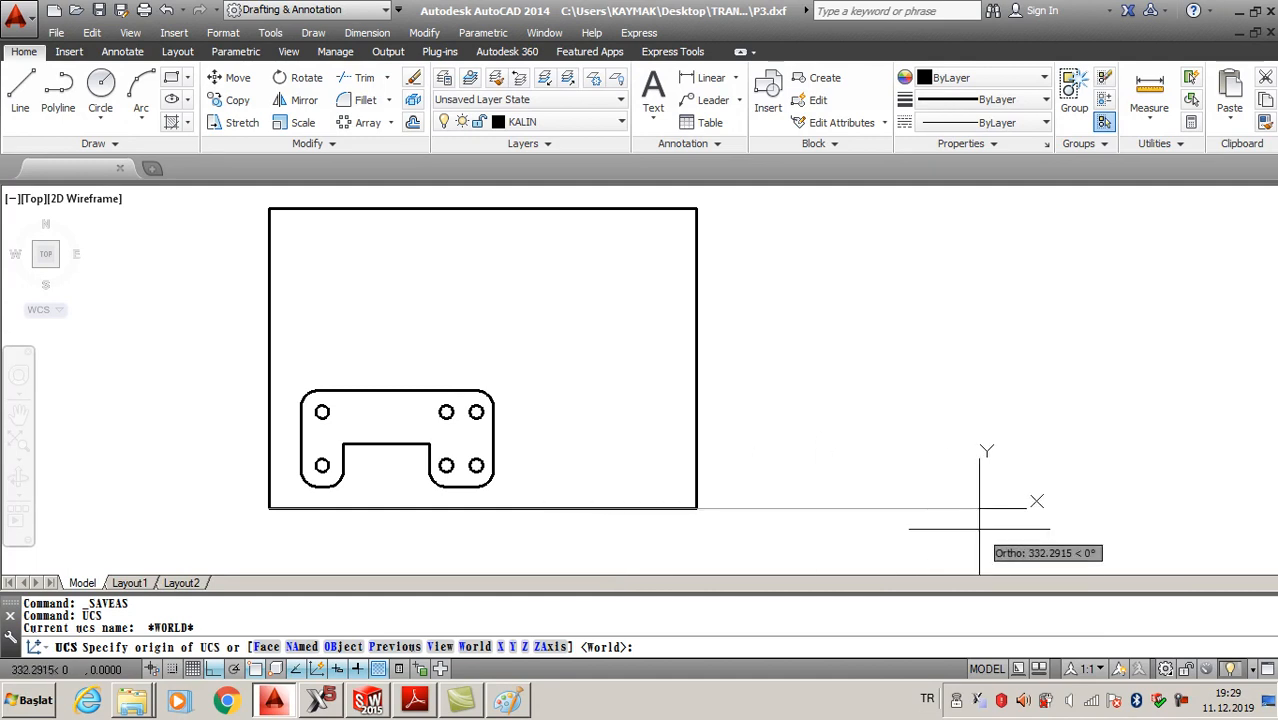
Consult the PDF drawing and place the UCS origin 180 units along the plate's bottom edge from its lower-left corner
{"action": "left_click", "coordinate": [412, 706]}
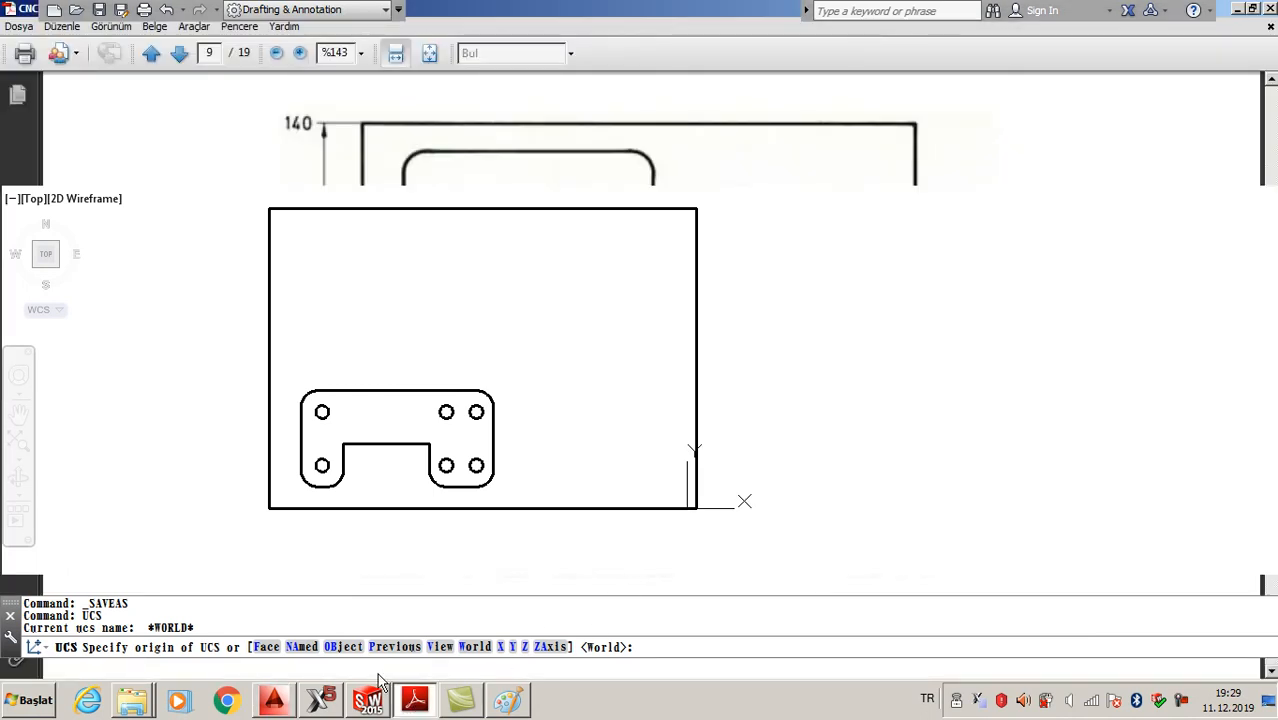
{"action": "left_click", "coordinate": [276, 703]}
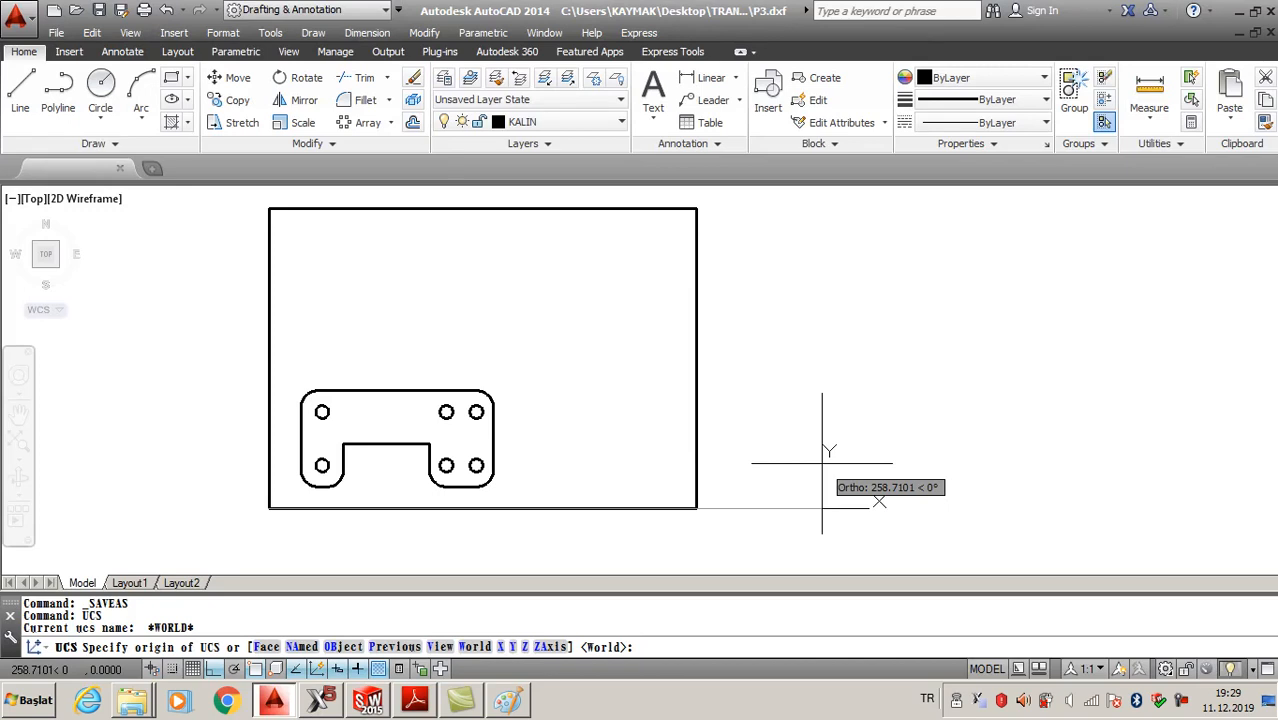
{"action": "type", "text": "1"}
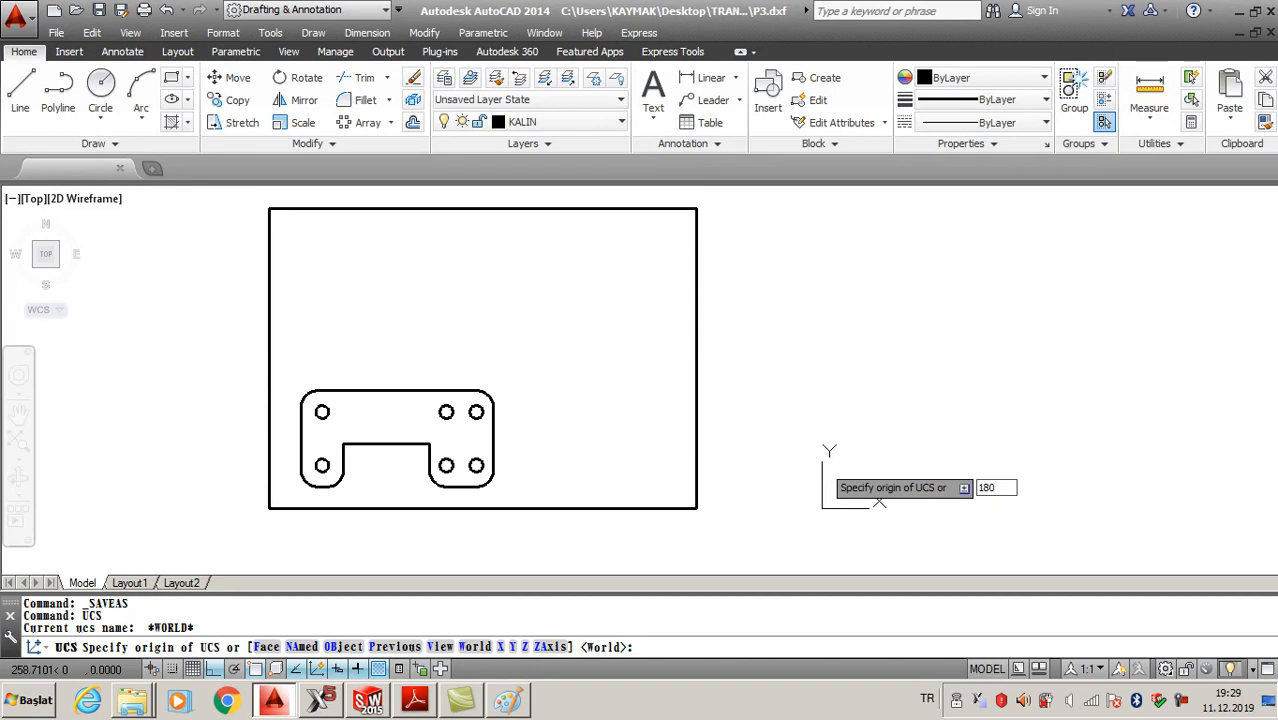
{"action": "type", "text": "80"}
{"action": "key", "text": "Return"}
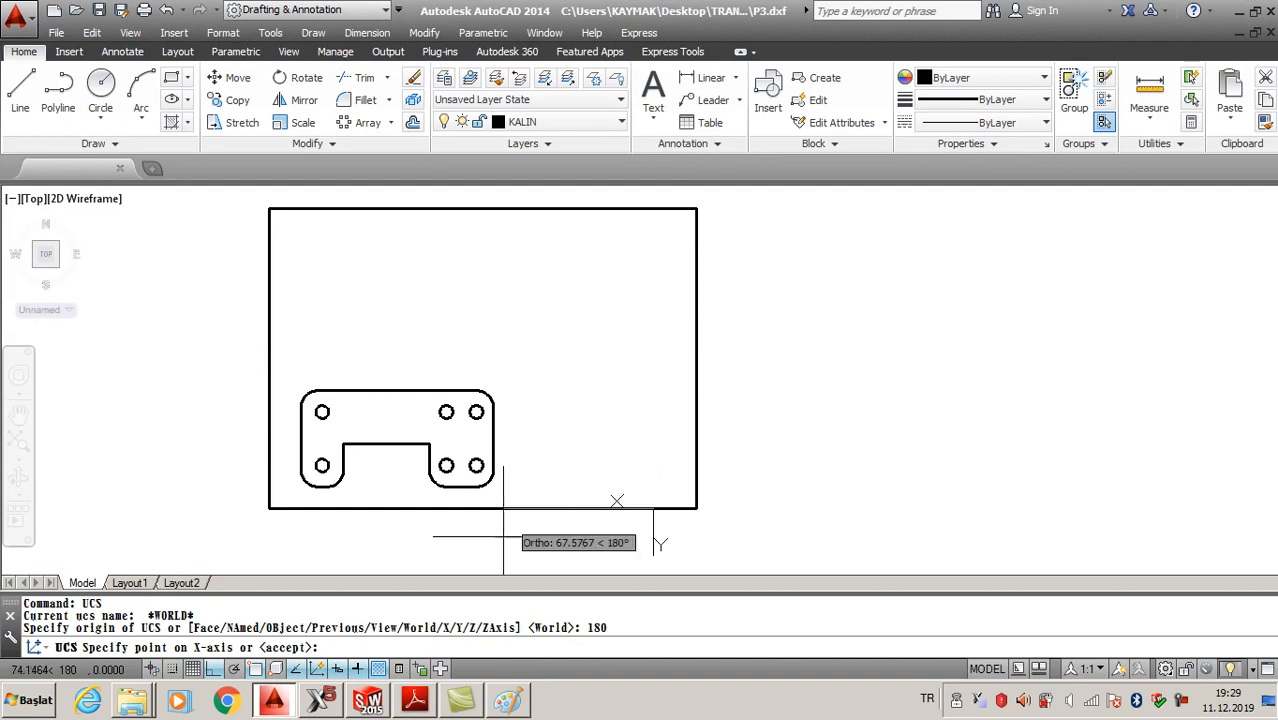
Recheck the PDF drawing, orient the UCS X axis vertically upward using a distance of 10, and accept the XY plane
{"action": "left_click", "coordinate": [428, 703]}
{"action": "left_click", "coordinate": [428, 703]}
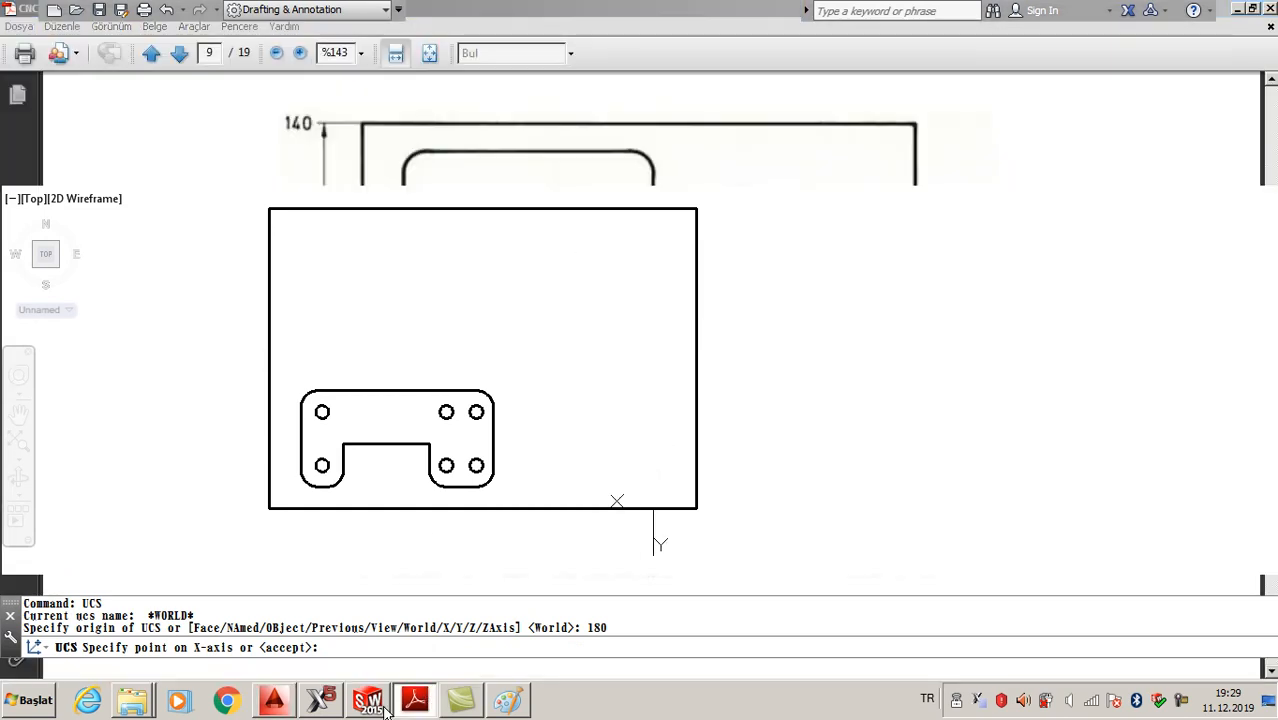
{"action": "left_click", "coordinate": [416, 704]}
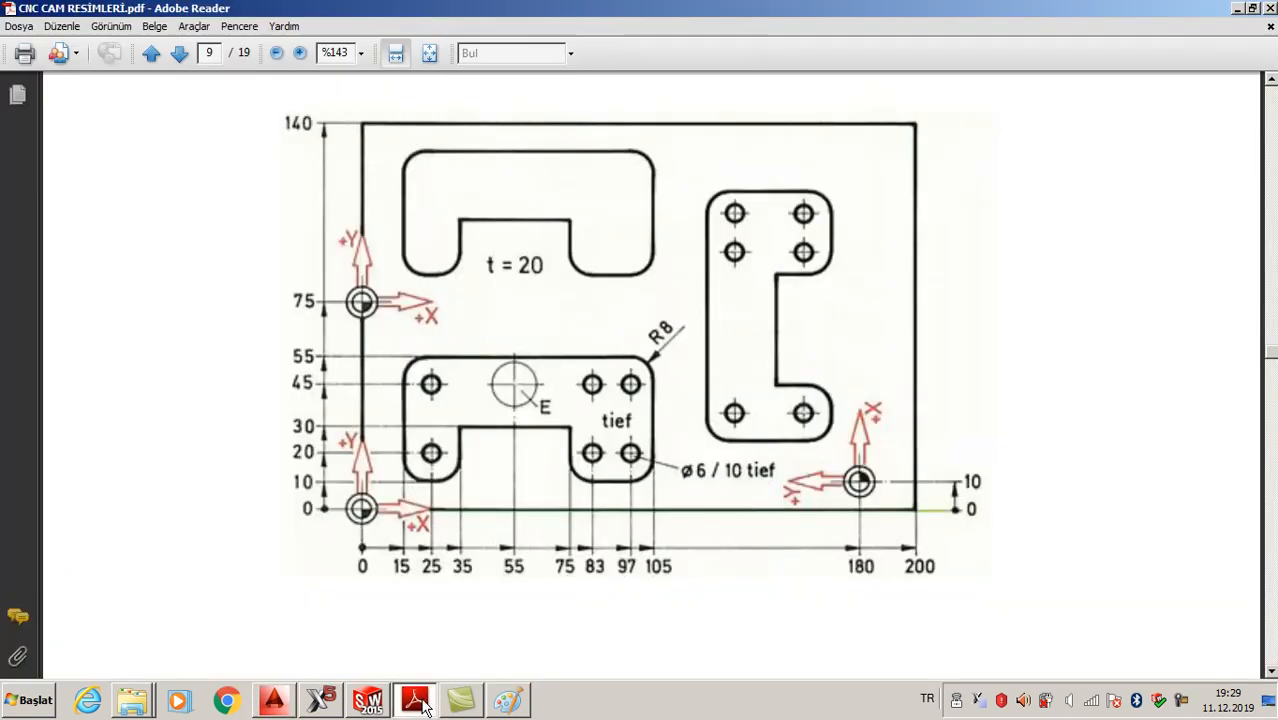
{"action": "left_click", "coordinate": [274, 702]}
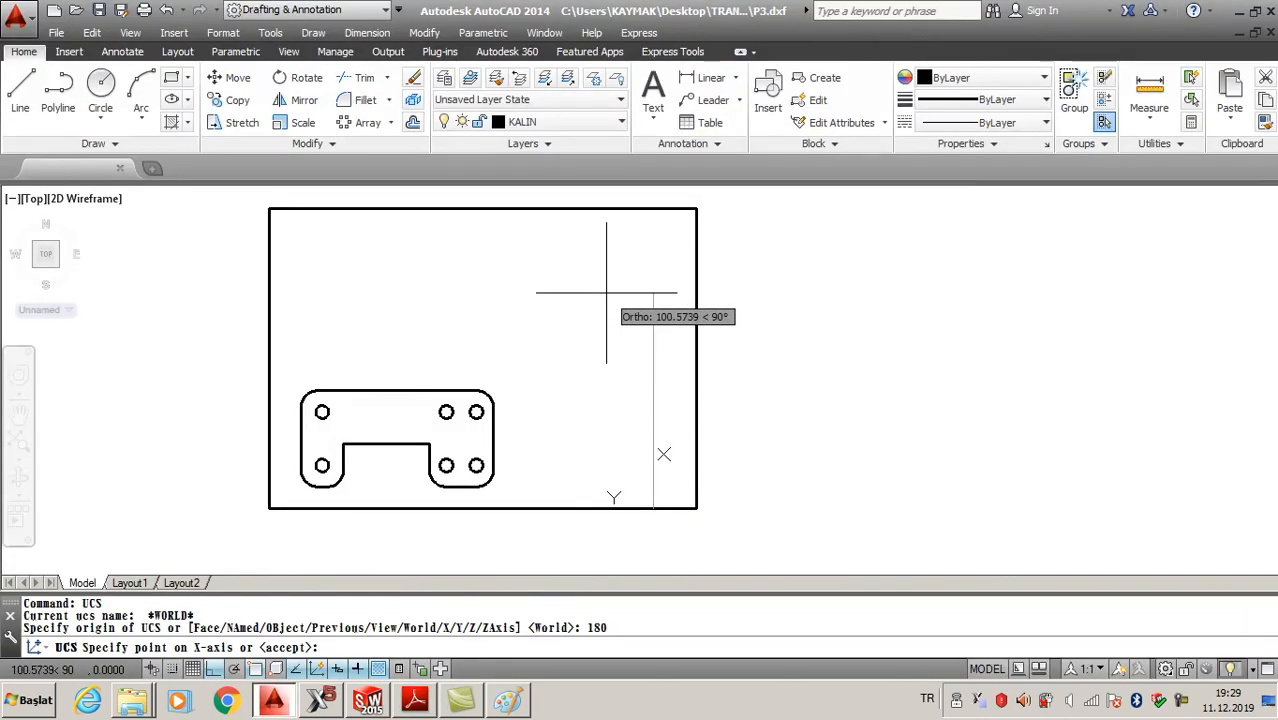
{"action": "type", "text": "1"}
{"action": "key", "text": "Return"}
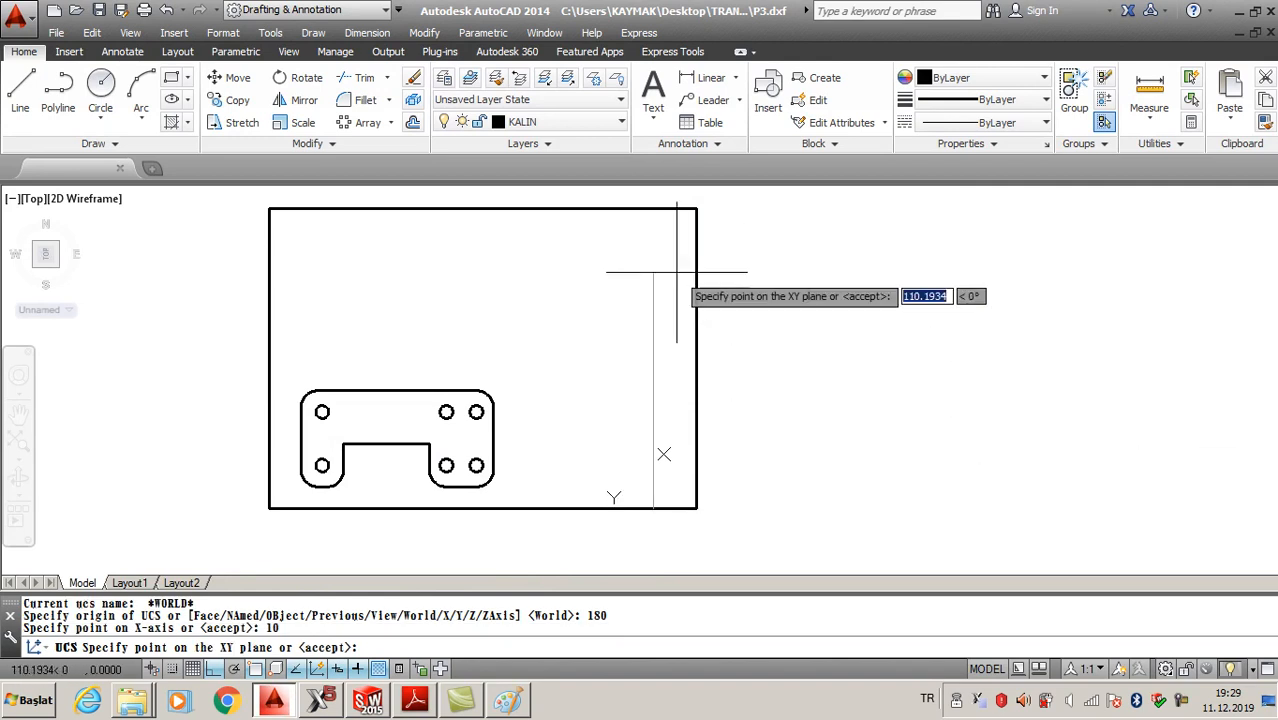
{"action": "left_click", "coordinate": [654, 210]}
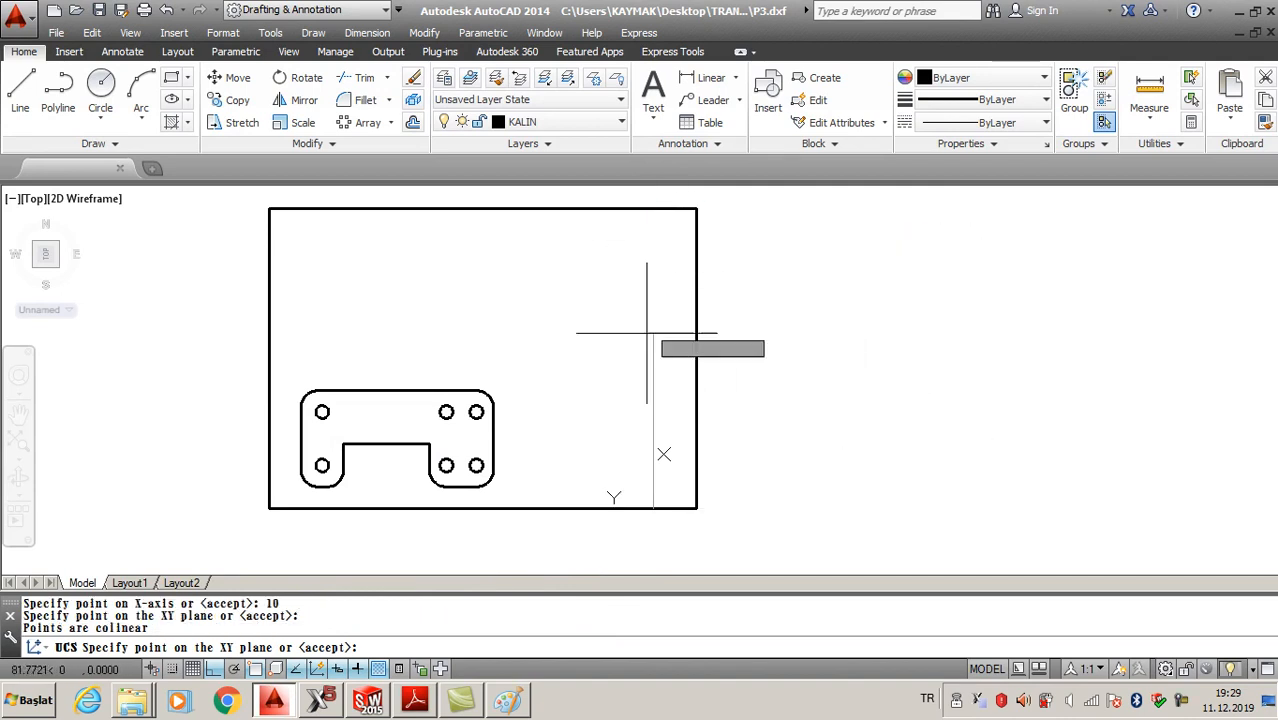
{"action": "left_click", "coordinate": [651, 285]}
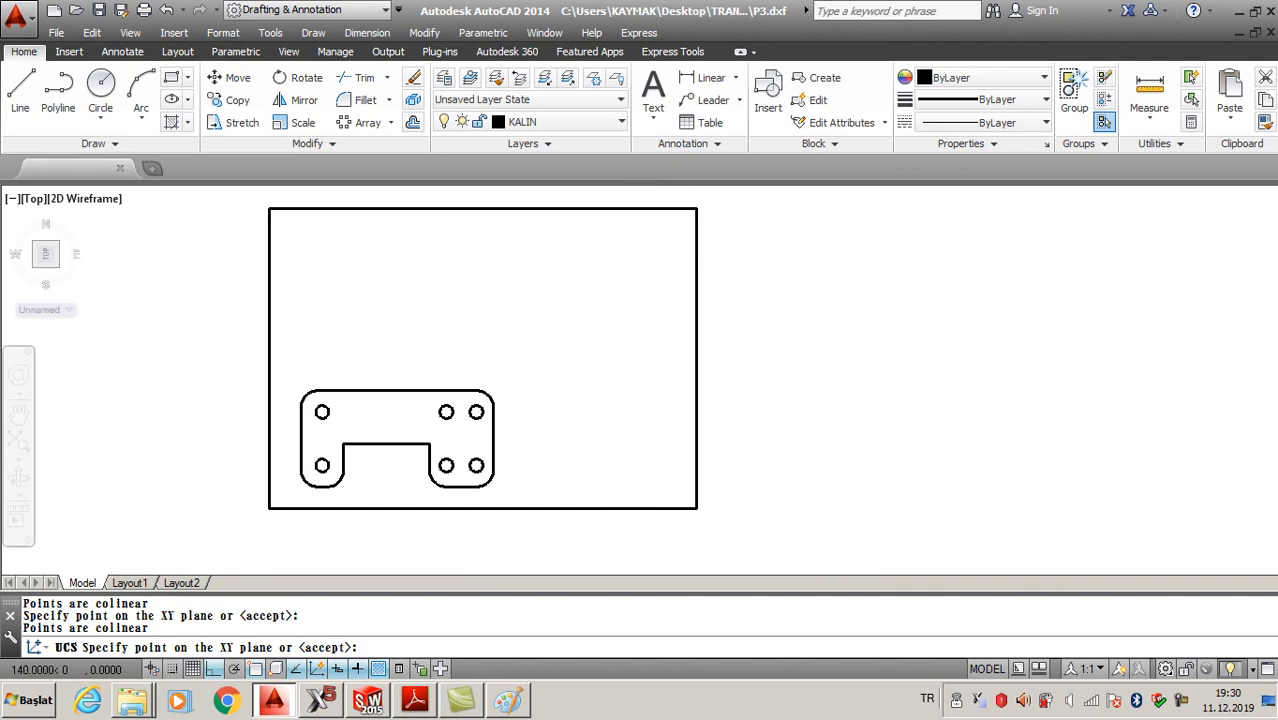
{"action": "left_click", "coordinate": [653, 209]}
{"action": "key", "text": "Return"}
Shift the UCS origin 10 units along its X axis, keeping the same axis directions
{"action": "scroll", "coordinate": [677, 475], "scroll_direction": "up", "scroll_amount": 1}
{"action": "type", "text": "UCS"}
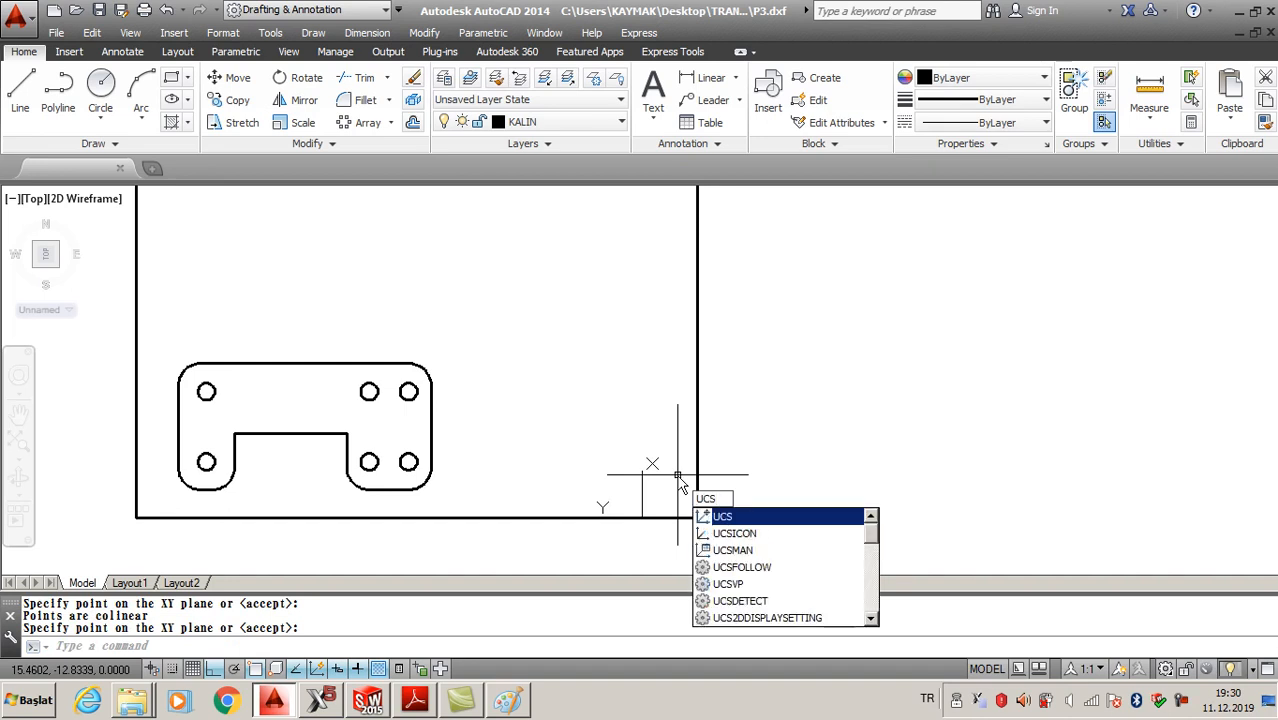
{"action": "key", "text": "Return"}
{"action": "type", "text": "10"}
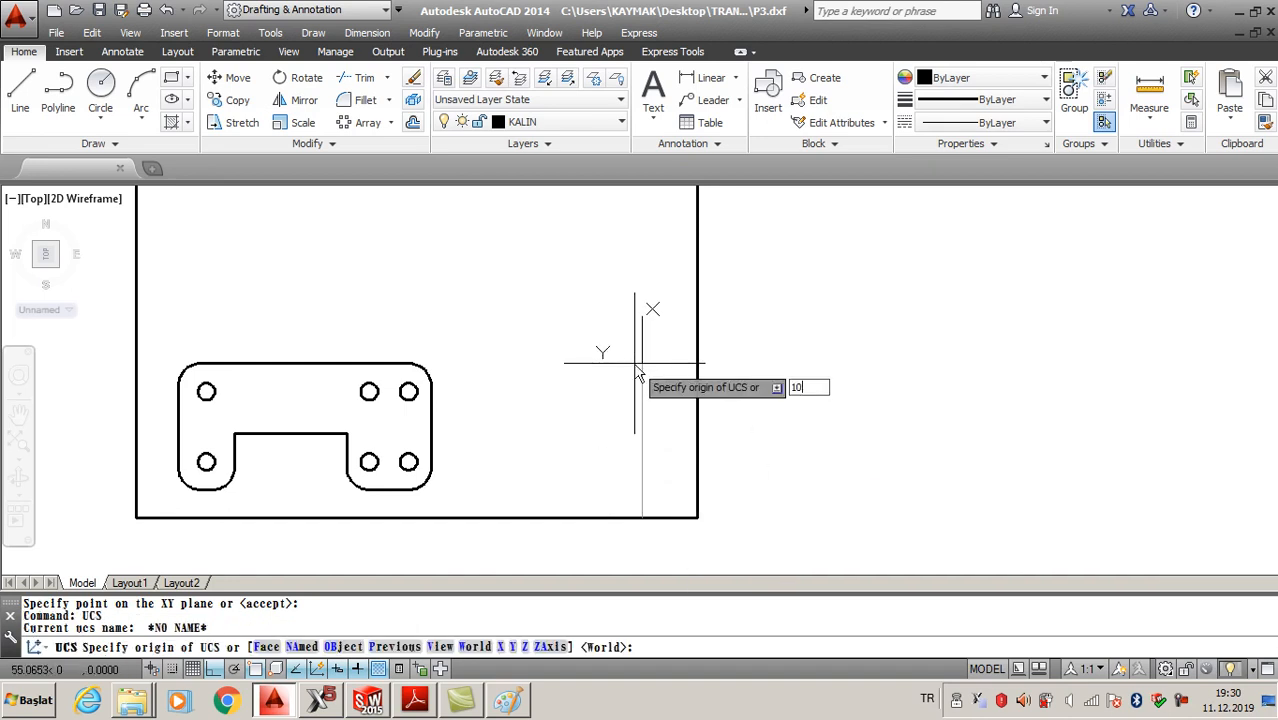
{"action": "key", "text": "Return"}
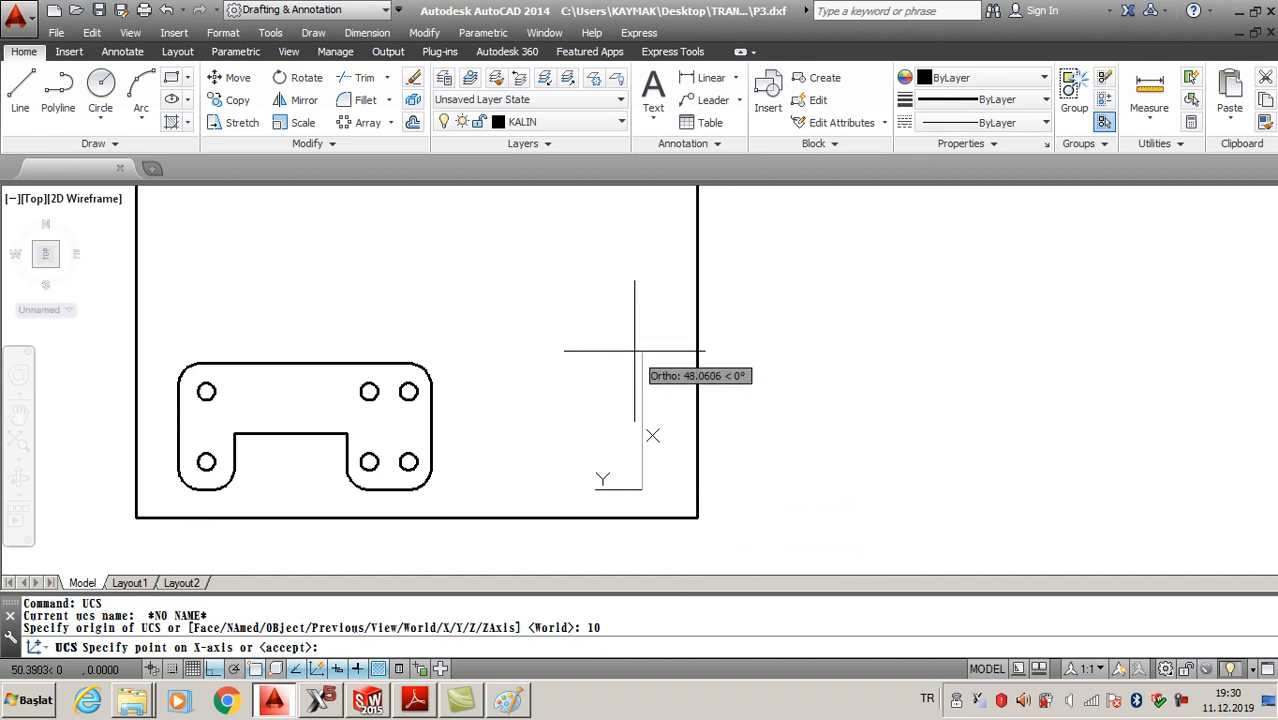
{"action": "key", "text": "Return"}
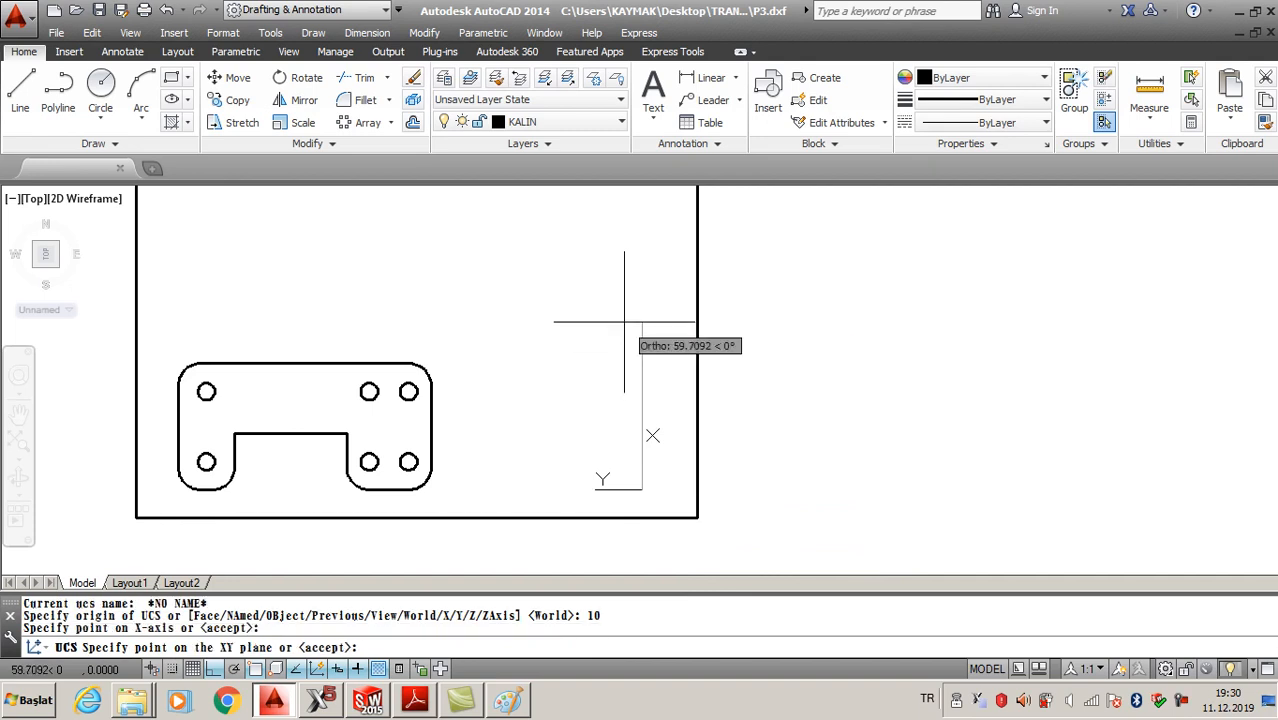
{"action": "key", "text": "Return"}
{"action": "middle_click_drag", "start_coordinate": [669, 470], "coordinate": [688, 447]}
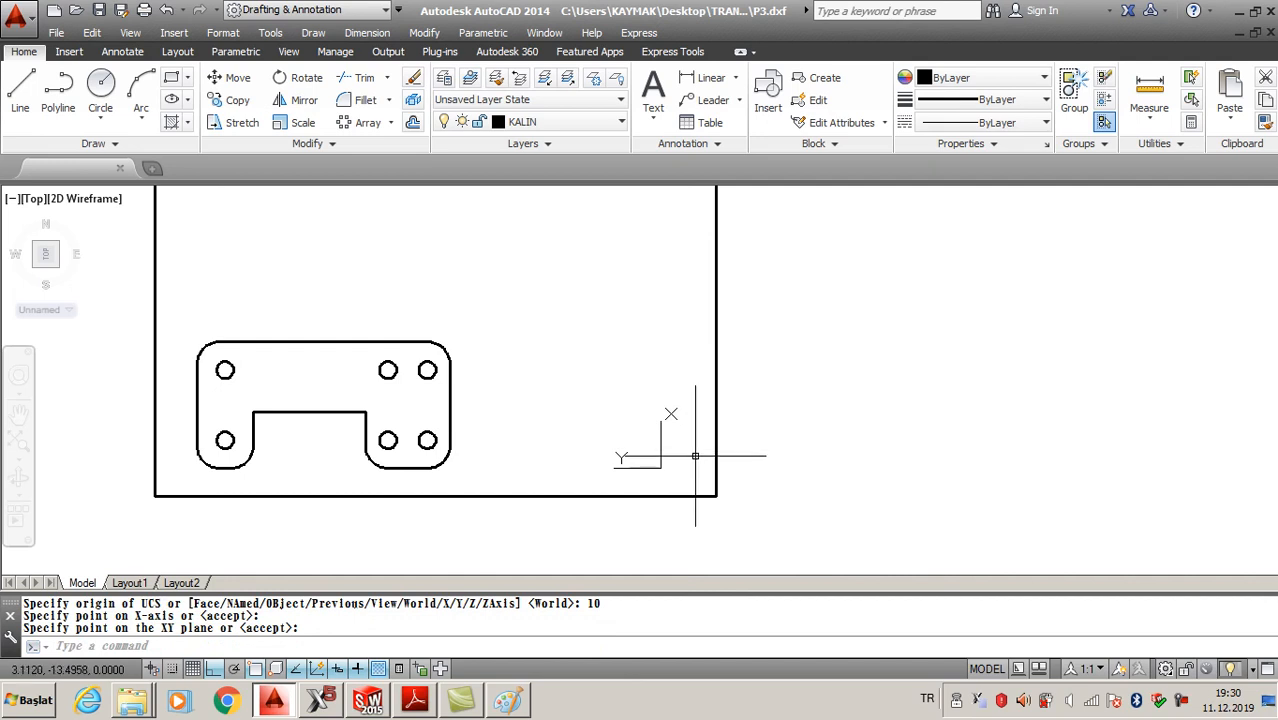
{"action": "left_click", "coordinate": [229, 84]}
{"action": "left_click", "coordinate": [122, 293]}
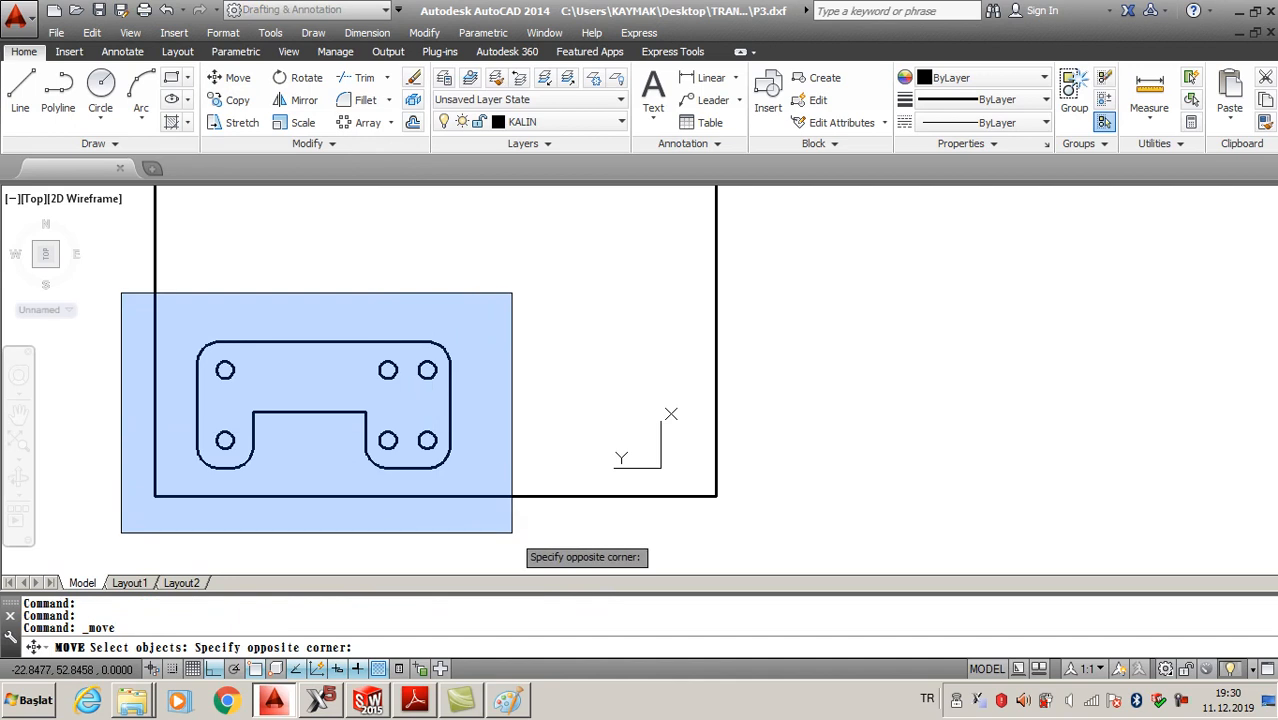
{"action": "key", "text": "Escape"}
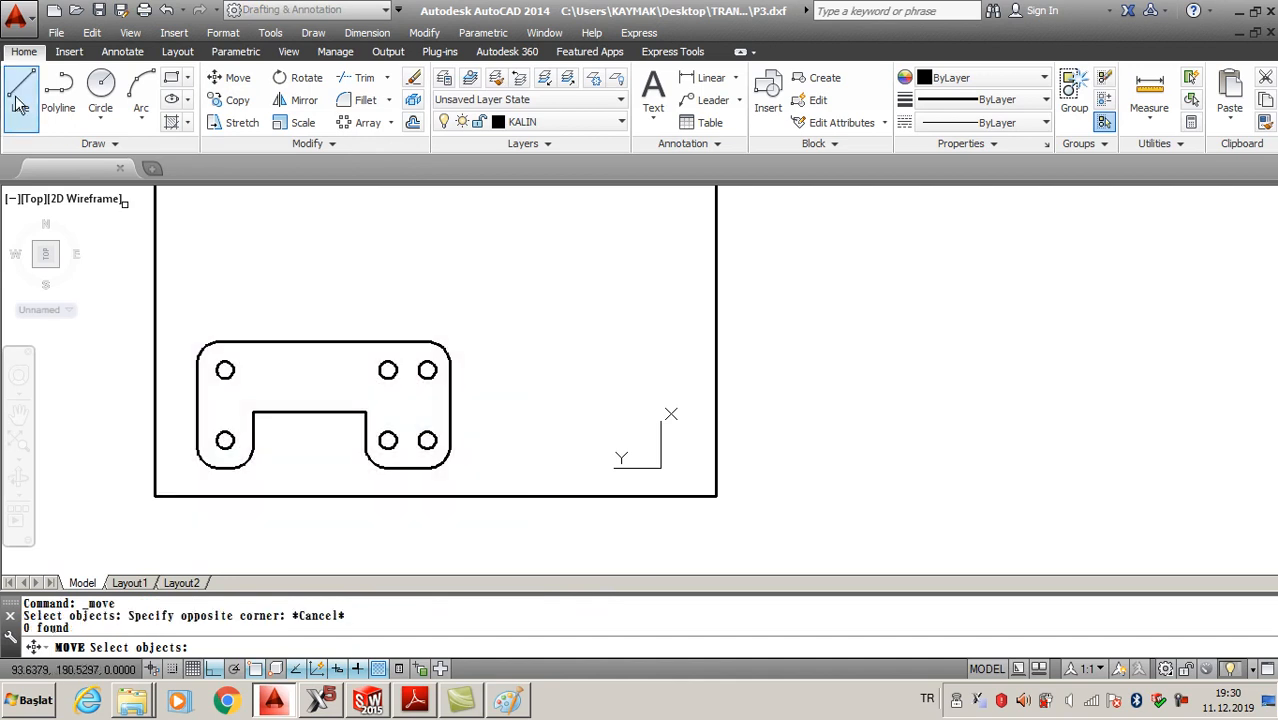
Draw a short vertical marker line downward from the plate's lower-left corner
{"action": "left_click", "coordinate": [22, 97]}
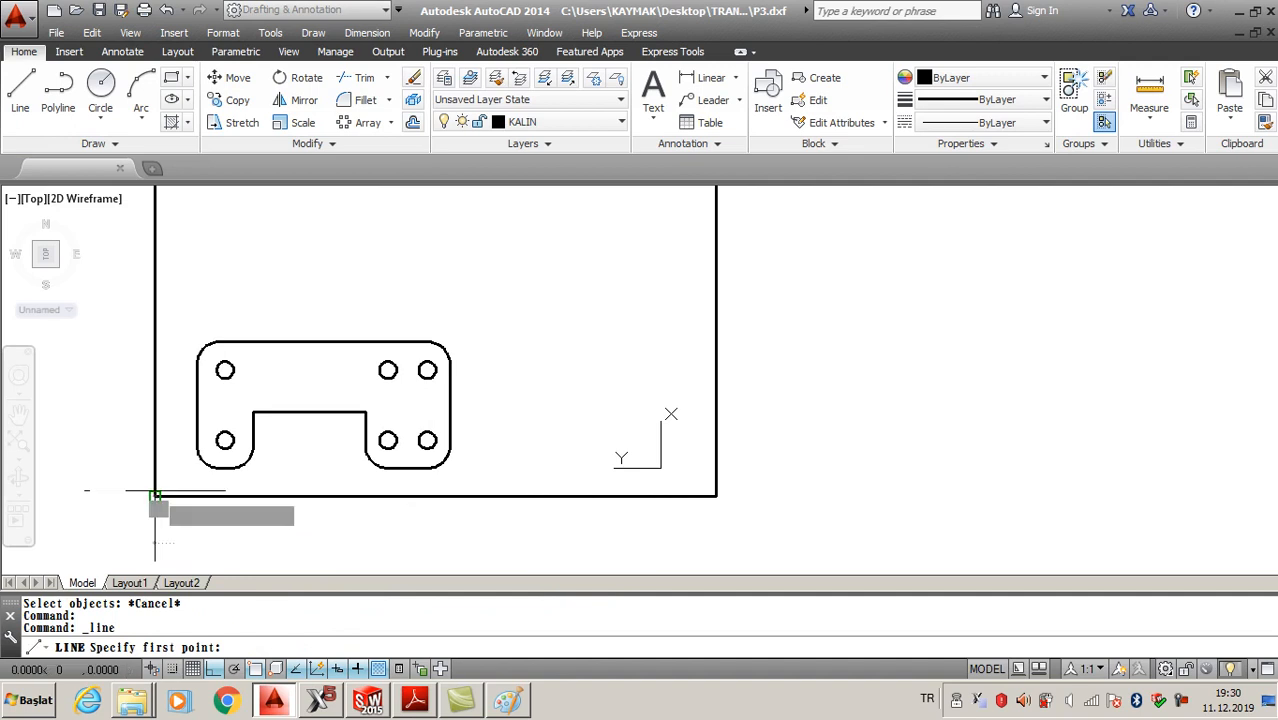
{"action": "left_click", "coordinate": [155, 495]}
{"action": "left_click", "coordinate": [155, 534]}
{"action": "key", "text": "Escape"}
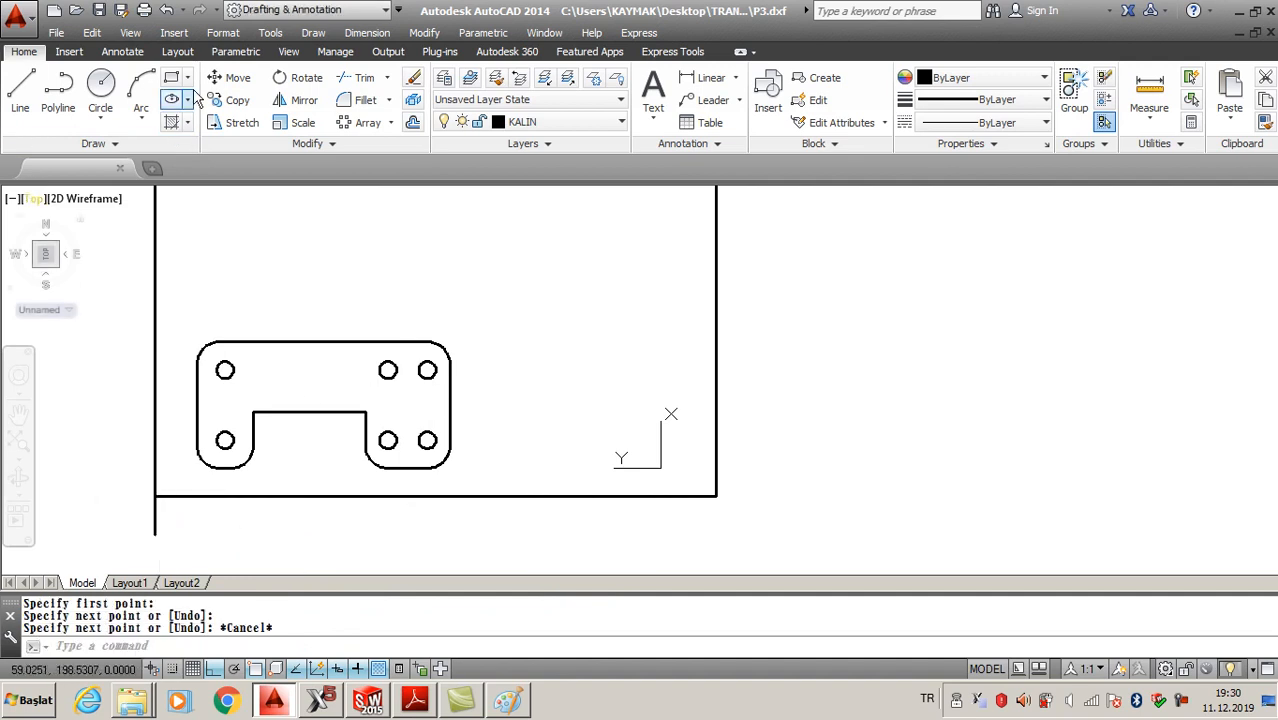
Copy the slotted profile, its holes and the marker line from the plate's lower-left corner to the empty area right of the plate
{"action": "left_click", "coordinate": [232, 100]}
{"action": "left_click", "coordinate": [106, 295]}
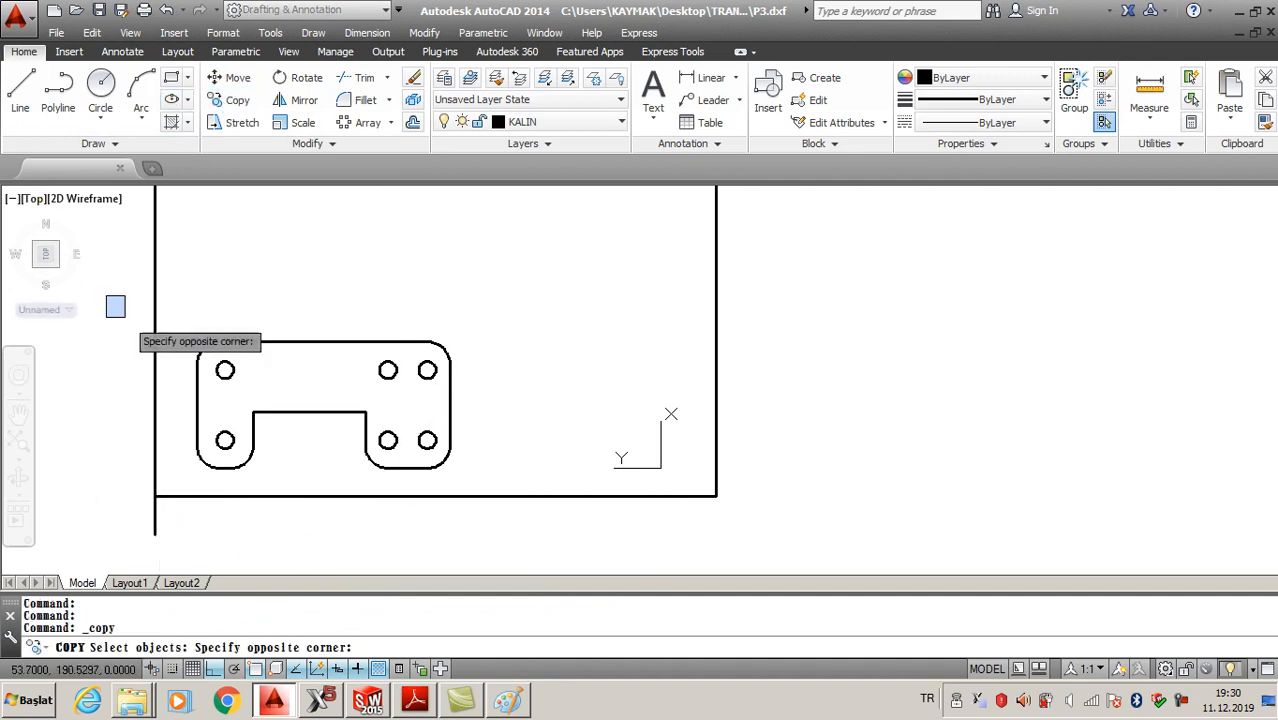
{"action": "left_click", "coordinate": [504, 576]}
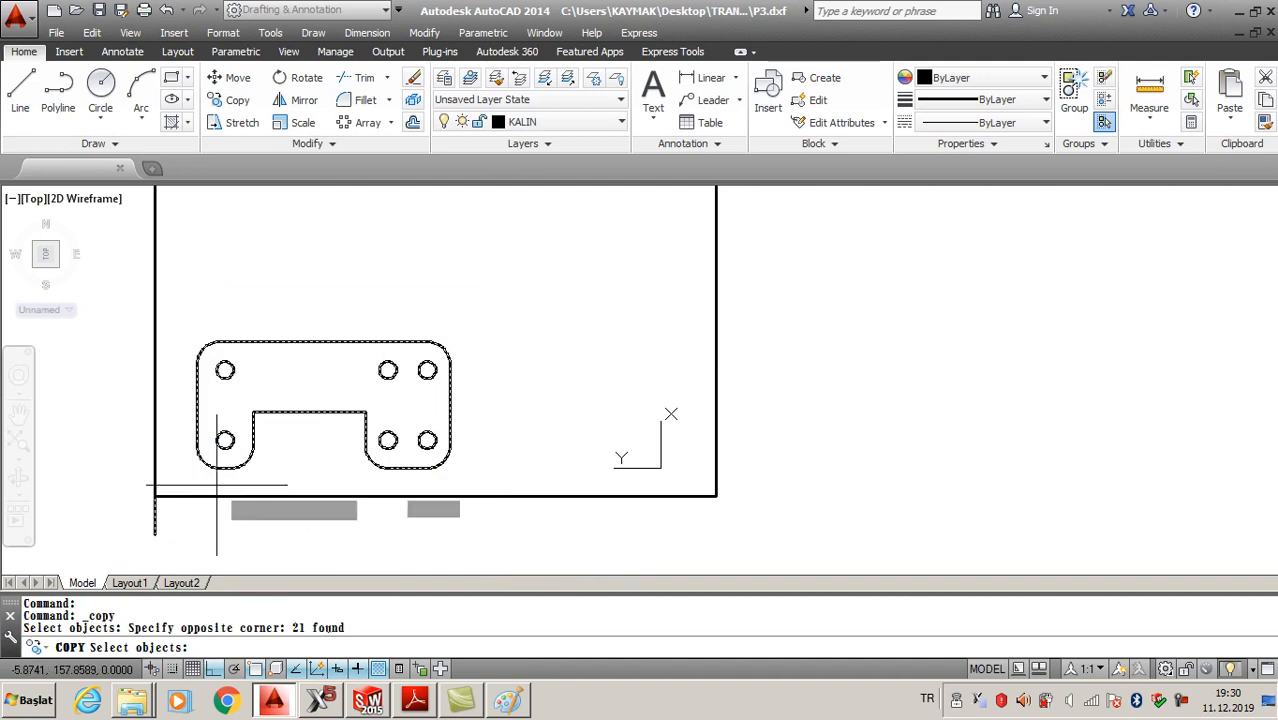
{"action": "key", "text": "Return"}
{"action": "left_click", "coordinate": [155, 496]}
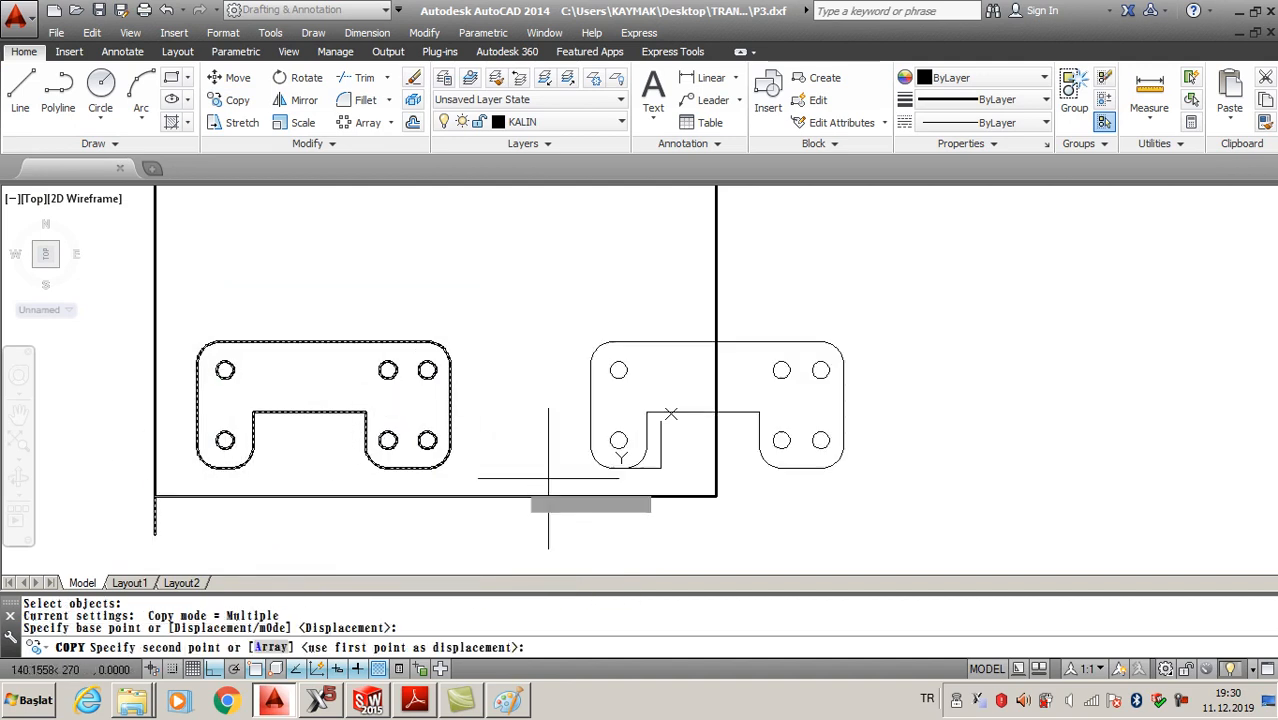
{"action": "left_click", "coordinate": [886, 470]}
{"action": "key", "text": "Escape"}
Rotate the copied profile, holes and marker line 90° counterclockwise about the marker line's upper endpoint
{"action": "mouse_move", "coordinate": [945, 425]}
{"action": "middle_mouse_down"}
{"action": "mouse_move", "coordinate": [812, 442]}
{"action": "mouse_move", "coordinate": [637, 422]}
{"action": "middle_mouse_up"}
{"action": "left_click", "coordinate": [300, 78]}
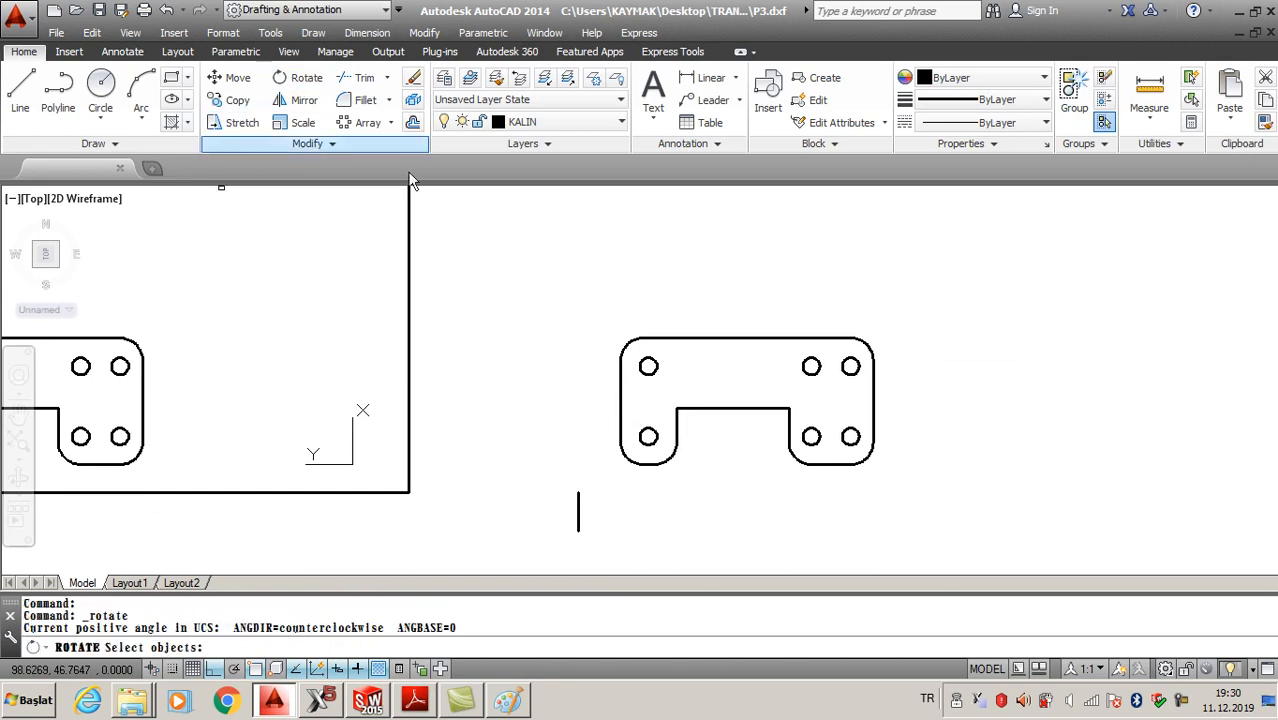
{"action": "left_click", "coordinate": [496, 288]}
{"action": "left_click", "coordinate": [993, 558]}
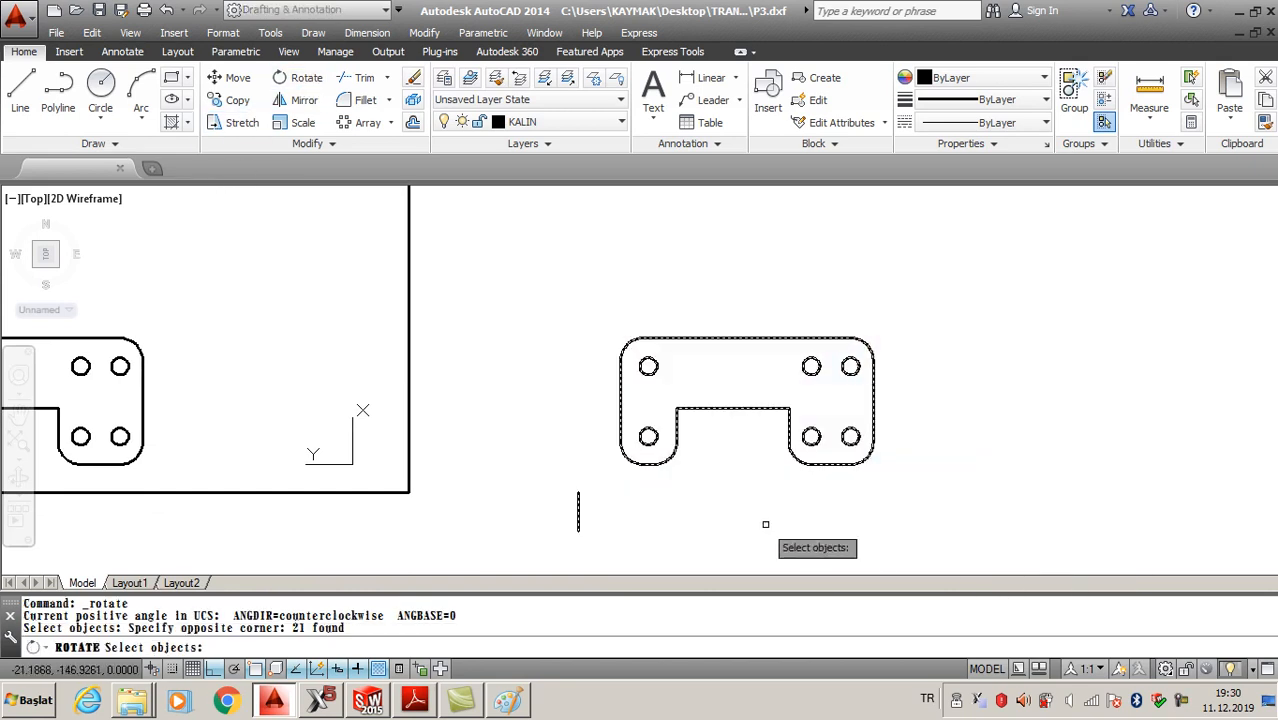
{"action": "key", "text": "Return"}
{"action": "left_click", "coordinate": [578, 492]}
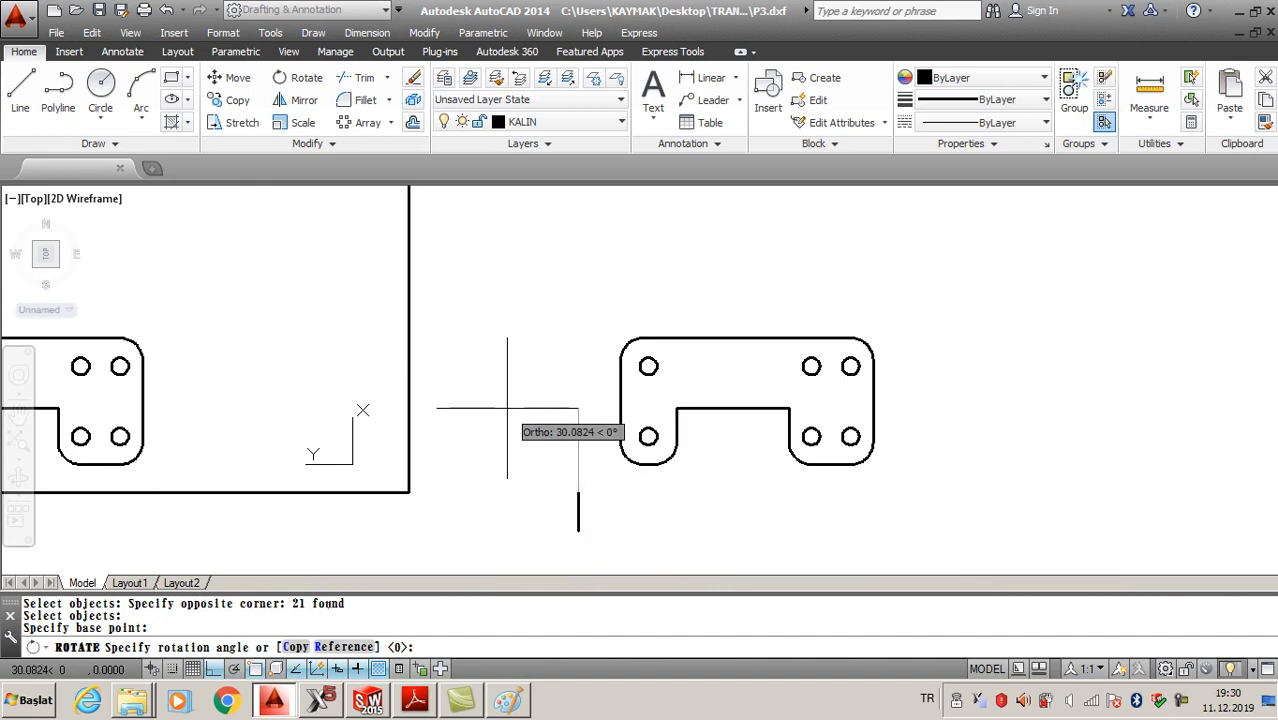
{"action": "left_click", "coordinate": [578, 468]}
{"action": "middle_click_drag", "start_coordinate": [657, 492], "coordinate": [790, 508]}
{"action": "left_click", "coordinate": [240, 84]}
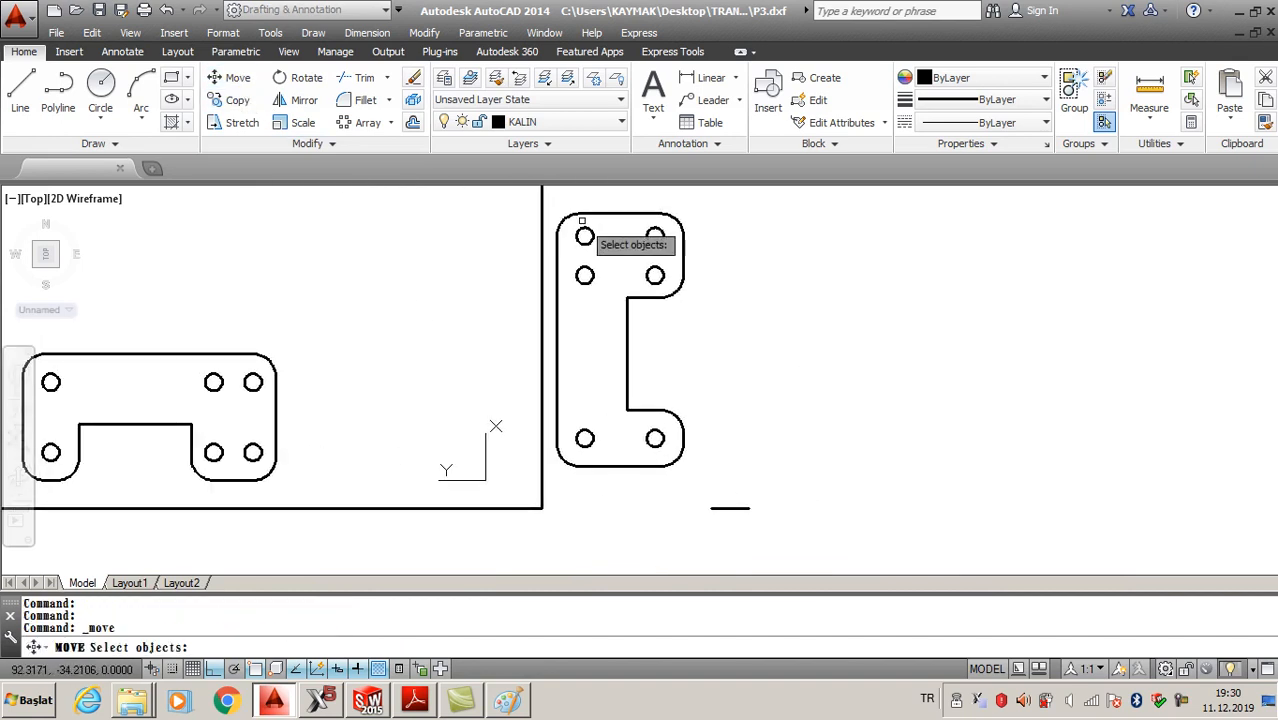
{"action": "left_click", "coordinate": [509, 197]}
{"action": "left_click", "coordinate": [795, 533]}
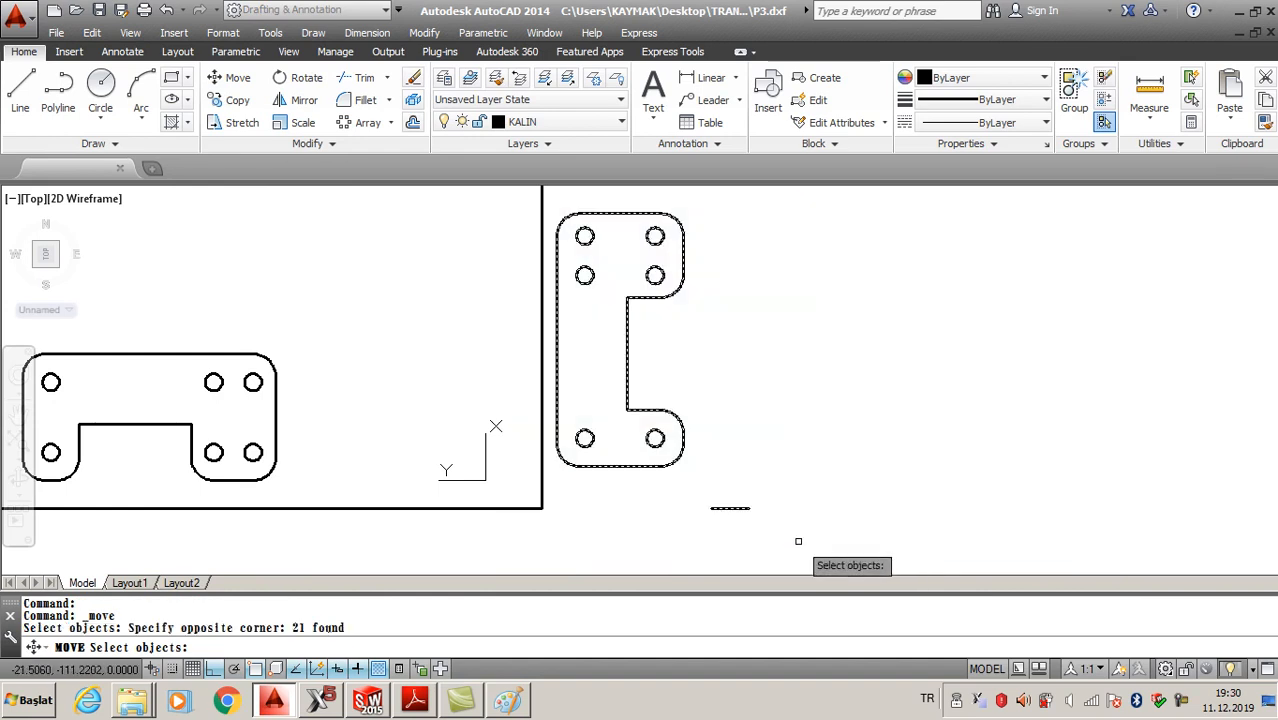
{"action": "key", "text": "Return"}
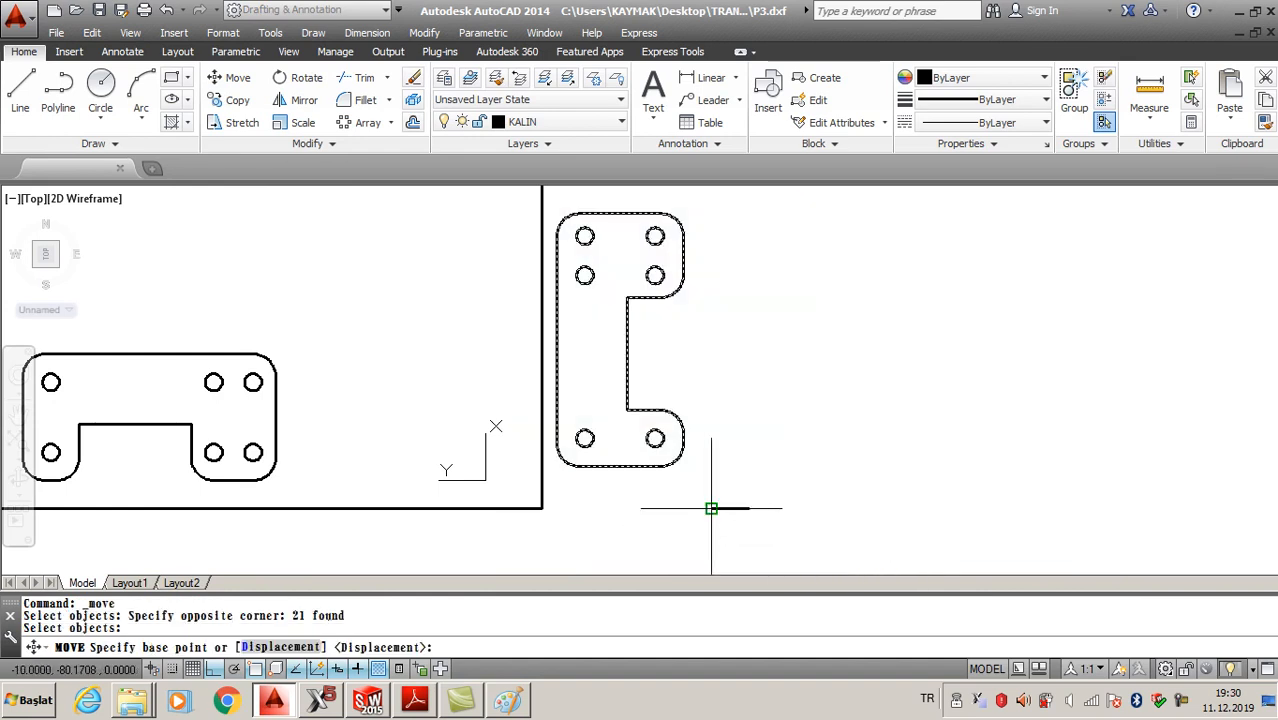
{"action": "left_click", "coordinate": [710, 508]}
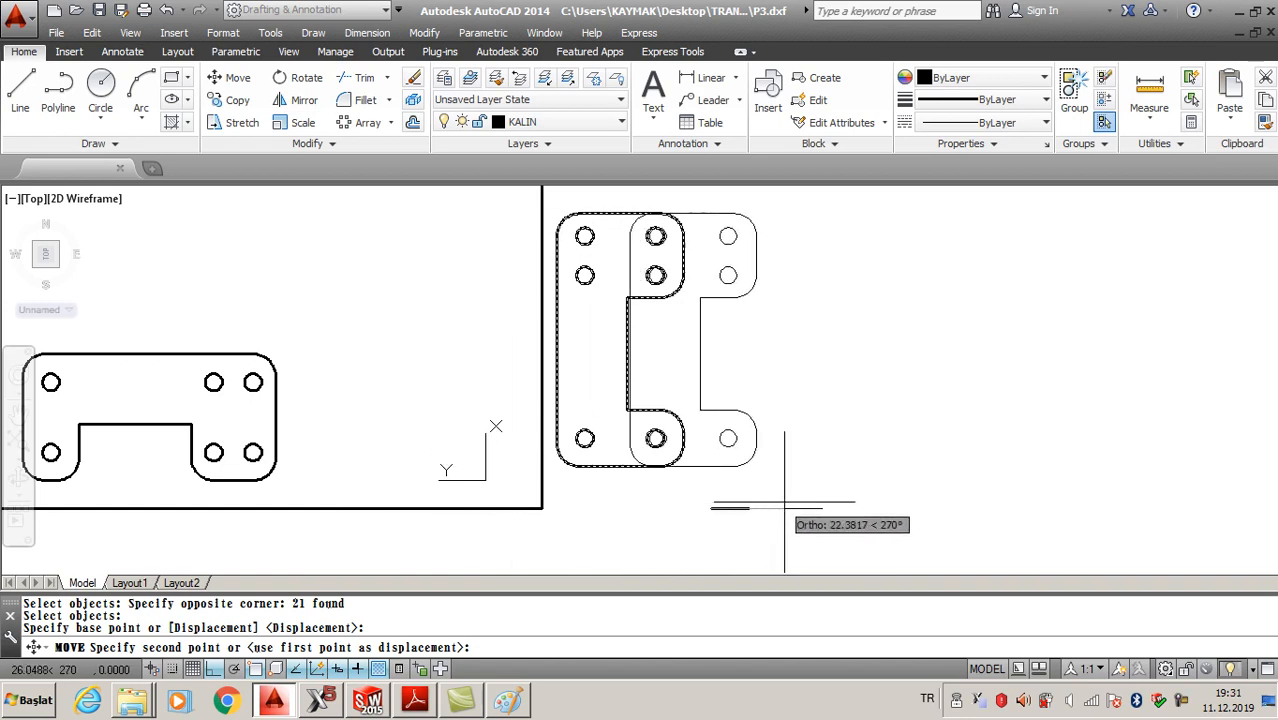
{"action": "key", "text": "Escape"}
Draw a vertical reference line downward from the UCS origin at 0,0
{"action": "type", "text": "L"}
{"action": "key", "text": "Return"}
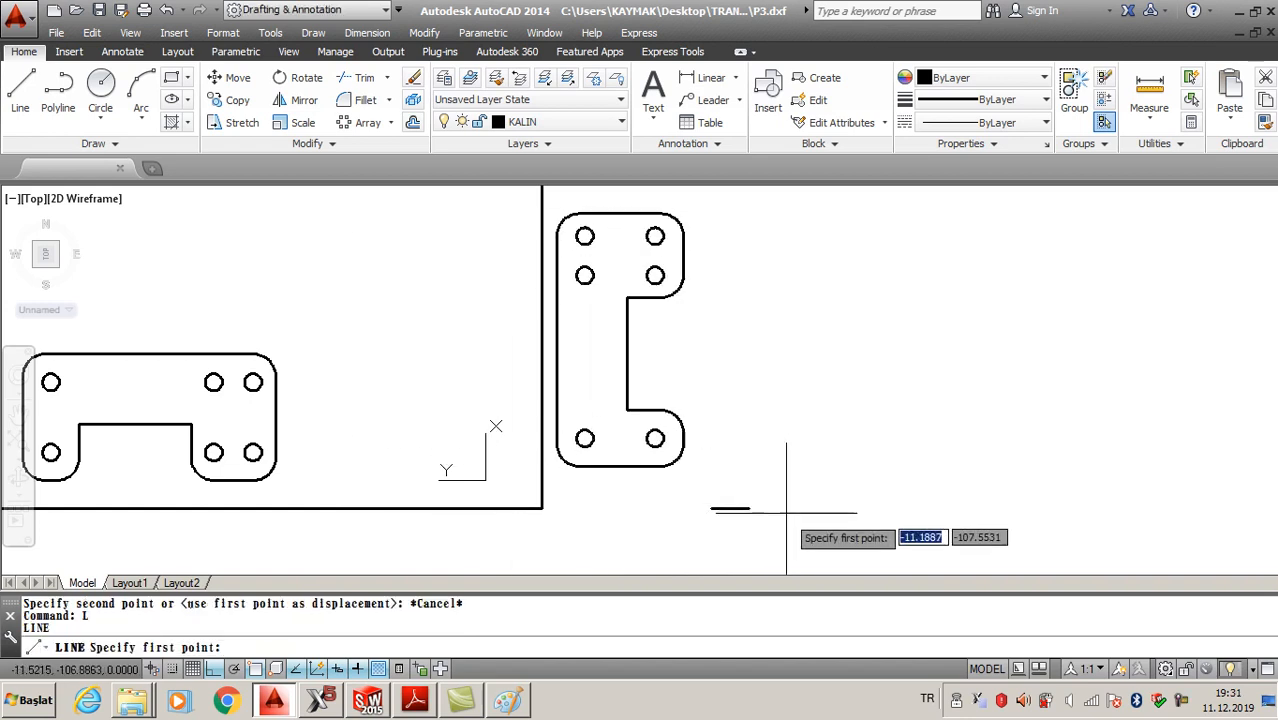
{"action": "type", "text": "0"}
{"action": "key", "text": "Tab"}
{"action": "type", "text": "0"}
{"action": "key", "text": "Return"}
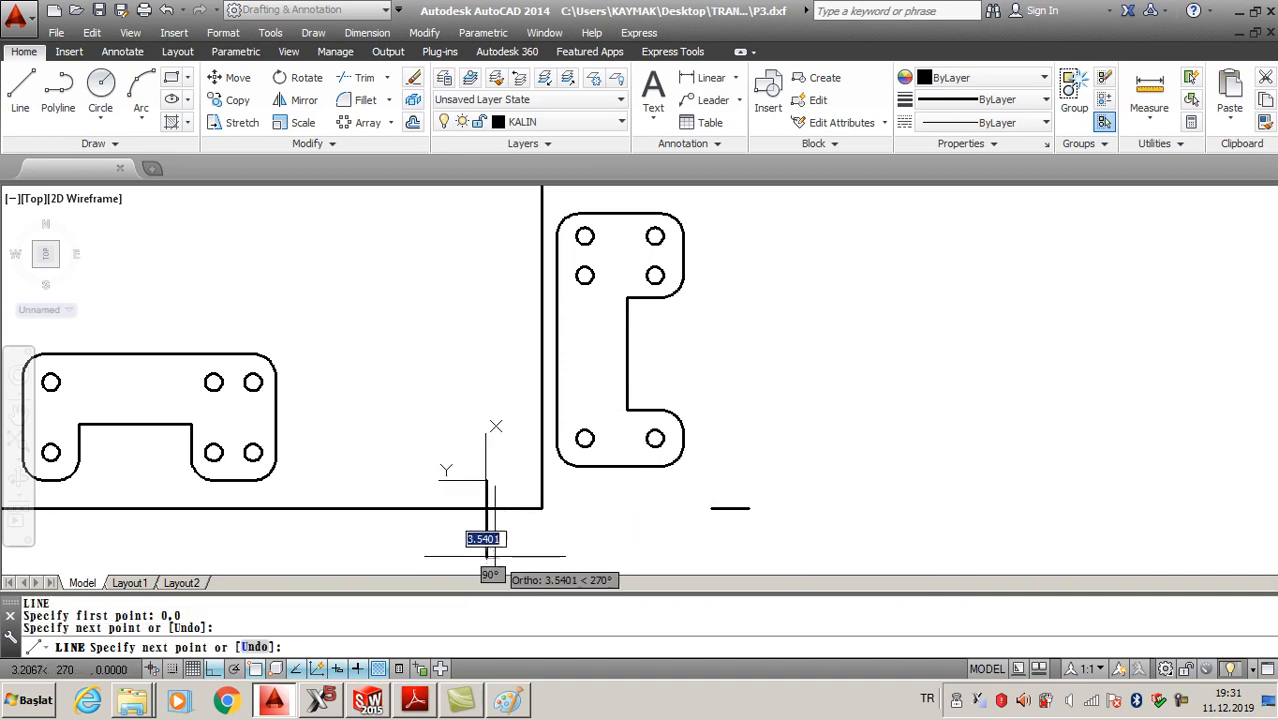
{"action": "key", "text": "Return"}
Move the rotated profile, holes and marker line from the marker line's left endpoint to the UCS origin
{"action": "left_click", "coordinate": [237, 77]}
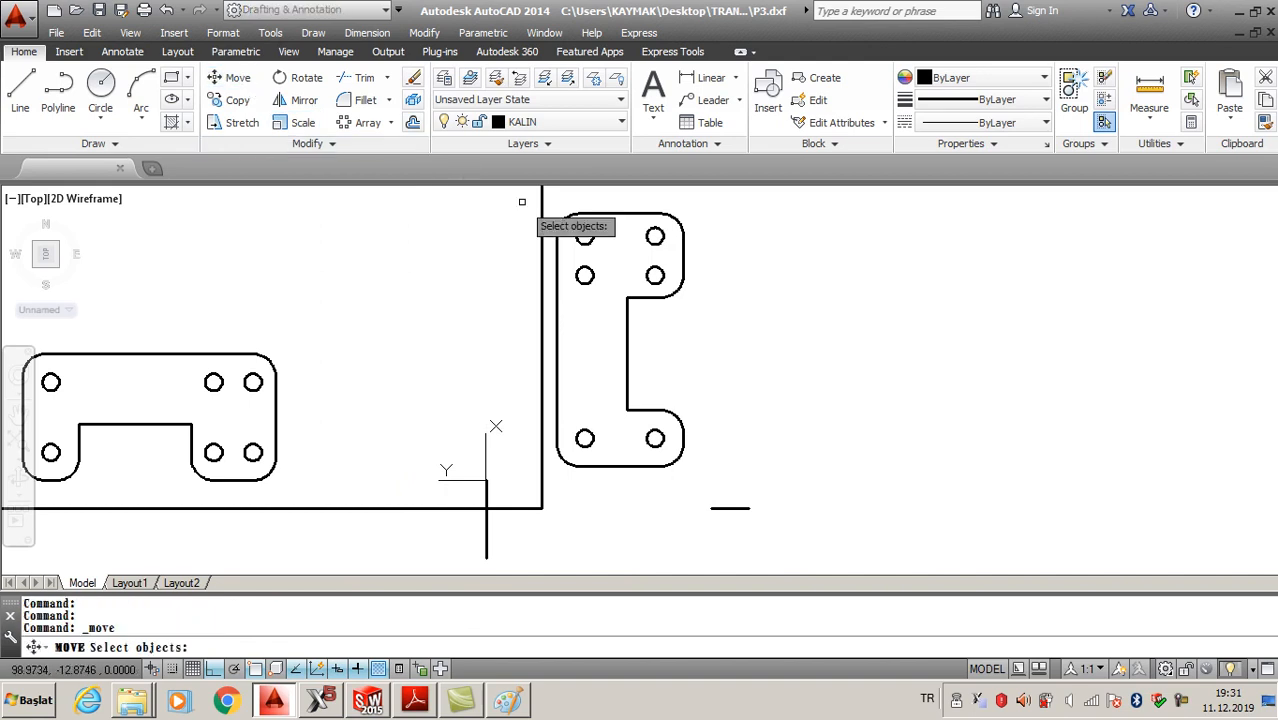
{"action": "left_click", "coordinate": [521, 201]}
{"action": "left_click", "coordinate": [818, 552]}
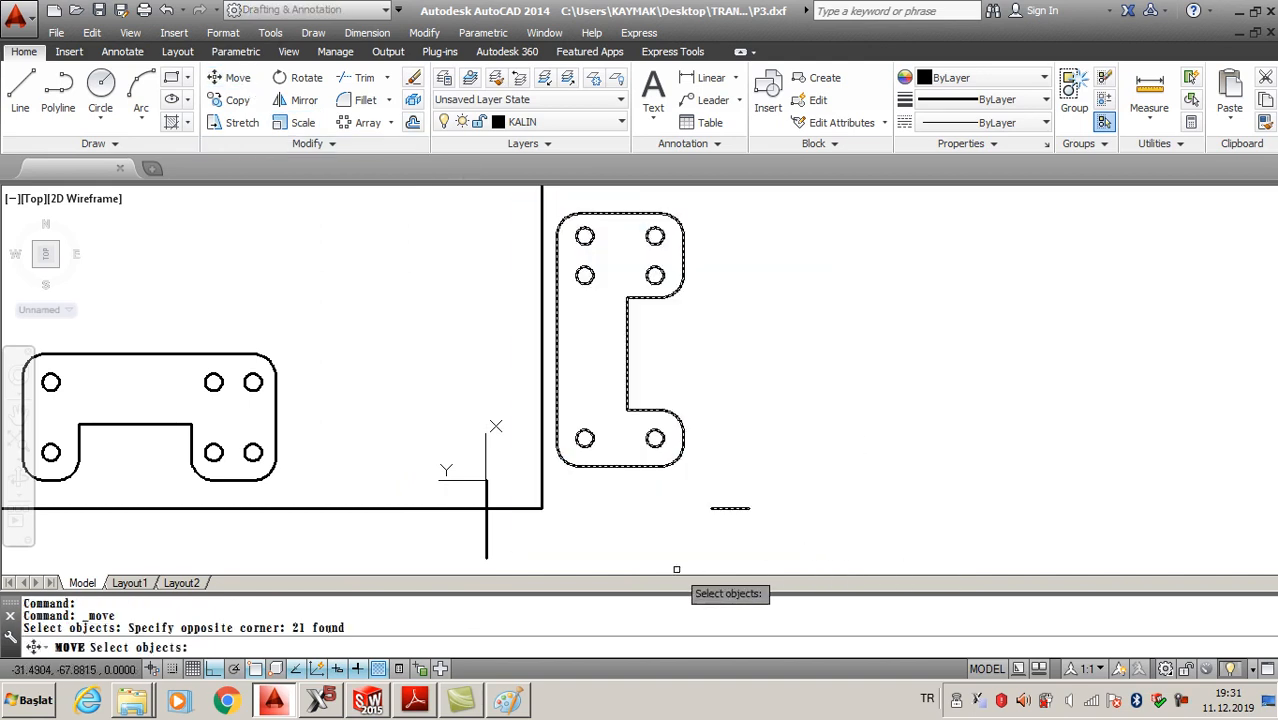
{"action": "left_click", "coordinate": [708, 510]}
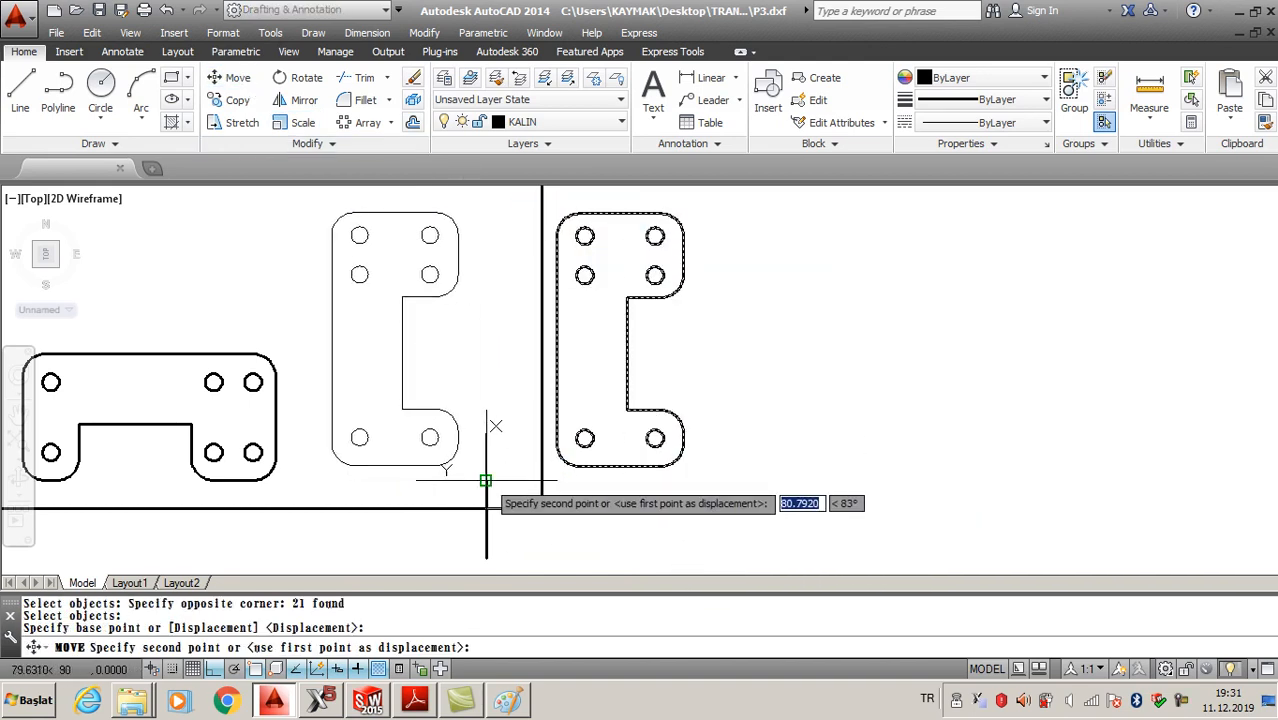
{"action": "left_click", "coordinate": [486, 480]}
{"action": "key", "text": "Escape"}
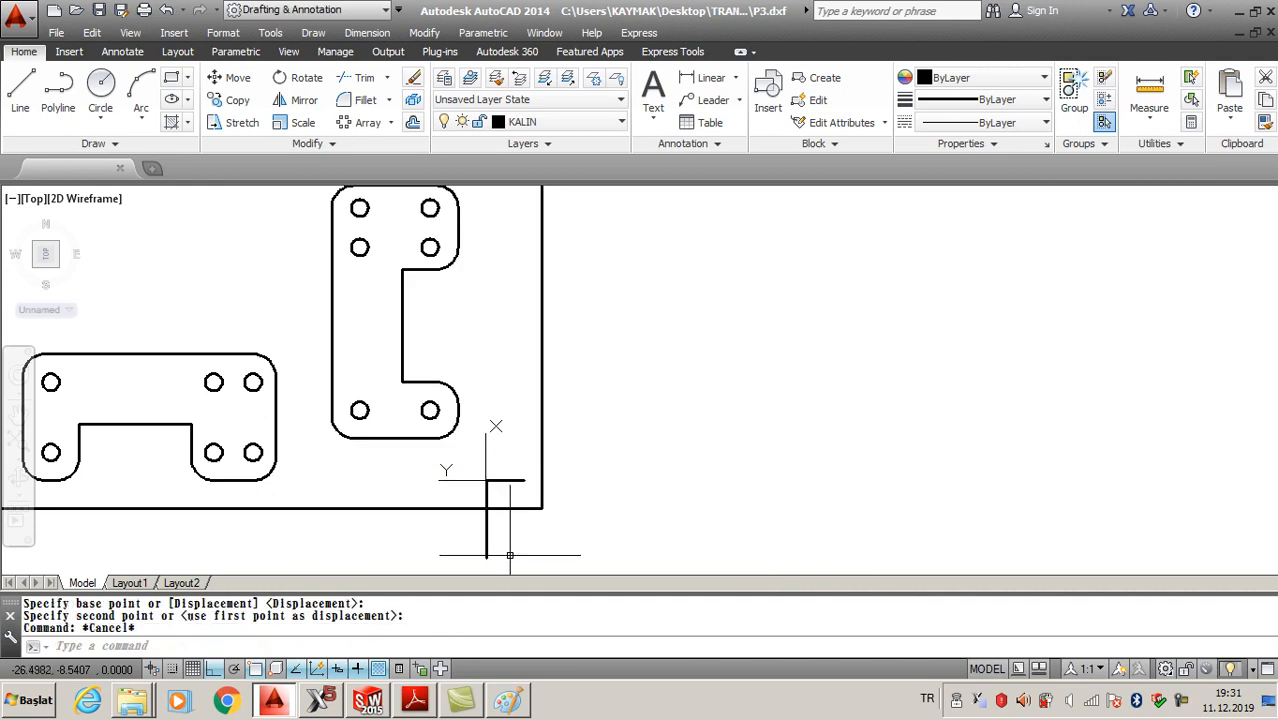
Delete the horizontal and vertical reference lines that meet at the UCS origin
{"action": "left_click", "coordinate": [463, 462]}
{"action": "left_click", "coordinate": [533, 562]}
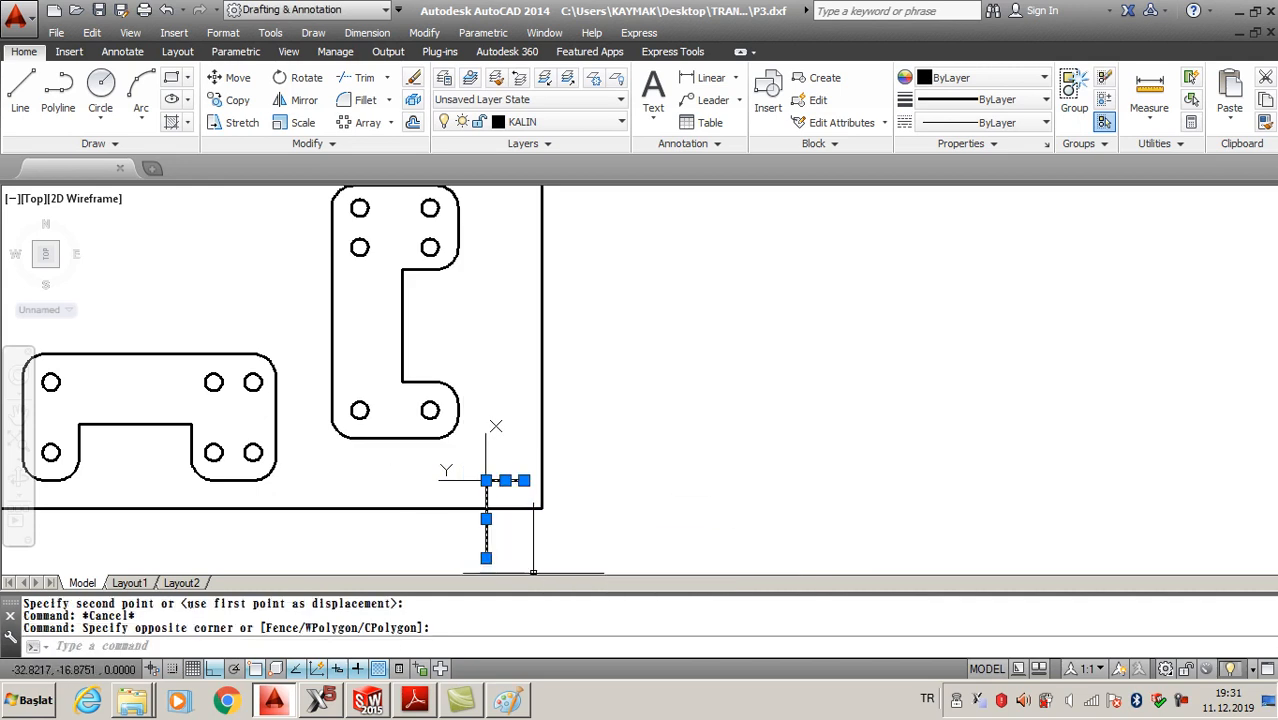
{"action": "key", "text": "Delete"}
Reset the UCS to the World coordinate system
{"action": "mouse_move", "coordinate": [622, 419]}
{"action": "middle_mouse_down"}
{"action": "mouse_move", "coordinate": [773, 428]}
{"action": "mouse_move", "coordinate": [844, 459]}
{"action": "middle_mouse_up"}
{"action": "type", "text": "CS"}
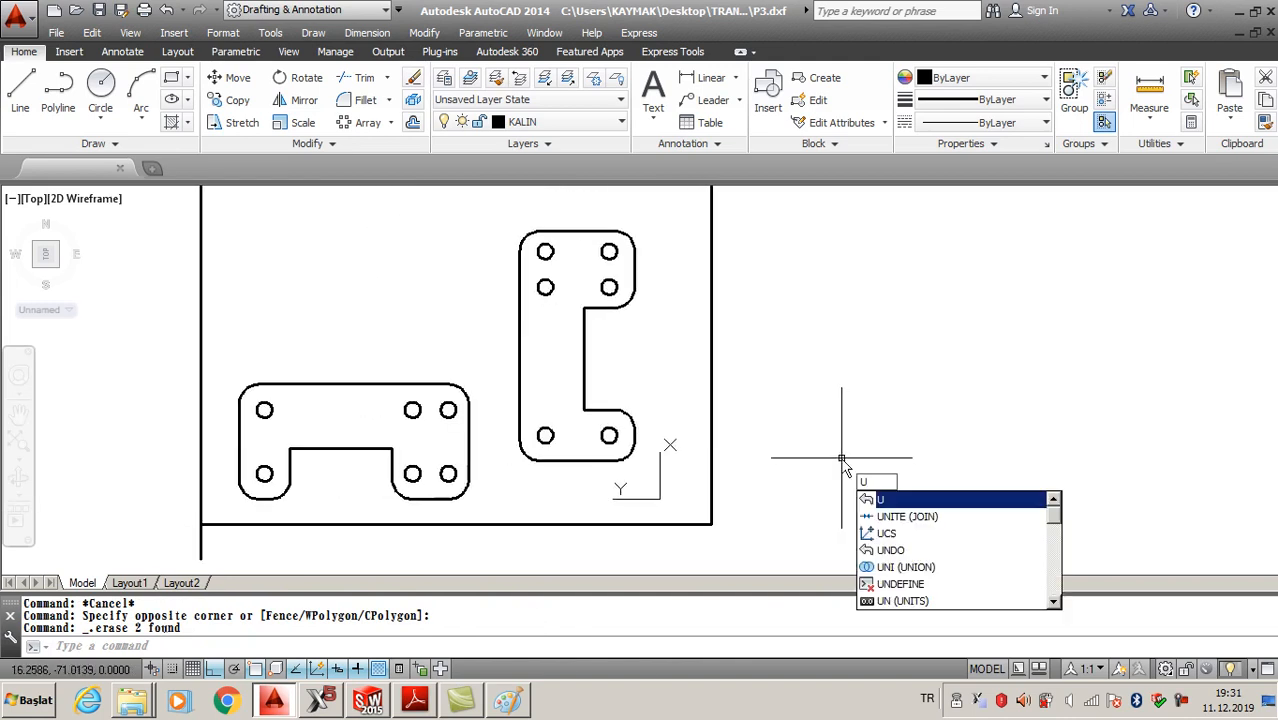
{"action": "key", "text": "Return"}
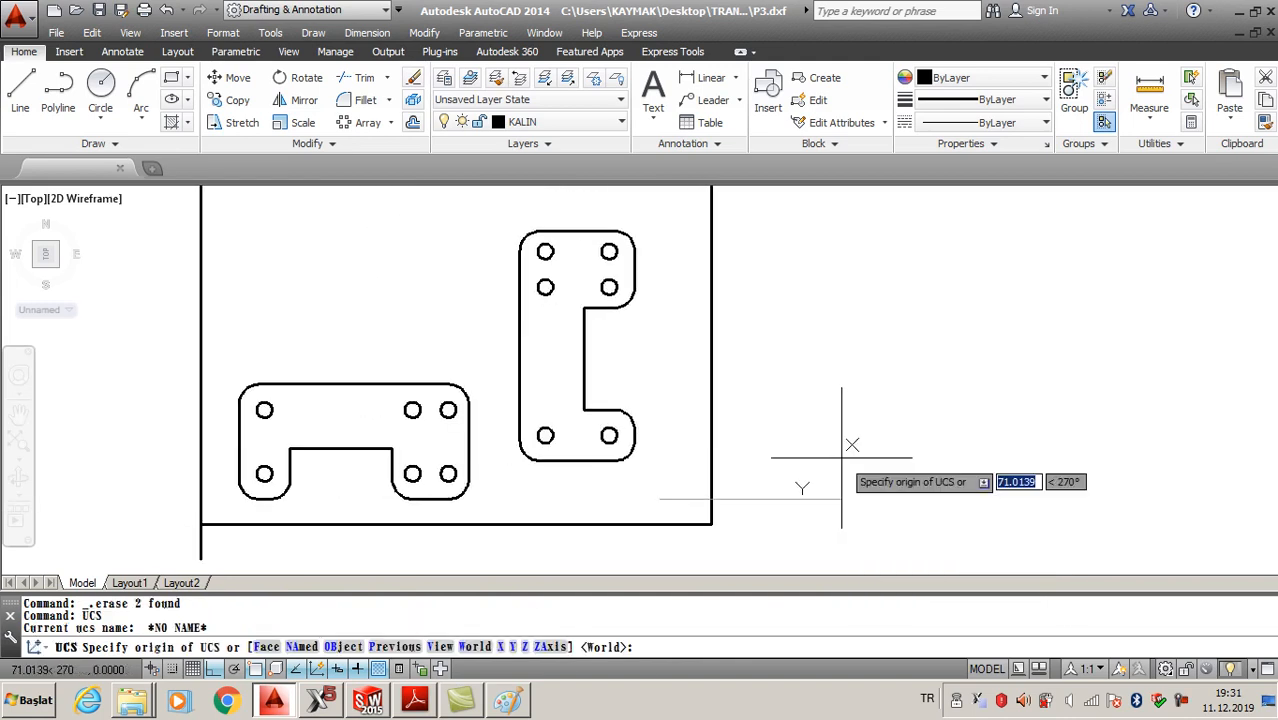
{"action": "left_click", "coordinate": [472, 648]}
{"action": "scroll", "coordinate": [856, 388], "scroll_direction": "down", "scroll_amount": 1}
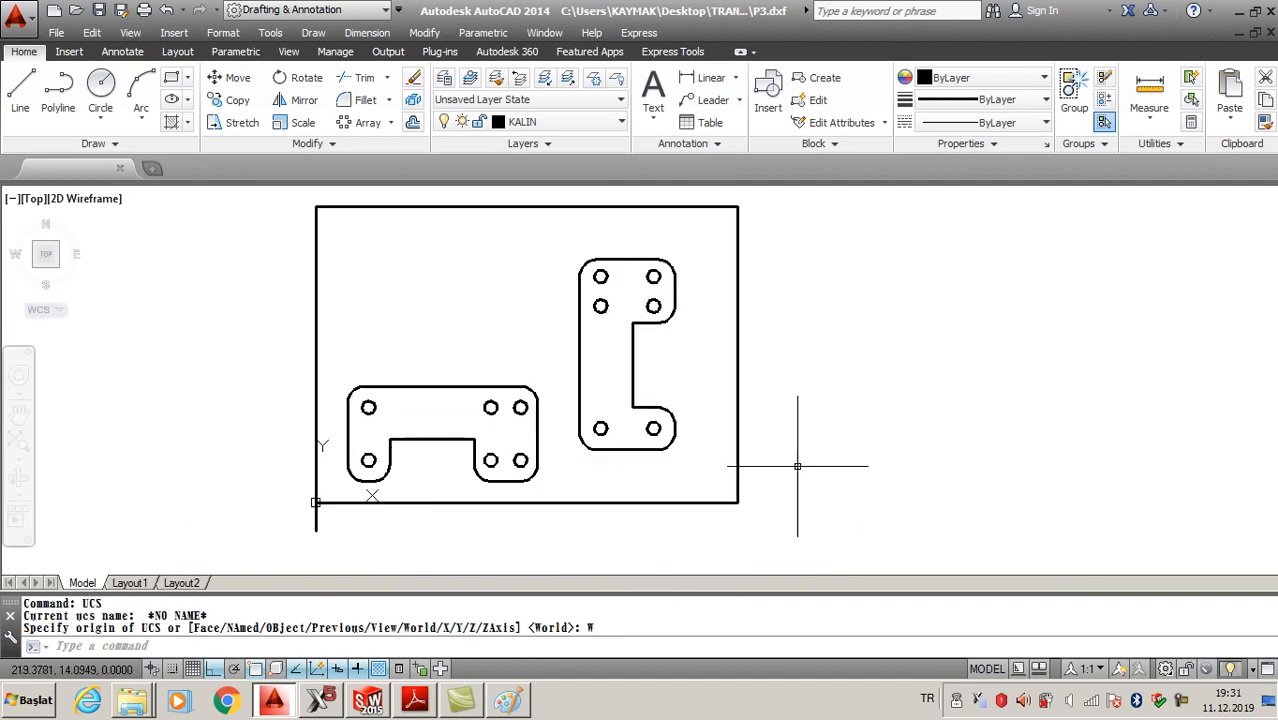
Delete the leftover short vertical line below the plate's lower-left corner
{"action": "left_click", "coordinate": [321, 521]}
{"action": "left_click", "coordinate": [304, 518]}
{"action": "key", "text": "Delete"}
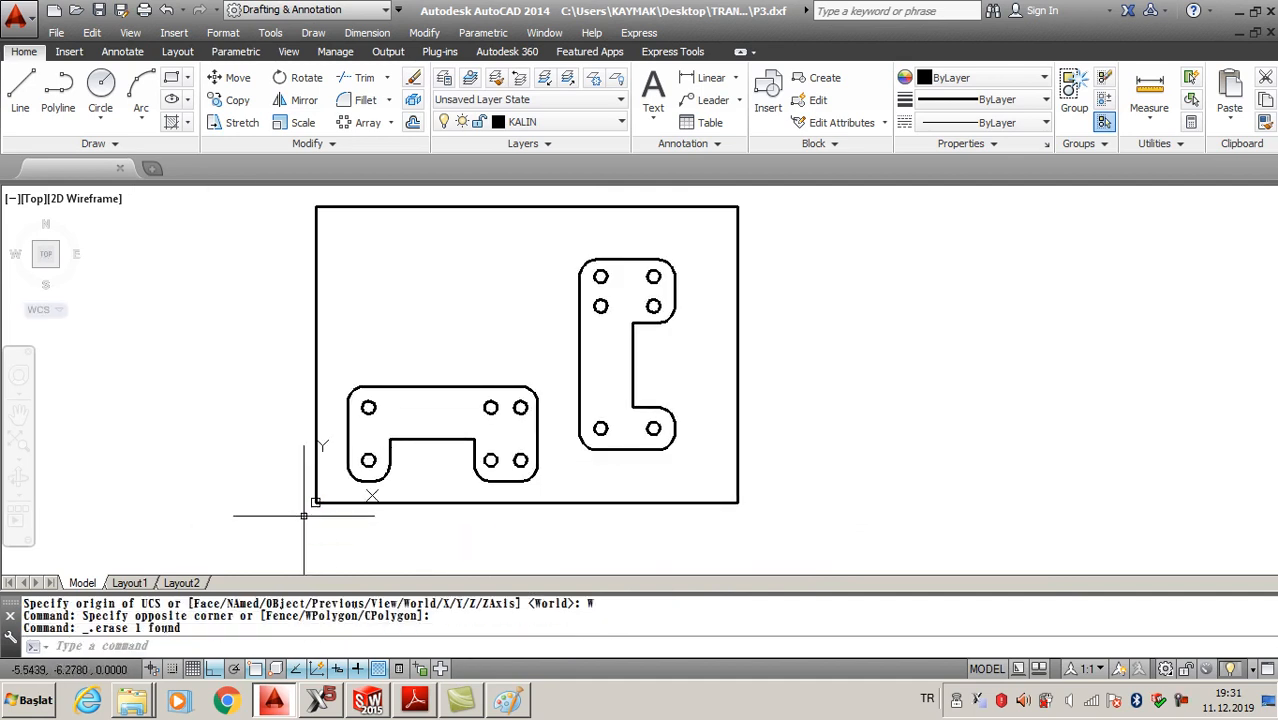
{"action": "middle_click_drag", "start_coordinate": [813, 385], "coordinate": [785, 422]}
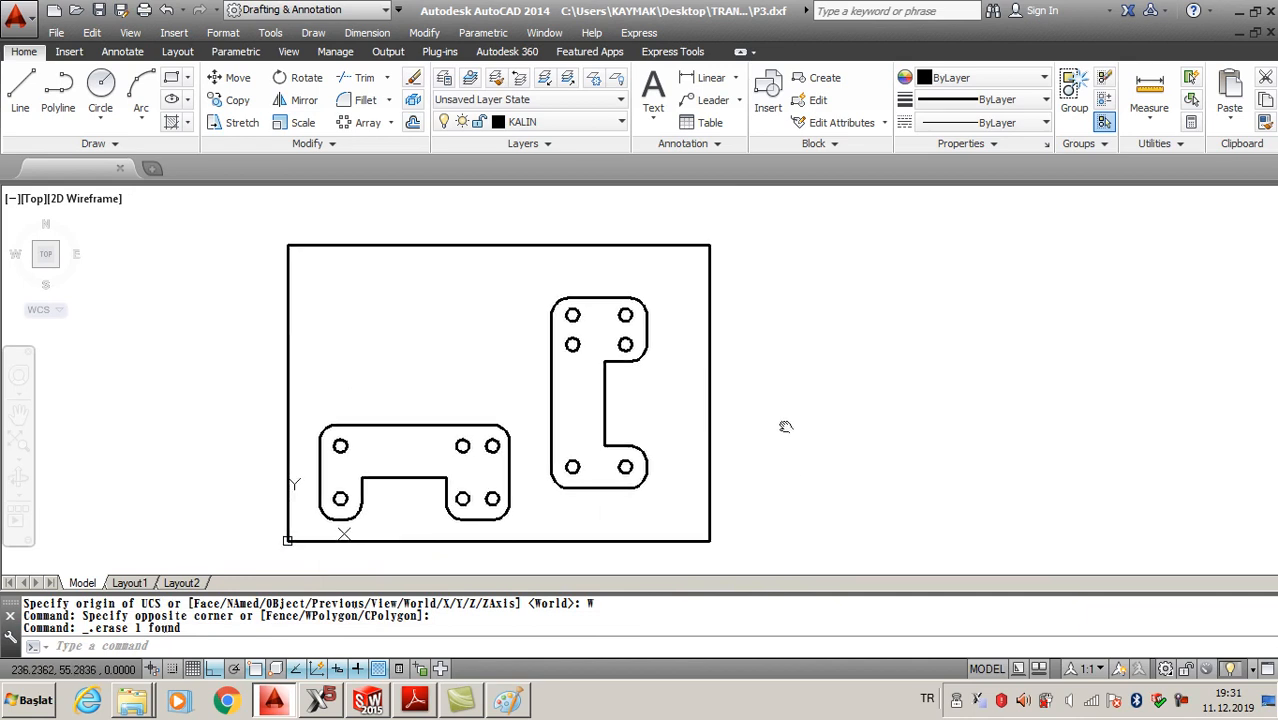
Save the drawing as an AutoCAD 2010/LT2010 DXF, overwriting the P3 file in the TRANSFORM folder
{"action": "left_click", "coordinate": [123, 9]}
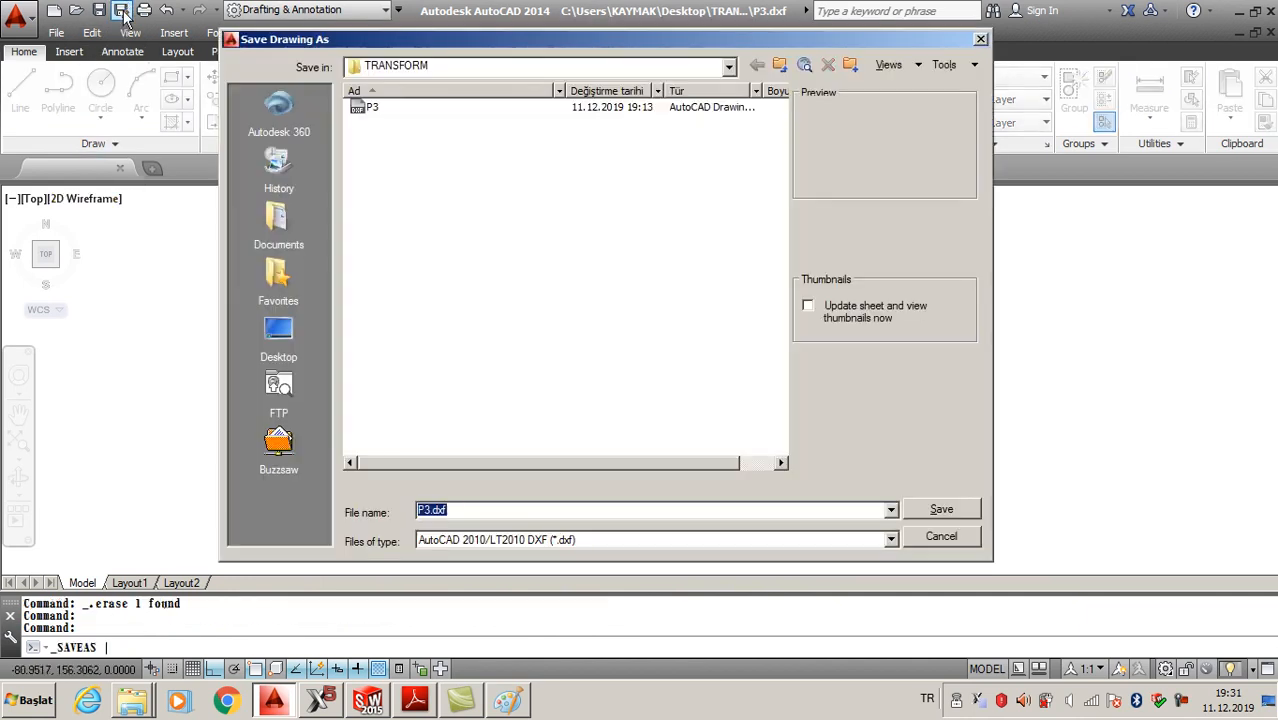
{"action": "left_click", "coordinate": [375, 111]}
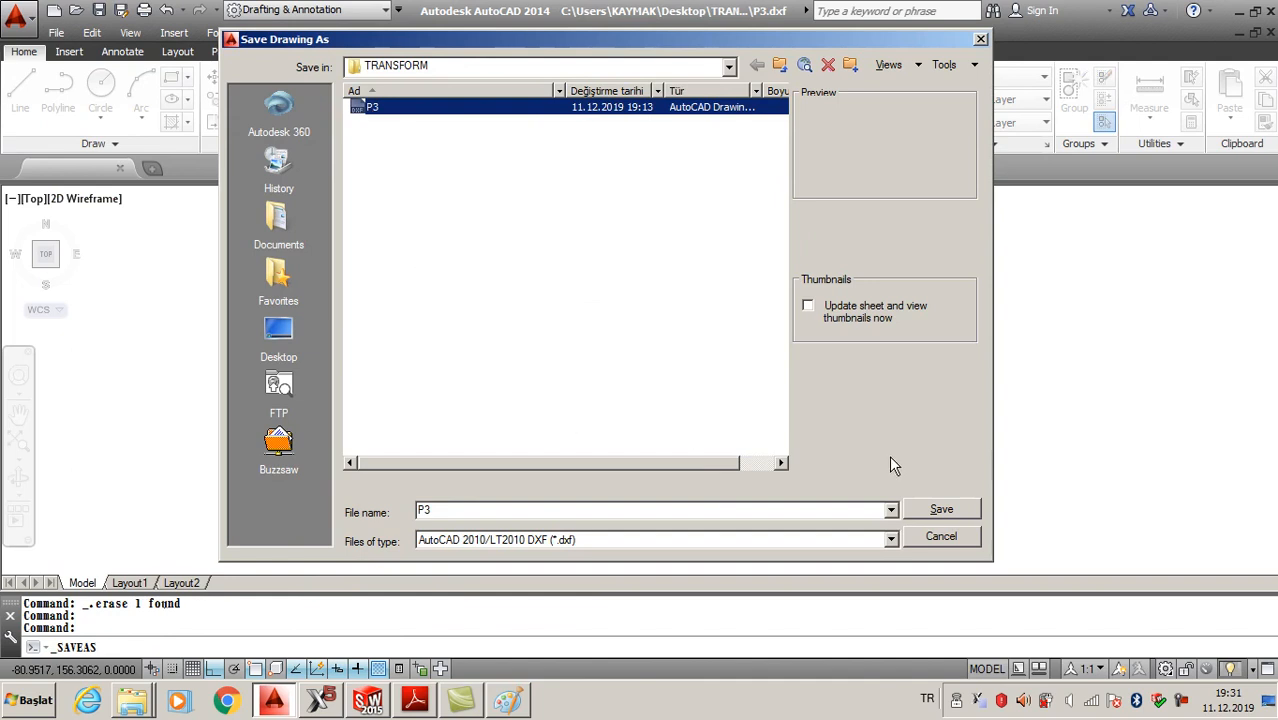
{"action": "left_click", "coordinate": [930, 511]}
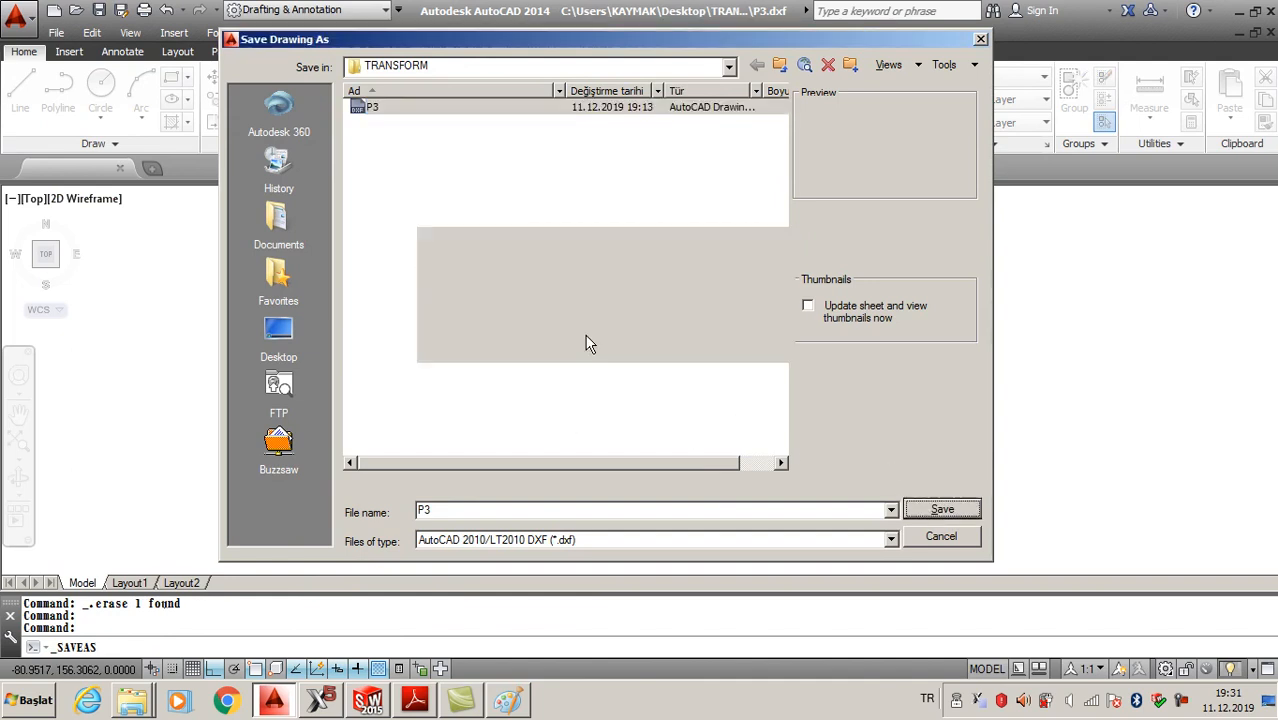
{"action": "left_click", "coordinate": [593, 344]}
{"action": "left_click", "coordinate": [1183, 703]}
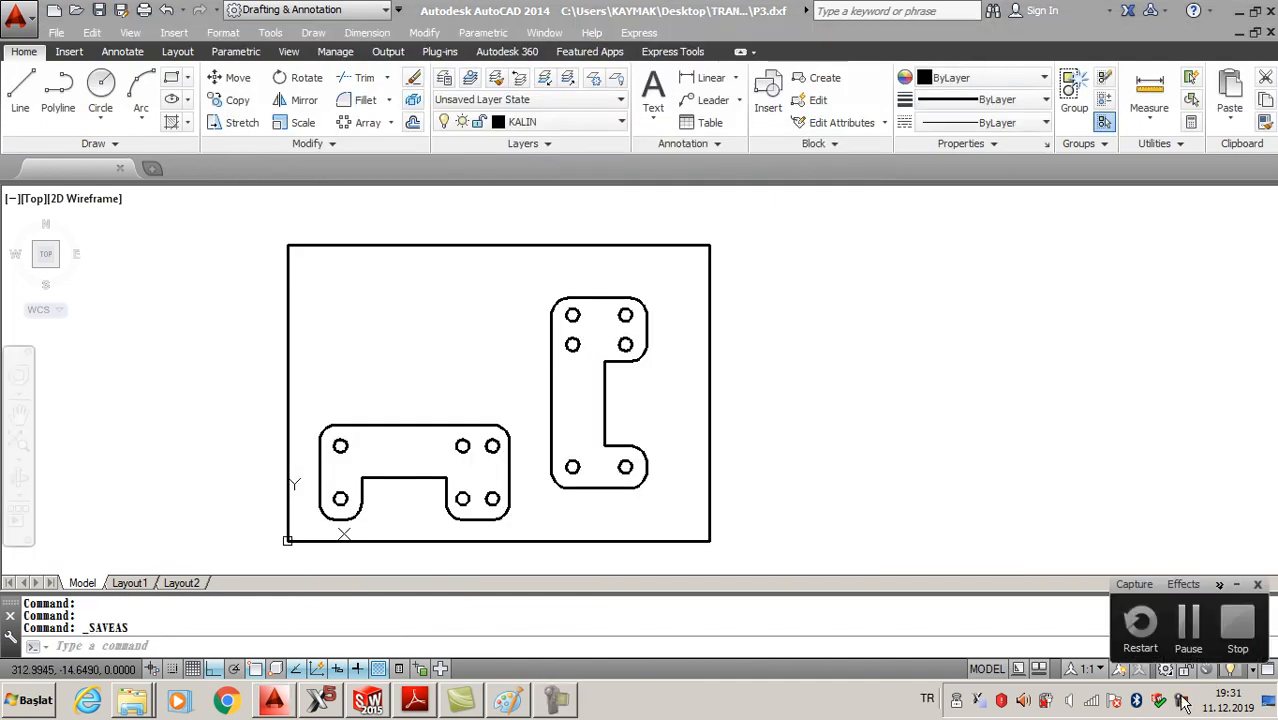
{"action": "left_click", "coordinate": [1195, 630]}
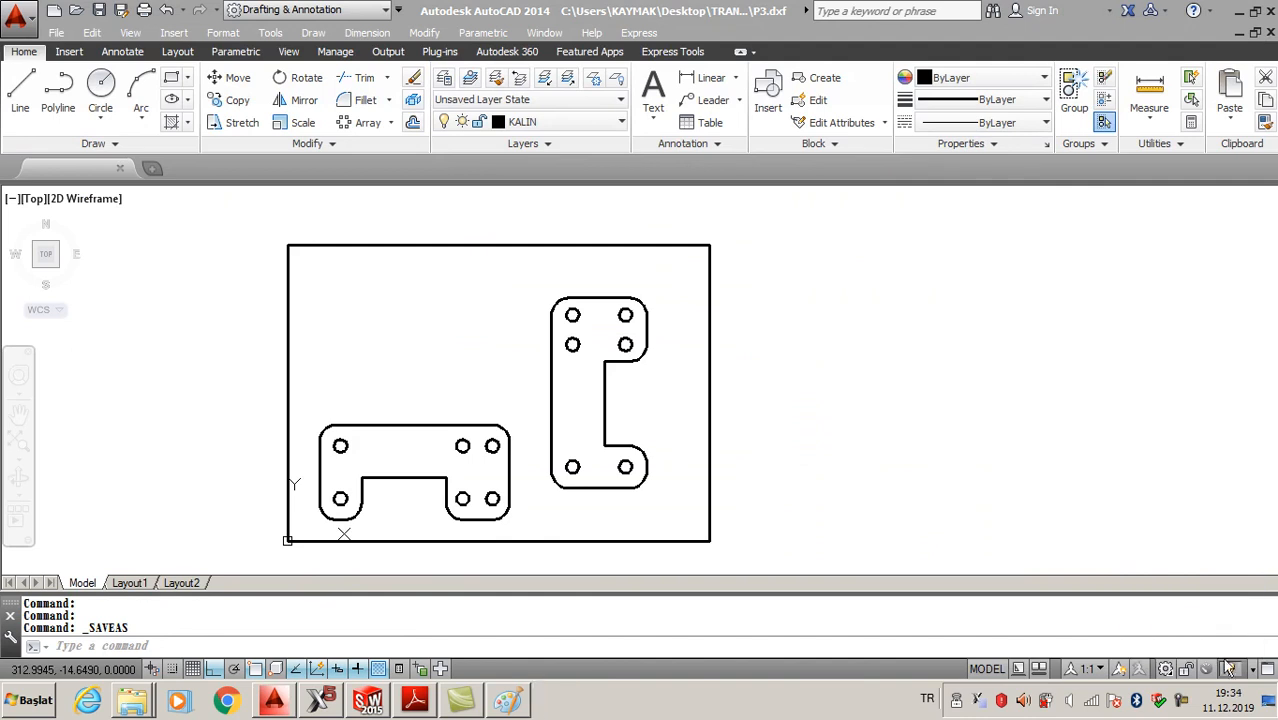
Switch to Mastercam and open the AutoCAD file P3 from the TRANSFORM folder on the desktop
{"action": "left_click", "coordinate": [333, 703]}
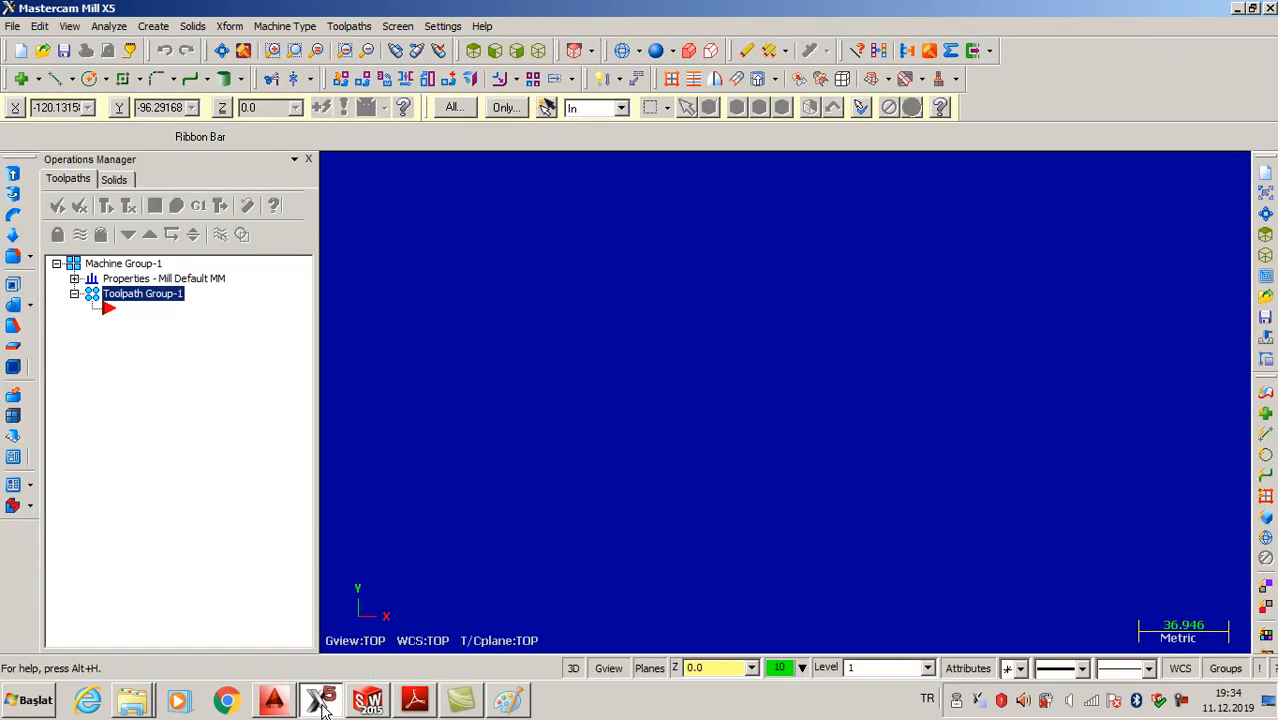
{"action": "left_click", "coordinate": [41, 50]}
{"action": "left_click", "coordinate": [248, 408]}
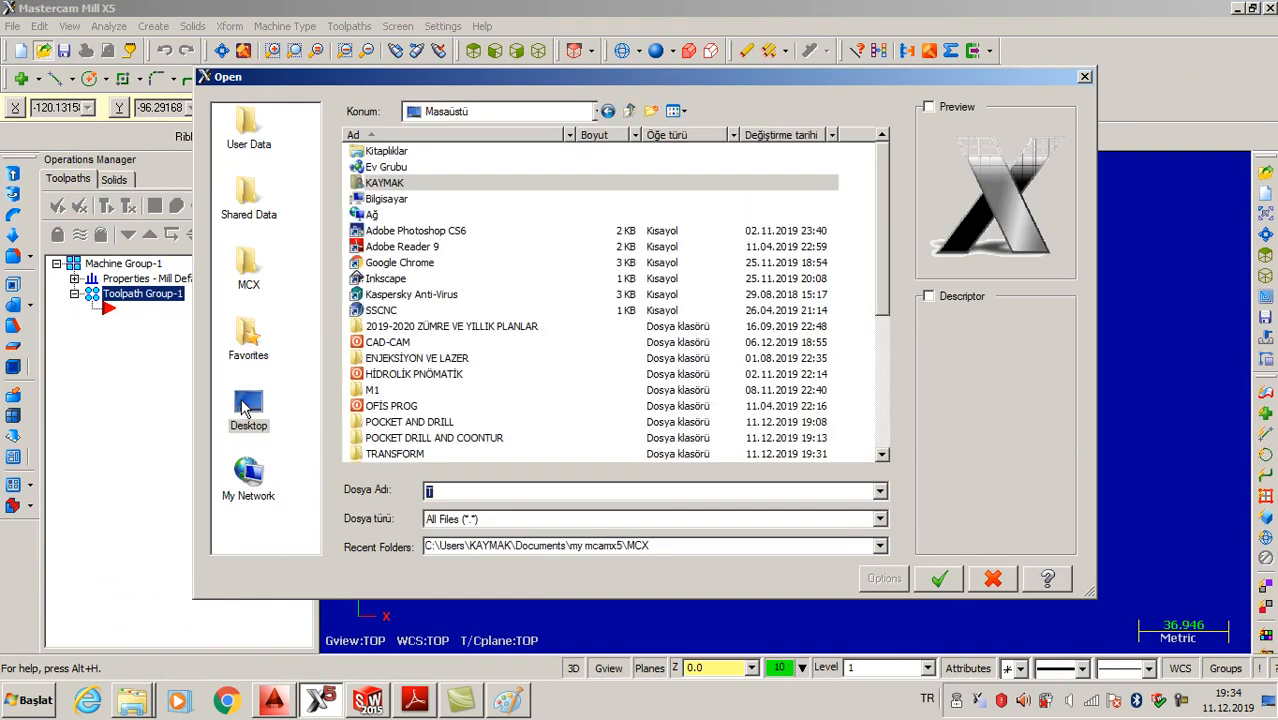
{"action": "left_click", "coordinate": [563, 519]}
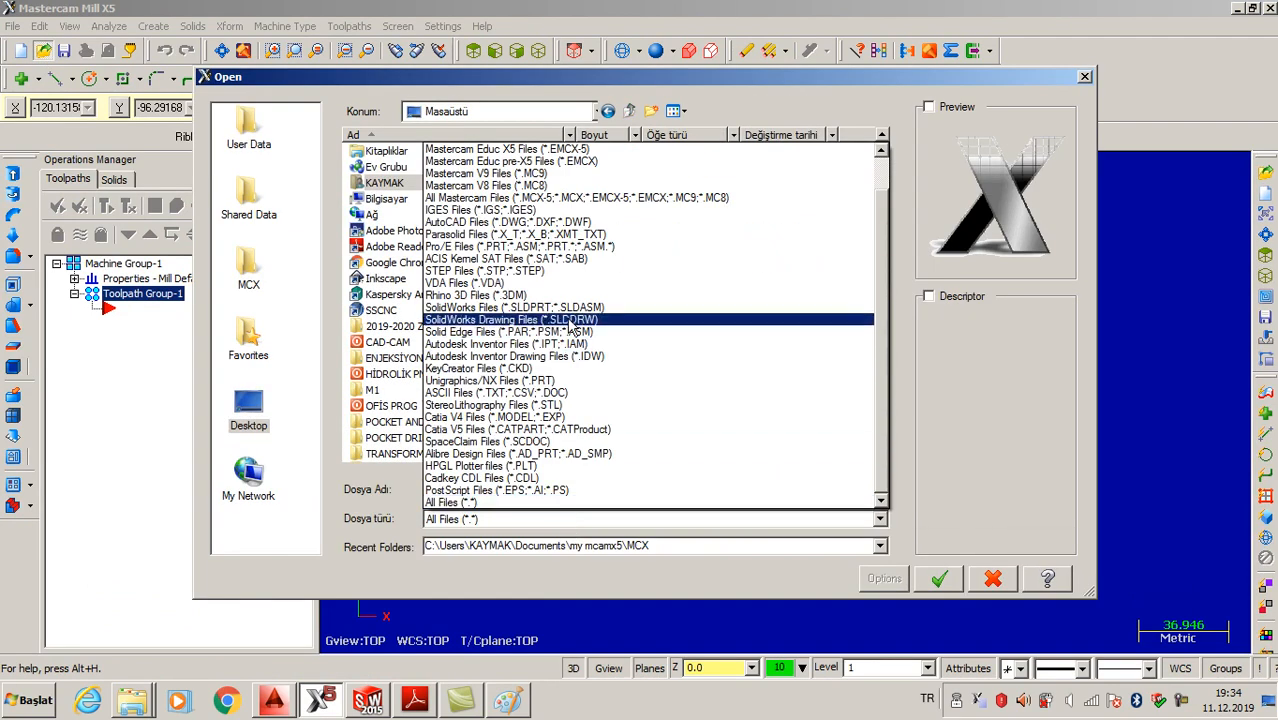
{"action": "left_click", "coordinate": [586, 223]}
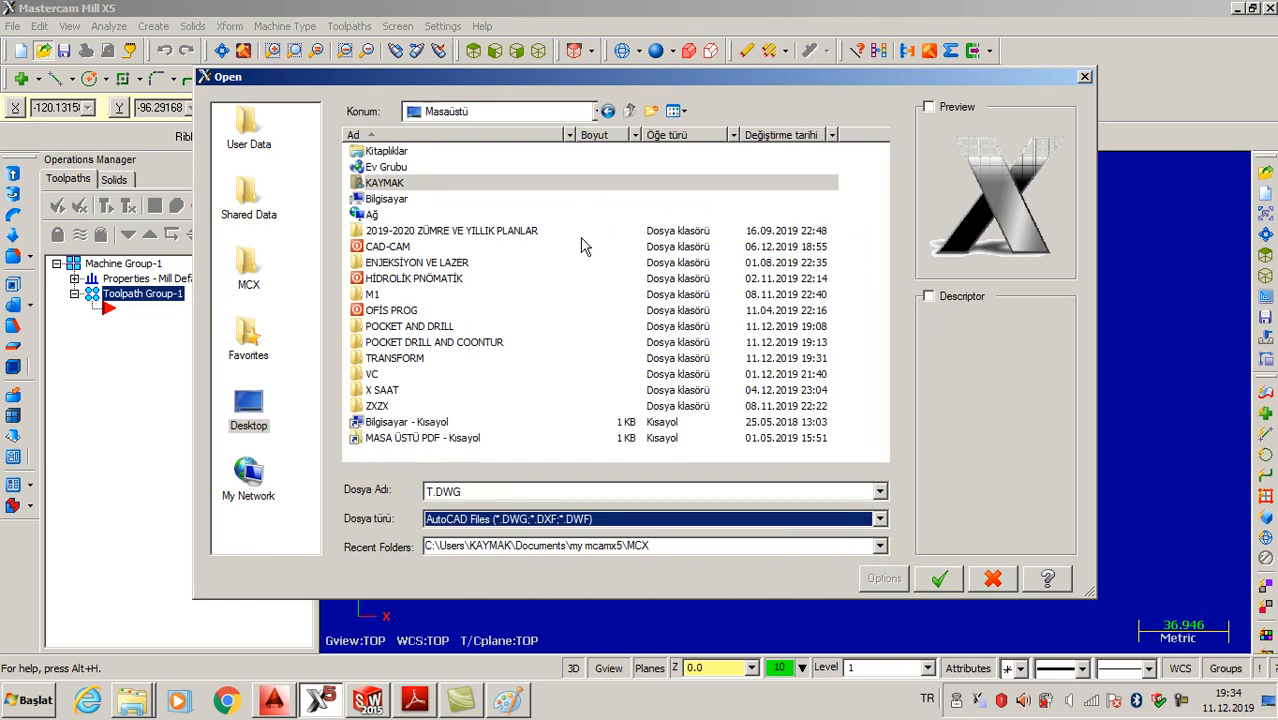
{"action": "double_click", "coordinate": [416, 359]}
{"action": "left_click", "coordinate": [368, 150]}
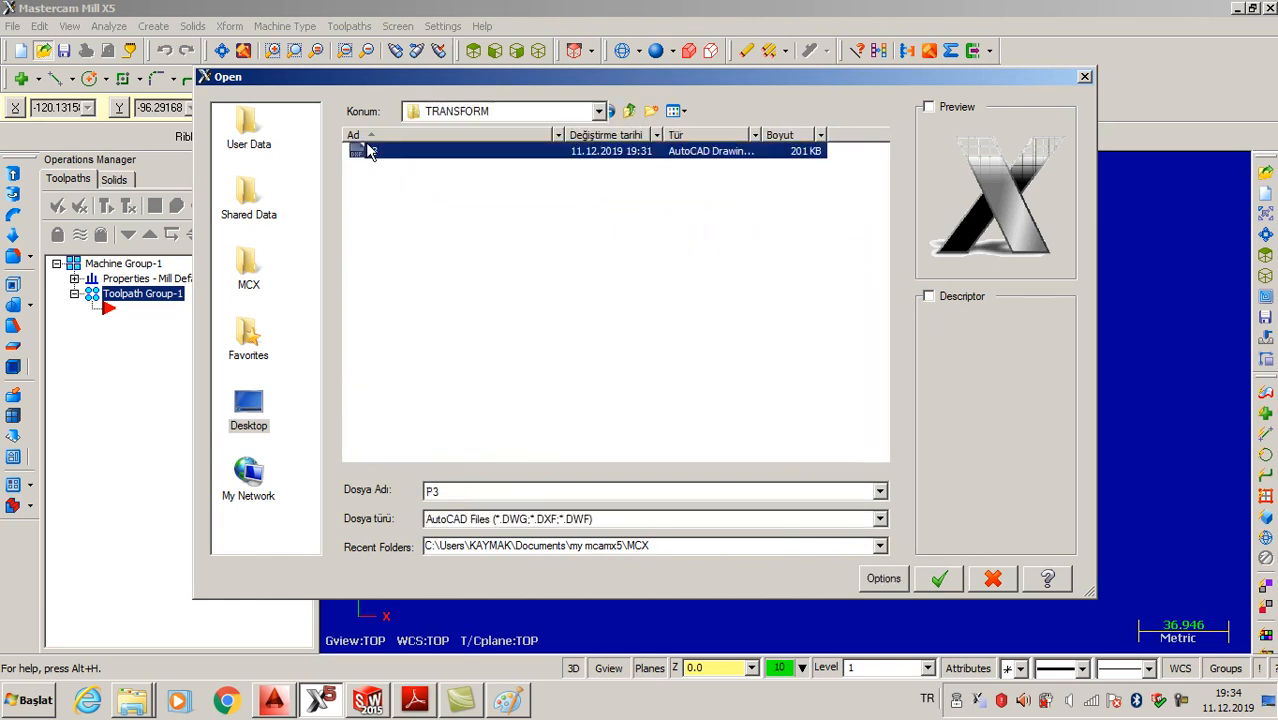
{"action": "left_click", "coordinate": [941, 582]}
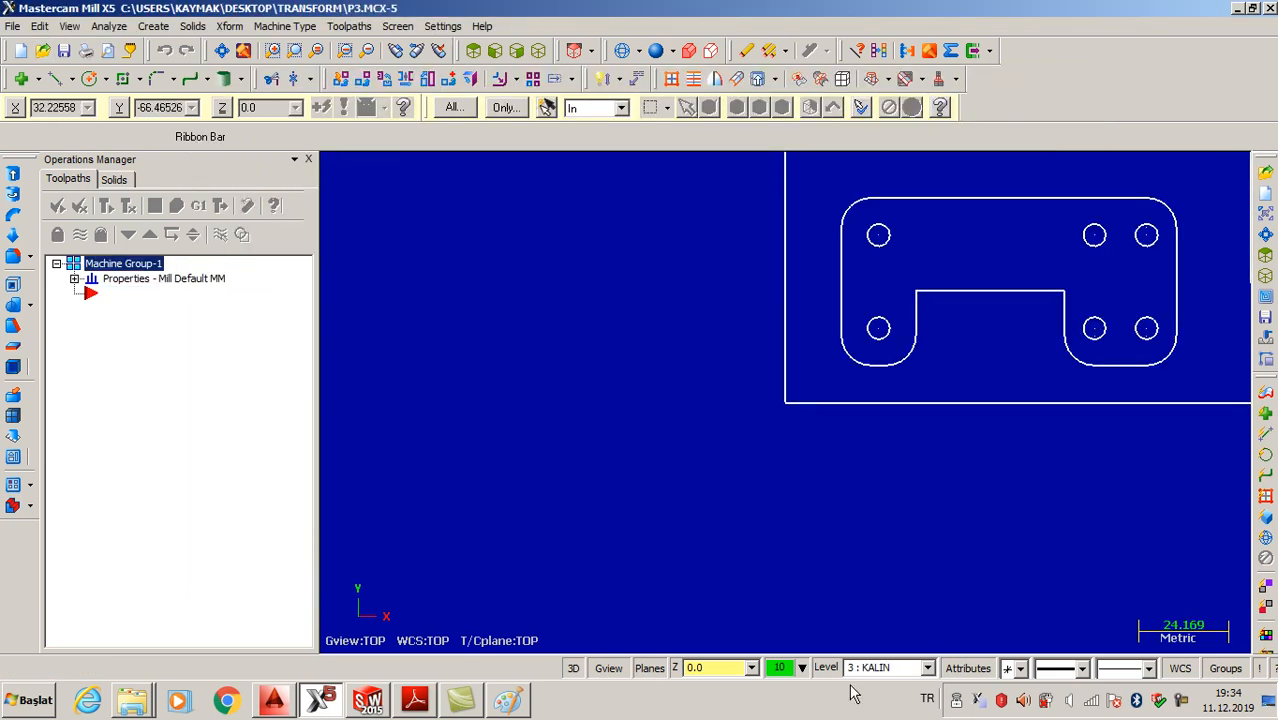
Define rectangular stock for the machine group from two opposite corners of the plate outline, with a Z thickness of 20 mm
{"action": "left_click", "coordinate": [222, 52]}
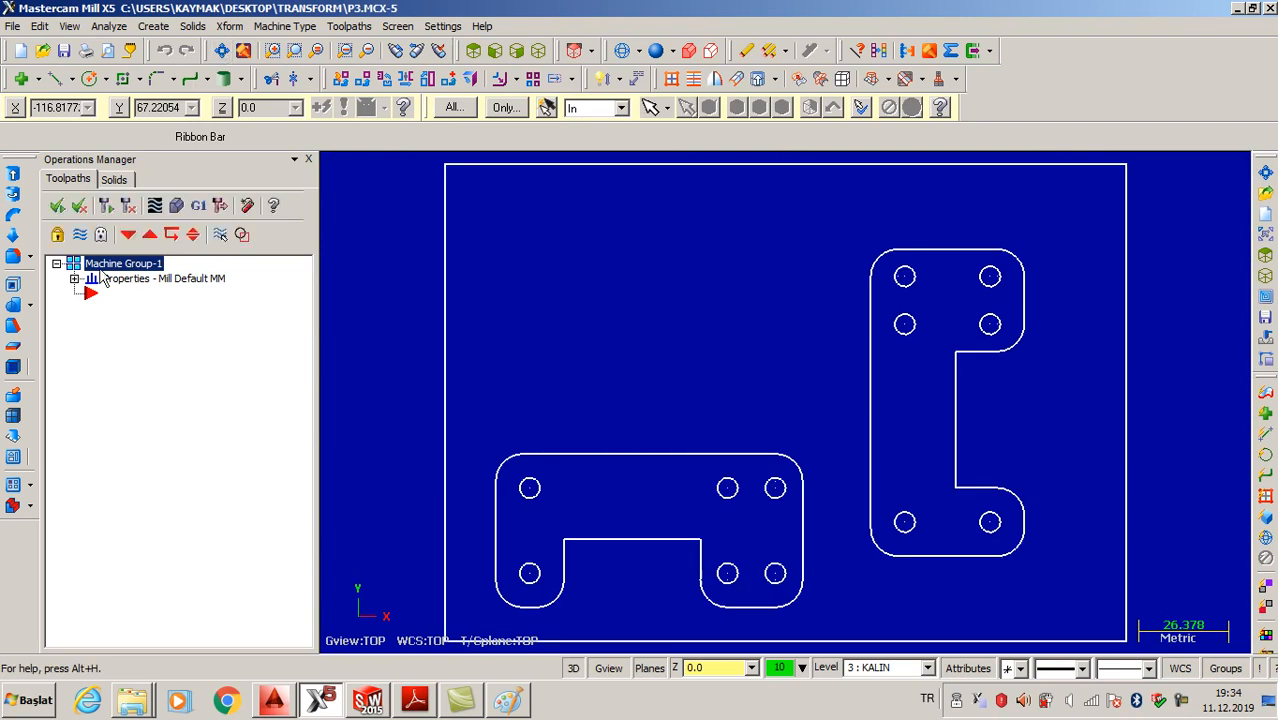
{"action": "left_click", "coordinate": [538, 51]}
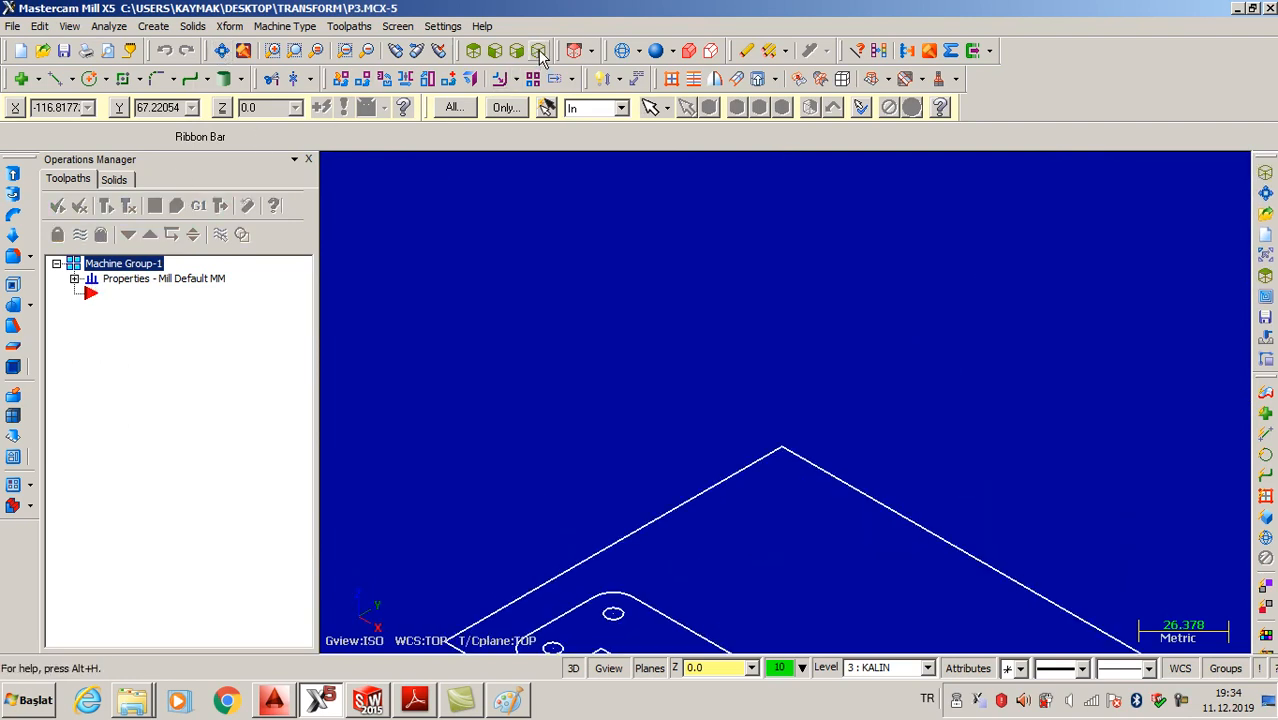
{"action": "left_click", "coordinate": [224, 52]}
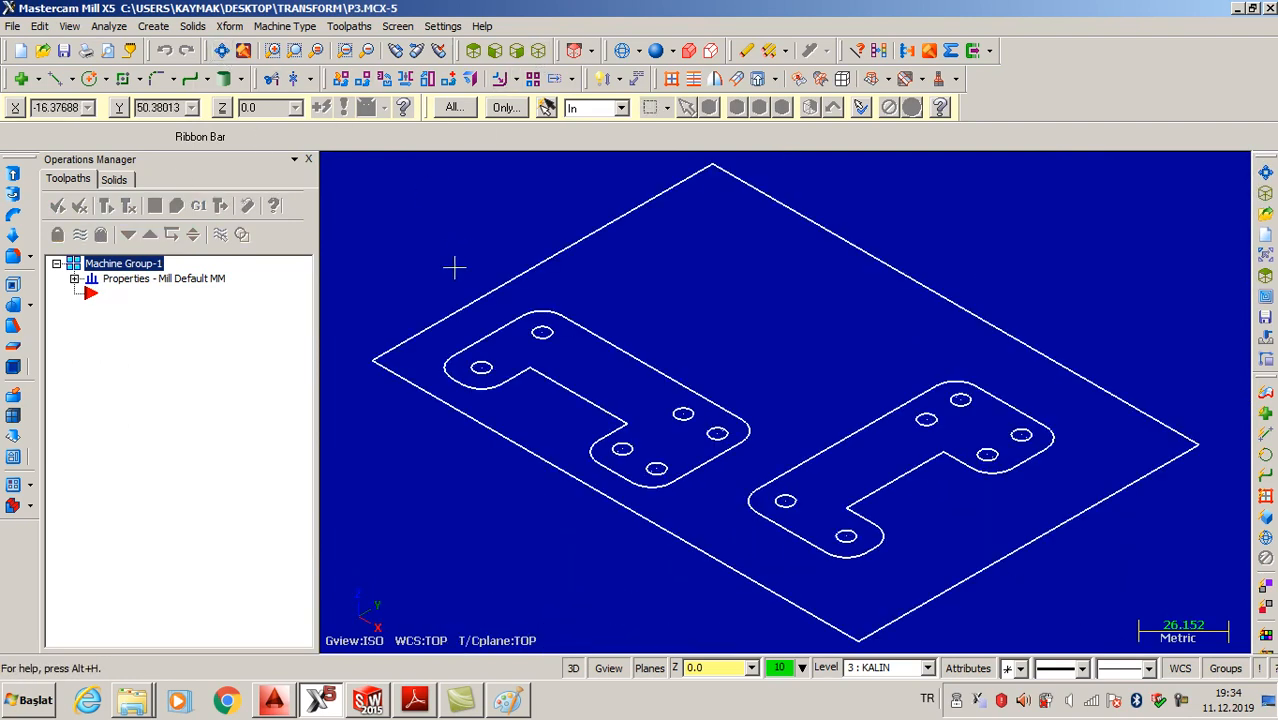
{"action": "left_click", "coordinate": [74, 281]}
{"action": "left_click", "coordinate": [140, 324]}
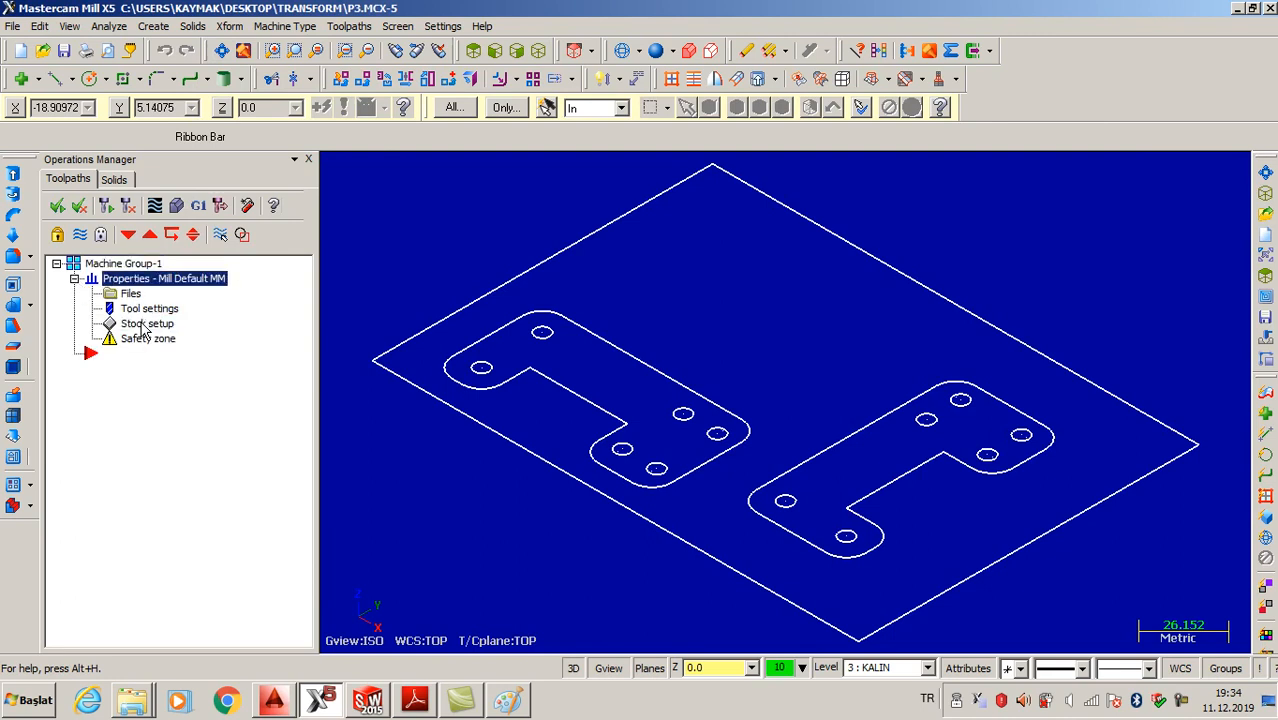
{"action": "left_click", "coordinate": [307, 571]}
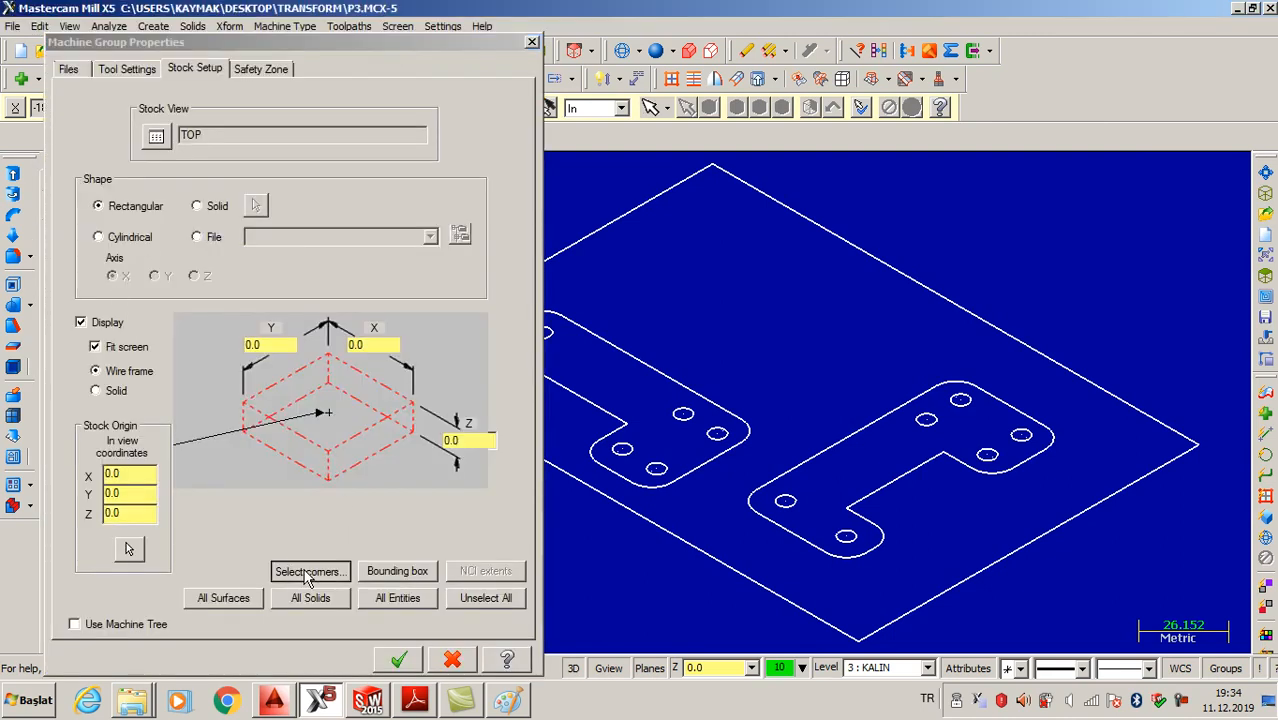
{"action": "left_click", "coordinate": [372, 361]}
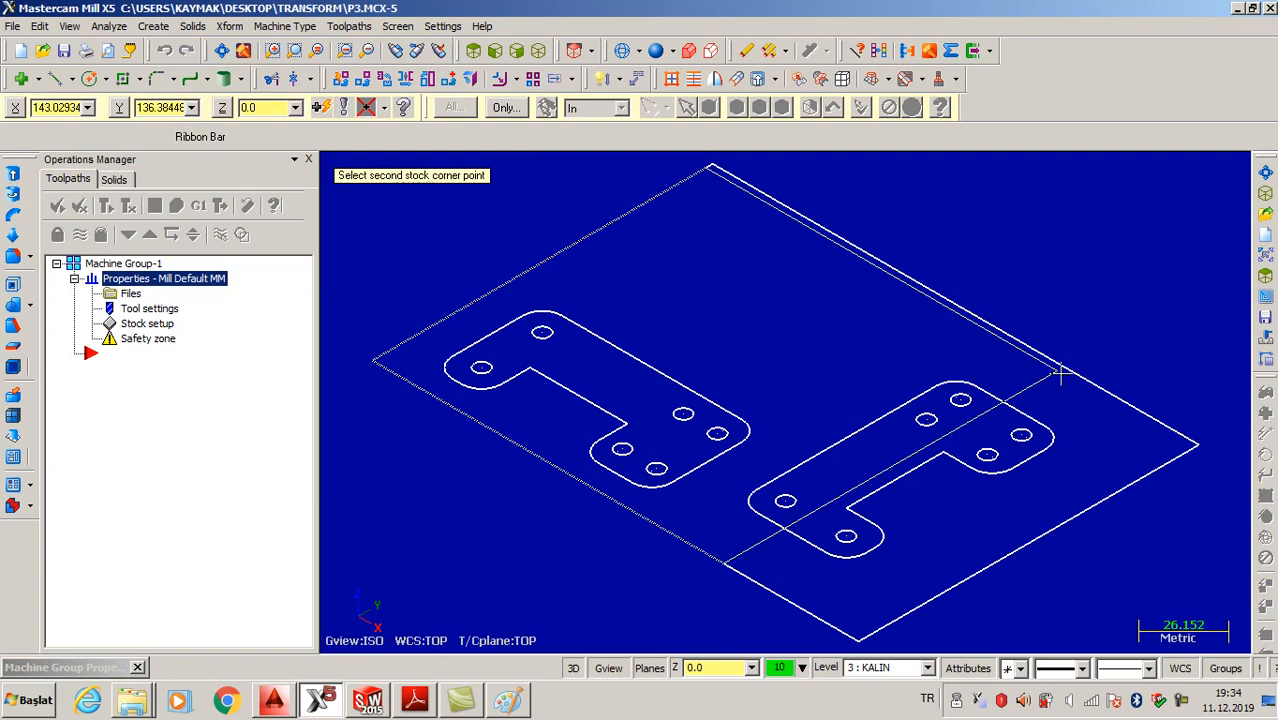
{"action": "left_click", "coordinate": [1200, 445]}
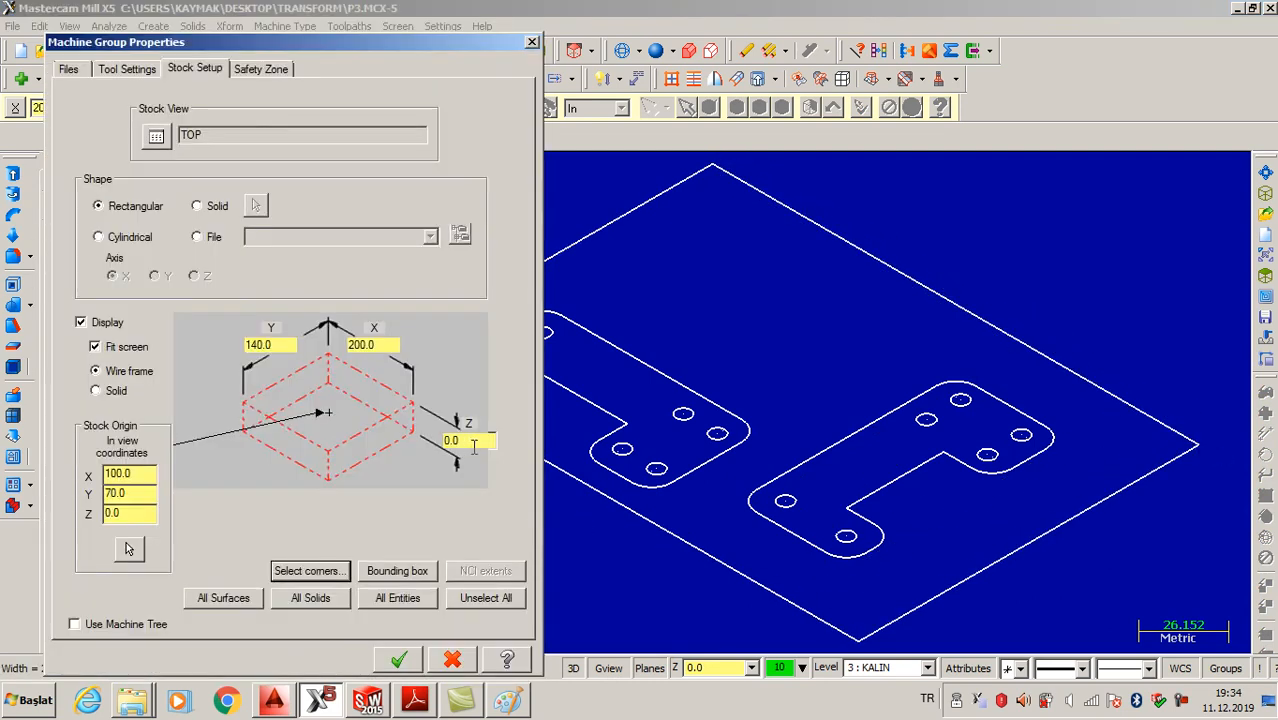
{"action": "type", "text": "20.0"}
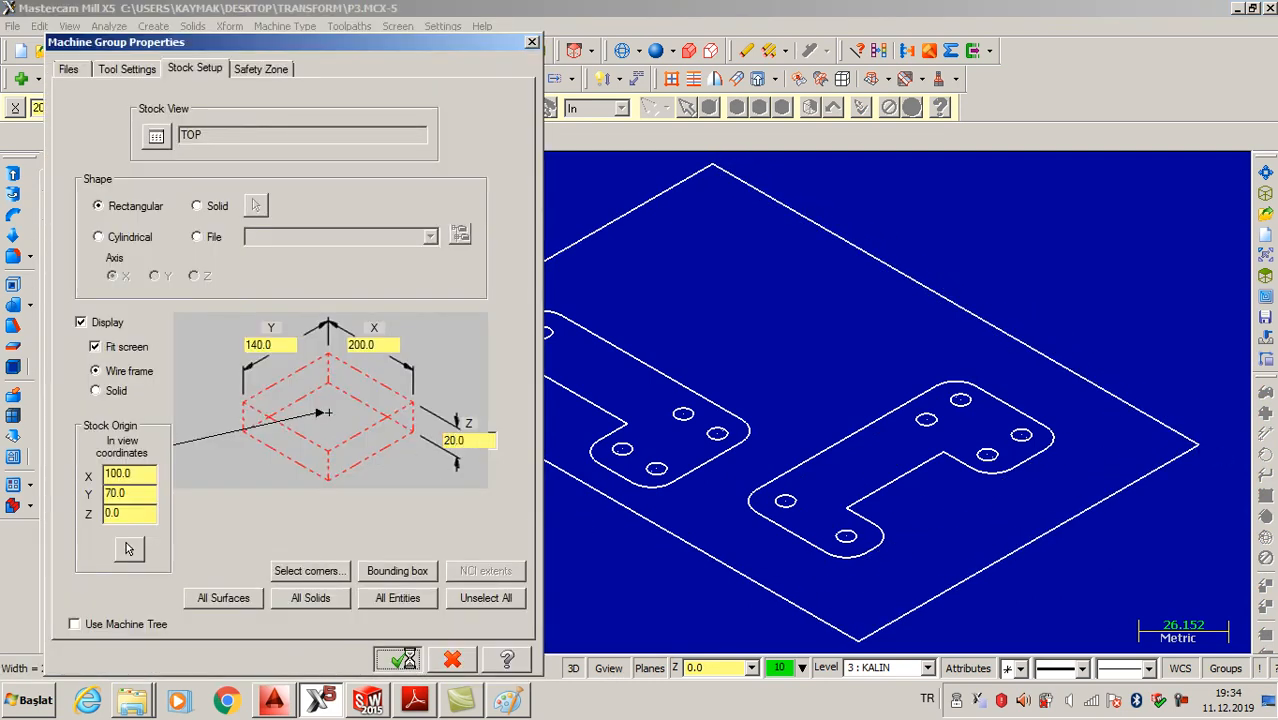
{"action": "left_click", "coordinate": [398, 659]}
{"action": "left_click", "coordinate": [74, 279]}
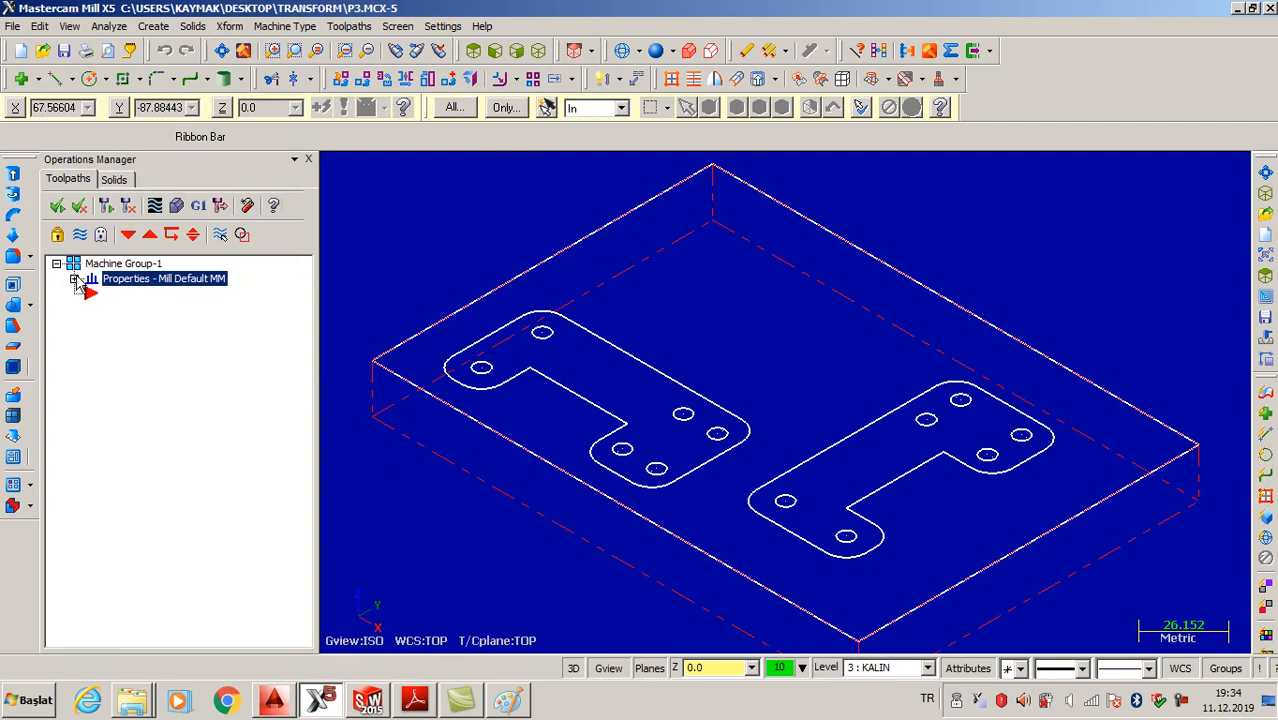
Create a 2D Pocket mill toolpath with the outline of the slotted profile near the origin as its chain
{"action": "right_click", "coordinate": [100, 362]}
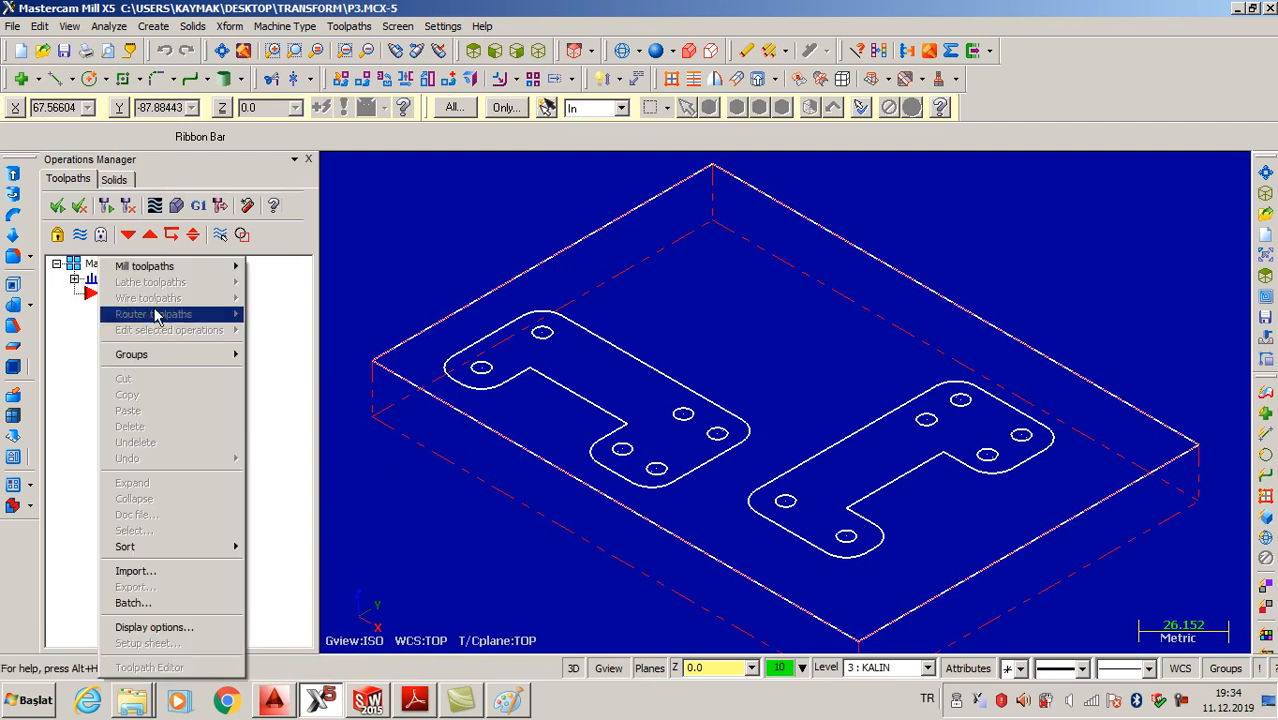
{"action": "mouse_move", "coordinate": [166, 276]}
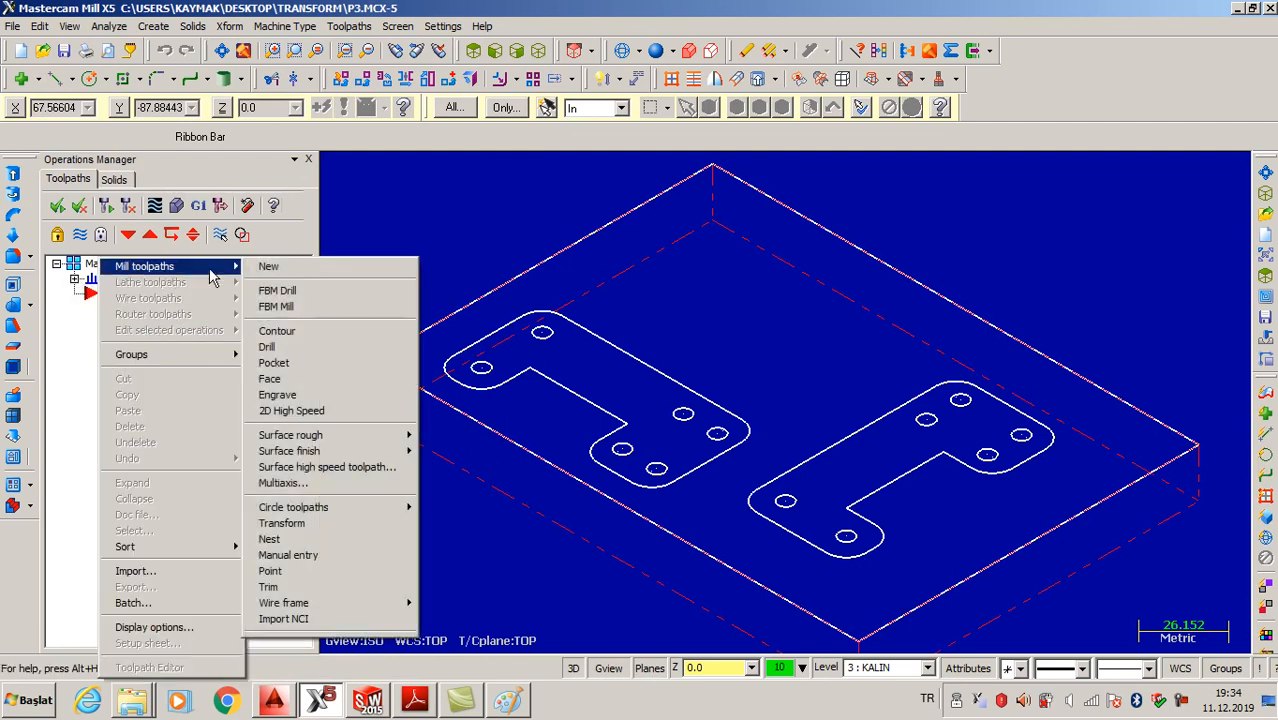
{"action": "left_click", "coordinate": [298, 360]}
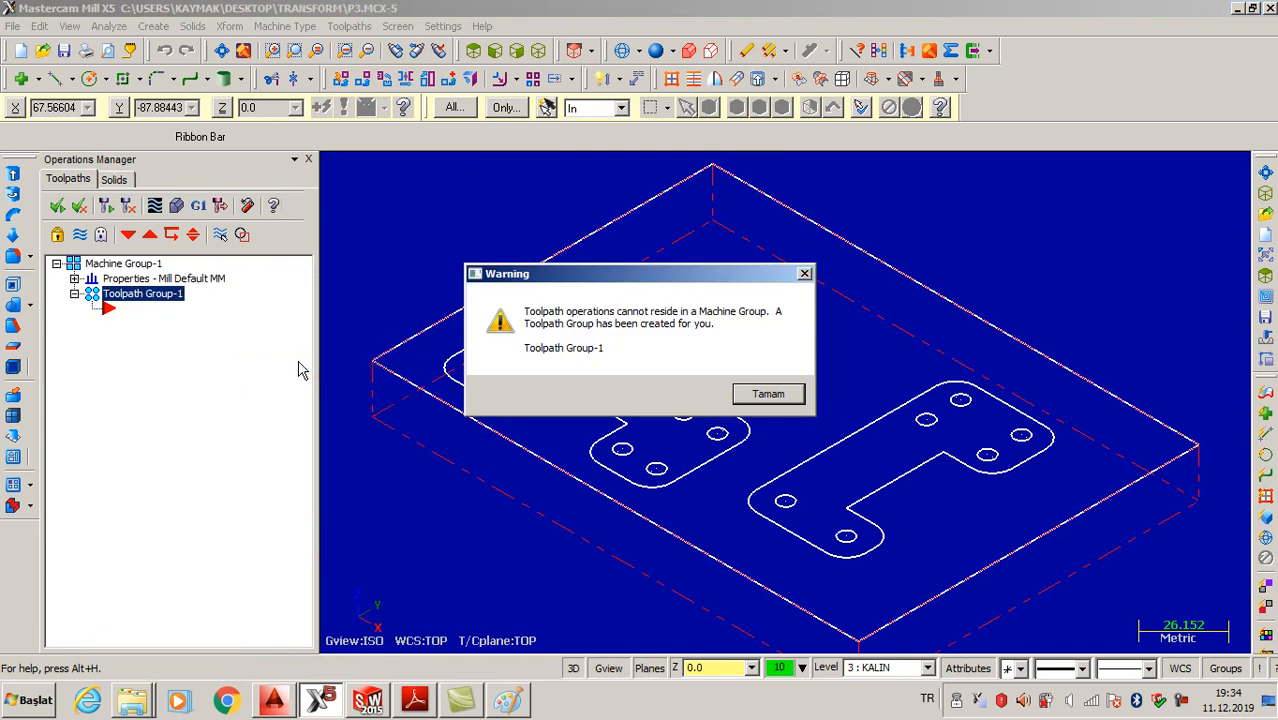
{"action": "left_click", "coordinate": [769, 393]}
{"action": "left_click", "coordinate": [145, 255]}
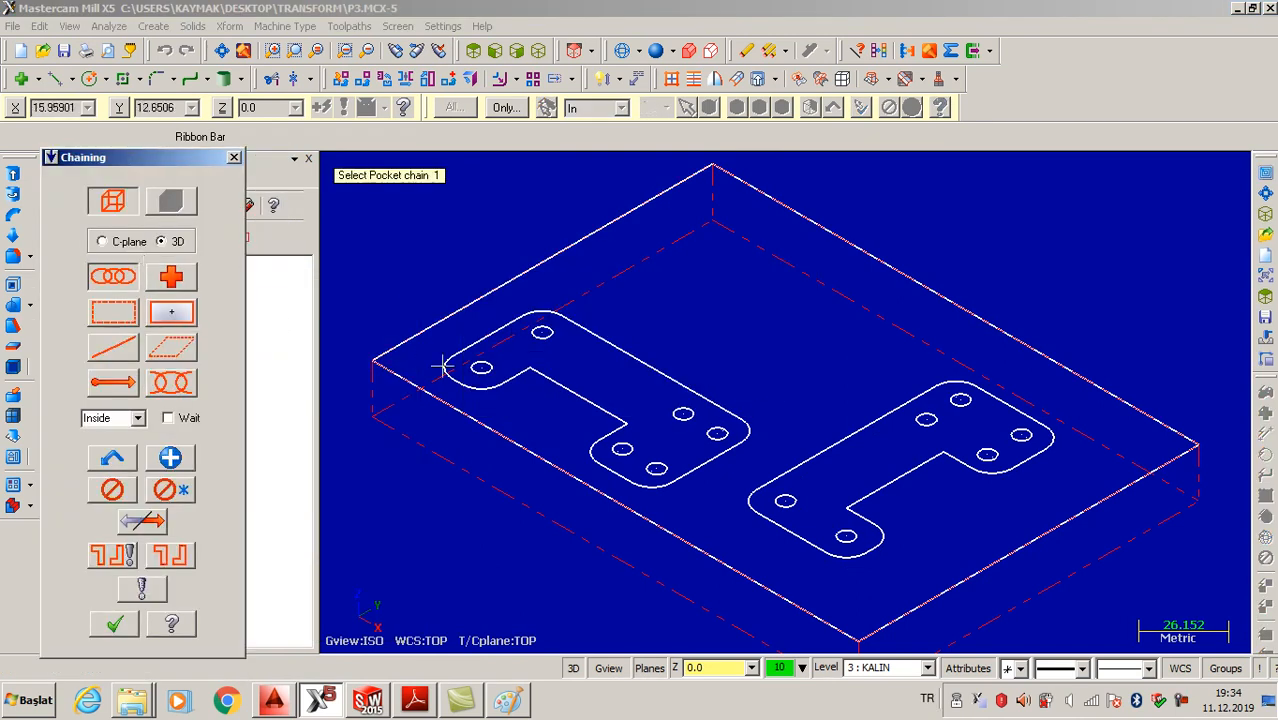
{"action": "left_click", "coordinate": [470, 386]}
{"action": "left_click", "coordinate": [114, 624]}
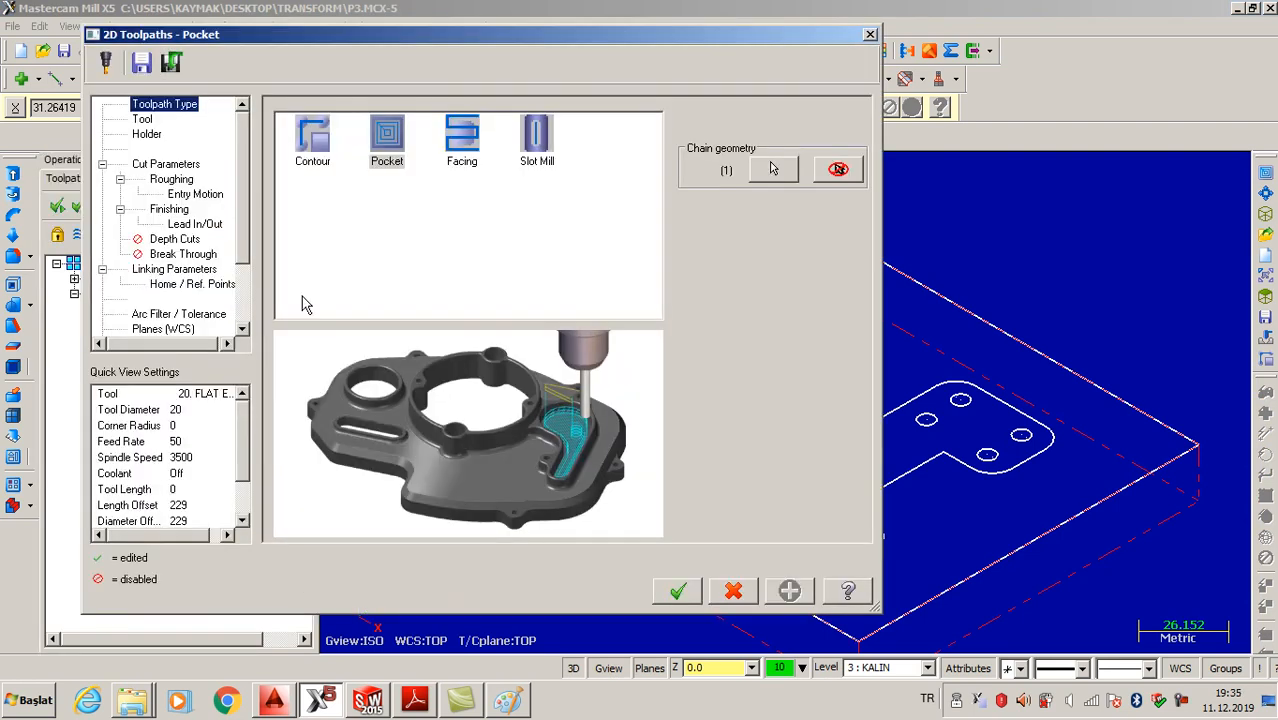
{"action": "left_click", "coordinate": [397, 138]}
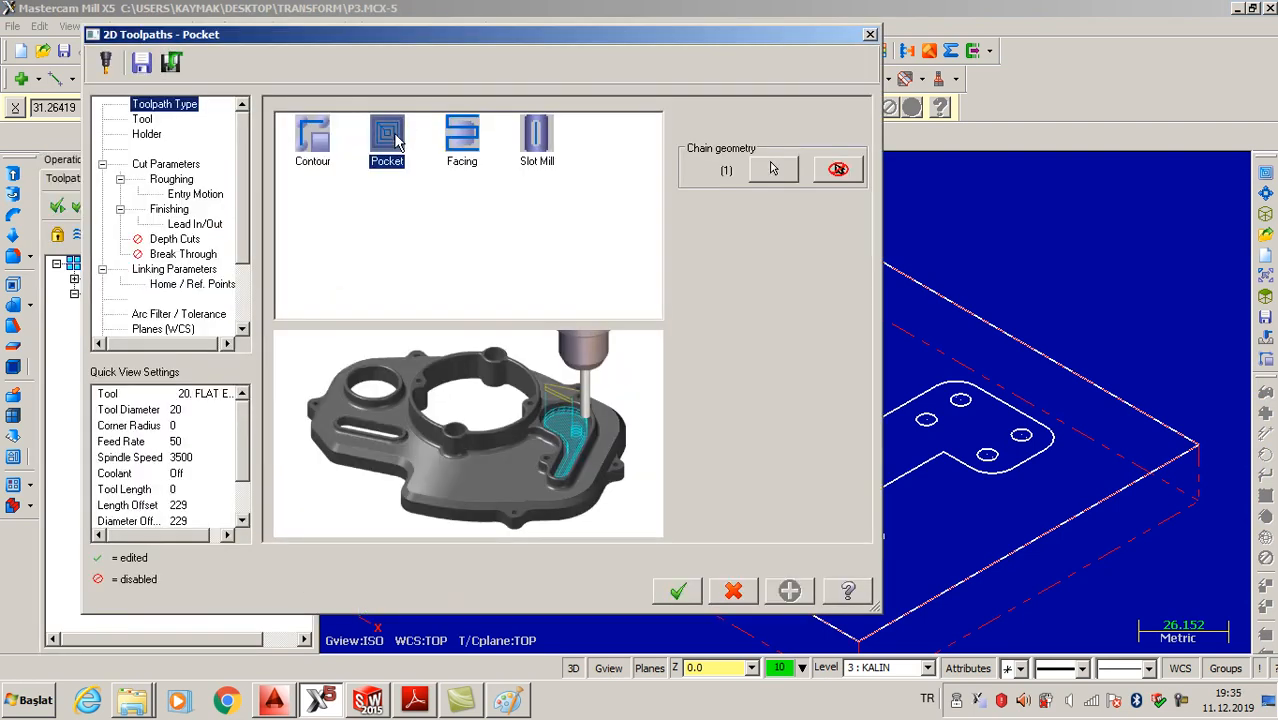
Create a new flat end mill for the pocket with diameter 12, flute length 25, shoulder 35 and overall length 50 mm
{"action": "left_click", "coordinate": [143, 121]}
{"action": "right_click", "coordinate": [351, 200]}
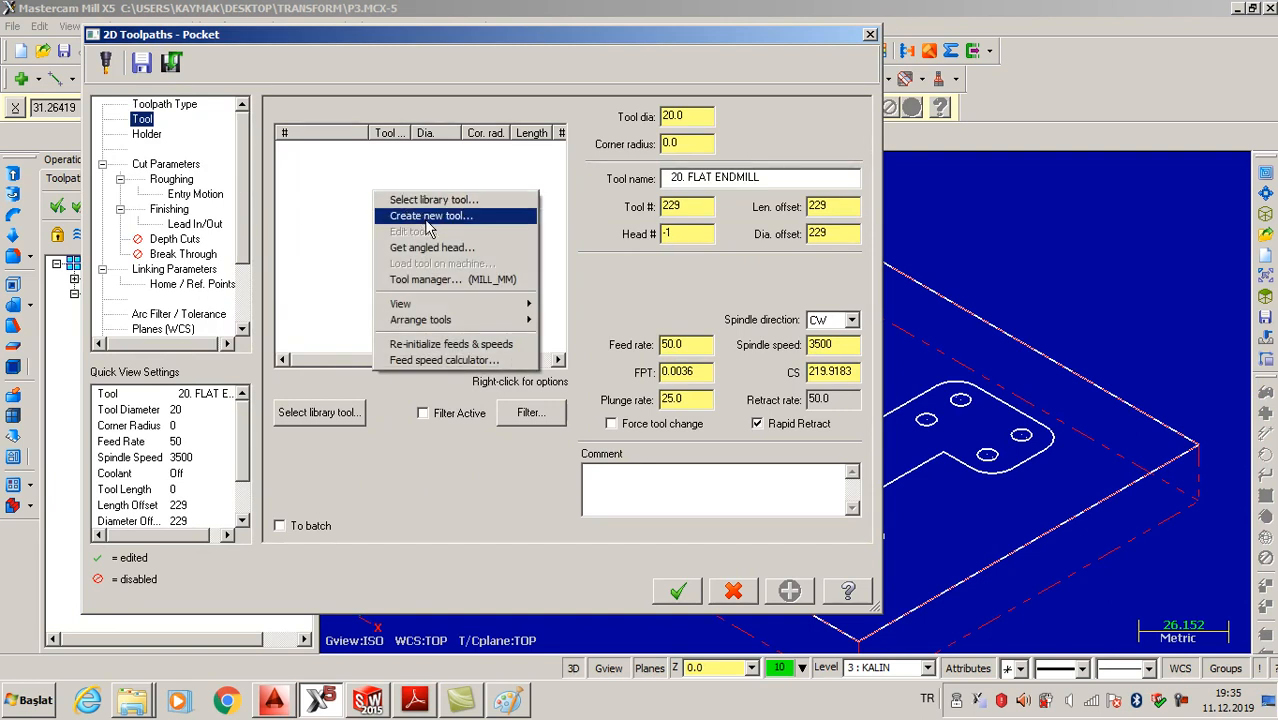
{"action": "left_click", "coordinate": [428, 220]}
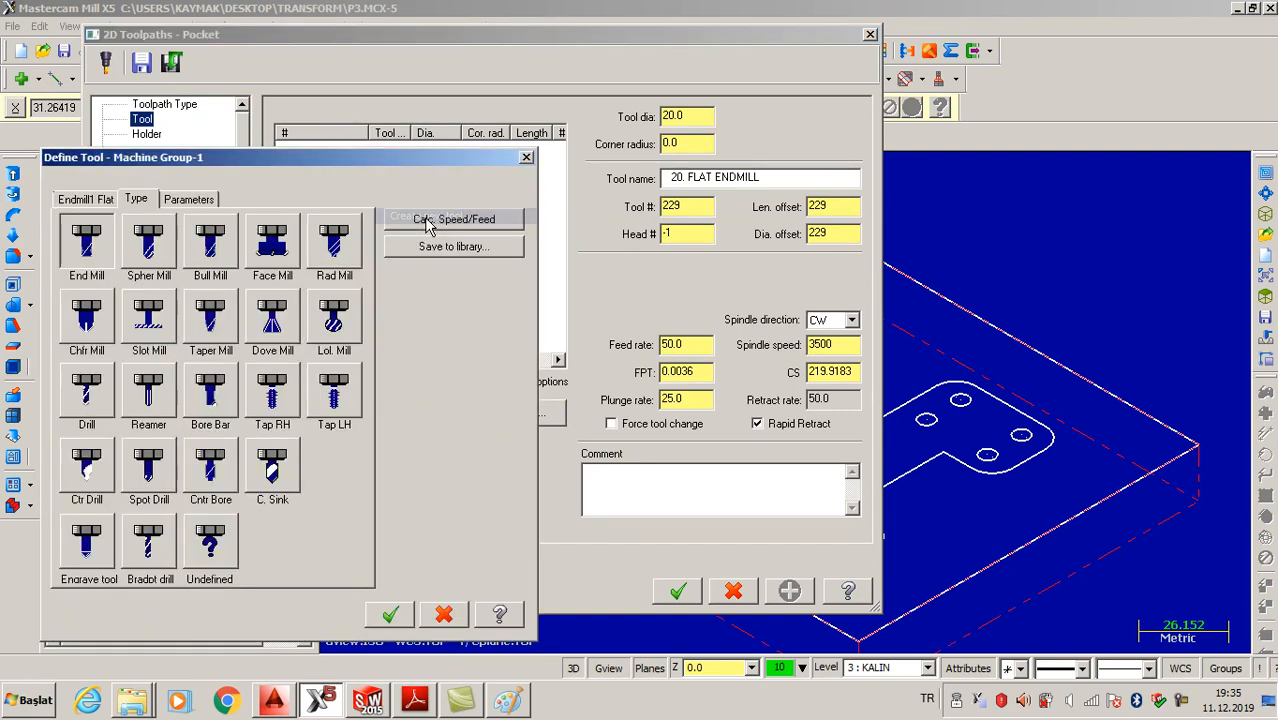
{"action": "left_click", "coordinate": [88, 245]}
{"action": "type", "text": "12"}
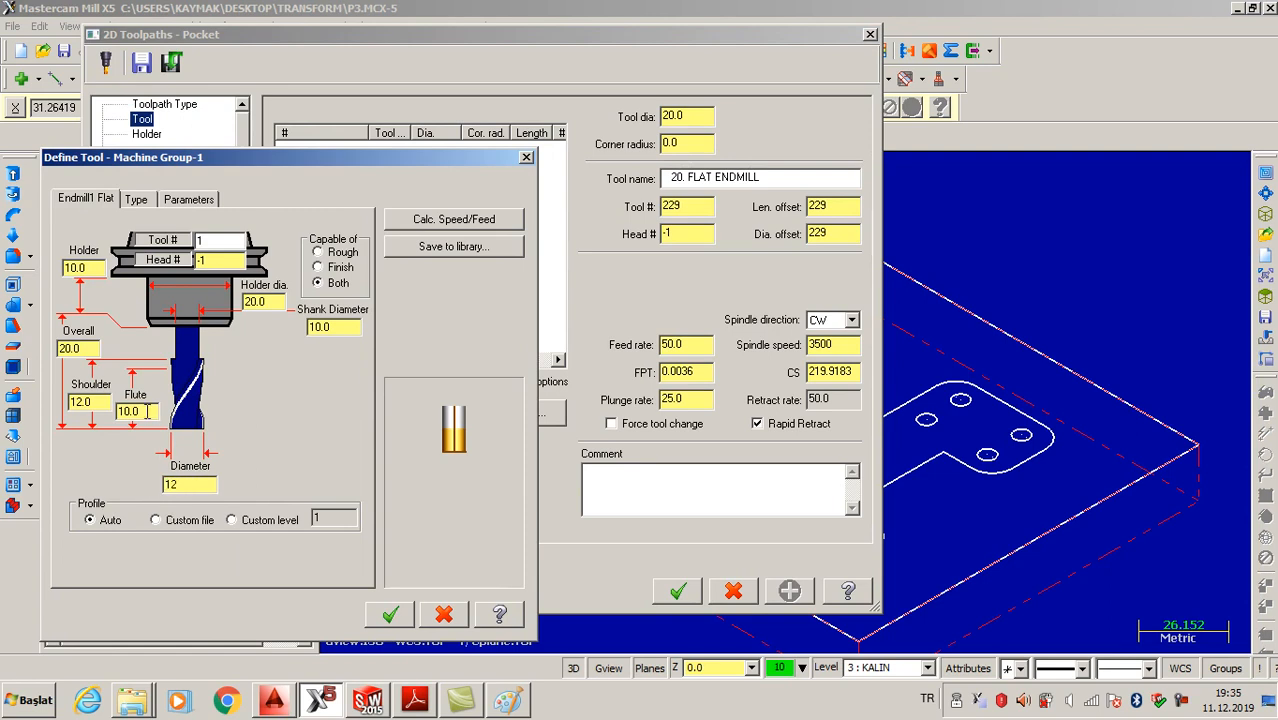
{"action": "key", "text": "Tab"}
{"action": "type", "text": "2"}
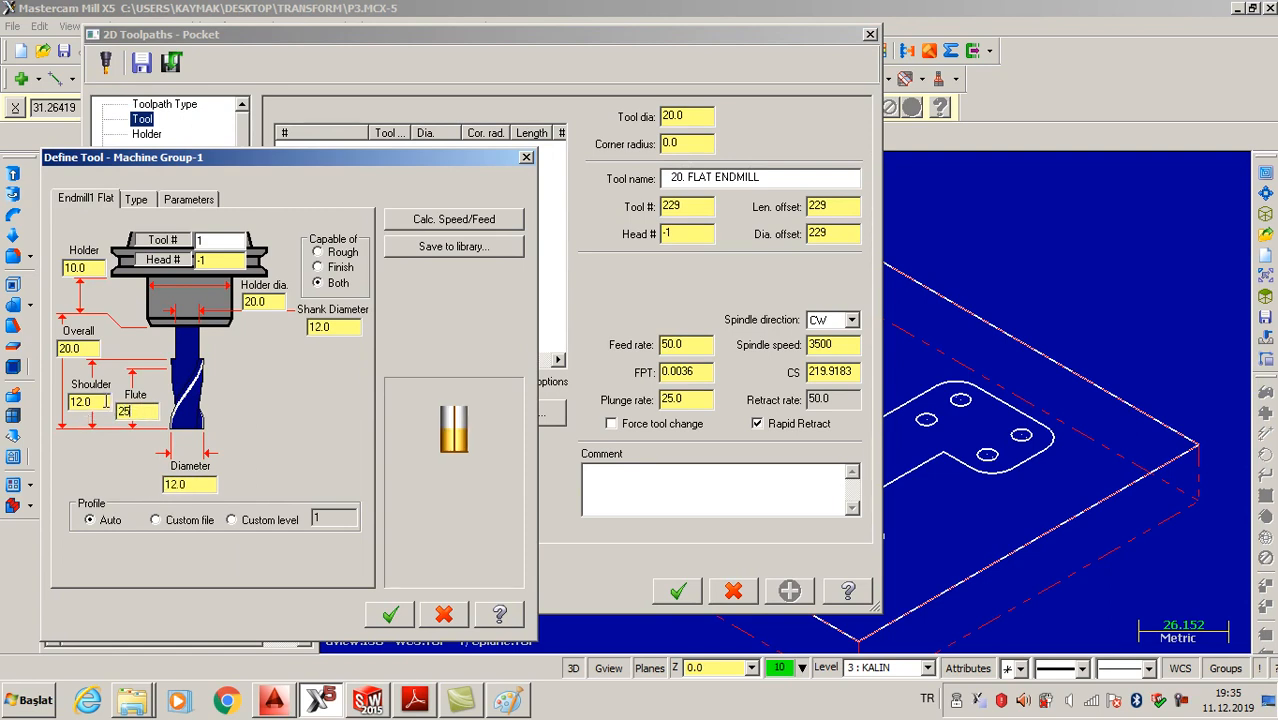
{"action": "type", "text": "5"}
{"action": "key", "text": "Tab"}
{"action": "type", "text": "35"}
{"action": "key", "text": "Tab"}
{"action": "type", "text": "50"}
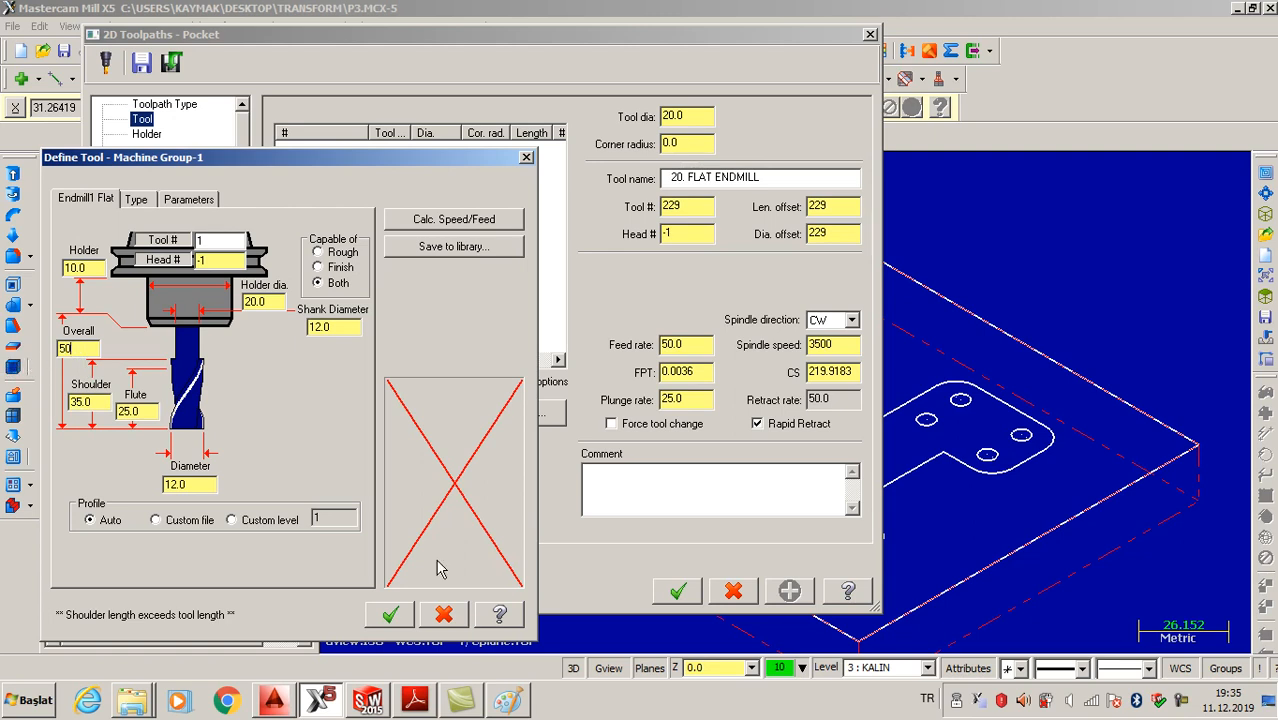
{"action": "left_click", "coordinate": [392, 616]}
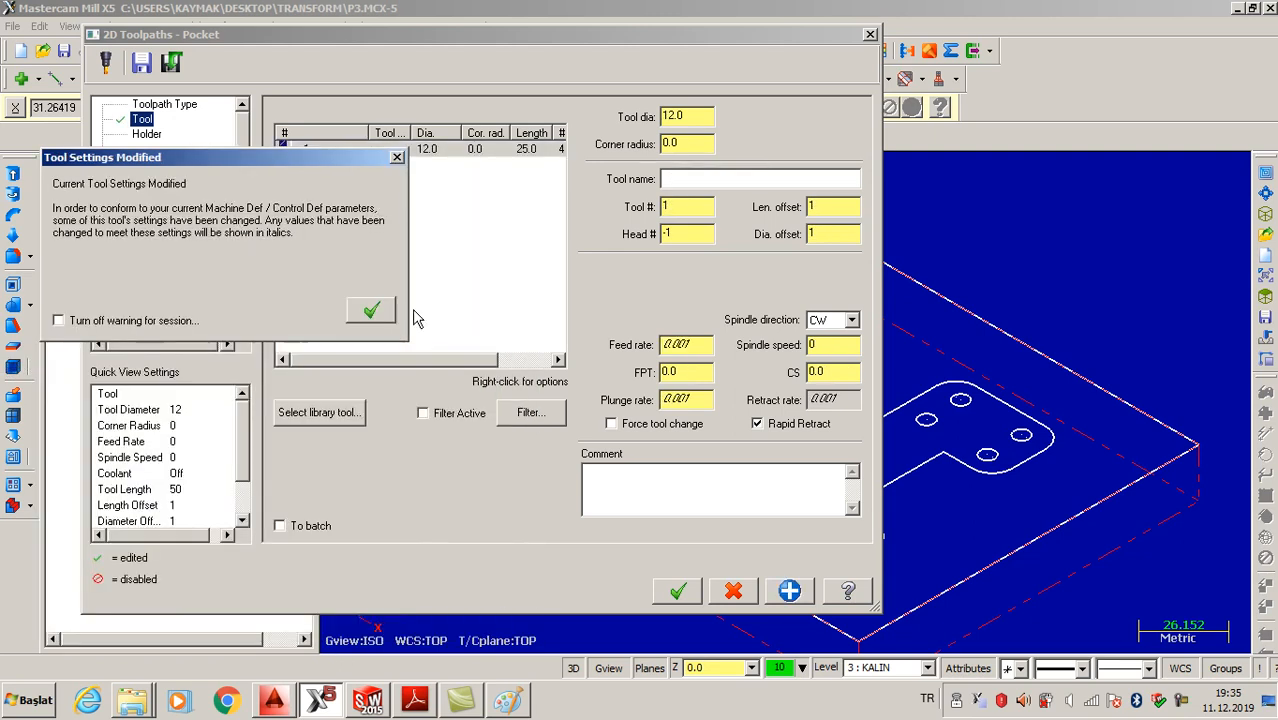
{"action": "left_click", "coordinate": [371, 311]}
Turn off the pocket's finish passes and set roughing to Parallel Spiral with a 60% stepover
{"action": "left_click", "coordinate": [178, 209]}
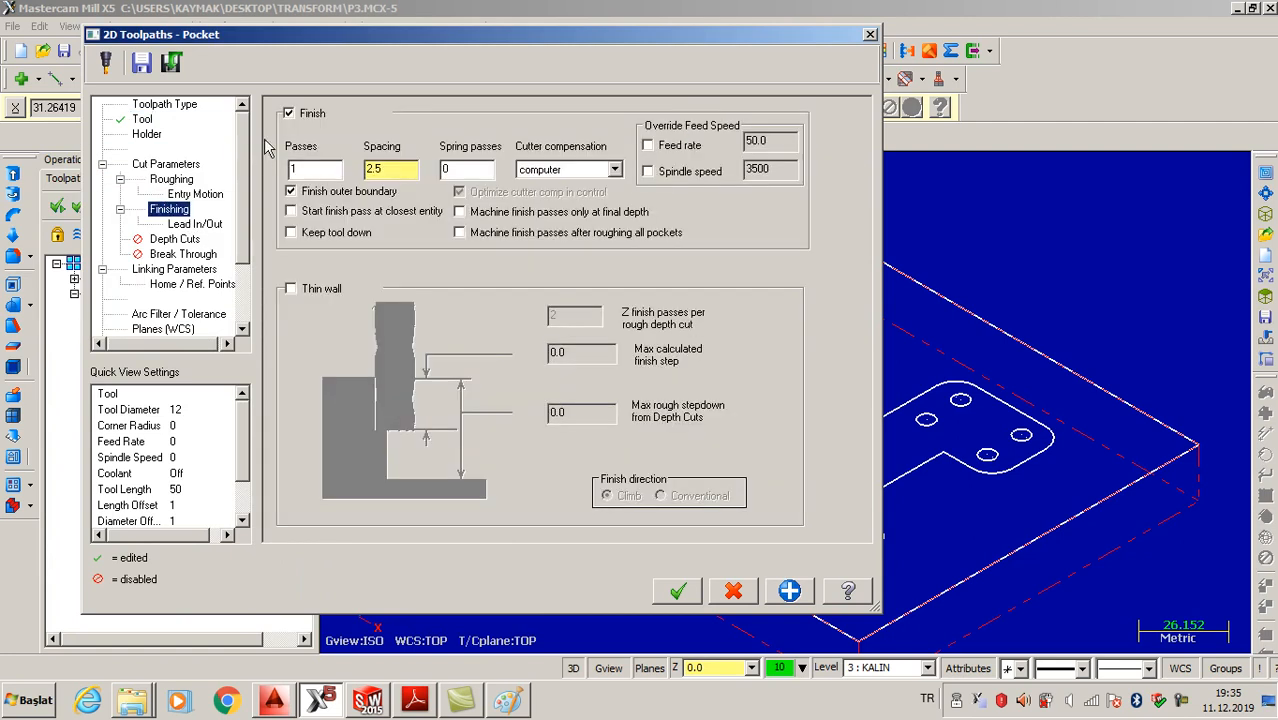
{"action": "left_click", "coordinate": [289, 113]}
{"action": "left_click", "coordinate": [188, 166]}
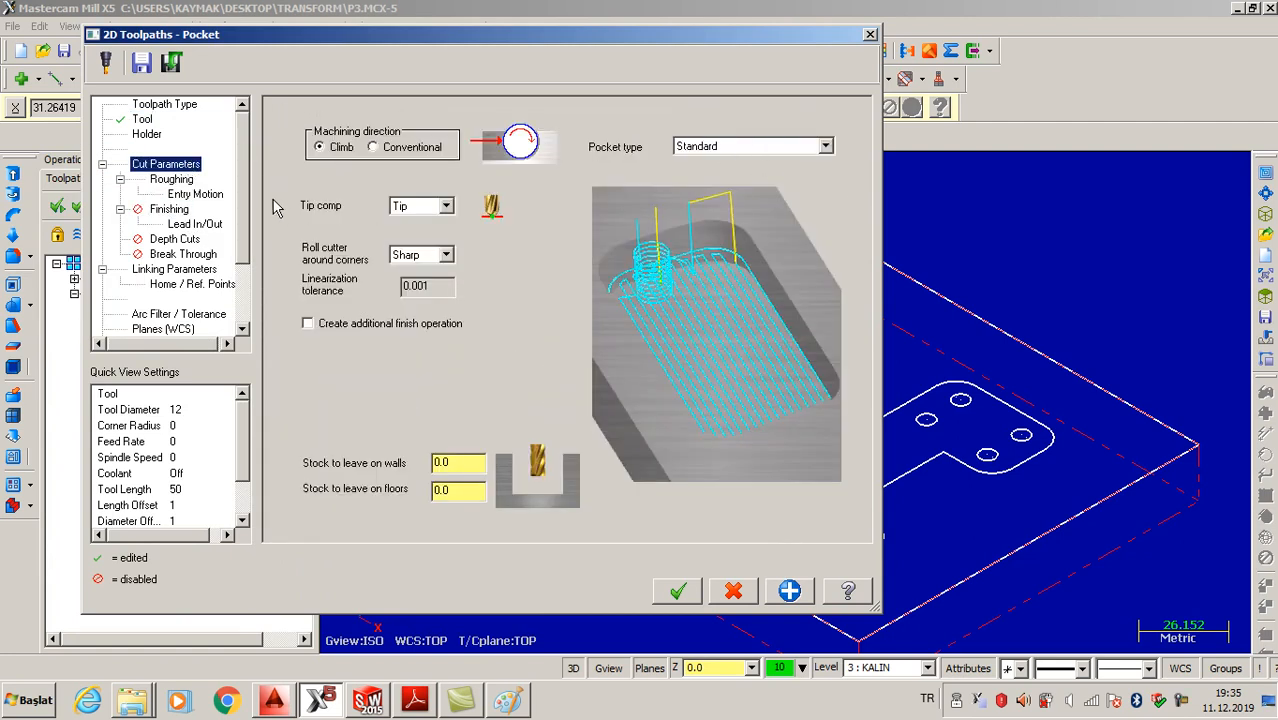
{"action": "left_click", "coordinate": [187, 181]}
{"action": "left_click", "coordinate": [475, 172]}
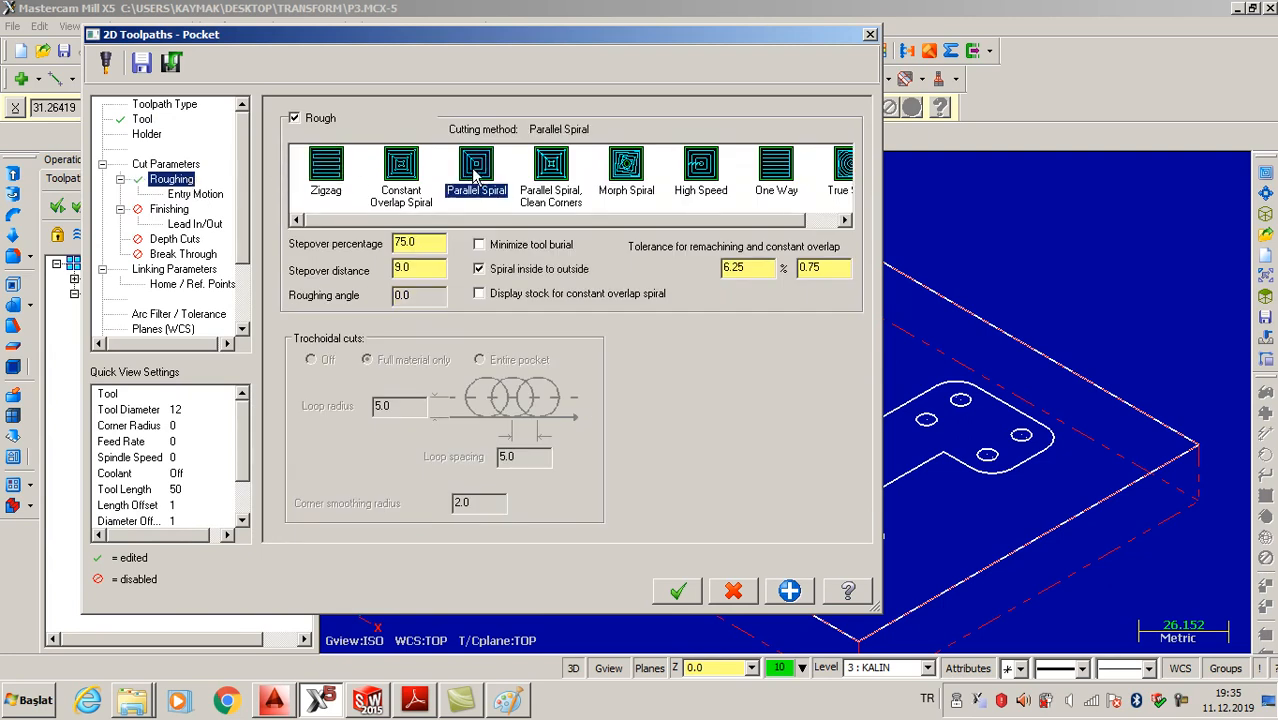
{"action": "double_click", "coordinate": [411, 241]}
{"action": "type", "text": "60"}
{"action": "left_click", "coordinate": [202, 197]}
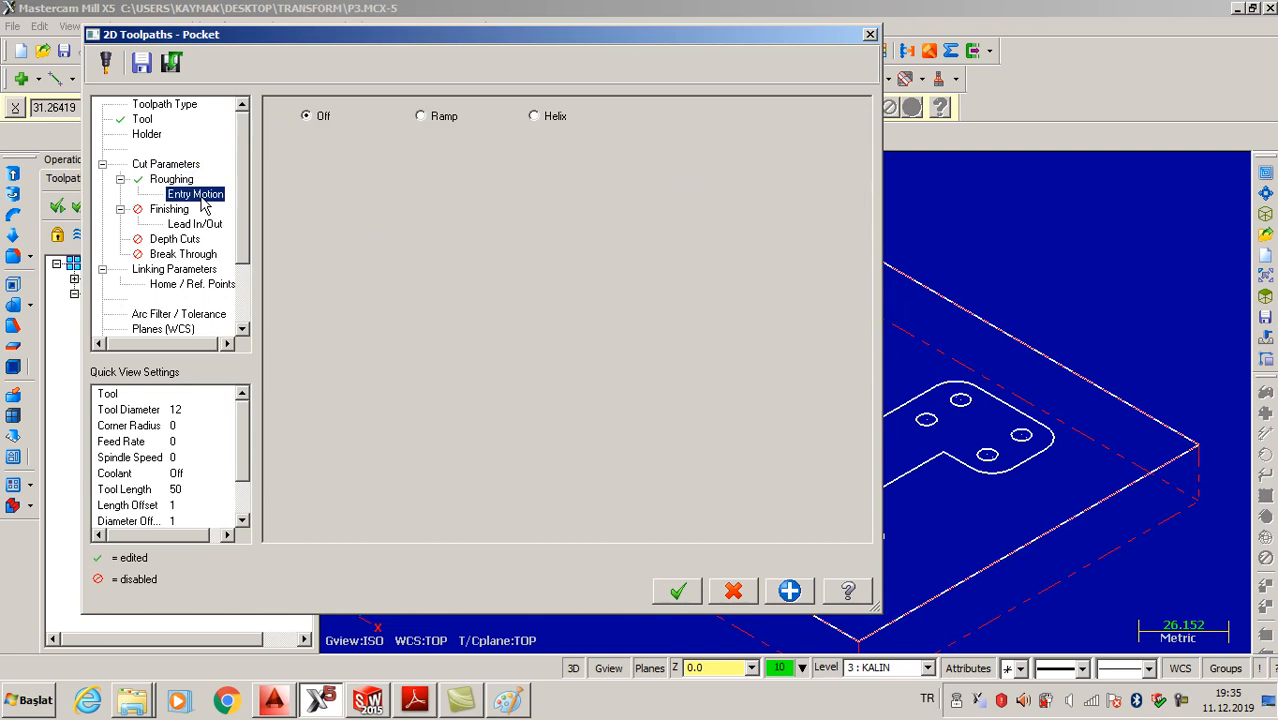
Enable depth cuts for the pocket with a max rough step of 1 mm
{"action": "left_click", "coordinate": [185, 240]}
{"action": "left_click", "coordinate": [310, 125]}
{"action": "left_click_drag", "start_coordinate": [447, 157], "coordinate": [400, 162]}
{"action": "type", "text": "1"}
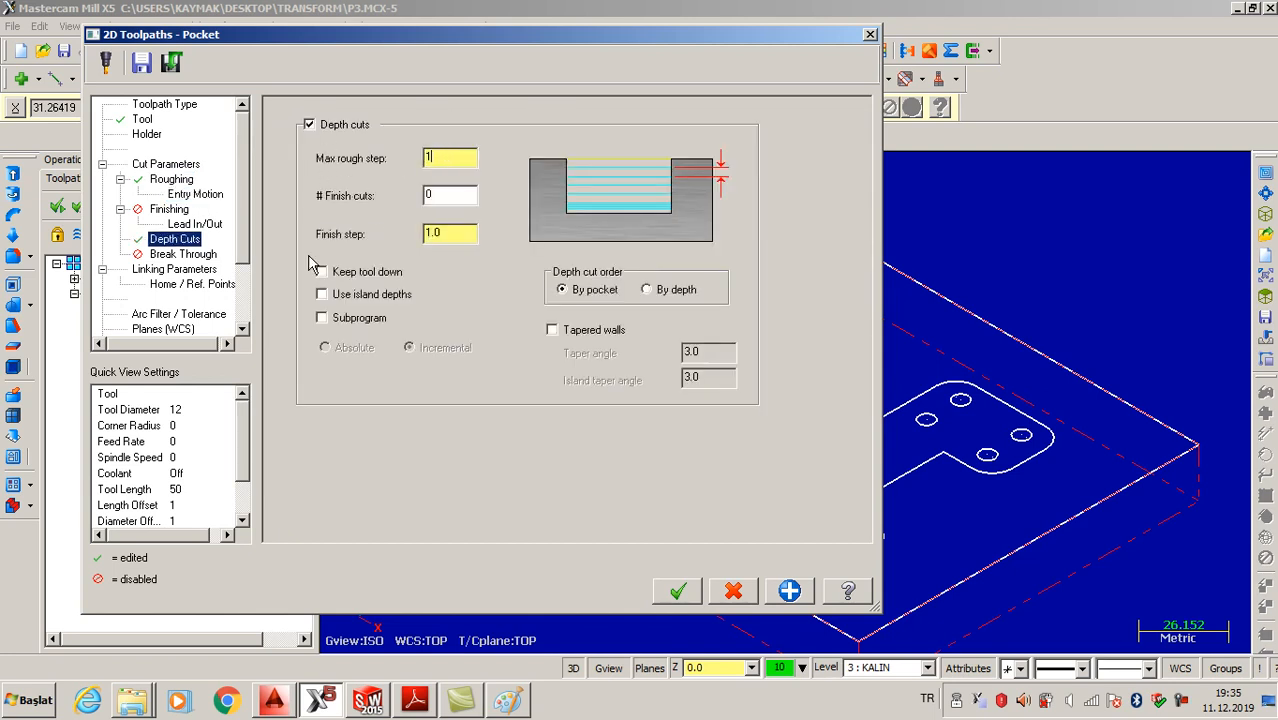
Set the pocket's clearance to 5, retract to 2, feed plane to 1 and depth to -5 mm, and generate the toolpath
{"action": "left_click", "coordinate": [174, 270]}
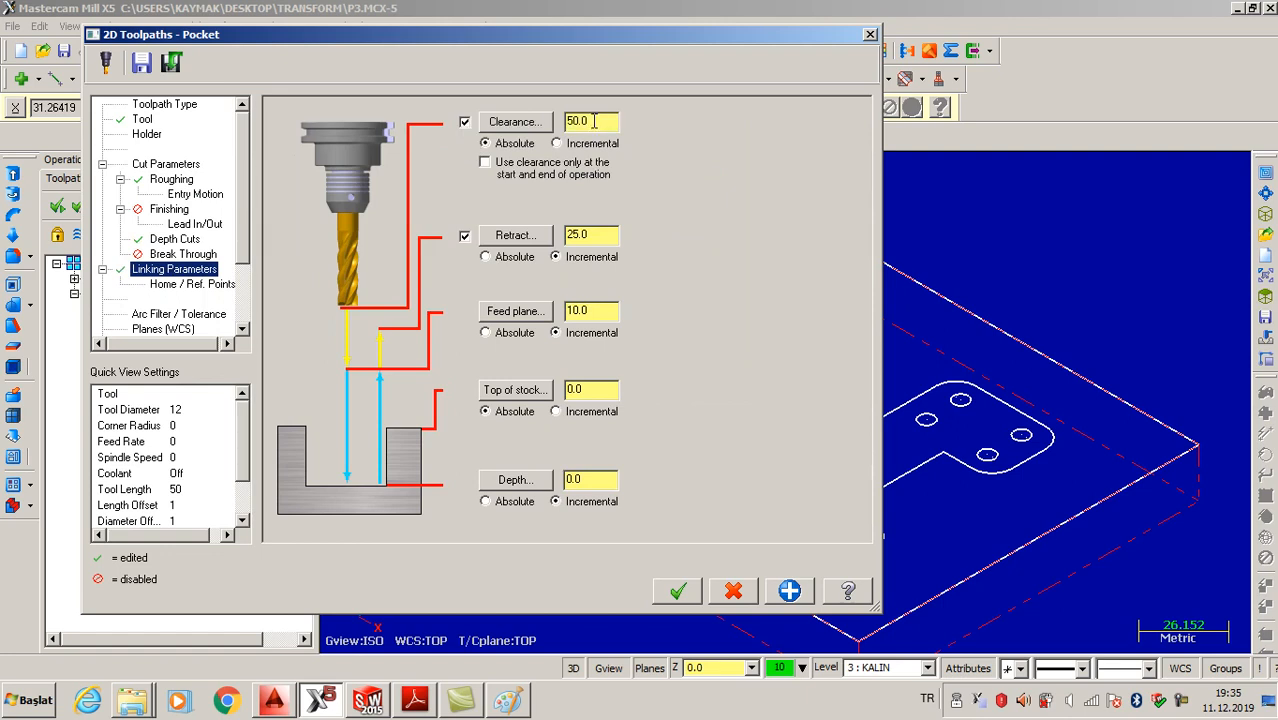
{"action": "type", "text": "5"}
{"action": "left_click", "coordinate": [597, 234]}
{"action": "type", "text": "2"}
{"action": "left_click", "coordinate": [608, 311]}
{"action": "type", "text": "1-5"}
{"action": "left_click", "coordinate": [681, 591]}
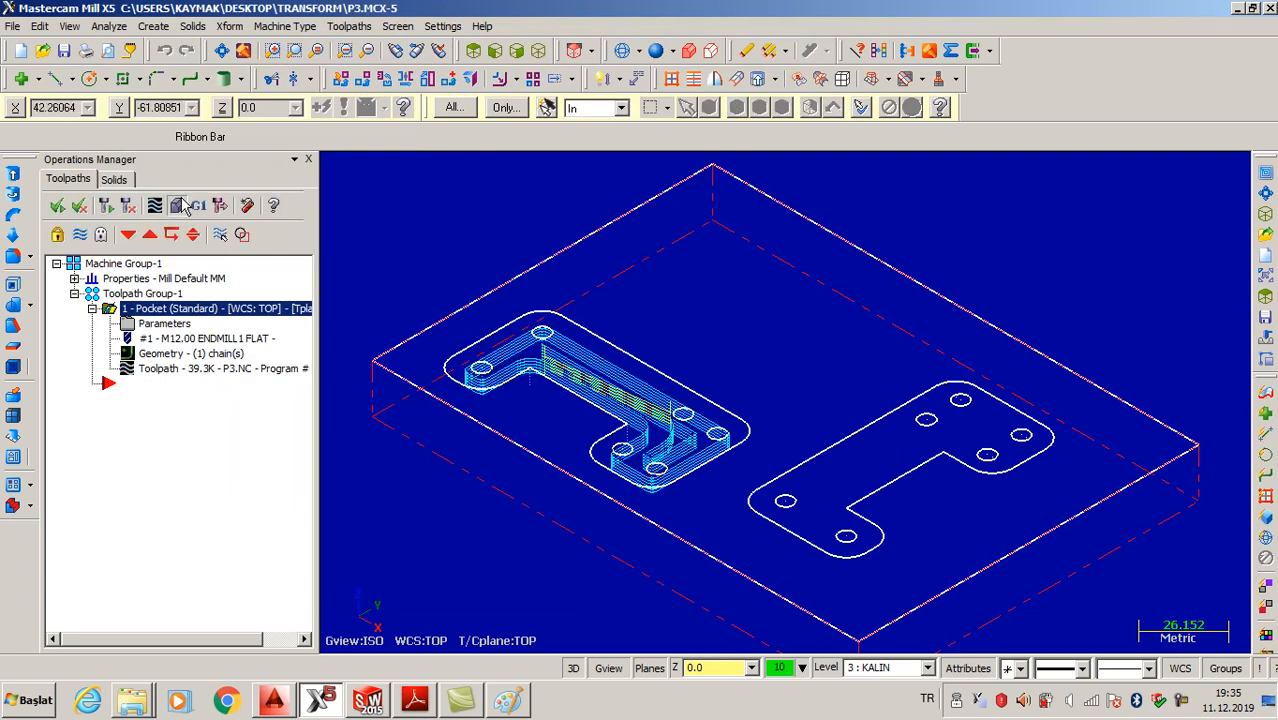
Run the solid verification of the pocket toolpath and close the simulation
{"action": "left_click", "coordinate": [179, 205]}
{"action": "left_click", "coordinate": [112, 104]}
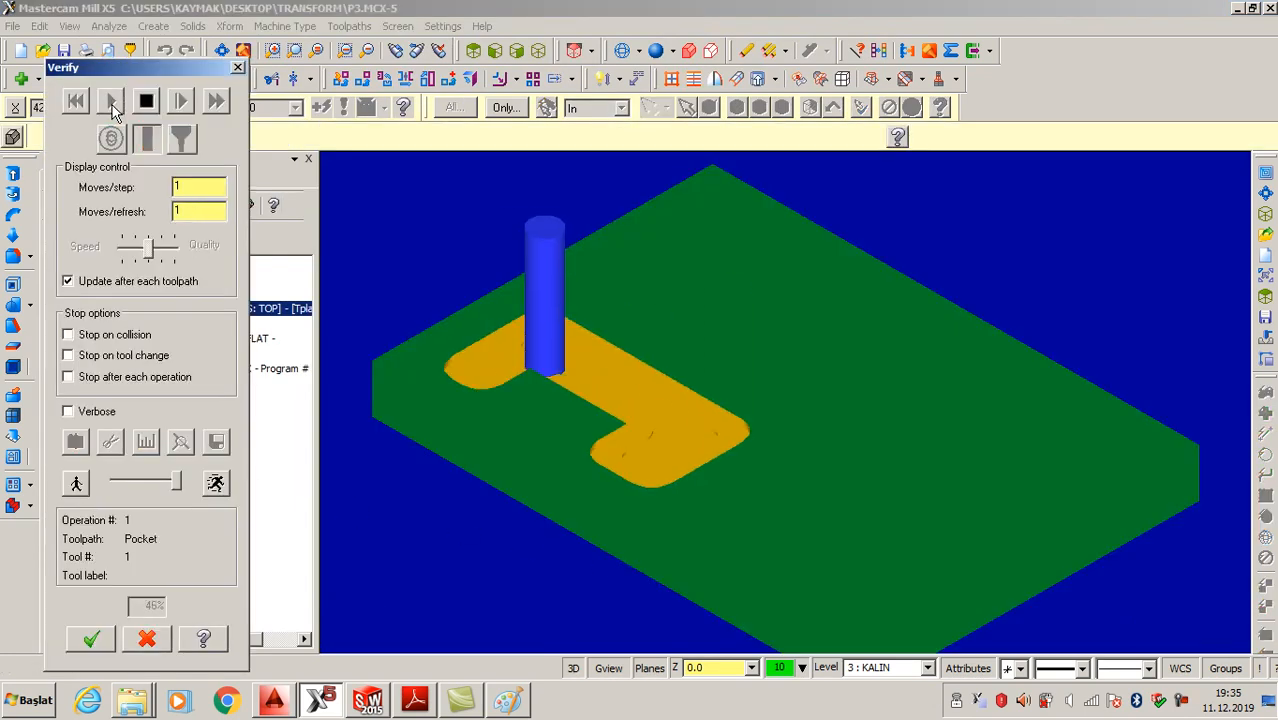
{"action": "left_click", "coordinate": [91, 637]}
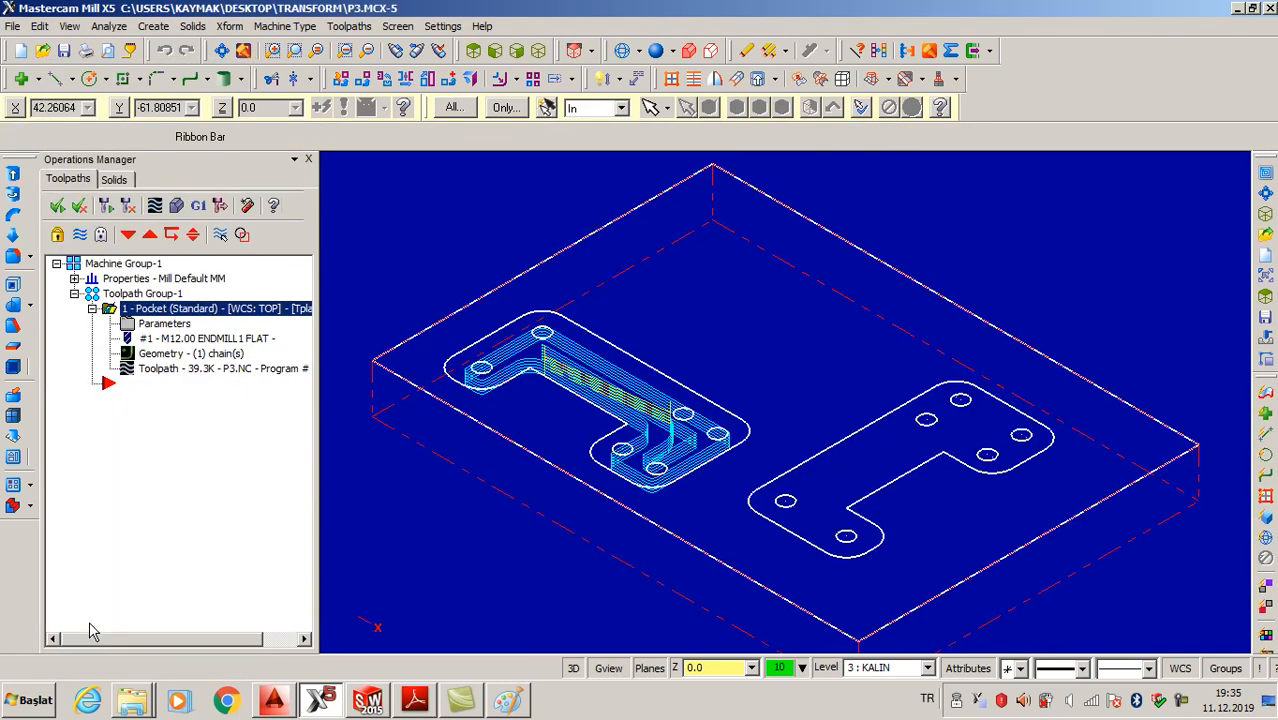
Show the part in the top view, hide the pocket's toolpath display and collapse its operation
{"action": "left_click", "coordinate": [474, 51]}
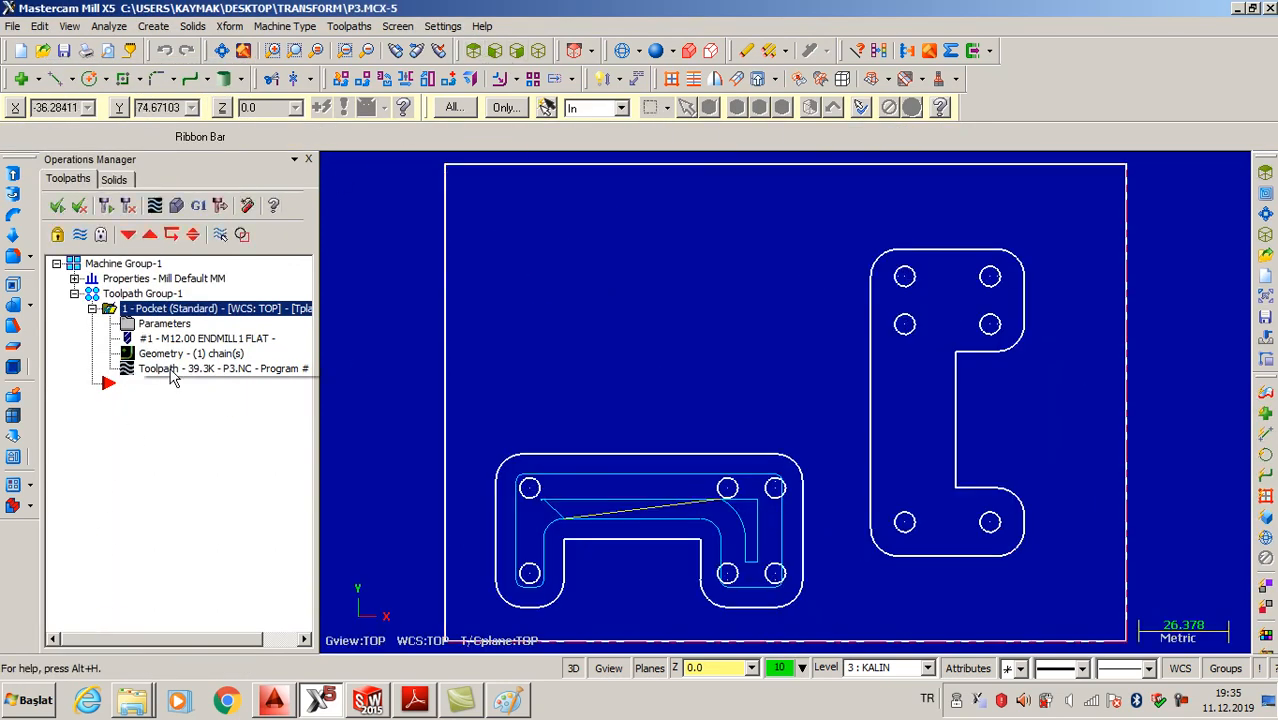
{"action": "left_click", "coordinate": [80, 234]}
{"action": "left_click", "coordinate": [92, 309]}
Start a Drill mill toolpath and pick the centres of all six holes in the pocketed profile near the origin
{"action": "right_click", "coordinate": [111, 358]}
{"action": "mouse_move", "coordinate": [200, 268]}
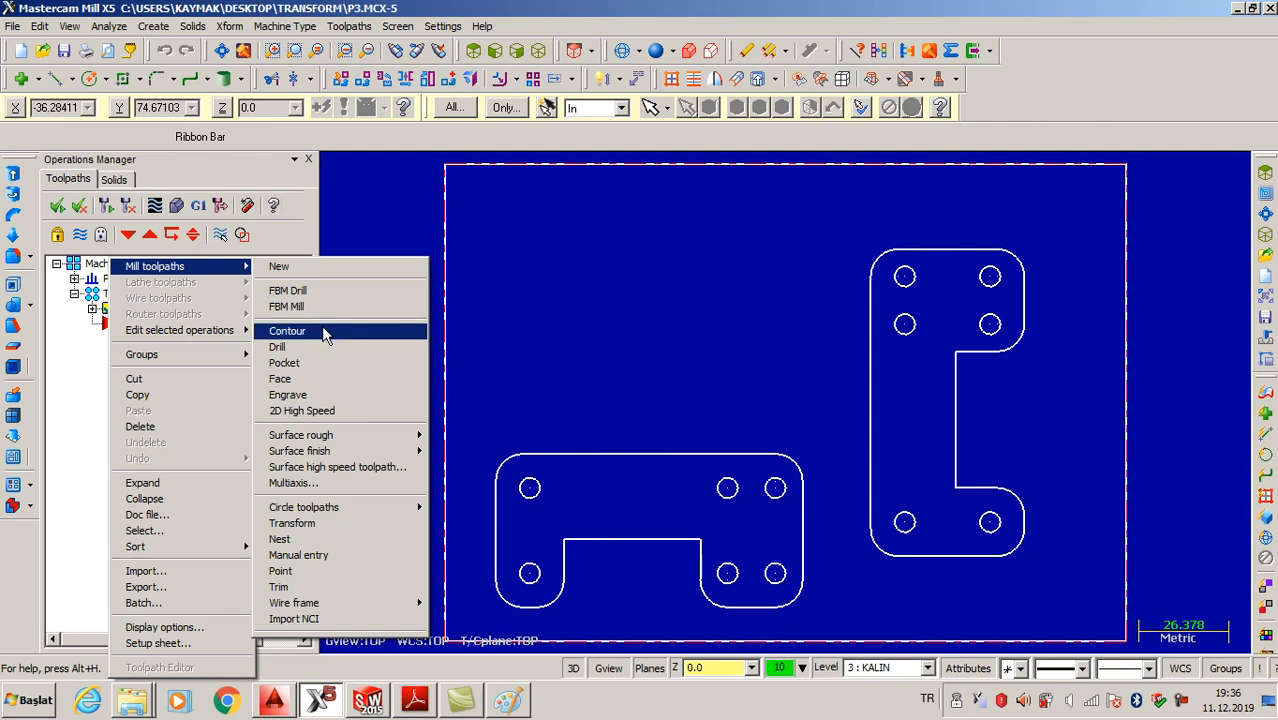
{"action": "left_click", "coordinate": [316, 353]}
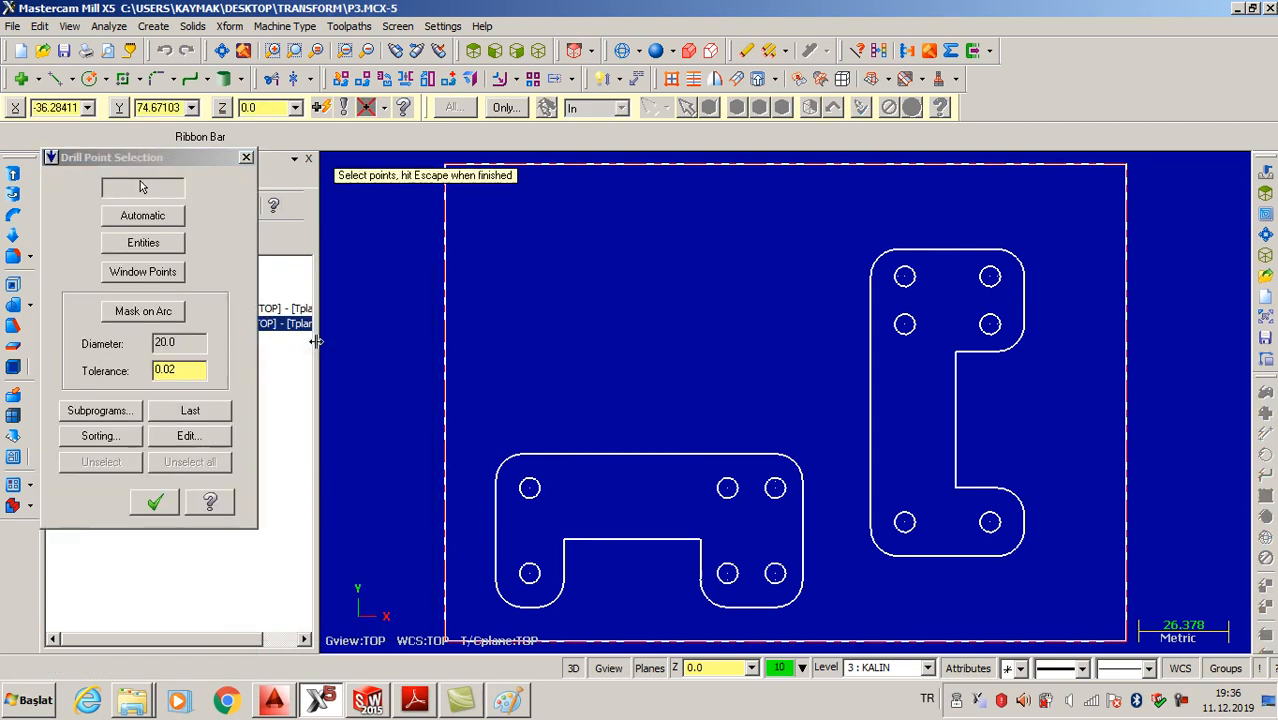
{"action": "left_click", "coordinate": [530, 488]}
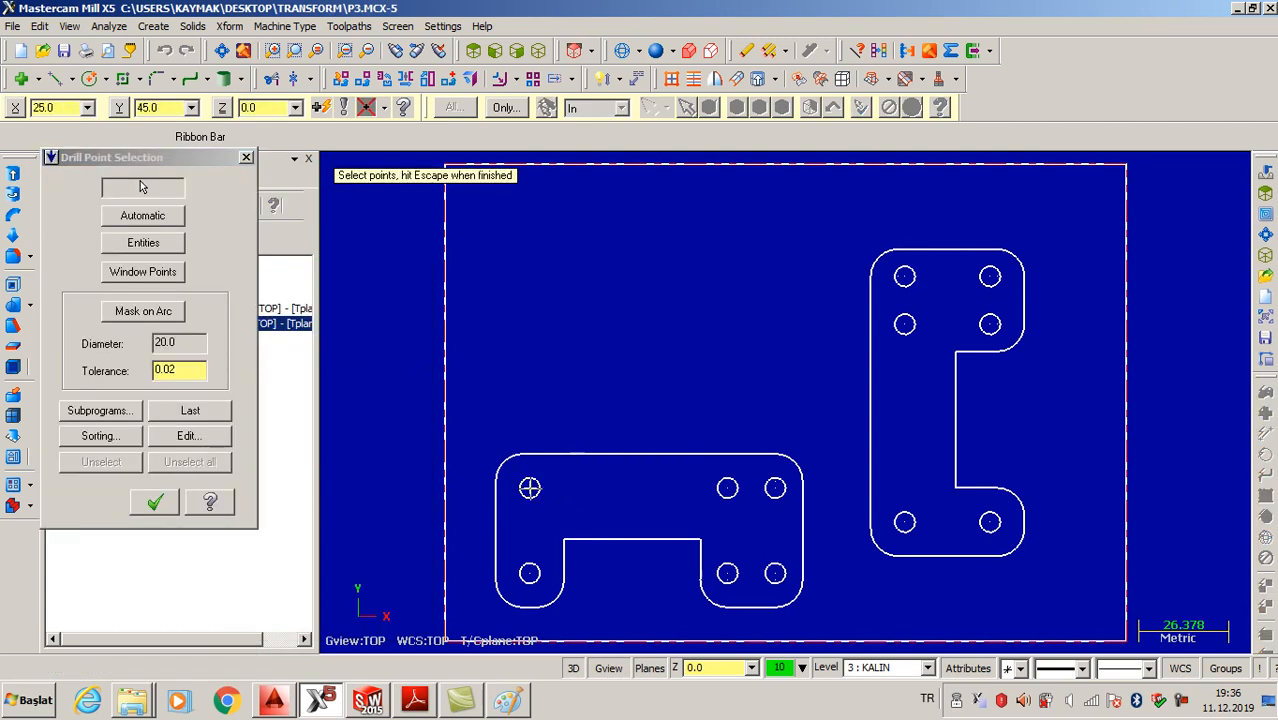
{"action": "left_click", "coordinate": [529, 574]}
{"action": "scroll", "coordinate": [550, 575], "scroll_direction": "up", "scroll_amount": 2}
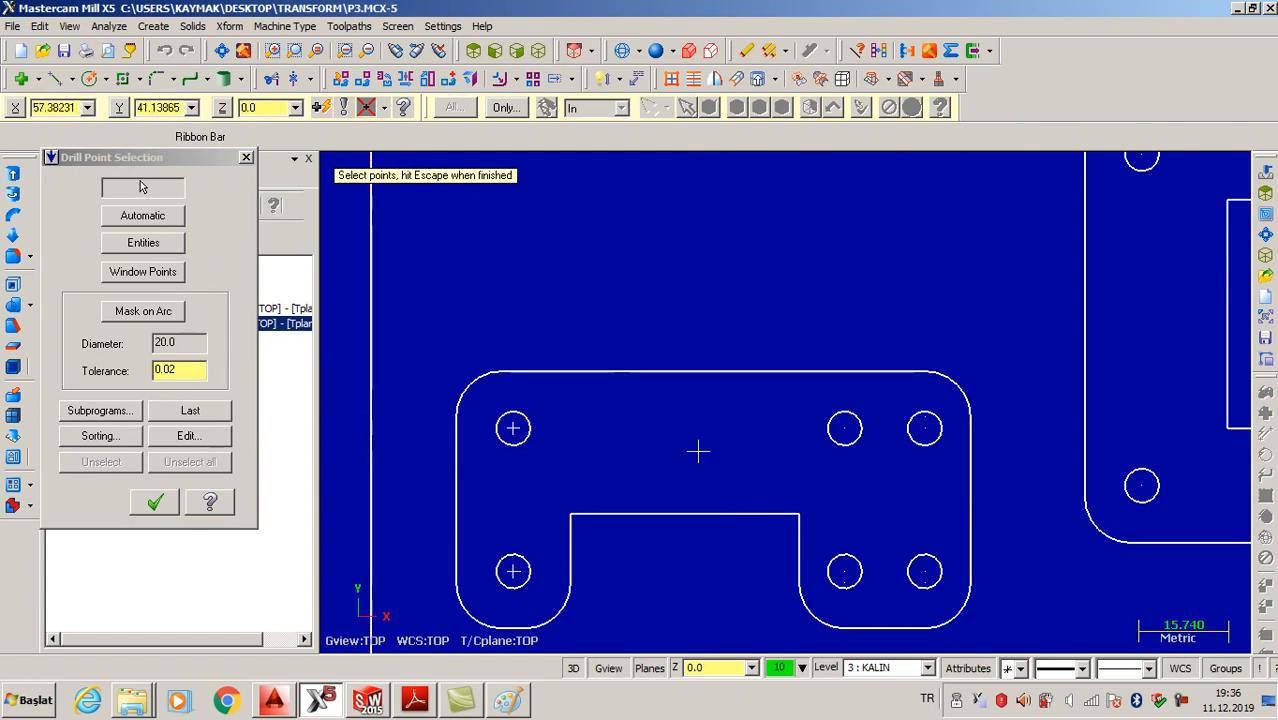
{"action": "left_click", "coordinate": [845, 428]}
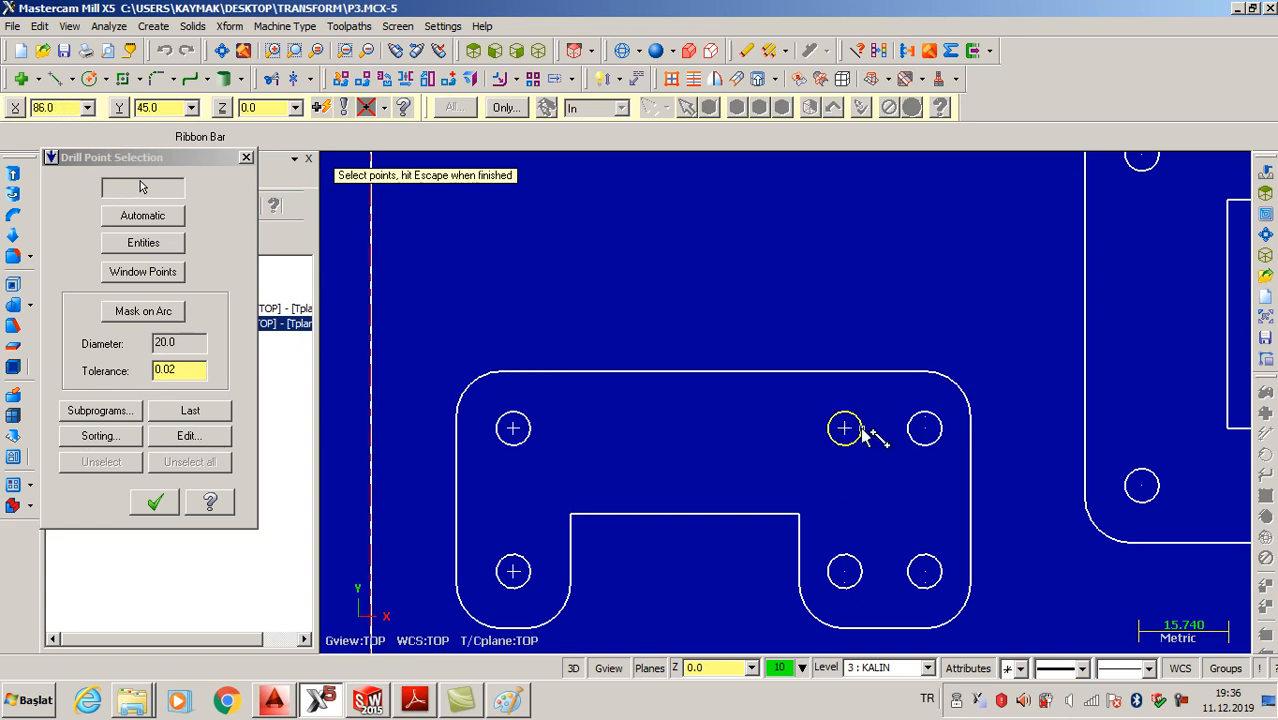
{"action": "left_click", "coordinate": [925, 428]}
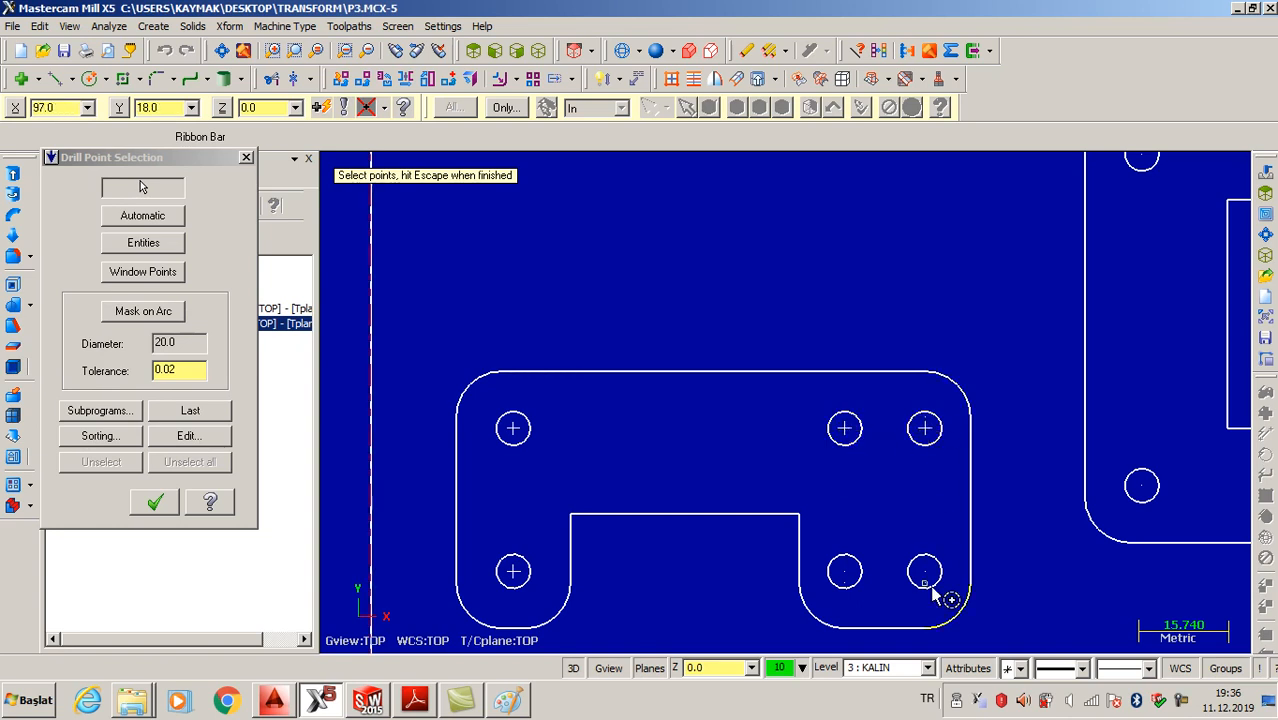
{"action": "left_click", "coordinate": [925, 571]}
{"action": "left_click", "coordinate": [845, 571]}
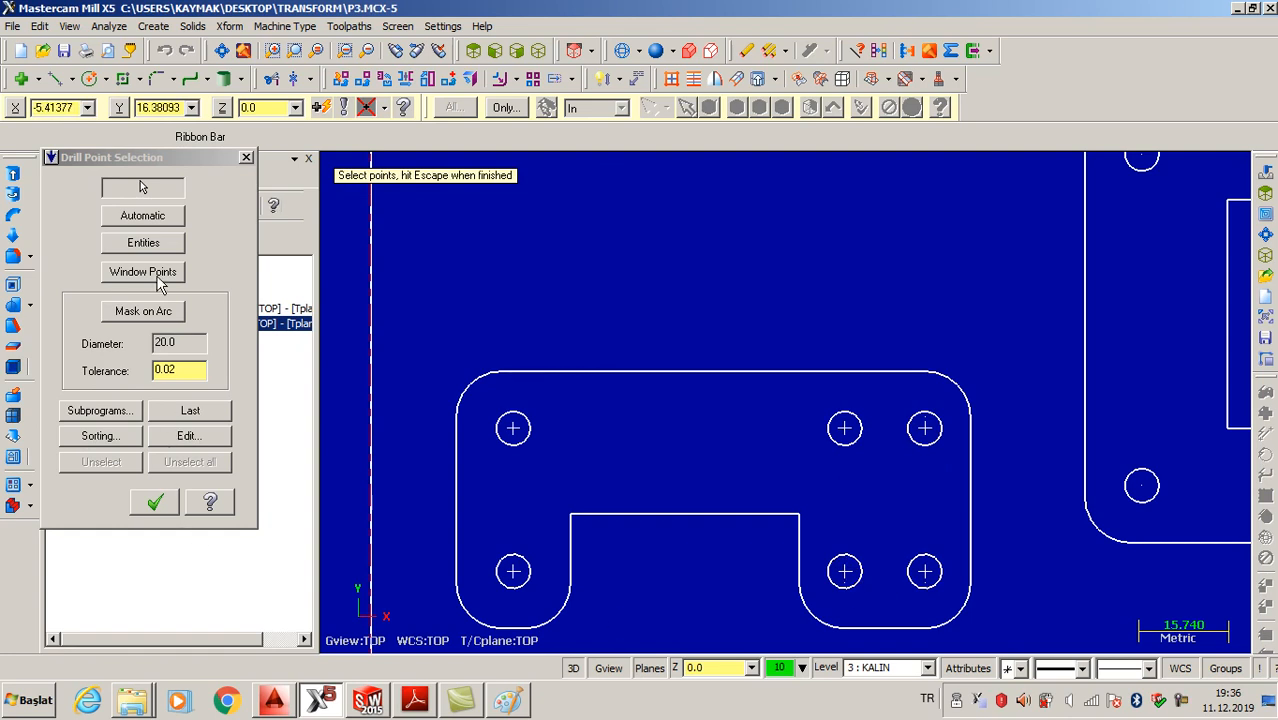
Sort the drill points with the 2D Y ZIG+ X- method and accept the point selection
{"action": "left_click", "coordinate": [112, 437]}
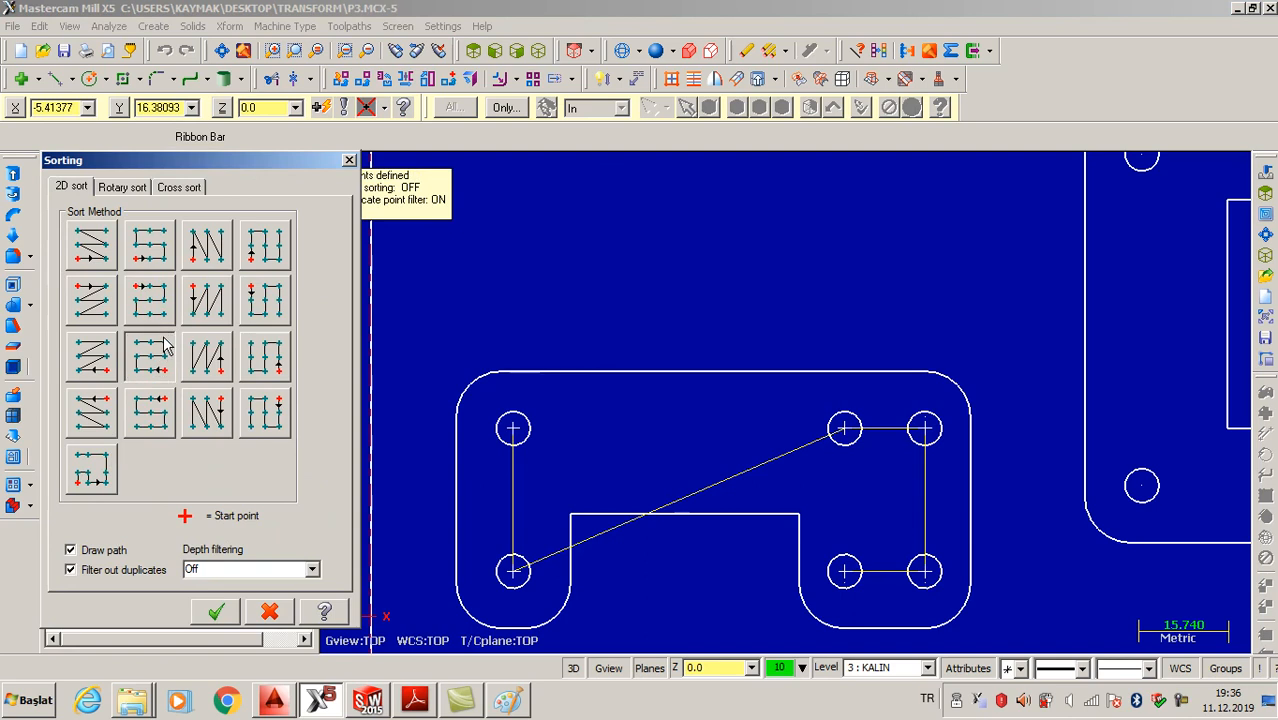
{"action": "left_click", "coordinate": [92, 243]}
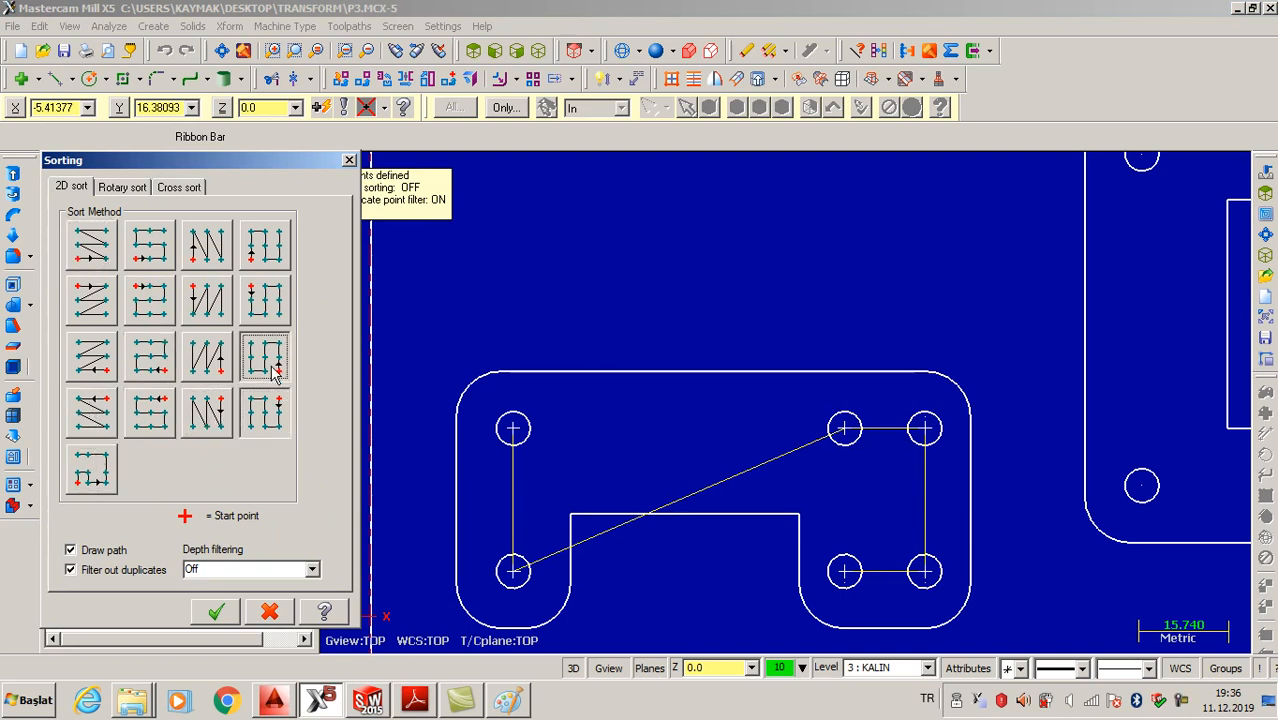
{"action": "left_click", "coordinate": [216, 611]}
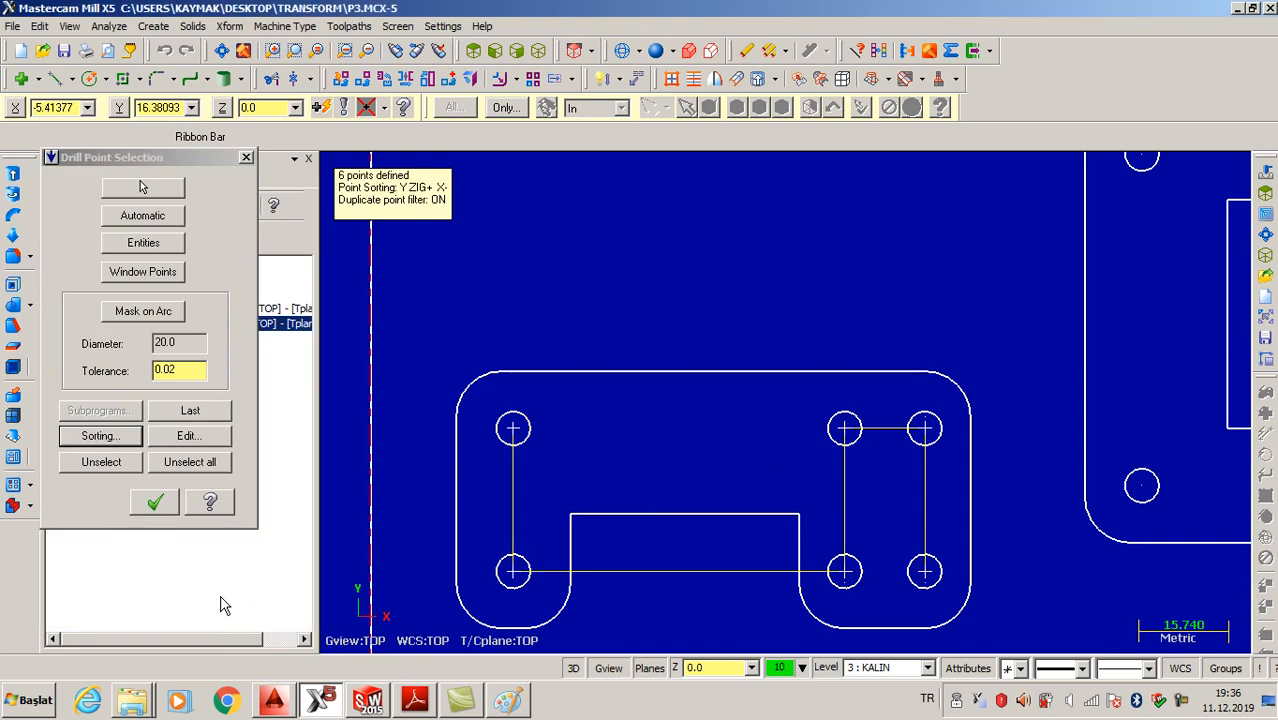
{"action": "left_click", "coordinate": [156, 503]}
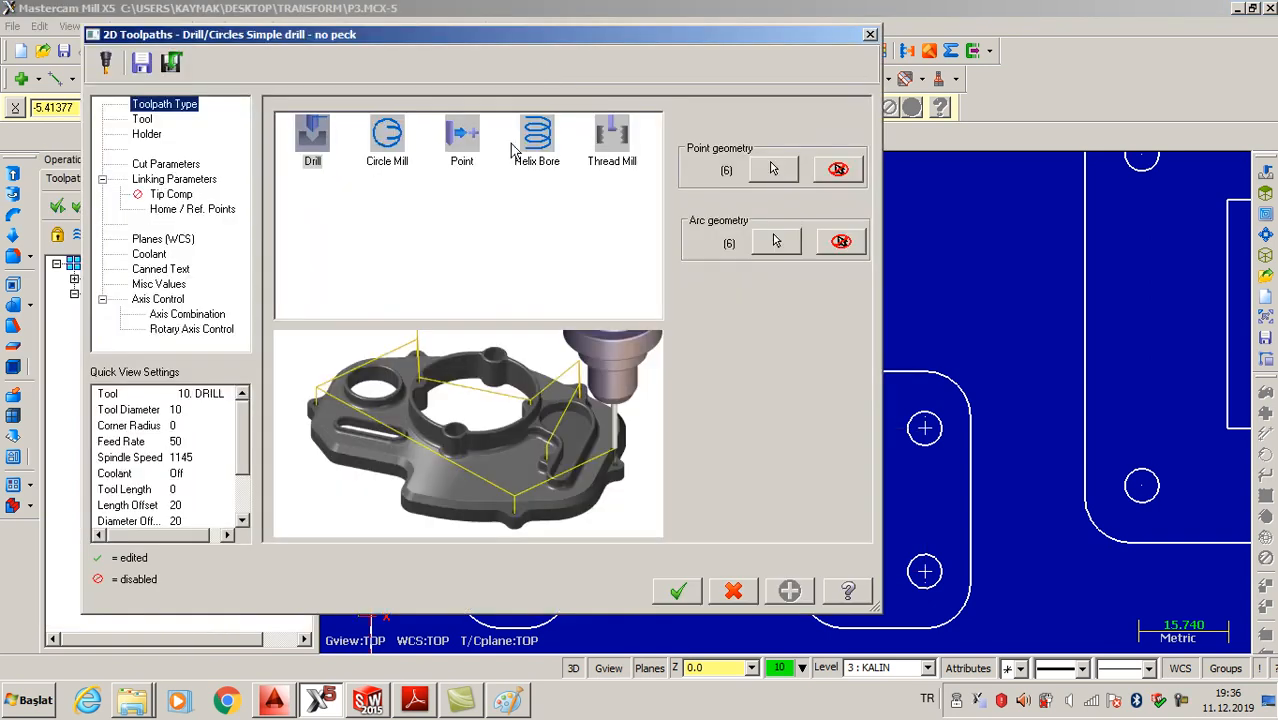
Create a new drill tool with diameter 6, flute length 40, shoulder 50 and overall length 60 mm
{"action": "left_click", "coordinate": [141, 120]}
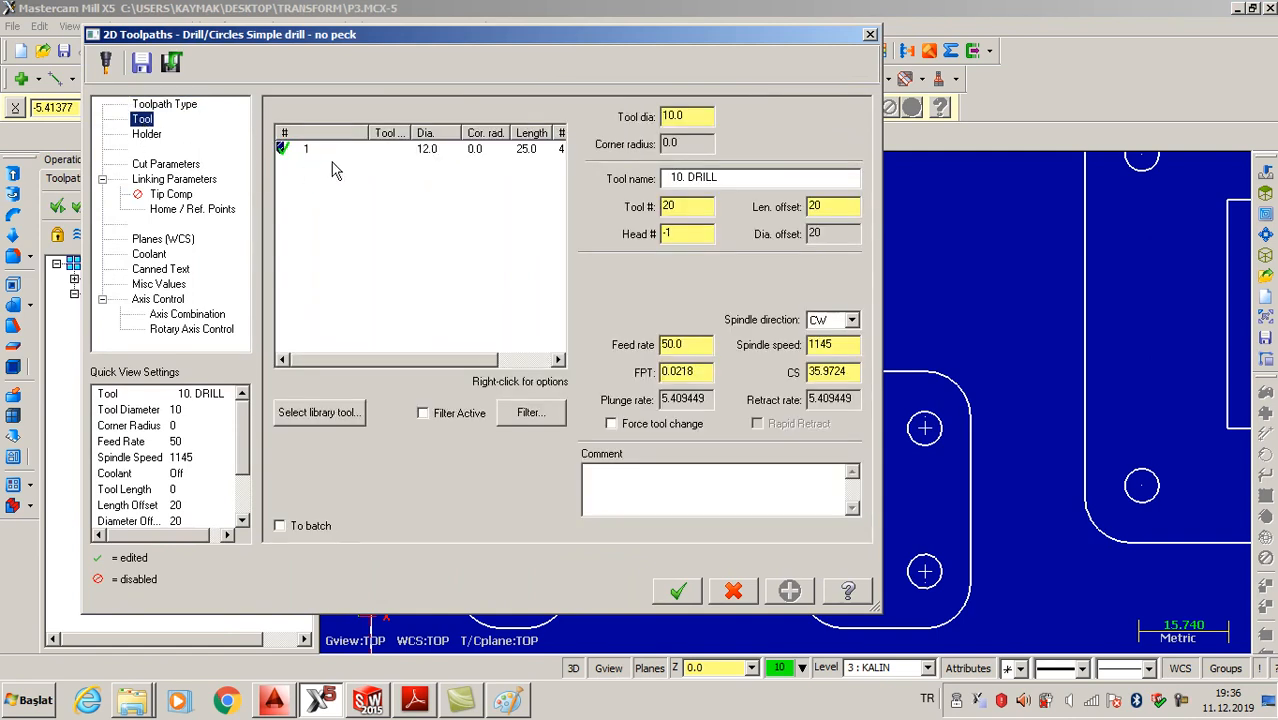
{"action": "right_click", "coordinate": [333, 164]}
{"action": "left_click", "coordinate": [379, 190]}
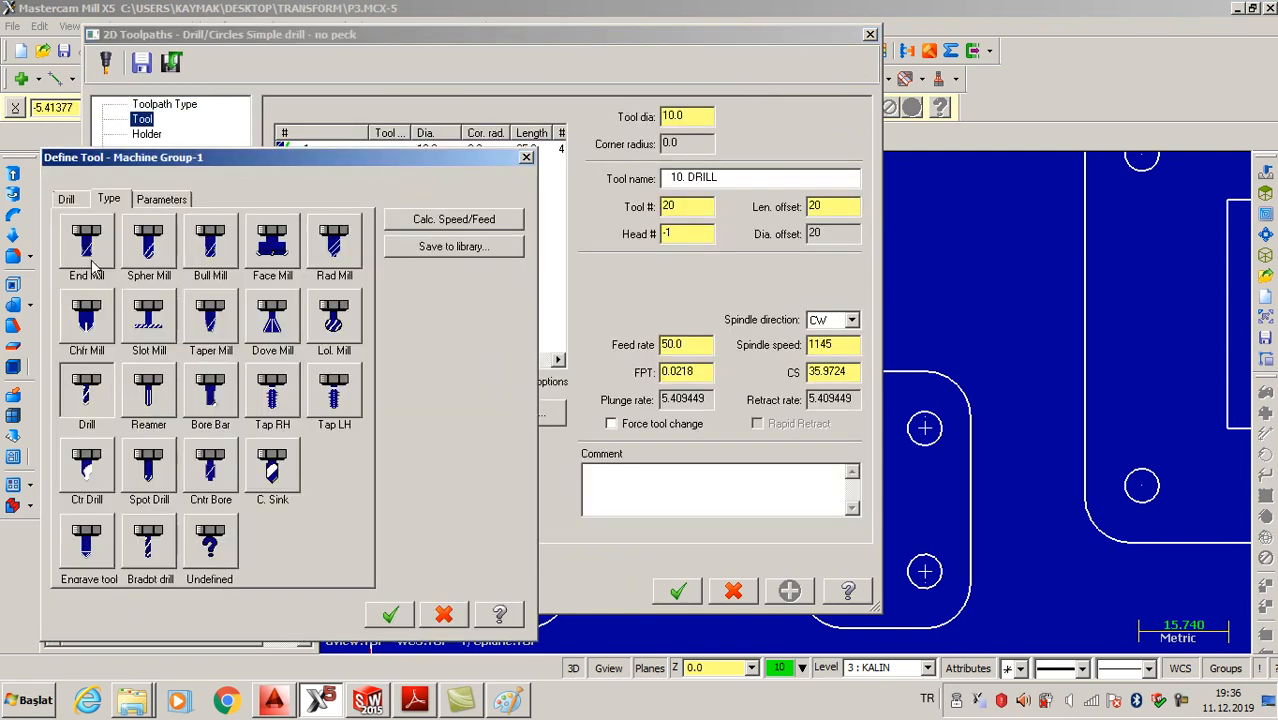
{"action": "left_click", "coordinate": [87, 400]}
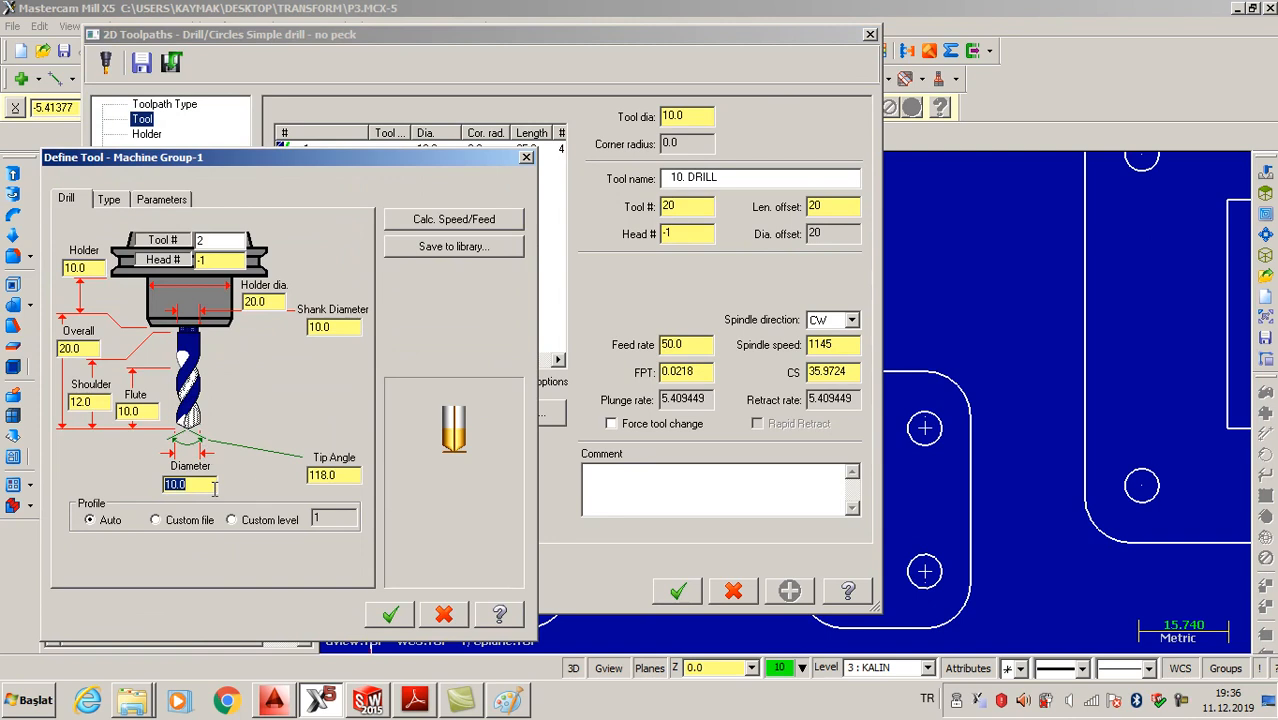
{"action": "type", "text": "6"}
{"action": "key", "text": "Tab"}
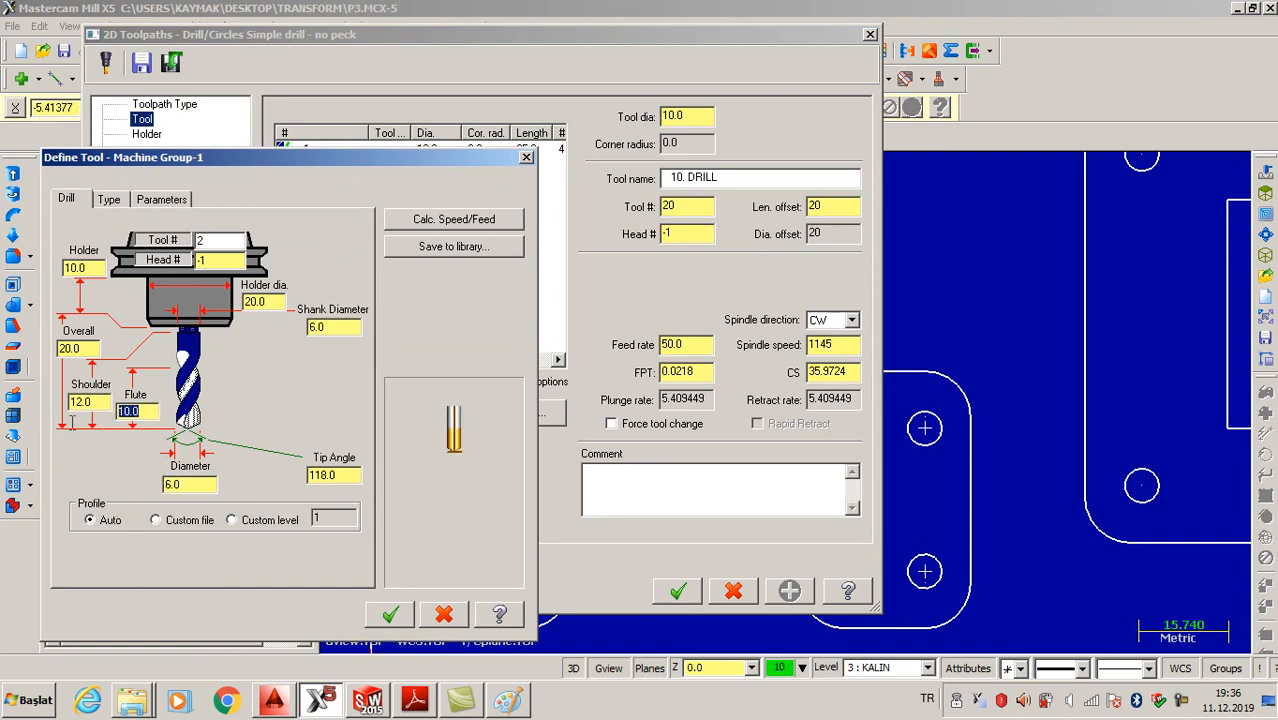
{"action": "type", "text": "40"}
{"action": "key", "text": "Tab"}
{"action": "type", "text": "50"}
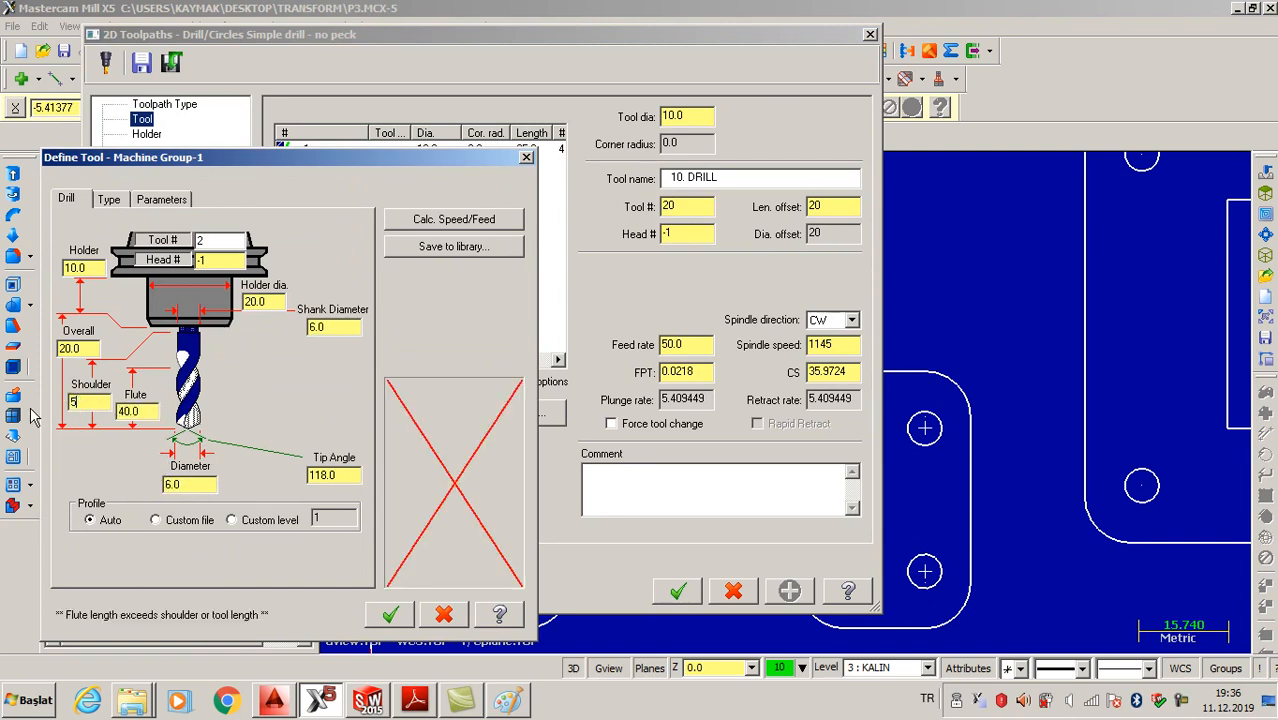
{"action": "double_click", "coordinate": [95, 347]}
{"action": "type", "text": "60"}
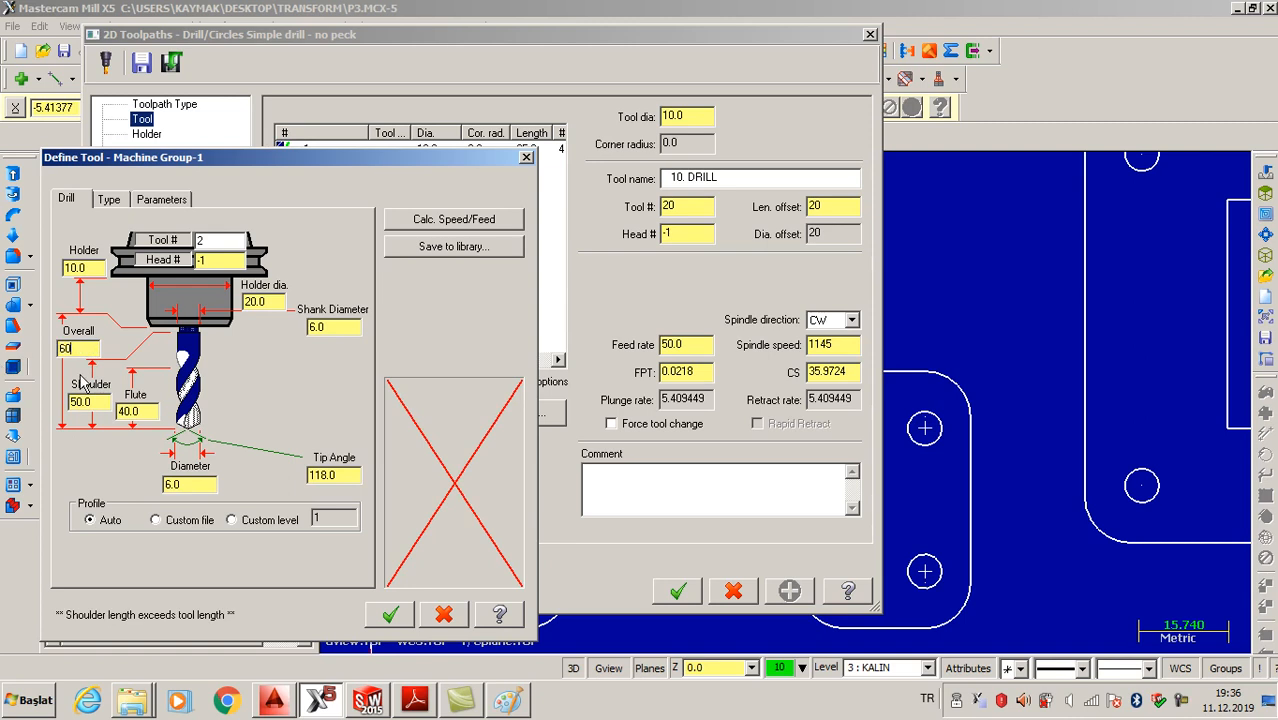
{"action": "left_click", "coordinate": [408, 616]}
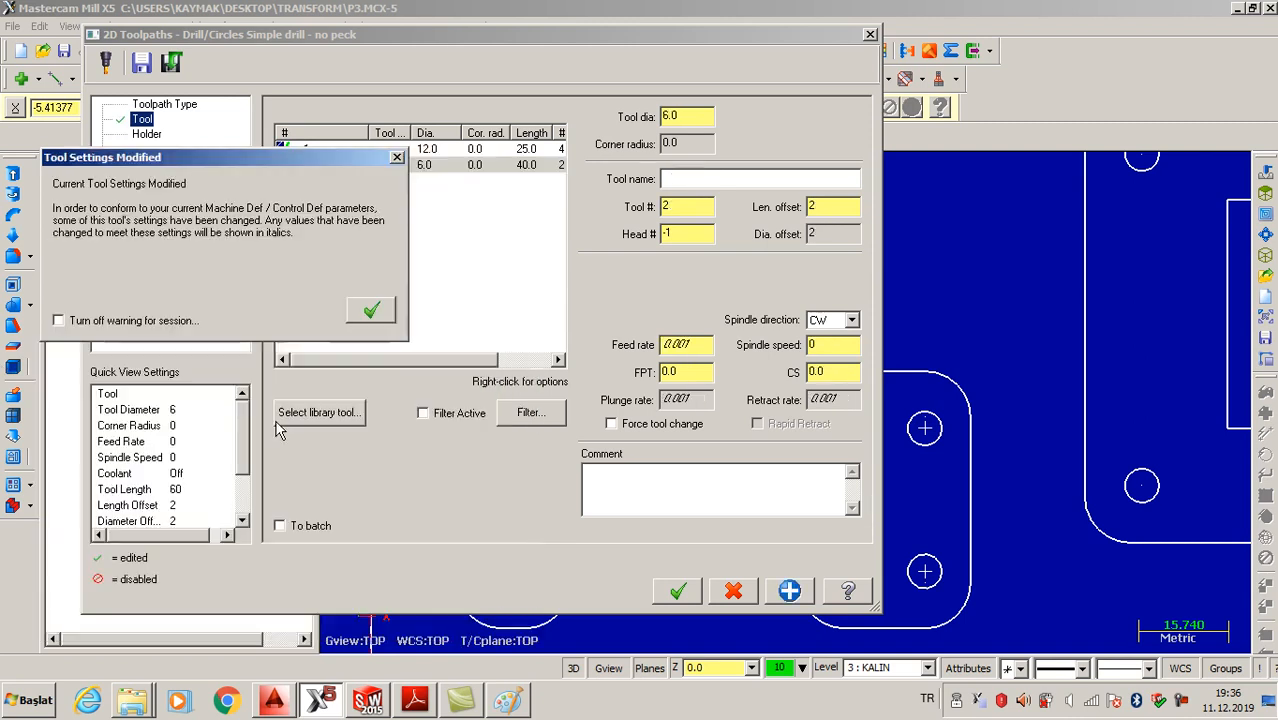
{"action": "left_click", "coordinate": [364, 312]}
Enable clearance in the drill's linking parameters and set clearance to 5, retract to 5 and depth to -20
{"action": "left_click", "coordinate": [180, 180]}
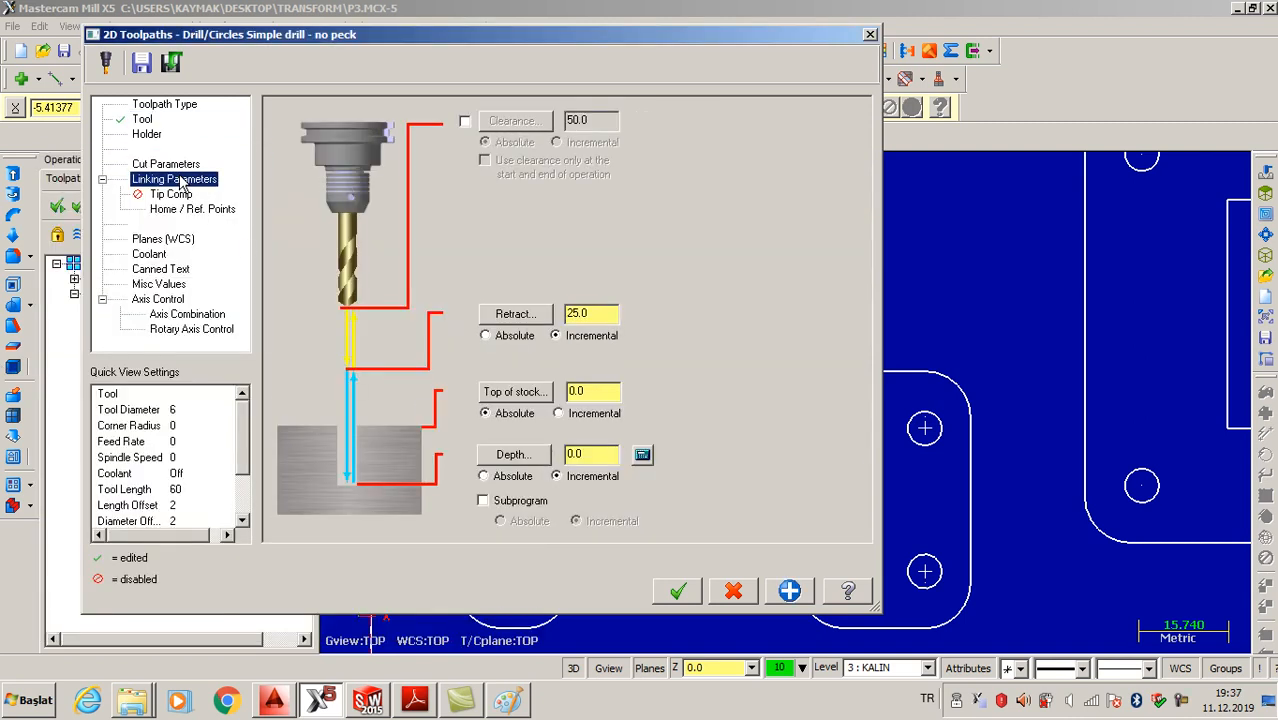
{"action": "left_click", "coordinate": [464, 121]}
{"action": "double_click", "coordinate": [604, 125]}
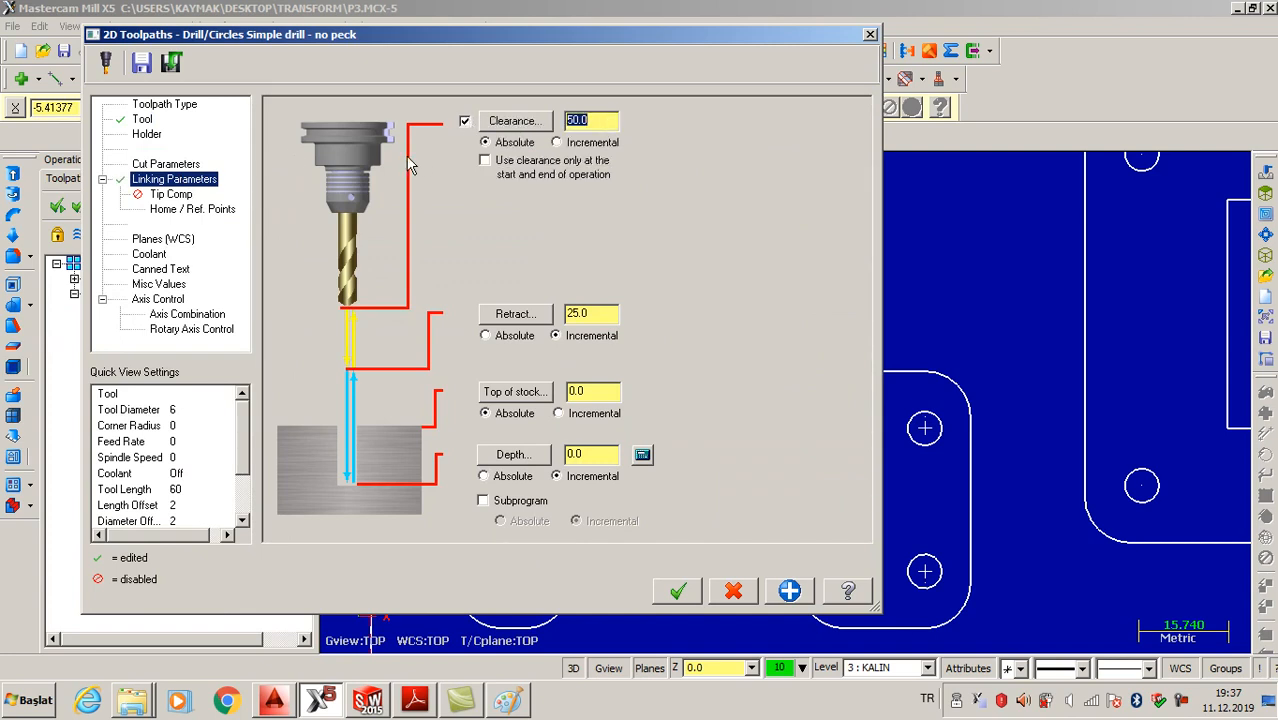
{"action": "type", "text": "5"}
{"action": "double_click", "coordinate": [598, 314]}
{"action": "type", "text": "5"}
{"action": "double_click", "coordinate": [595, 455]}
{"action": "type", "text": "-20"}
Enable tip compensation for the 6 mm drill and accept the drill toolpath
{"action": "left_click", "coordinate": [178, 195]}
{"action": "left_click", "coordinate": [297, 127]}
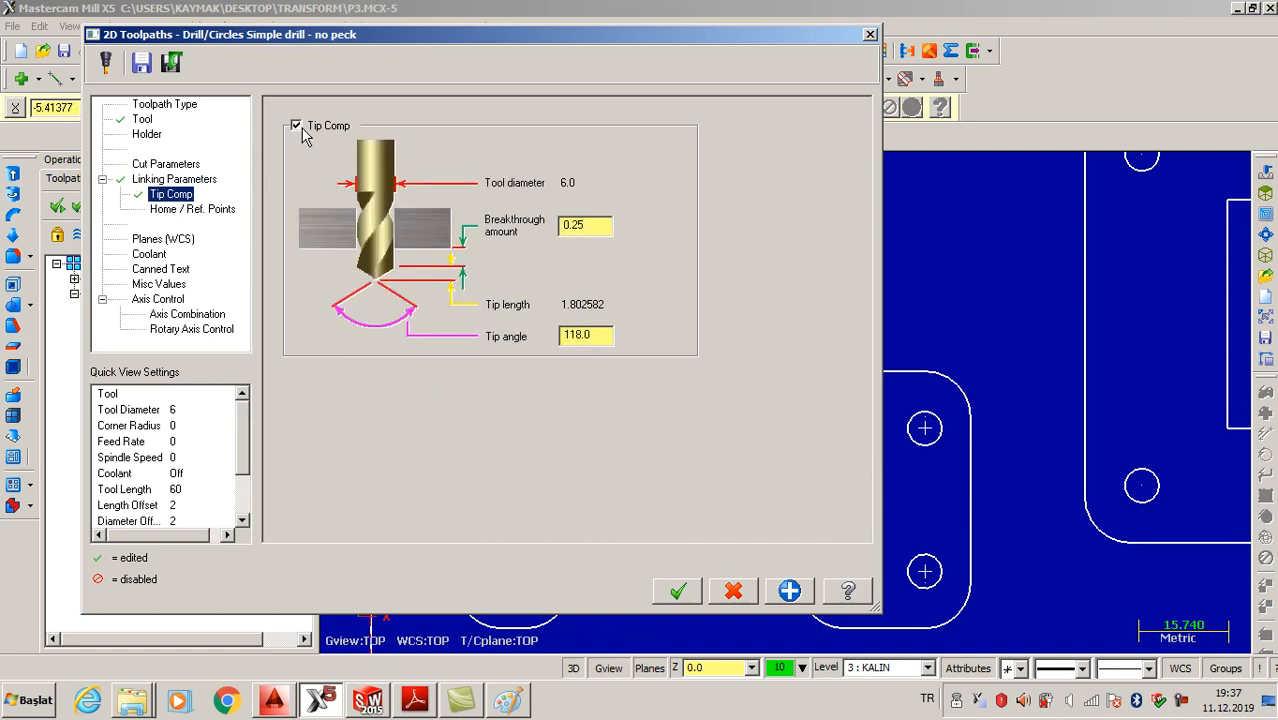
{"action": "left_click", "coordinate": [692, 597]}
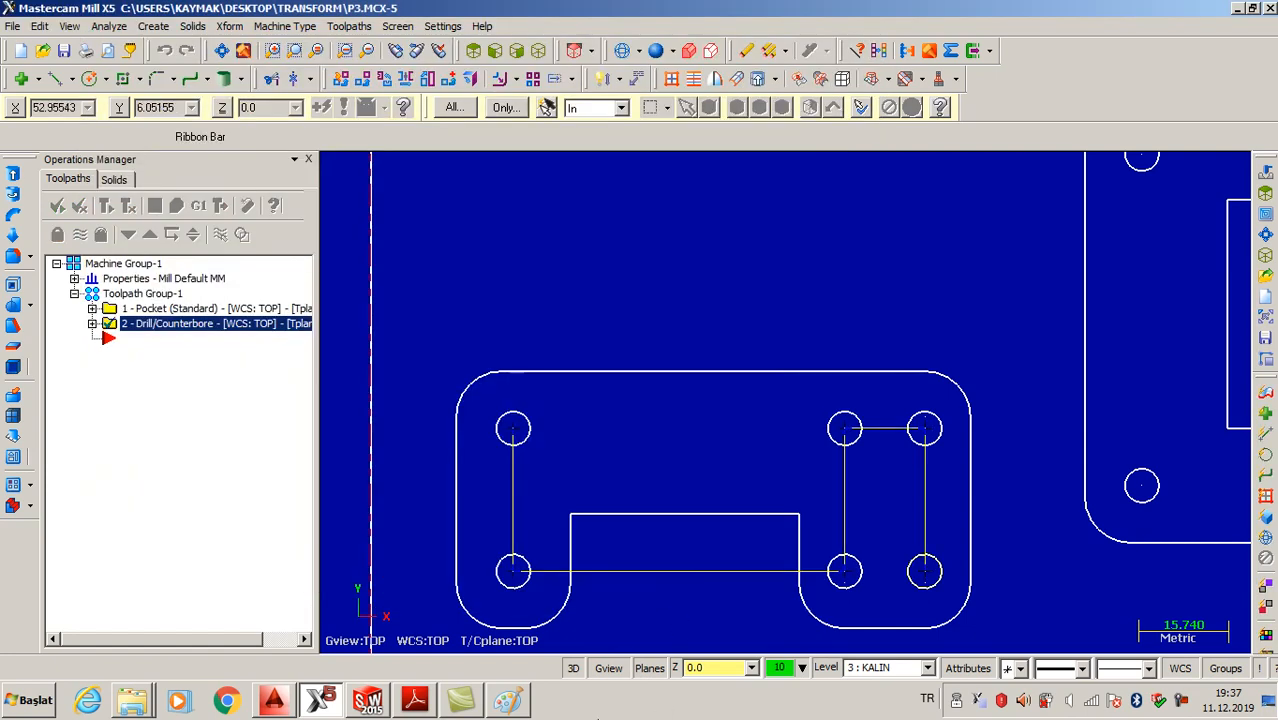
Verify the pocket and drill operations together in the isometric view, inspect the machined stock and close the simulation
{"action": "left_click", "coordinate": [538, 50]}
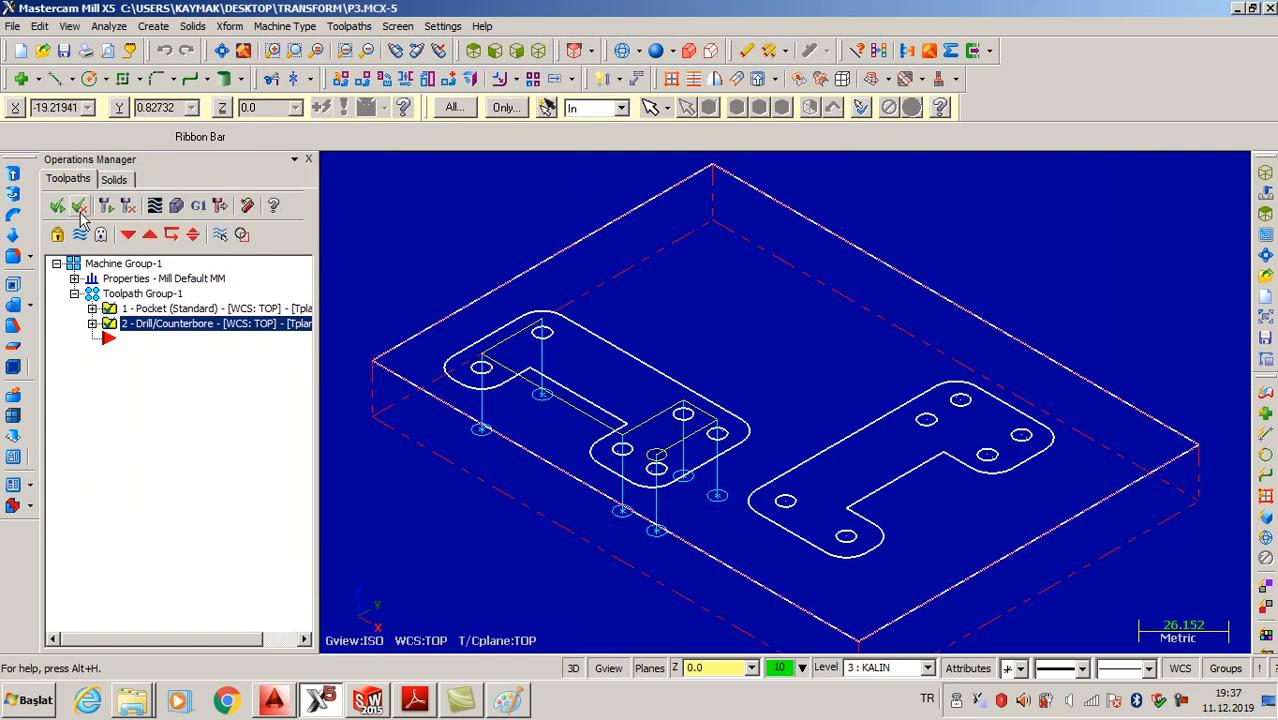
{"action": "left_click", "coordinate": [176, 205]}
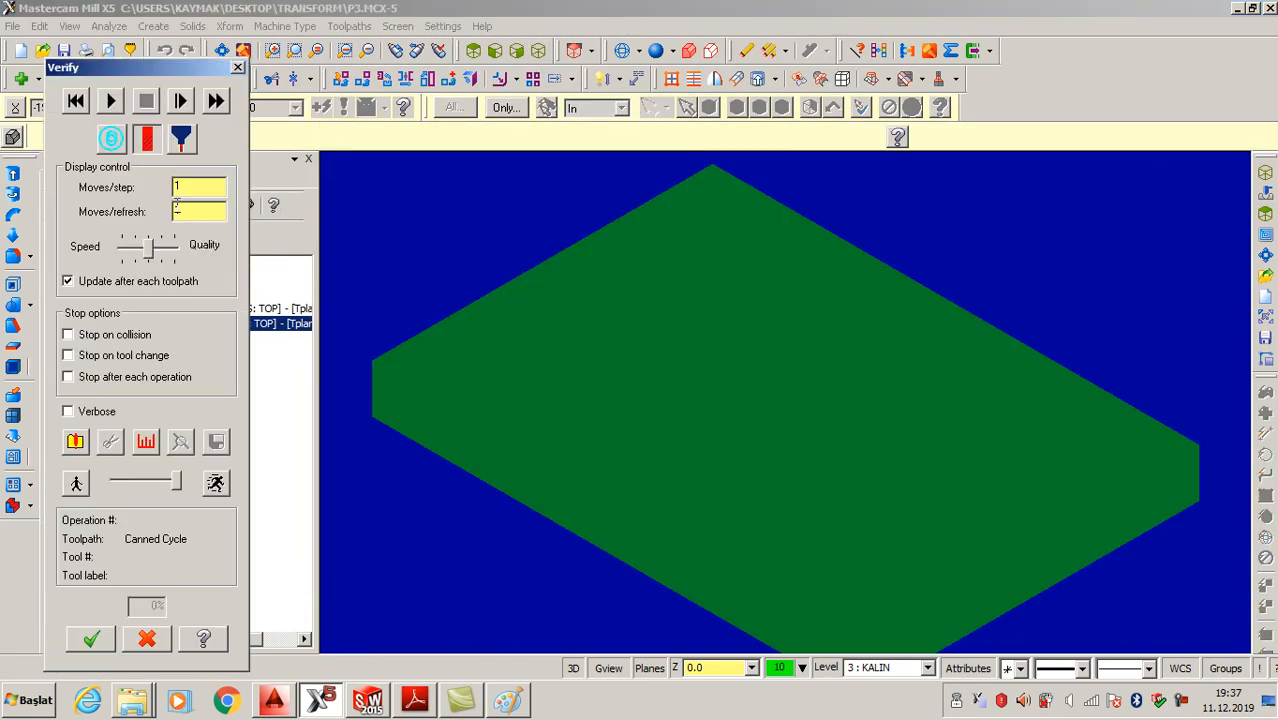
{"action": "left_click", "coordinate": [112, 100]}
{"action": "mouse_move", "coordinate": [380, 345]}
{"action": "middle_mouse_down"}
{"action": "mouse_move", "coordinate": [391, 419]}
{"action": "mouse_move", "coordinate": [394, 205]}
{"action": "mouse_move", "coordinate": [397, 358]}
{"action": "middle_mouse_up"}
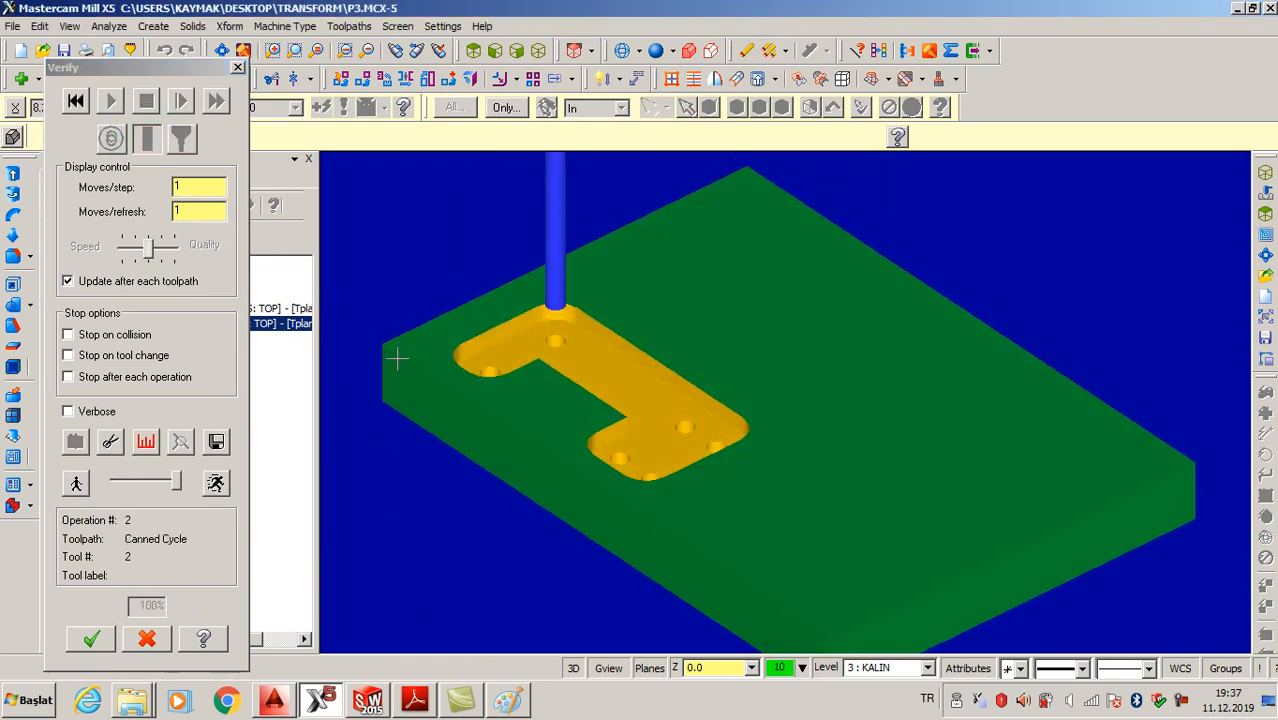
{"action": "left_click", "coordinate": [225, 50]}
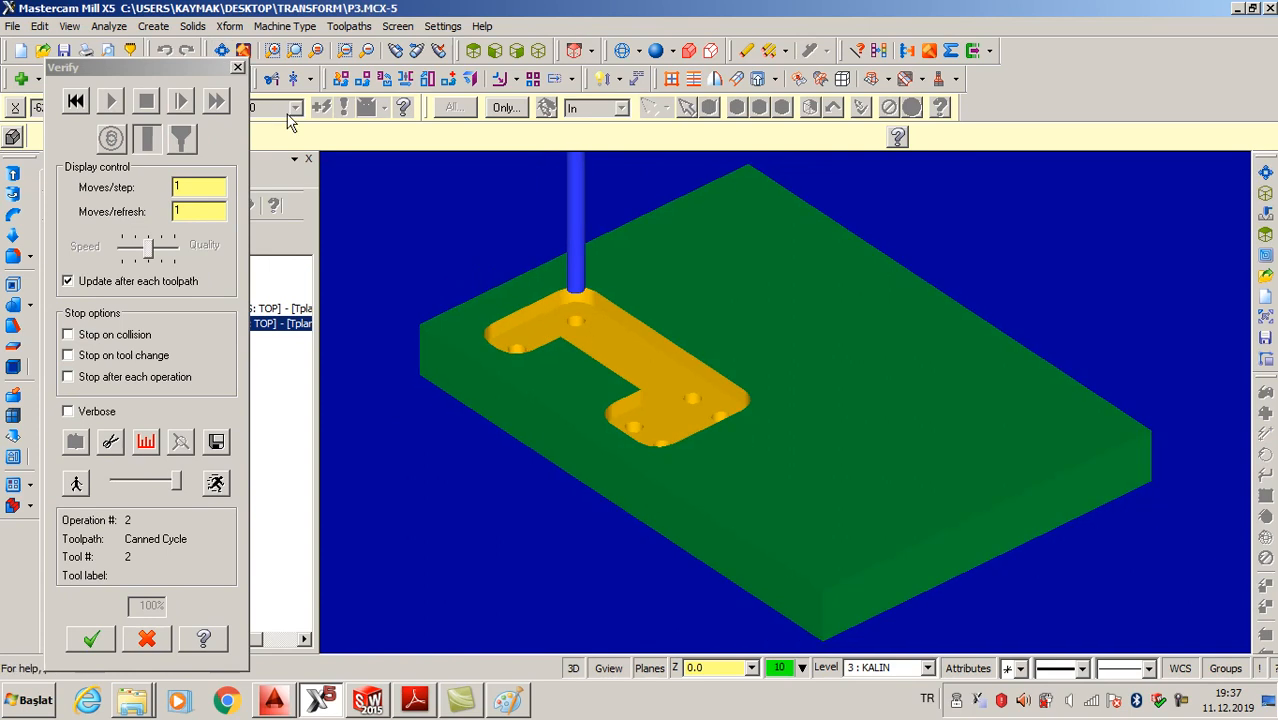
{"action": "left_click", "coordinate": [97, 632]}
Start a Transform mill toolpath for the existing pocket and drill operations and set its type to Translate
{"action": "right_click", "coordinate": [144, 421]}
{"action": "mouse_move", "coordinate": [192, 272]}
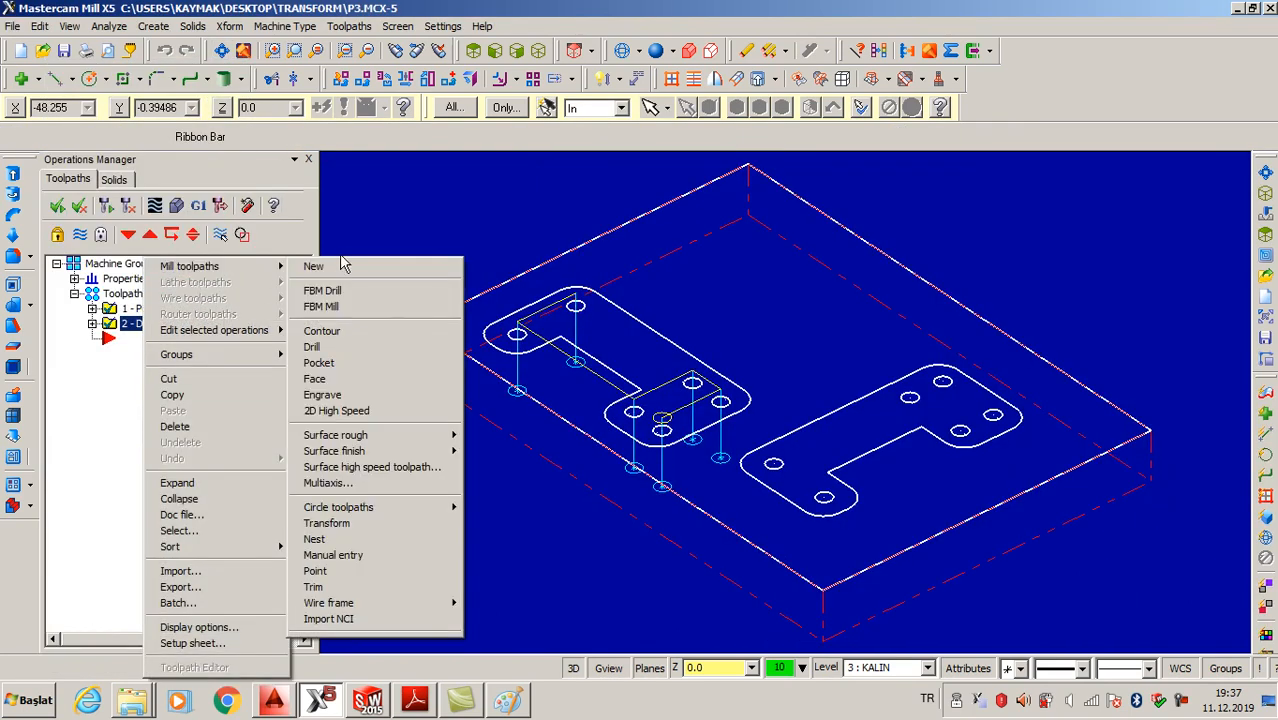
{"action": "left_click", "coordinate": [398, 530]}
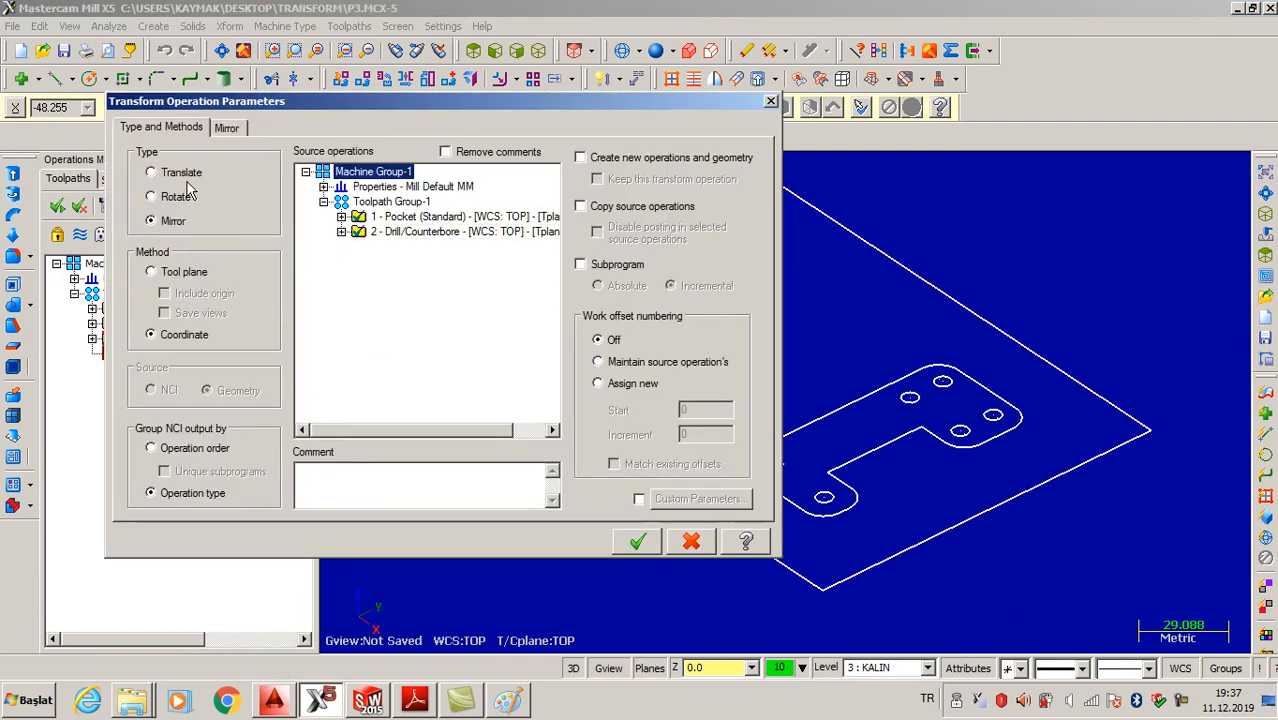
{"action": "left_click", "coordinate": [151, 172]}
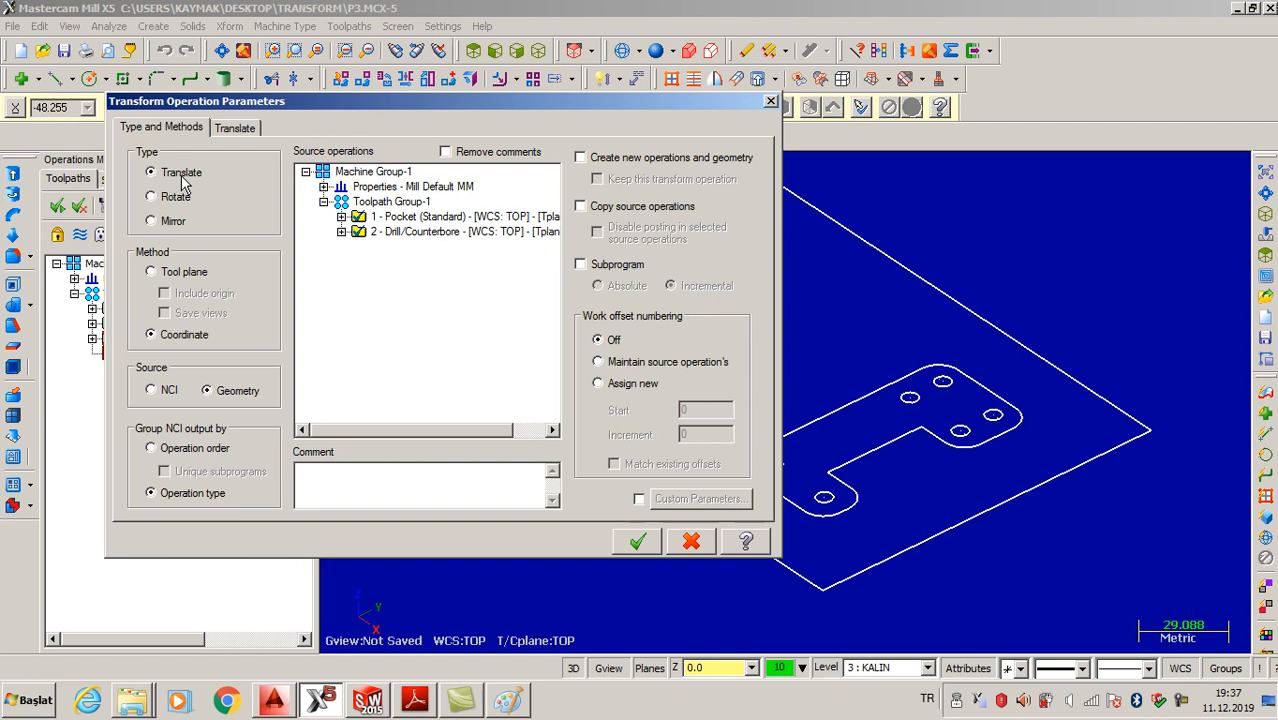
Check the offset in the PDF drawing in Adobe Reader, set Mastercam's rectangular Y translation to 75 and accept the transform
{"action": "left_click", "coordinate": [242, 130]}
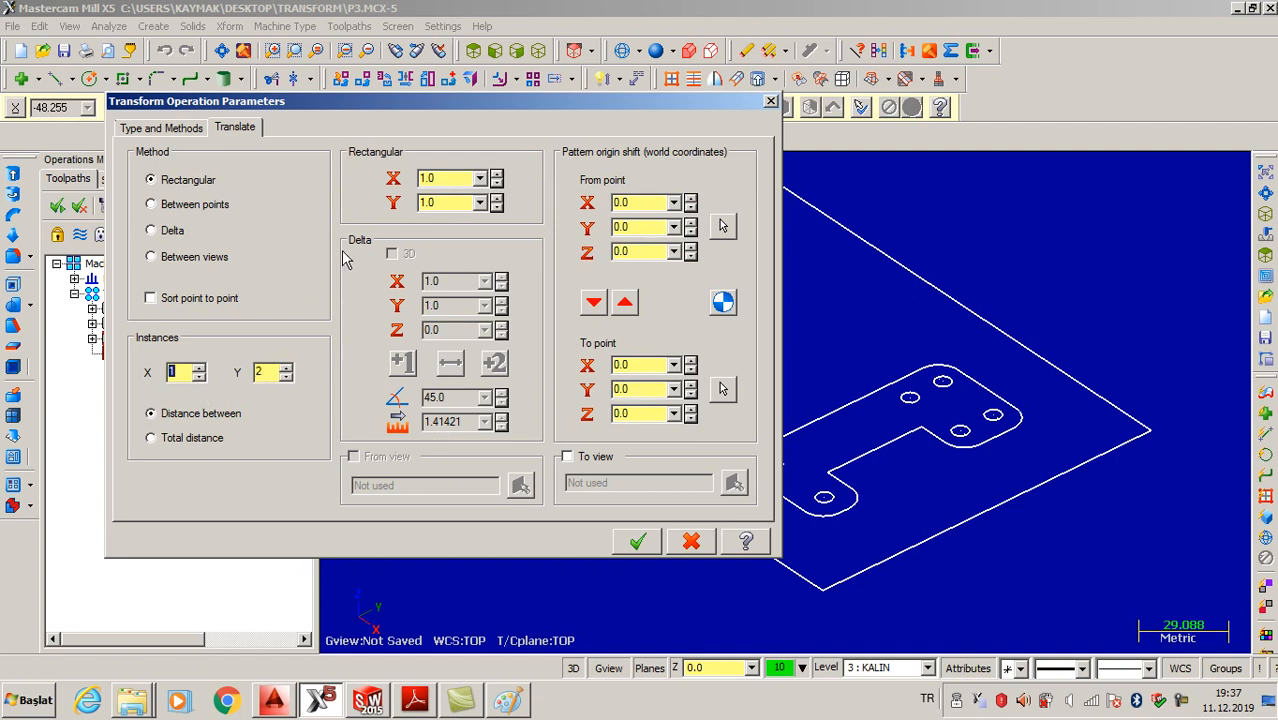
{"action": "left_click", "coordinate": [418, 702]}
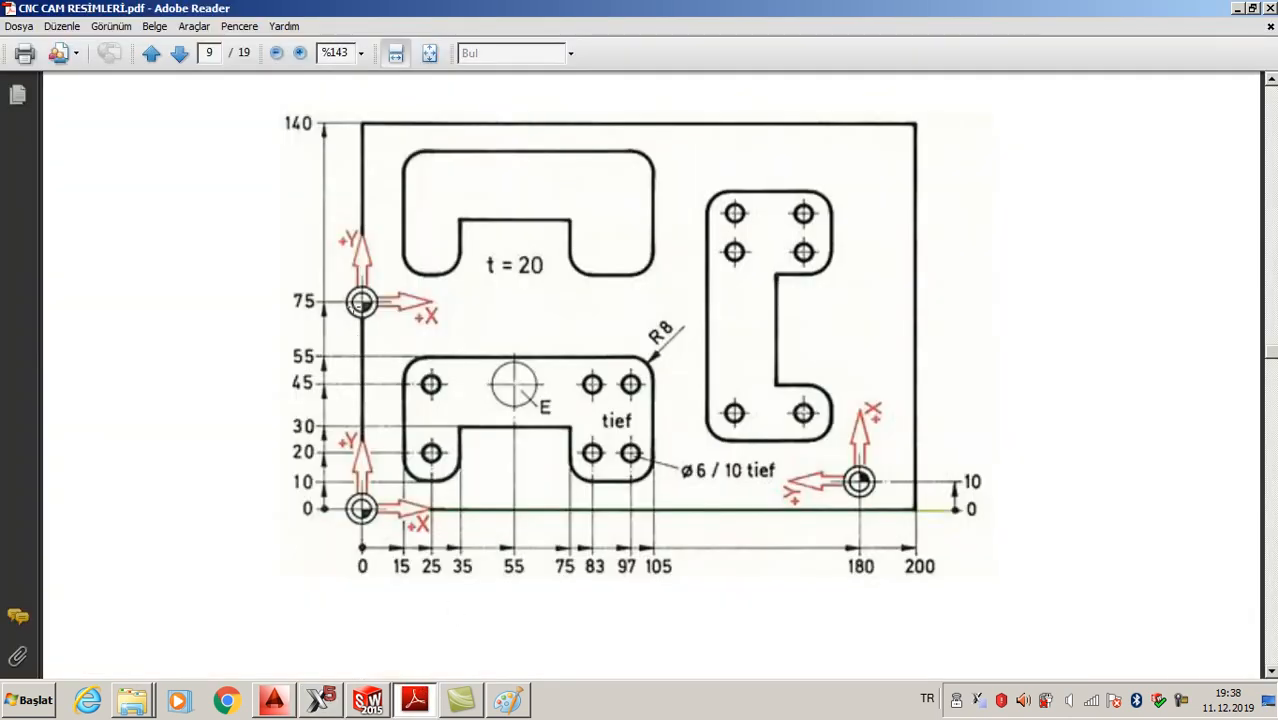
{"action": "left_click", "coordinate": [320, 700]}
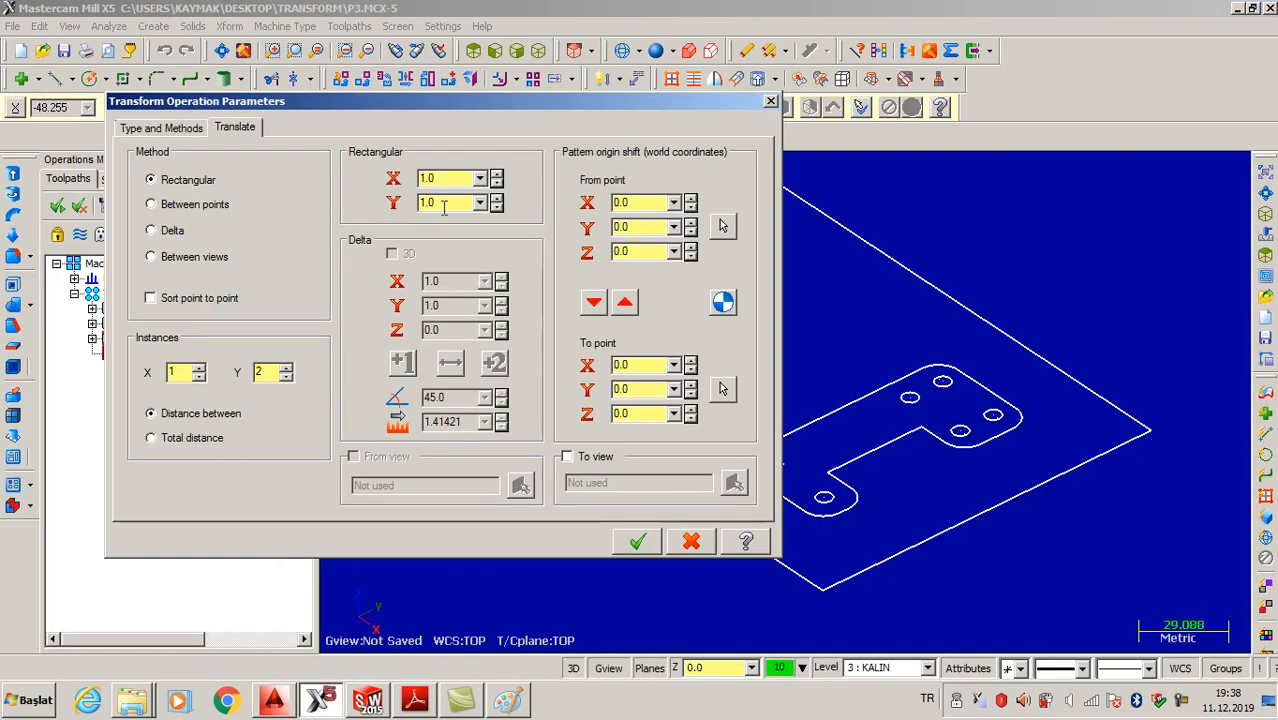
{"action": "key", "text": "Tab"}
{"action": "left_click", "coordinate": [451, 177]}
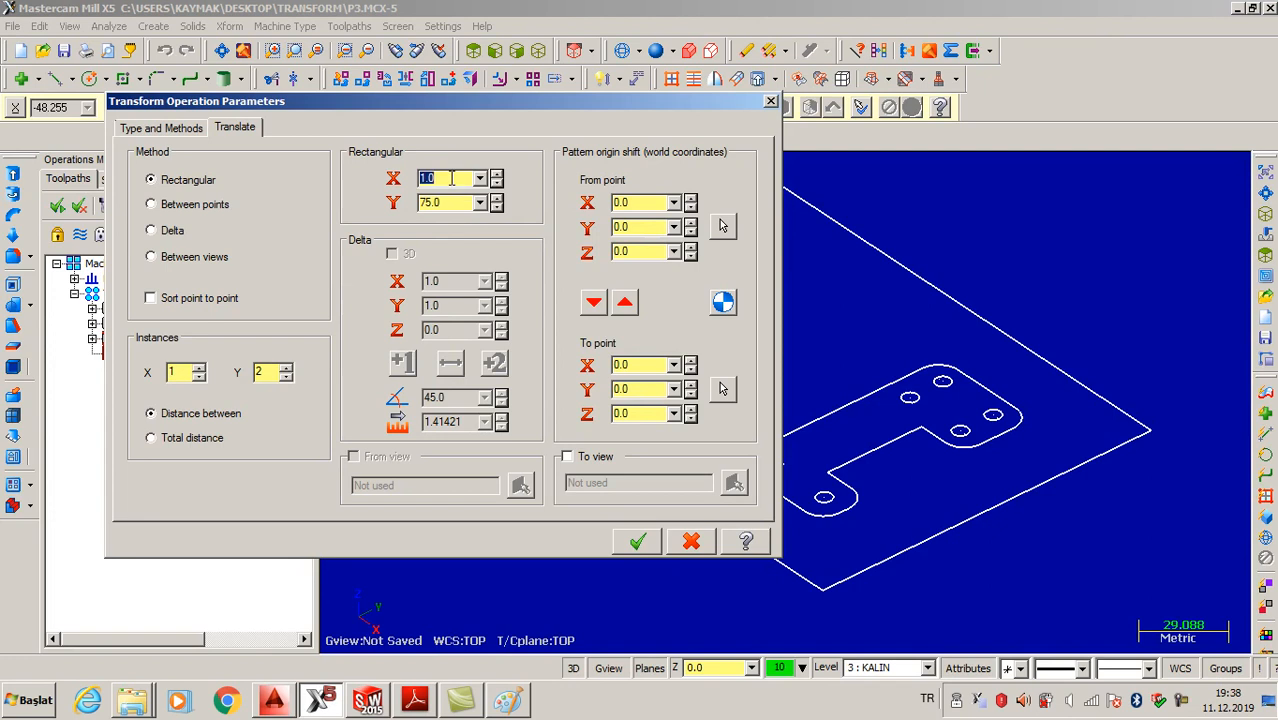
{"action": "left_click", "coordinate": [642, 540]}
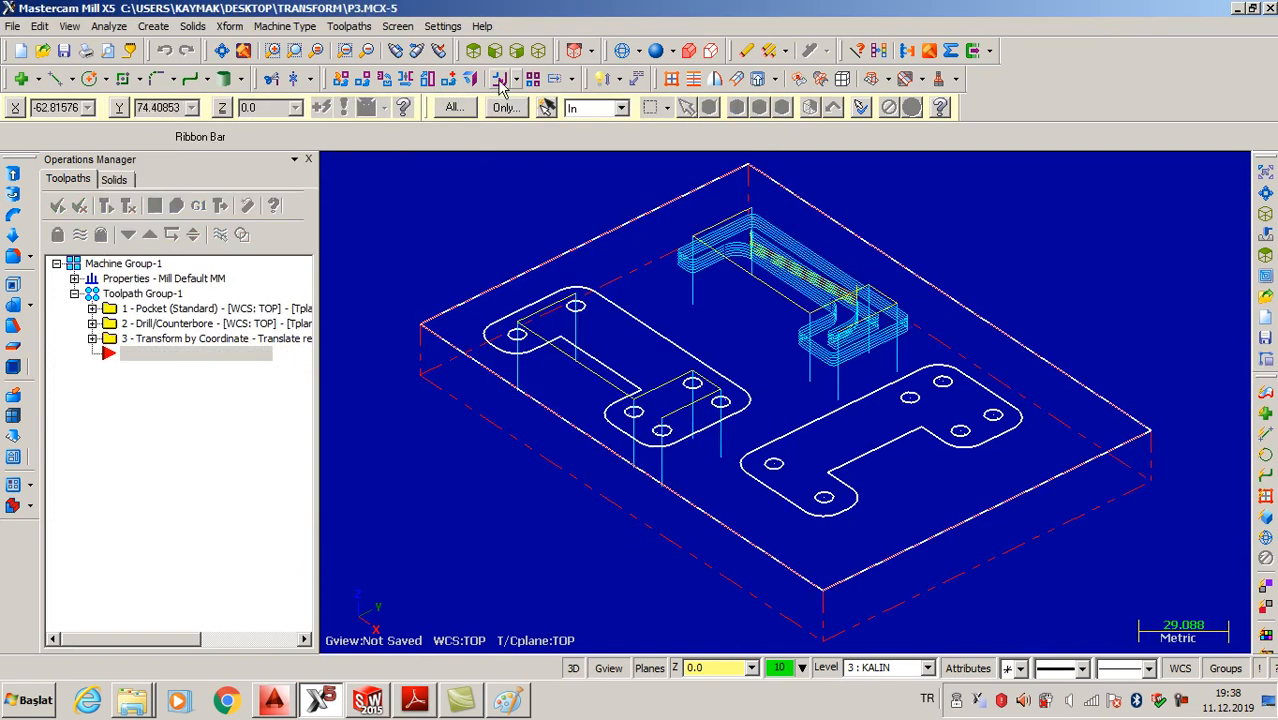
Verify all three operations including the translated copy, inspect the machined stock in the isometric view and close the simulation
{"action": "left_click", "coordinate": [475, 52]}
{"action": "left_click", "coordinate": [61, 206]}
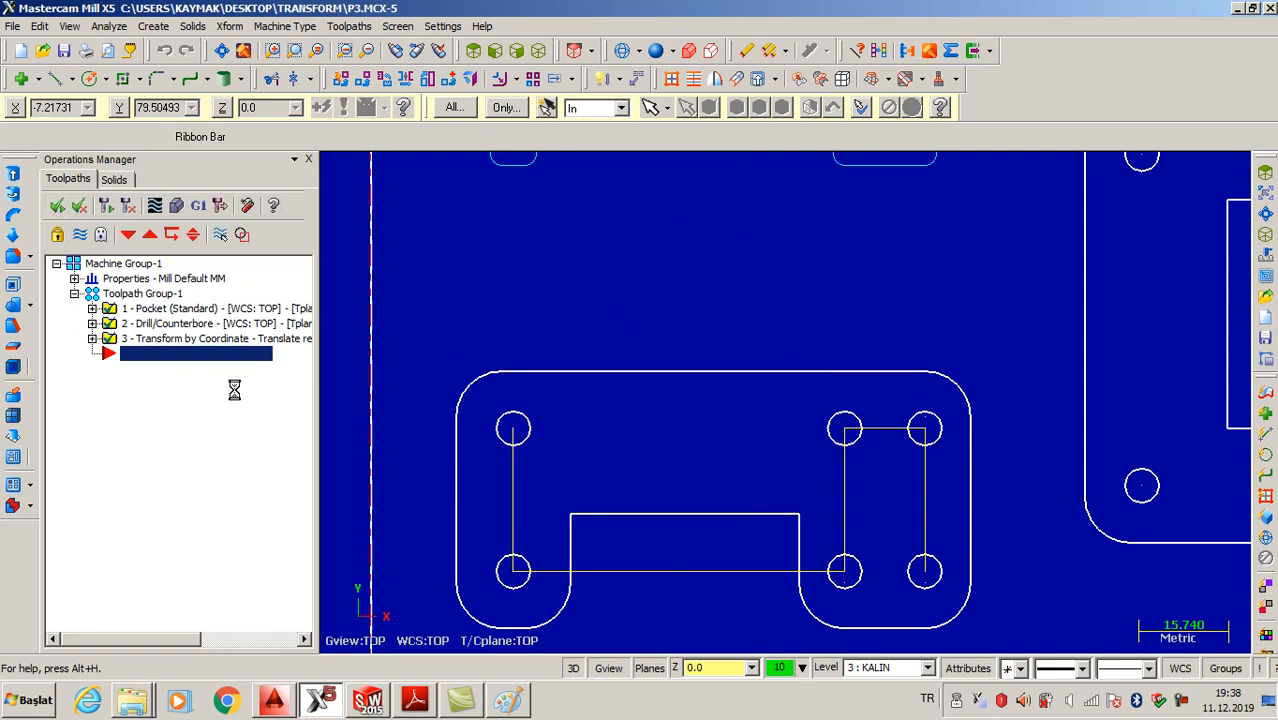
{"action": "scroll", "coordinate": [467, 448], "scroll_direction": "down", "scroll_amount": 10}
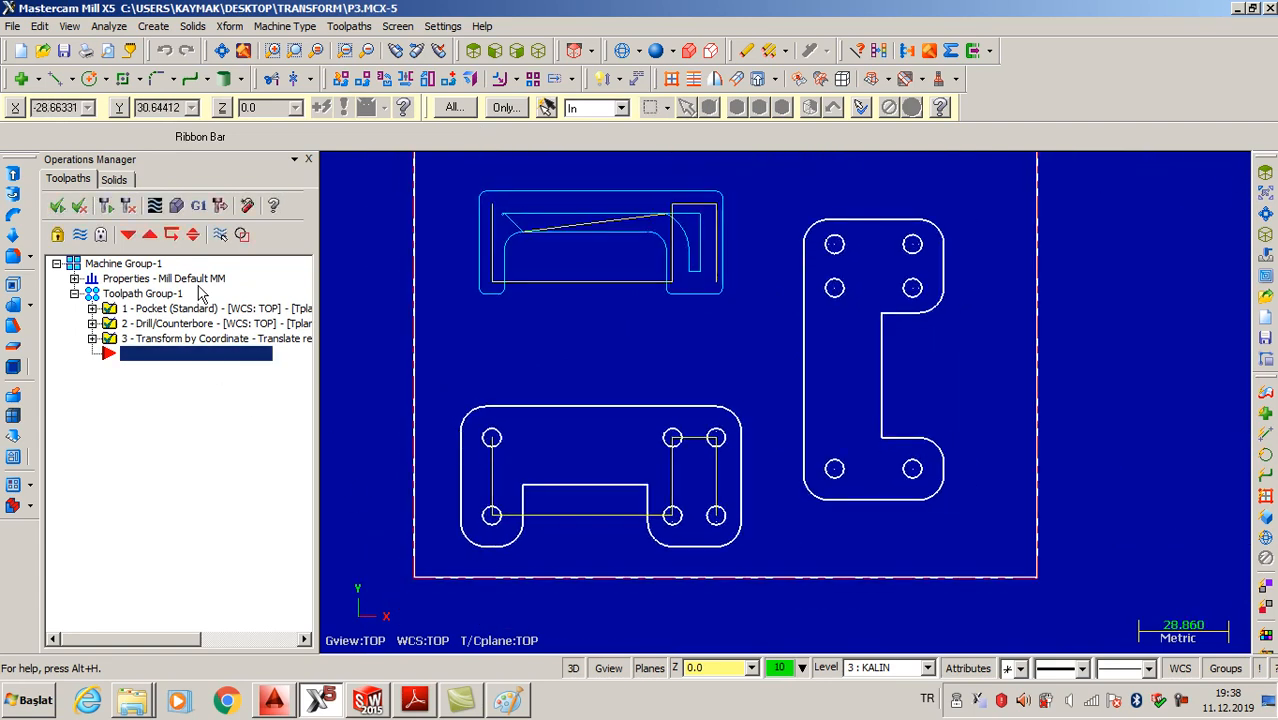
{"action": "left_click", "coordinate": [176, 205]}
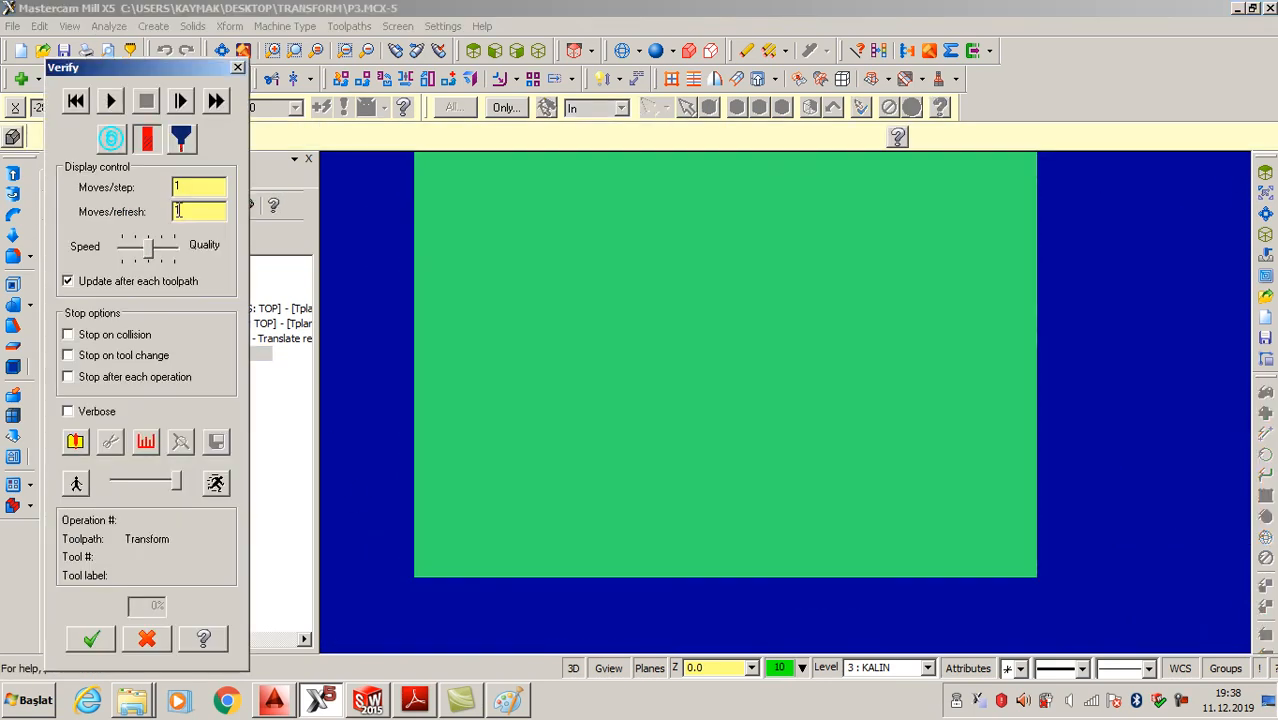
{"action": "left_click", "coordinate": [111, 101]}
{"action": "middle_click_drag", "start_coordinate": [322, 355], "coordinate": [566, 343]}
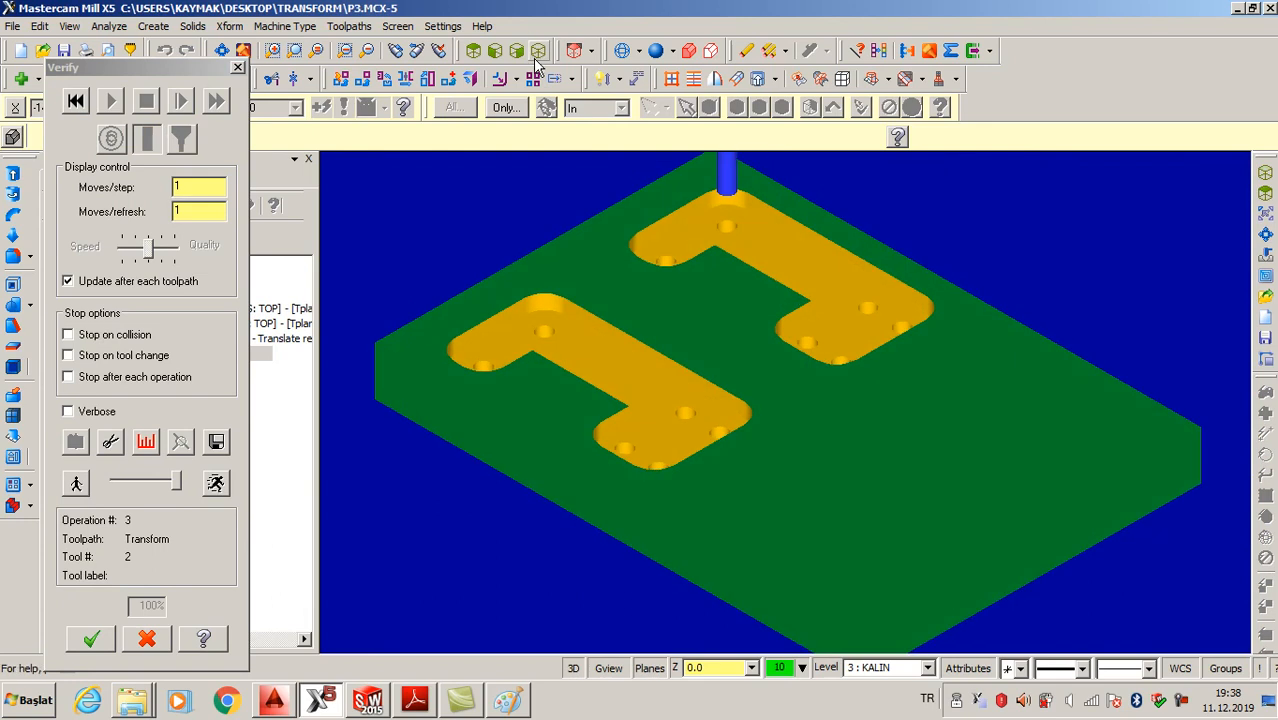
{"action": "left_click", "coordinate": [100, 640]}
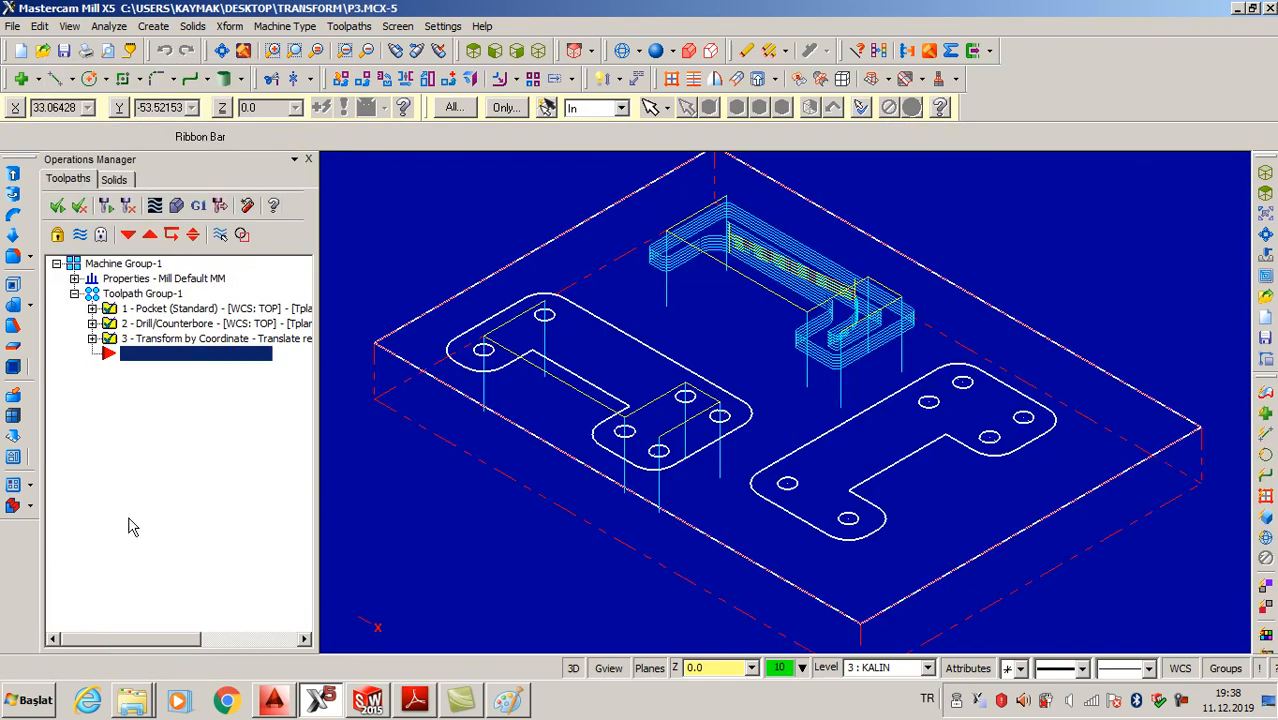
Copy the first Pocket operation and paste it at the end of Toolpath Group-1
{"action": "left_click", "coordinate": [148, 312]}
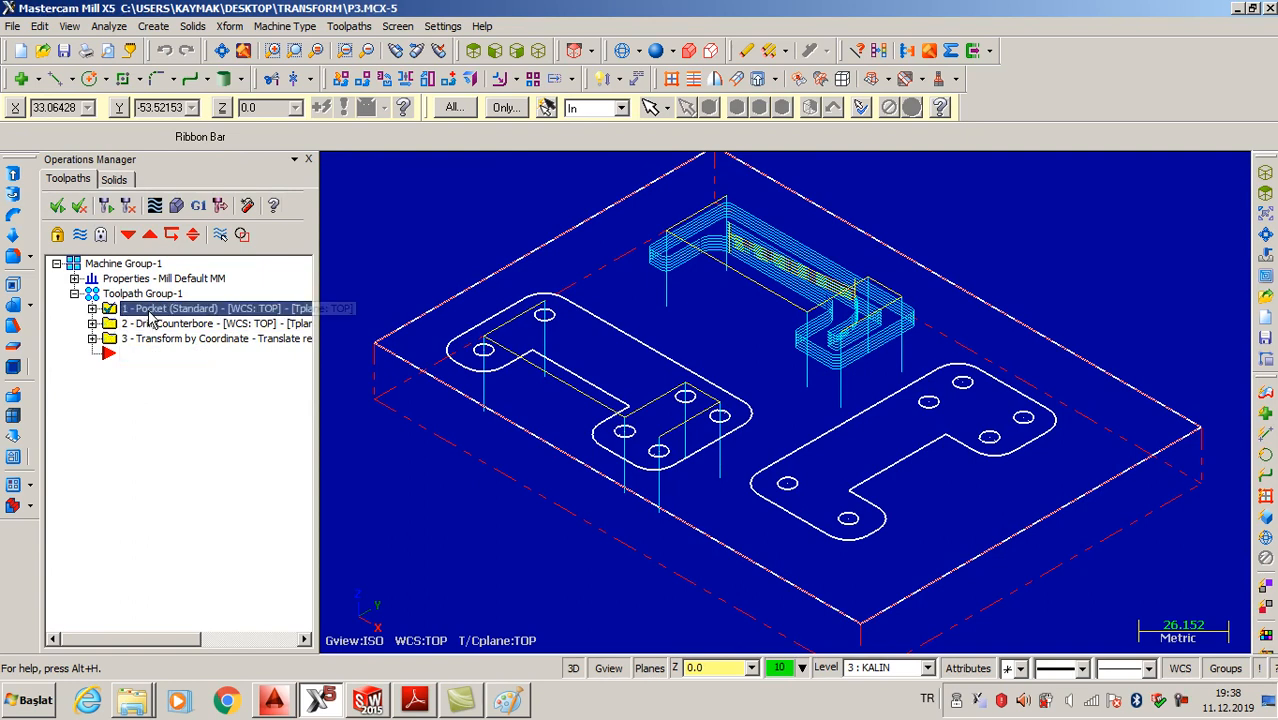
{"action": "right_click", "coordinate": [150, 316]}
{"action": "left_click", "coordinate": [190, 398]}
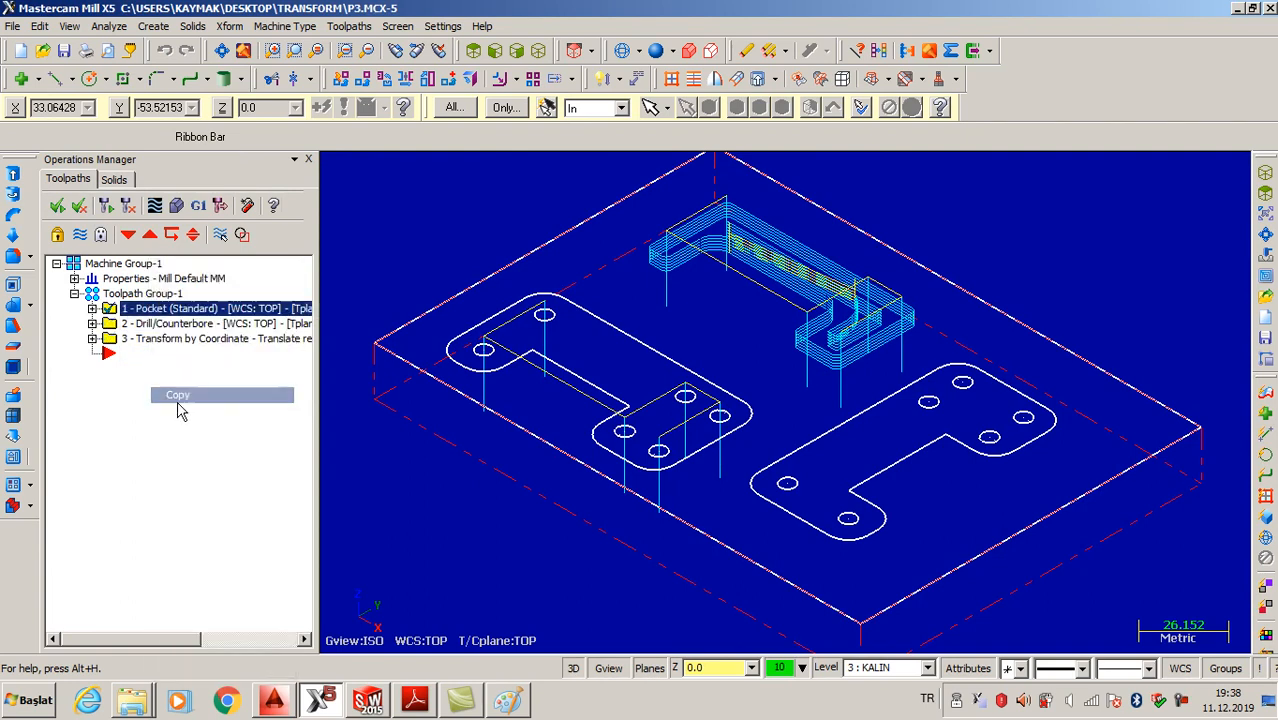
{"action": "right_click", "coordinate": [152, 370]}
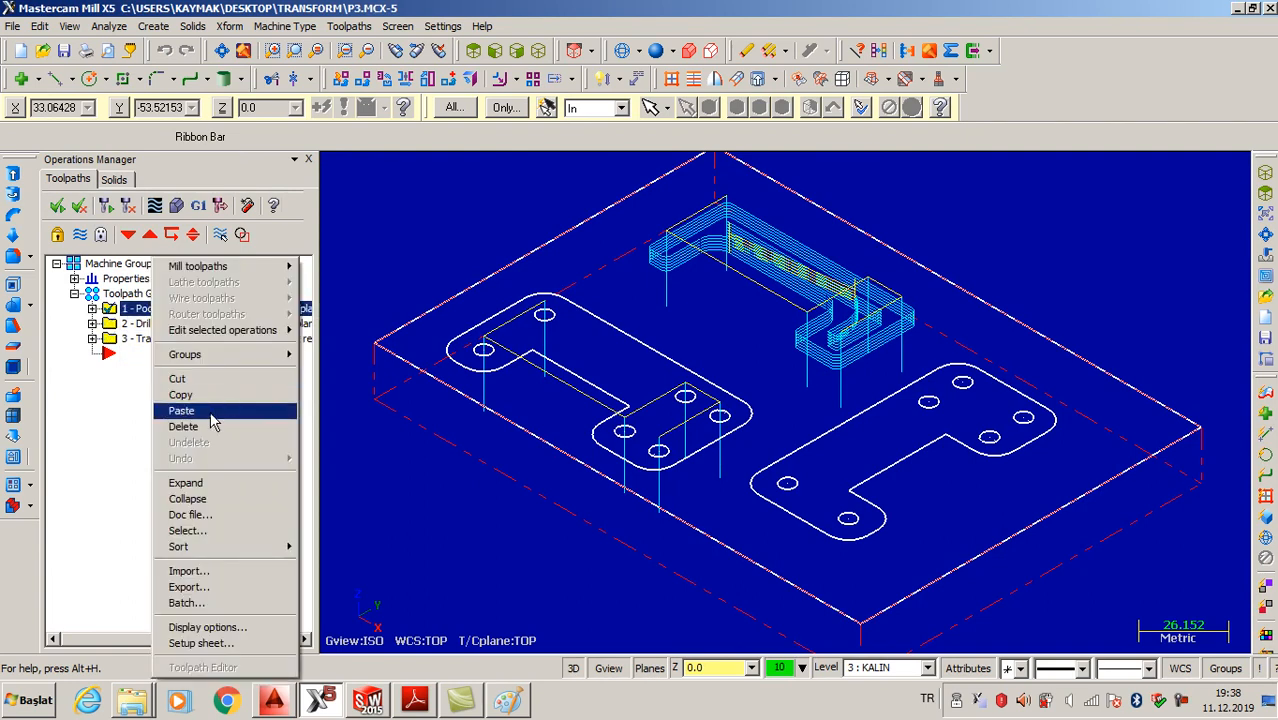
{"action": "left_click", "coordinate": [181, 410]}
Duplicate the Drill/Counterbore operation at the end of the toolpath group, after the copied pocket
{"action": "left_click", "coordinate": [158, 325]}
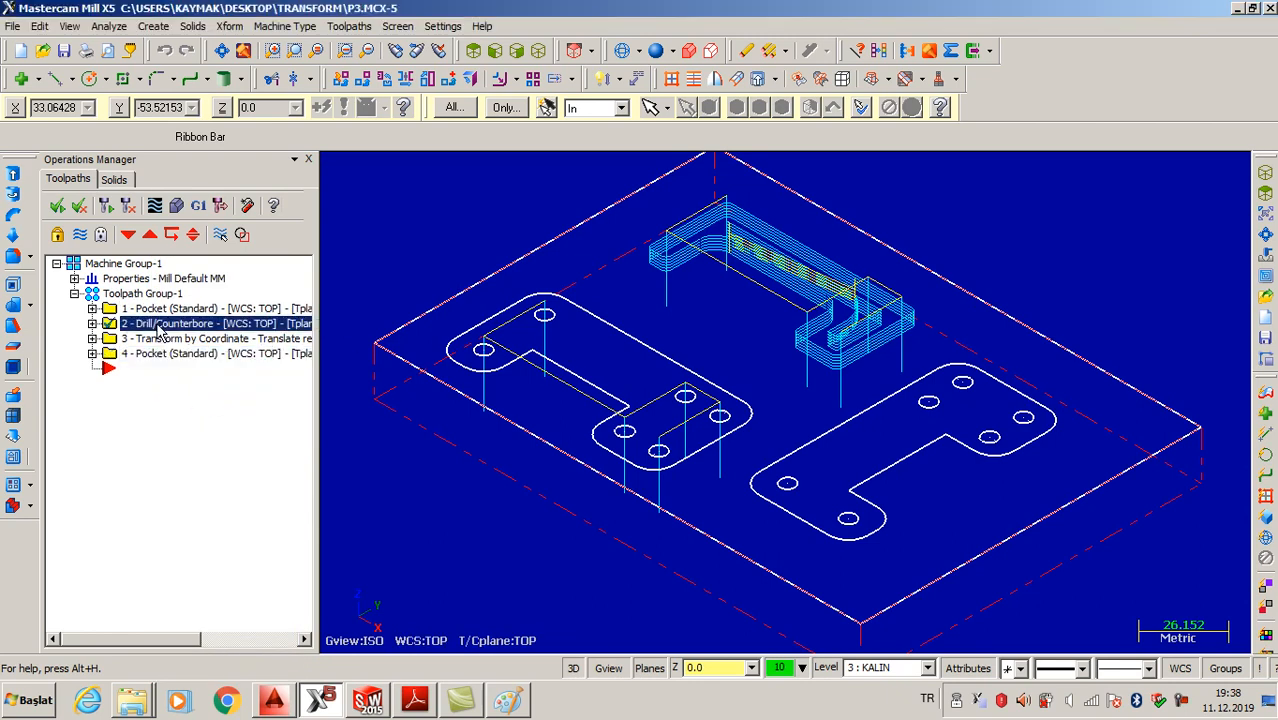
{"action": "right_click", "coordinate": [176, 325]}
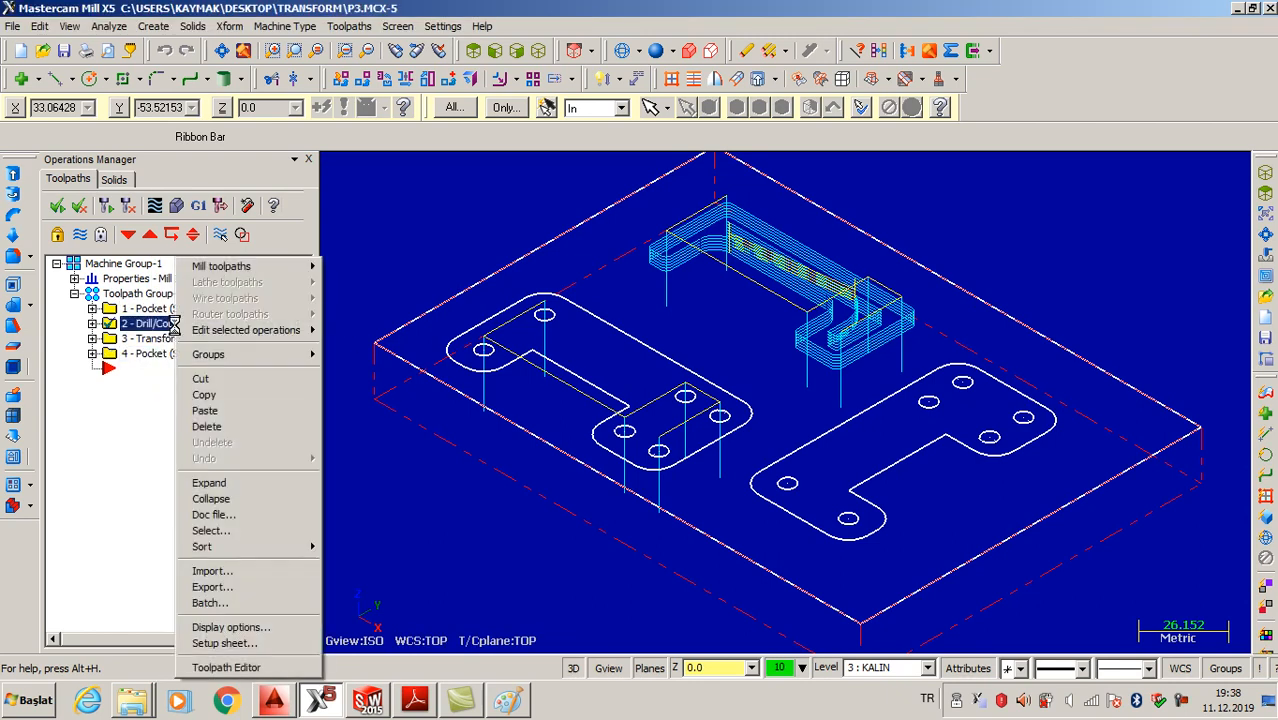
{"action": "left_click", "coordinate": [212, 396]}
{"action": "right_click", "coordinate": [172, 400]}
{"action": "left_click", "coordinate": [202, 412]}
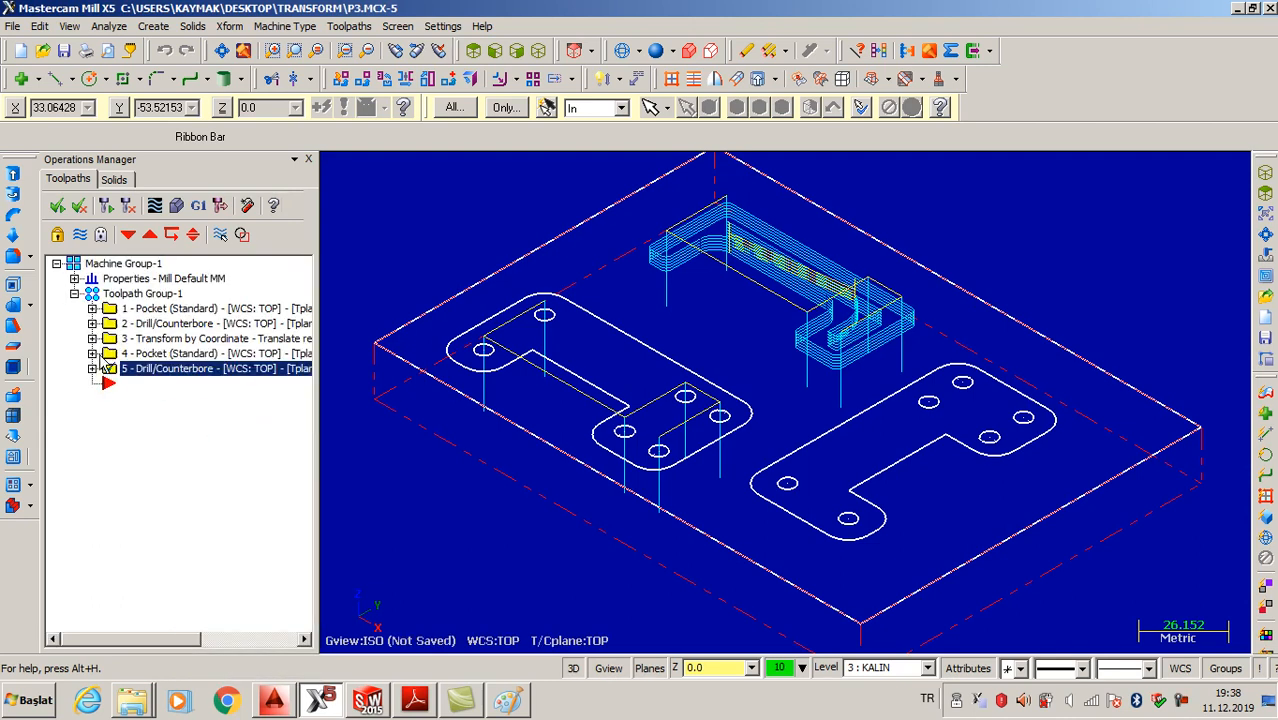
Replace the copied pocket's geometry by deleting its existing chain and chaining the outline of the second, rotated profile
{"action": "left_click", "coordinate": [92, 354]}
{"action": "left_click", "coordinate": [168, 398]}
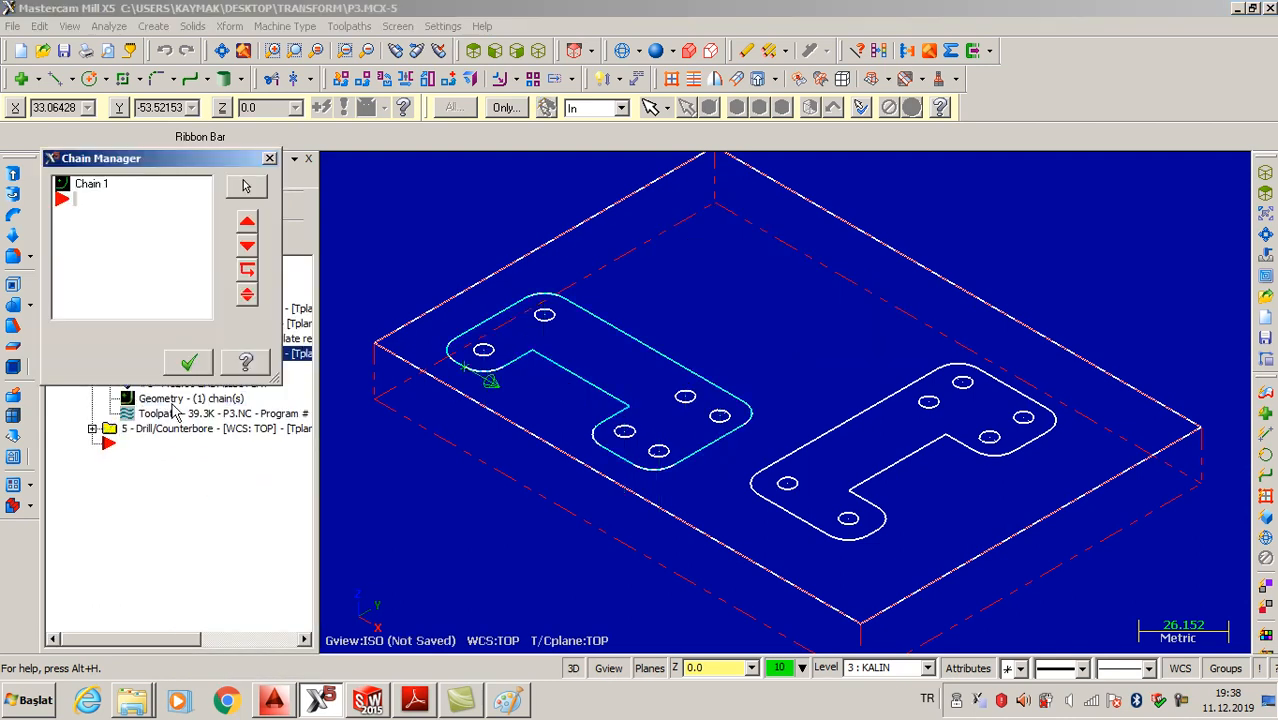
{"action": "left_click", "coordinate": [118, 186]}
{"action": "right_click", "coordinate": [110, 190]}
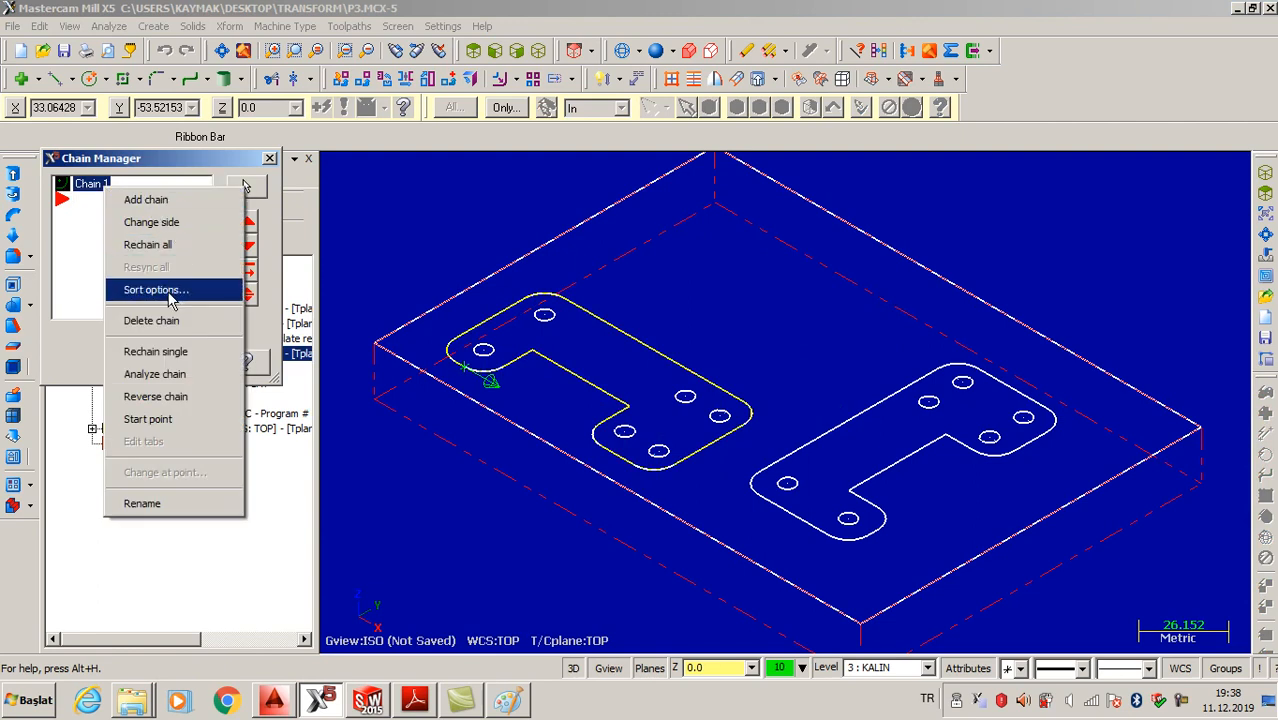
{"action": "left_click", "coordinate": [175, 320]}
{"action": "right_click", "coordinate": [126, 200]}
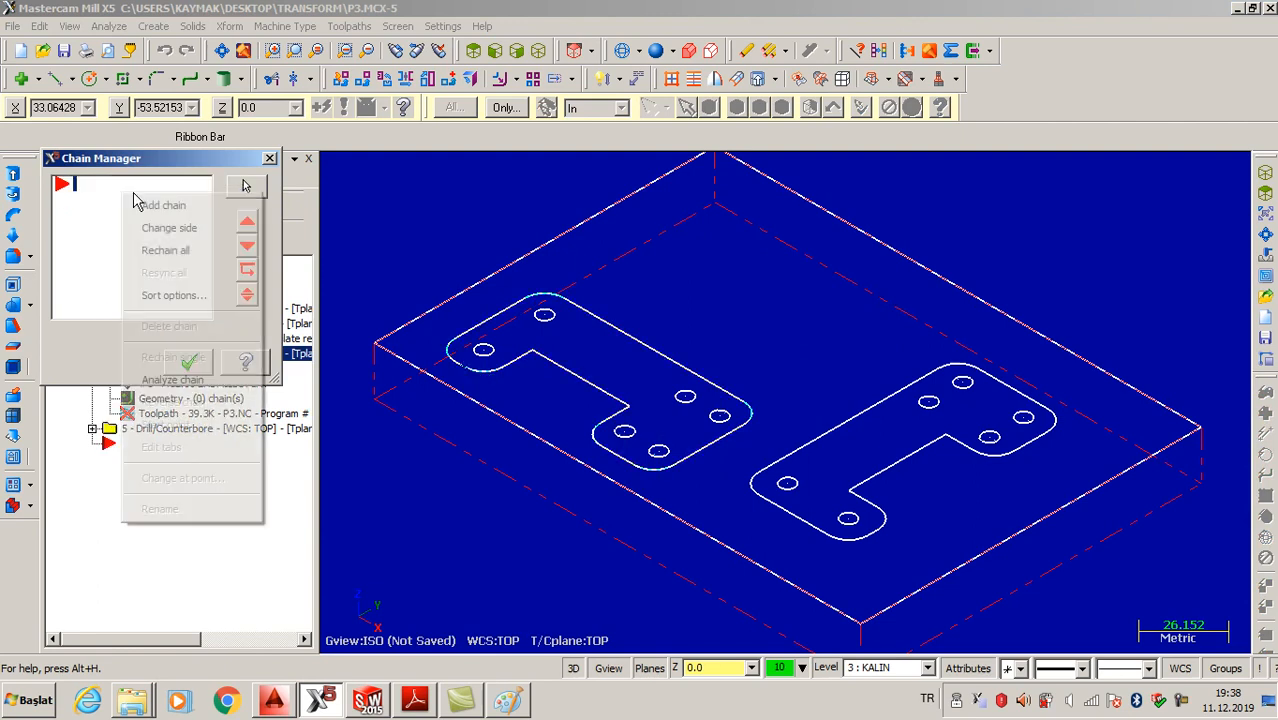
{"action": "left_click", "coordinate": [150, 204]}
{"action": "left_click", "coordinate": [792, 511]}
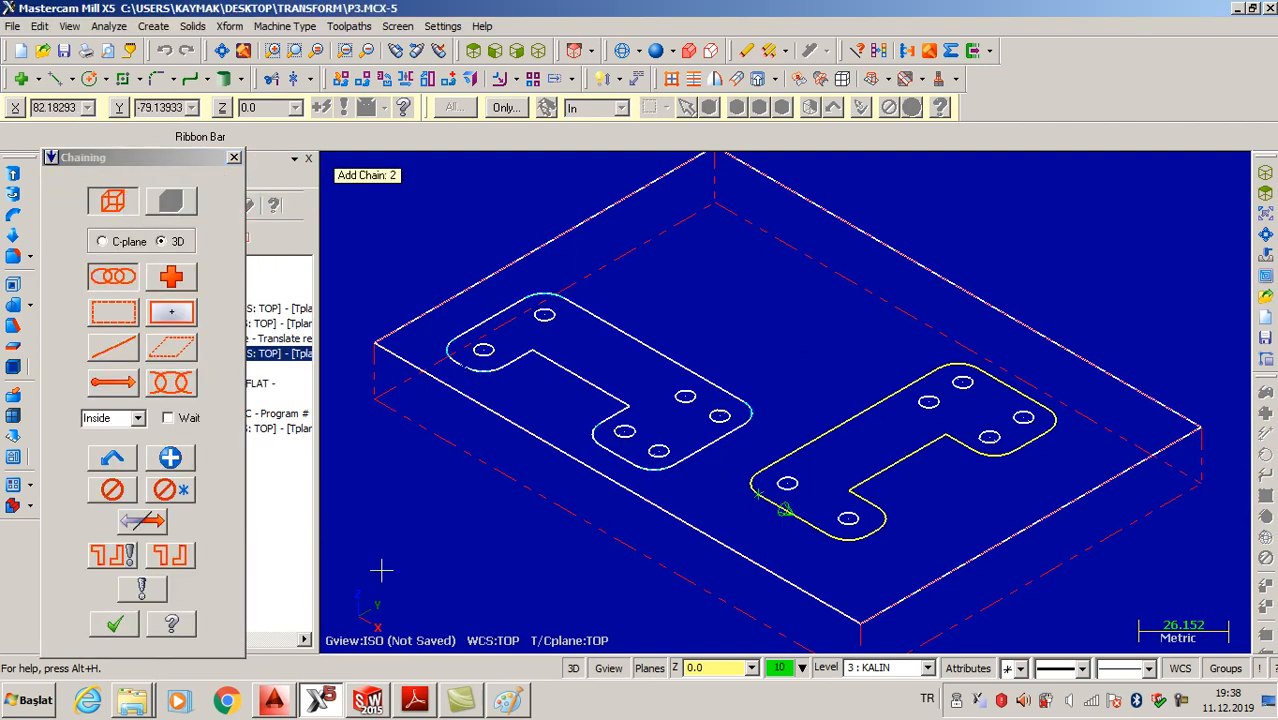
{"action": "left_click", "coordinate": [114, 624]}
{"action": "left_click", "coordinate": [188, 363]}
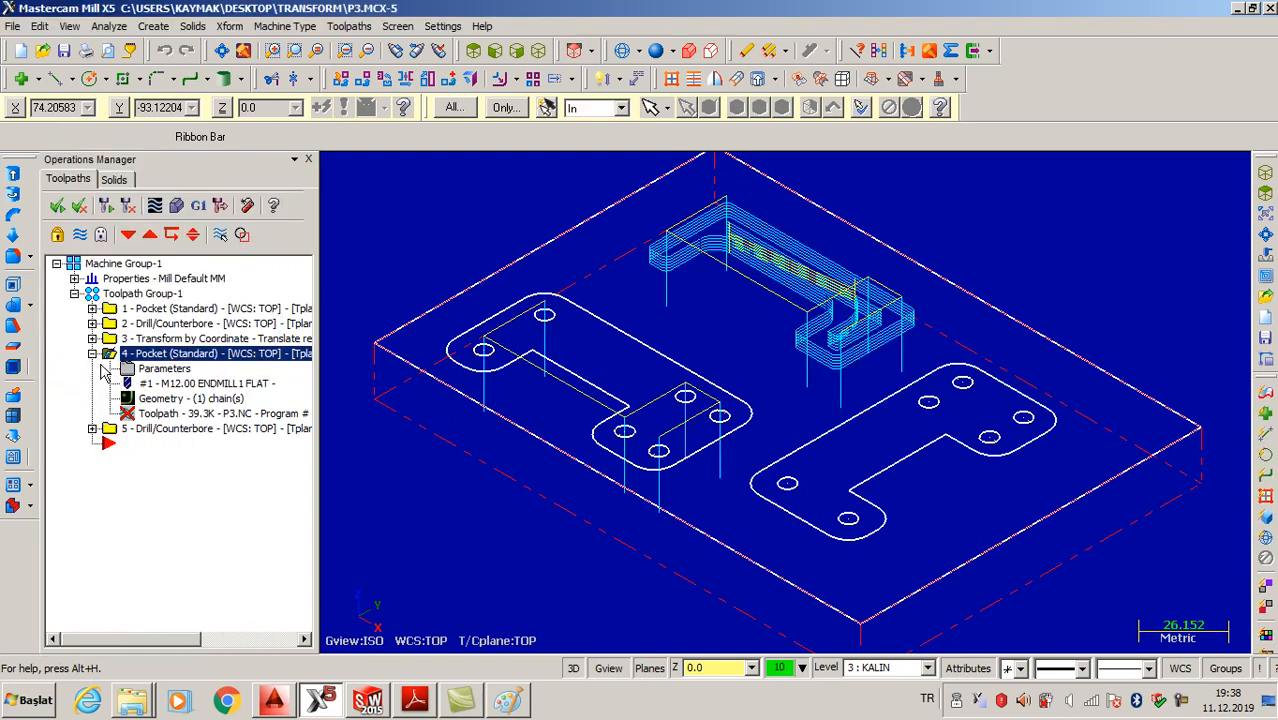
{"action": "left_click", "coordinate": [92, 354]}
Open the duplicated Drill/Counterbore operation's geometry and delete all six existing drill points
{"action": "left_click", "coordinate": [92, 368]}
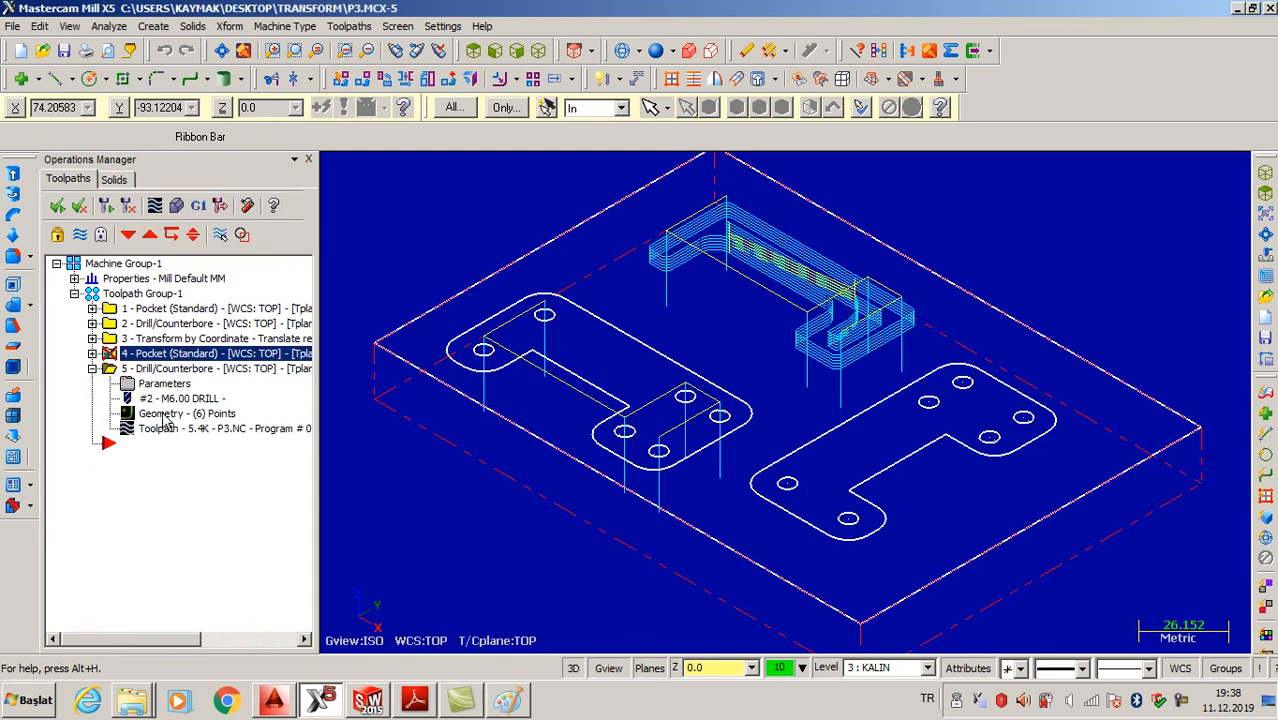
{"action": "left_click", "coordinate": [163, 416]}
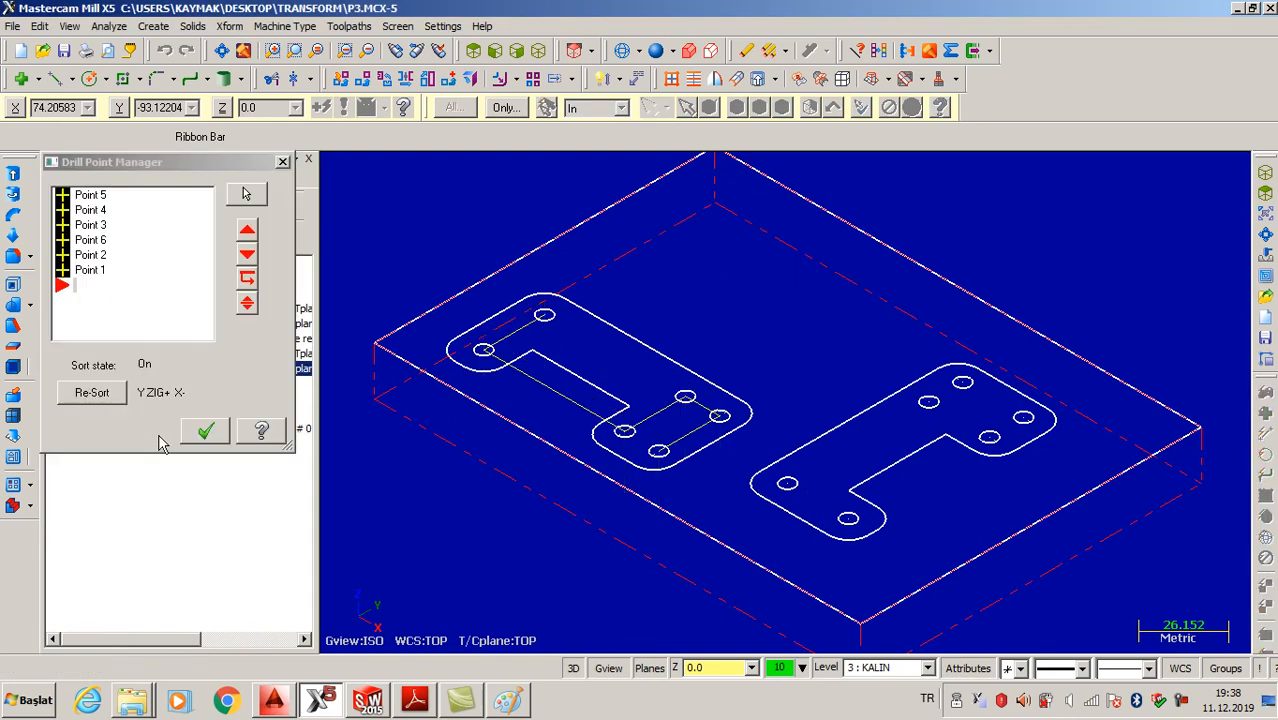
{"action": "left_click", "coordinate": [90, 196]}
{"action": "key", "text": "Delete"}
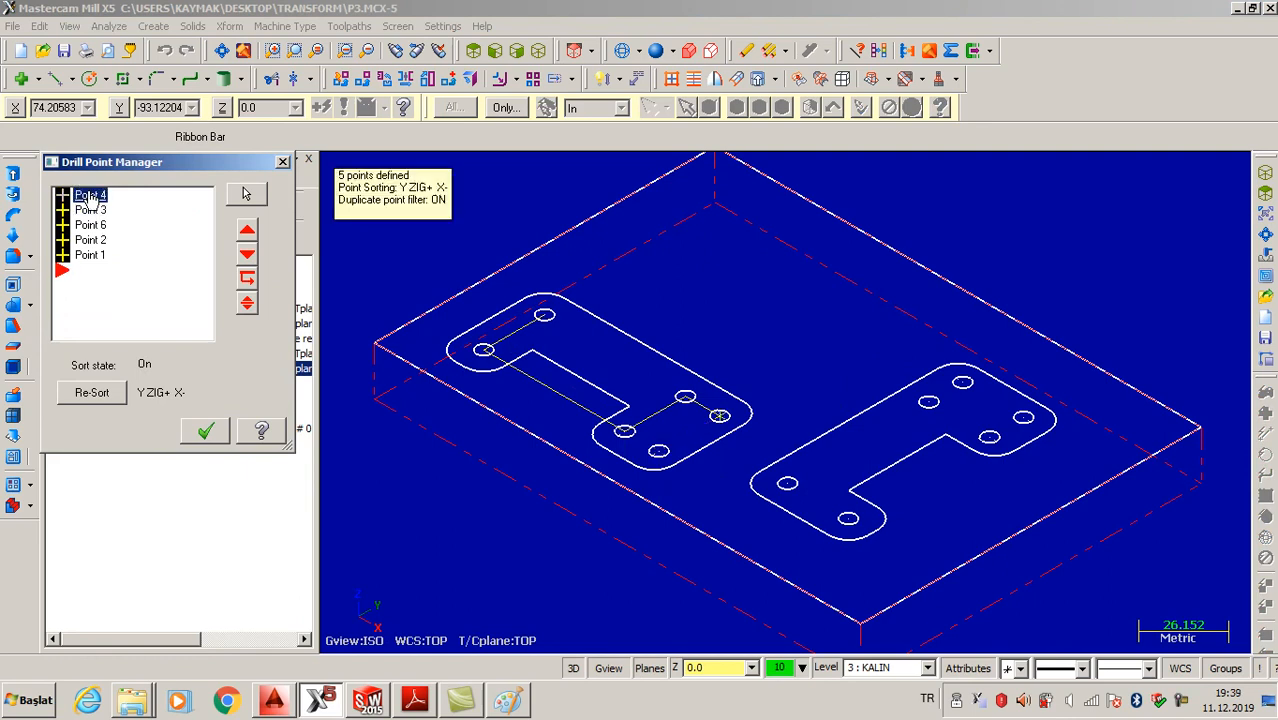
{"action": "key", "text": "Delete"}
{"action": "key", "text": "Delete"}
{"action": "key", "text": "Delete"}
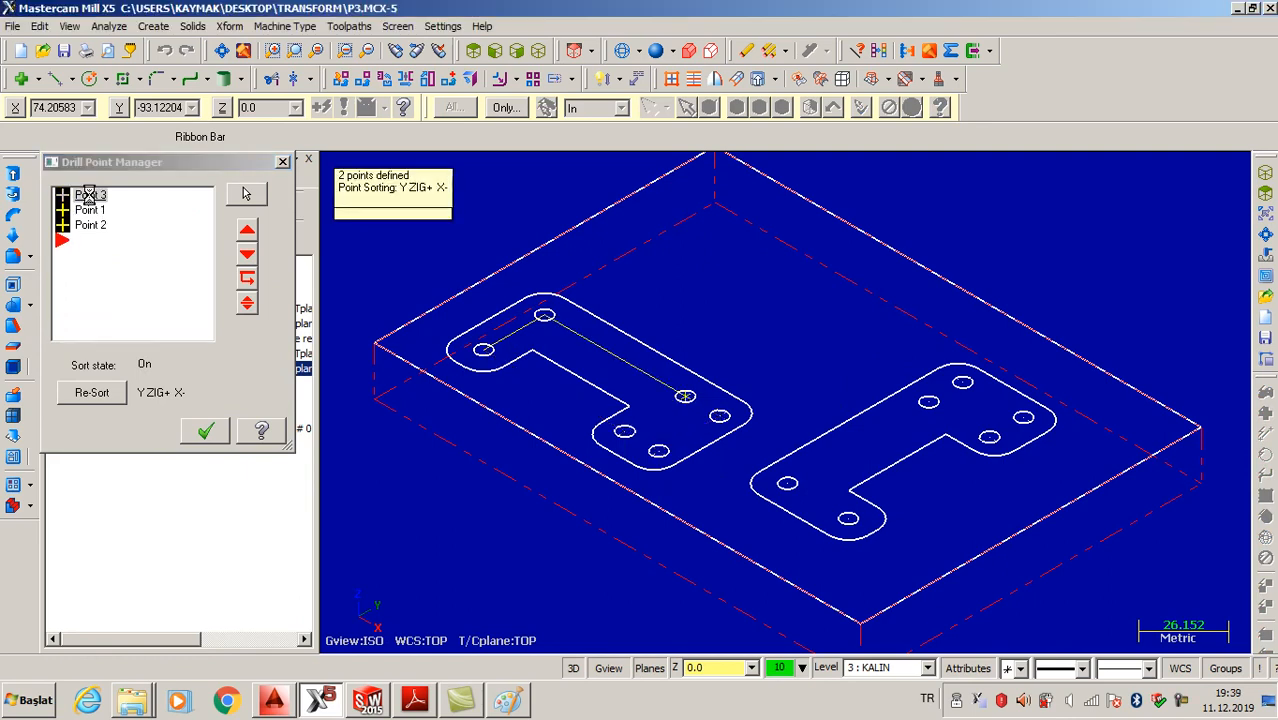
{"action": "key", "text": "Delete"}
{"action": "key", "text": "Delete"}
Add the six hole centres of the rotated profile as the duplicated drill operation's new points
{"action": "right_click", "coordinate": [93, 197]}
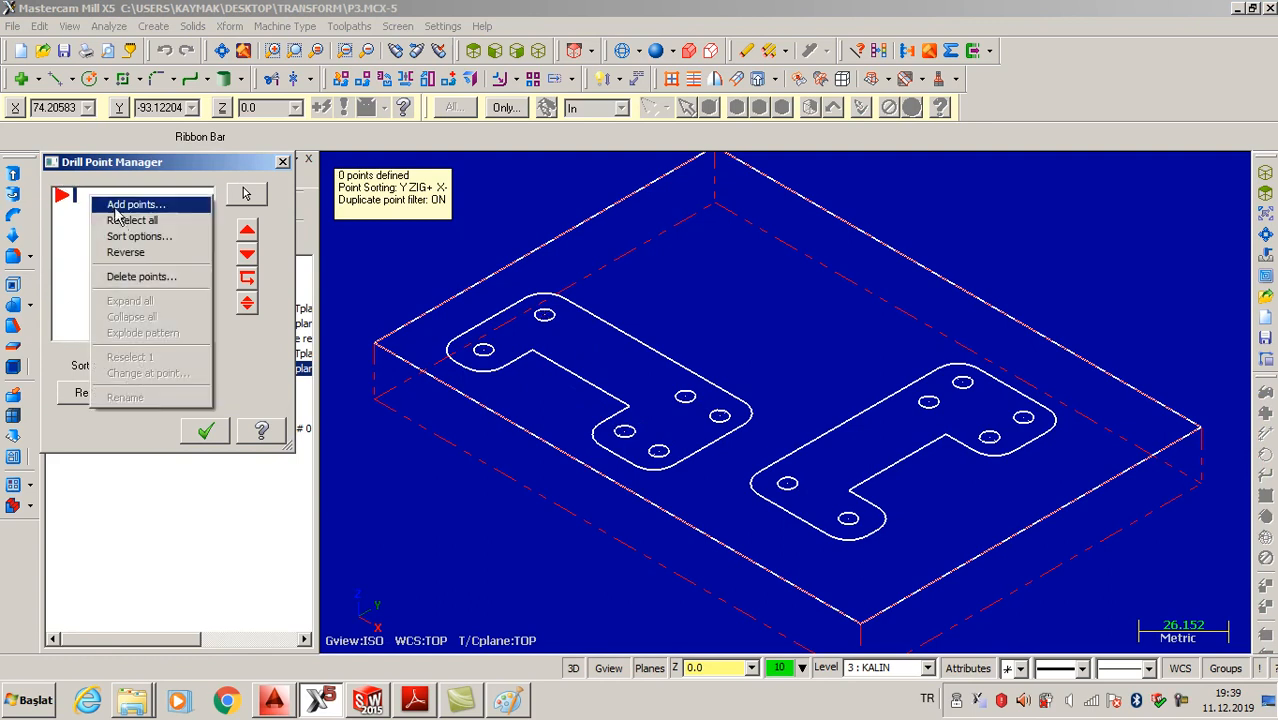
{"action": "left_click", "coordinate": [130, 204]}
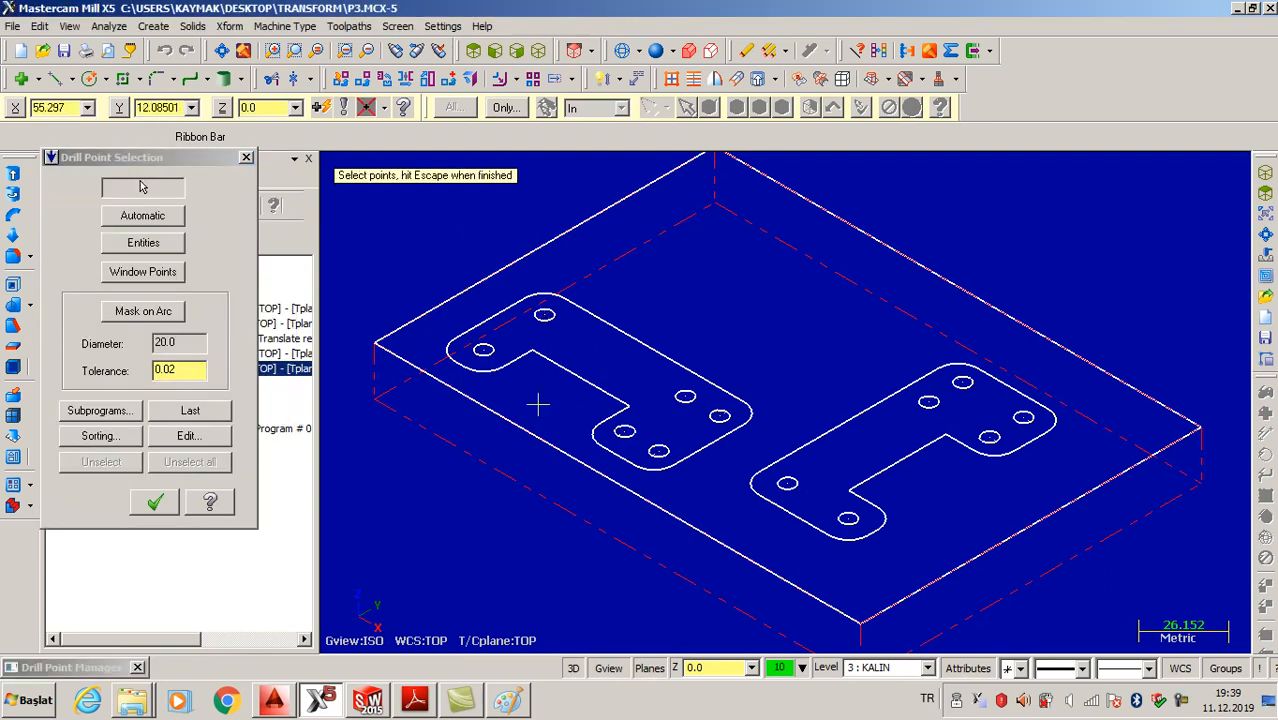
{"action": "scroll", "coordinate": [786, 483], "scroll_direction": "up", "scroll_amount": 2}
{"action": "left_click", "coordinate": [784, 479]}
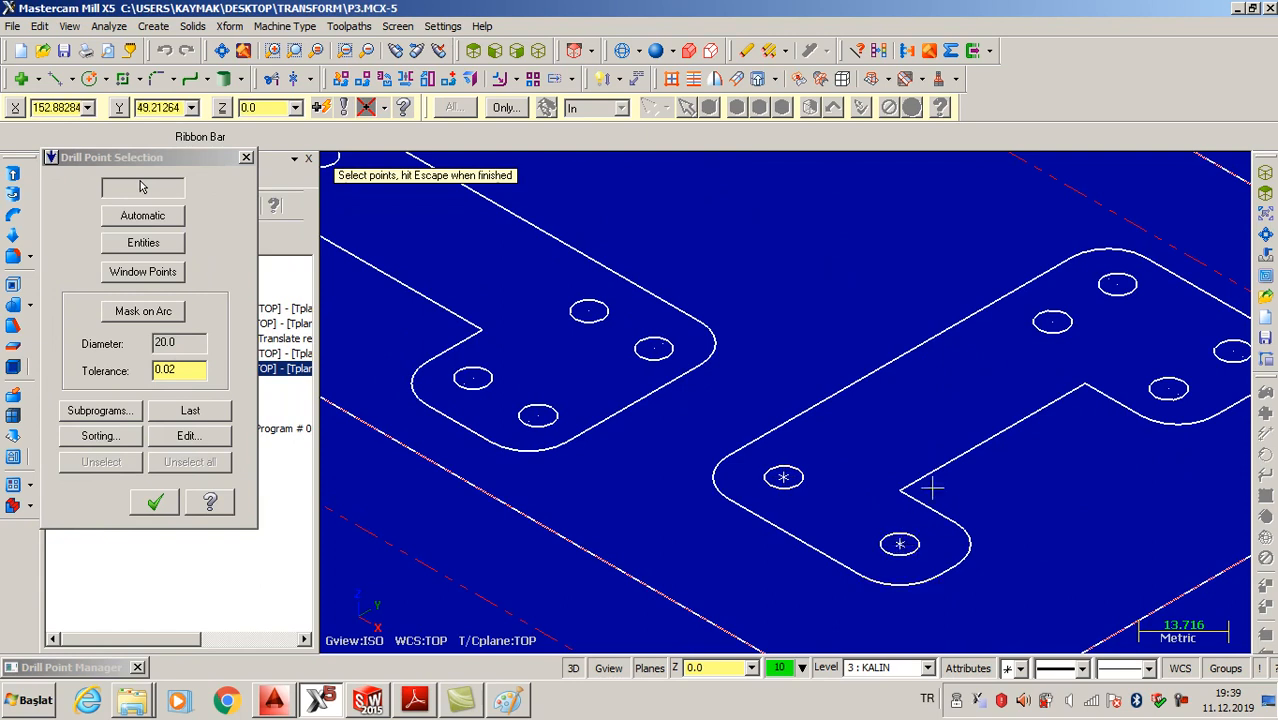
{"action": "left_click", "coordinate": [1051, 322]}
{"action": "left_click", "coordinate": [1117, 284]}
{"action": "left_click", "coordinate": [1233, 351]}
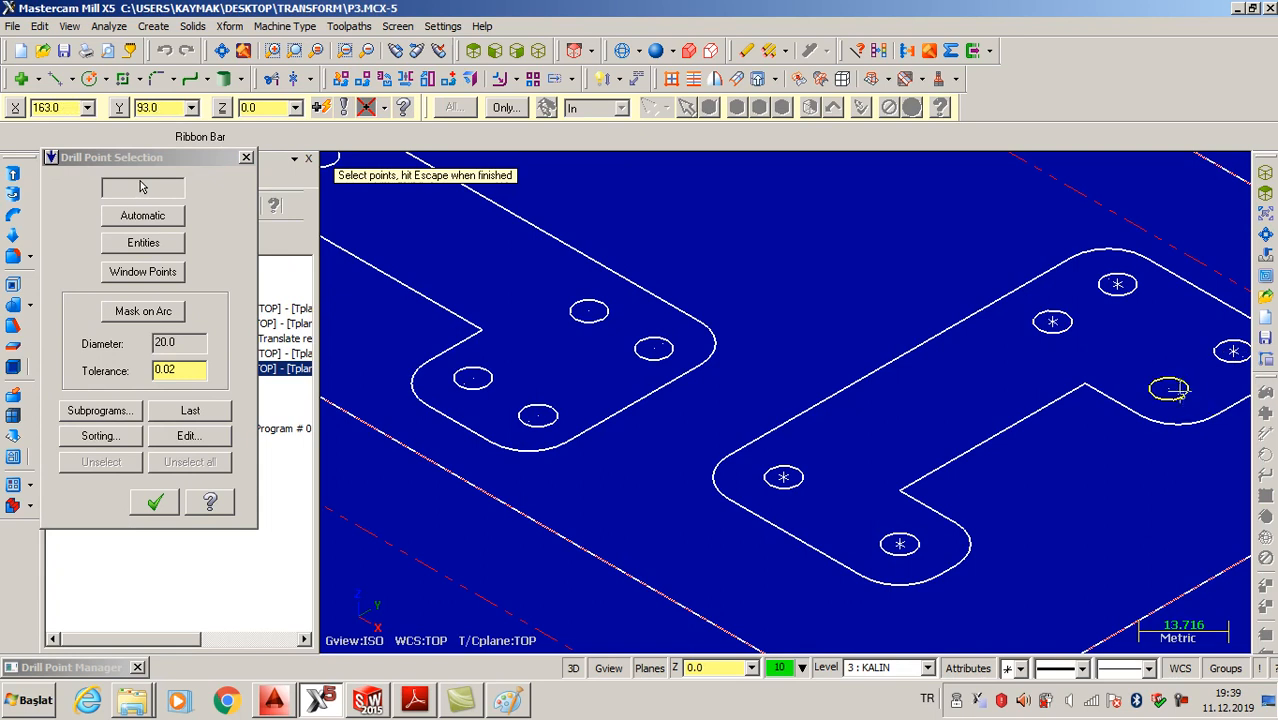
{"action": "left_click", "coordinate": [1169, 388]}
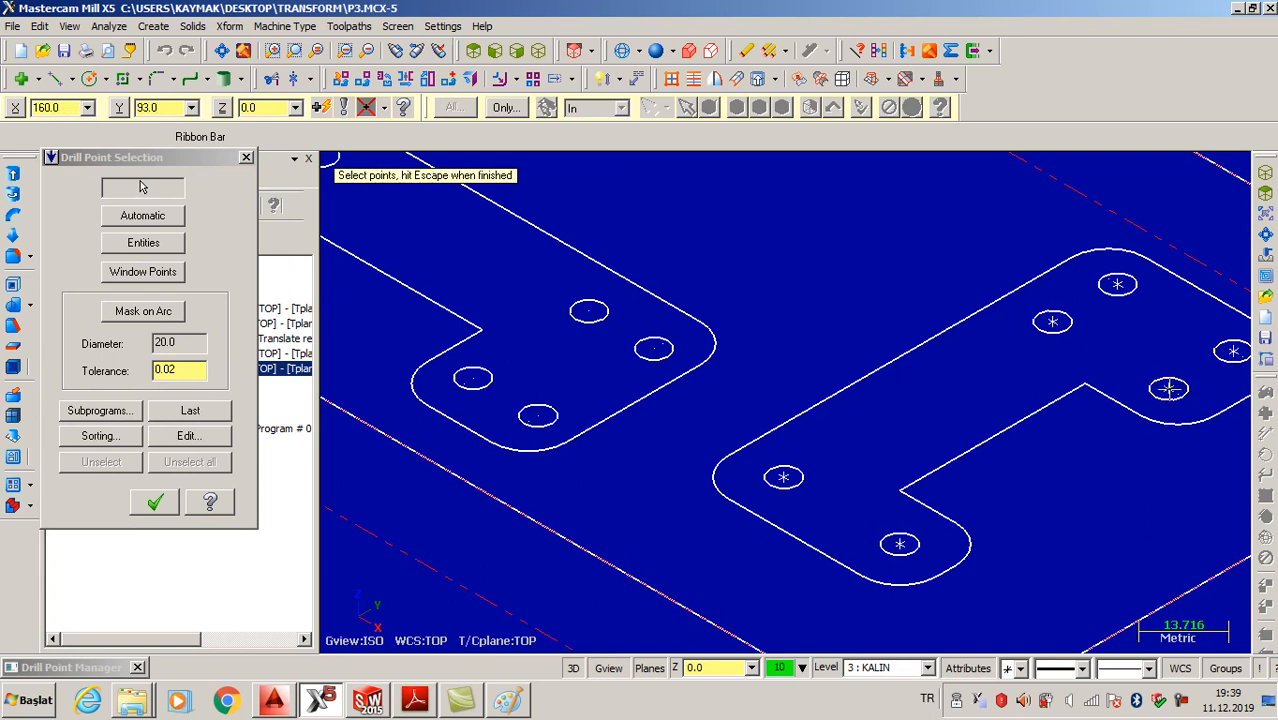
{"action": "left_click", "coordinate": [155, 502]}
{"action": "left_click", "coordinate": [204, 432]}
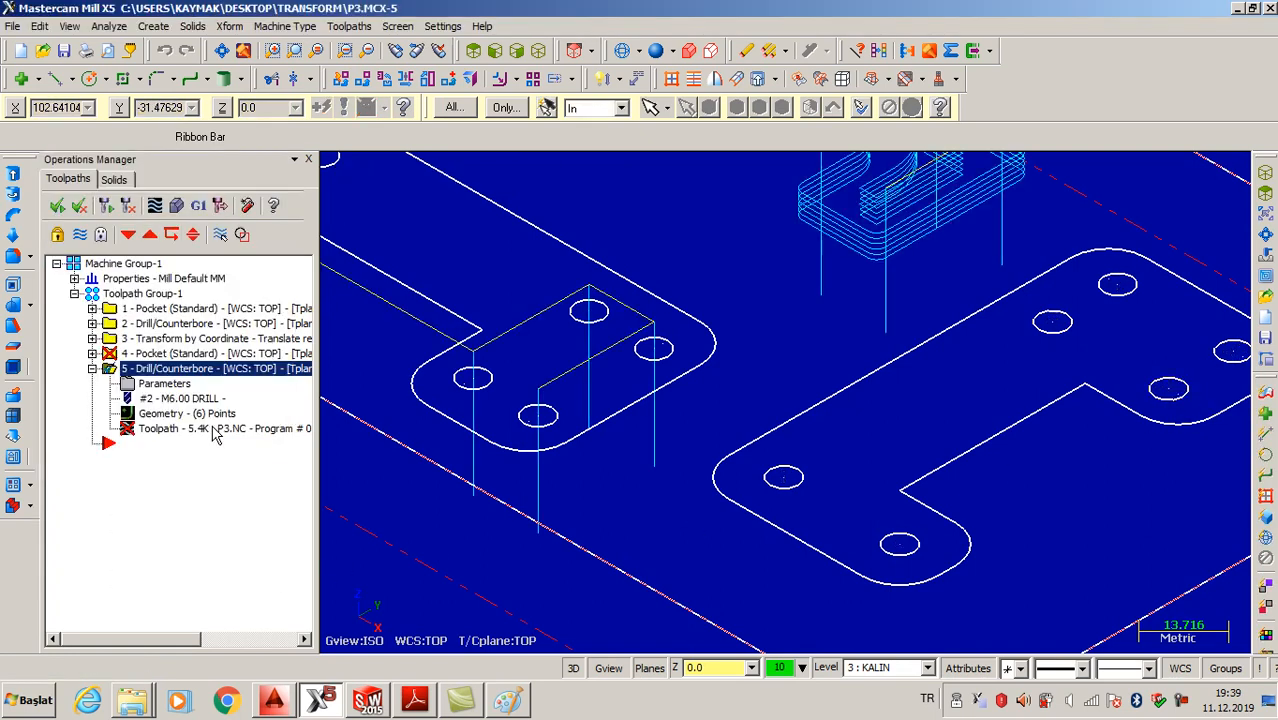
Select all five operations, regenerate the outdated ones, run the Verify simulation and close it
{"action": "scroll", "coordinate": [853, 354], "scroll_direction": "down", "scroll_amount": 7}
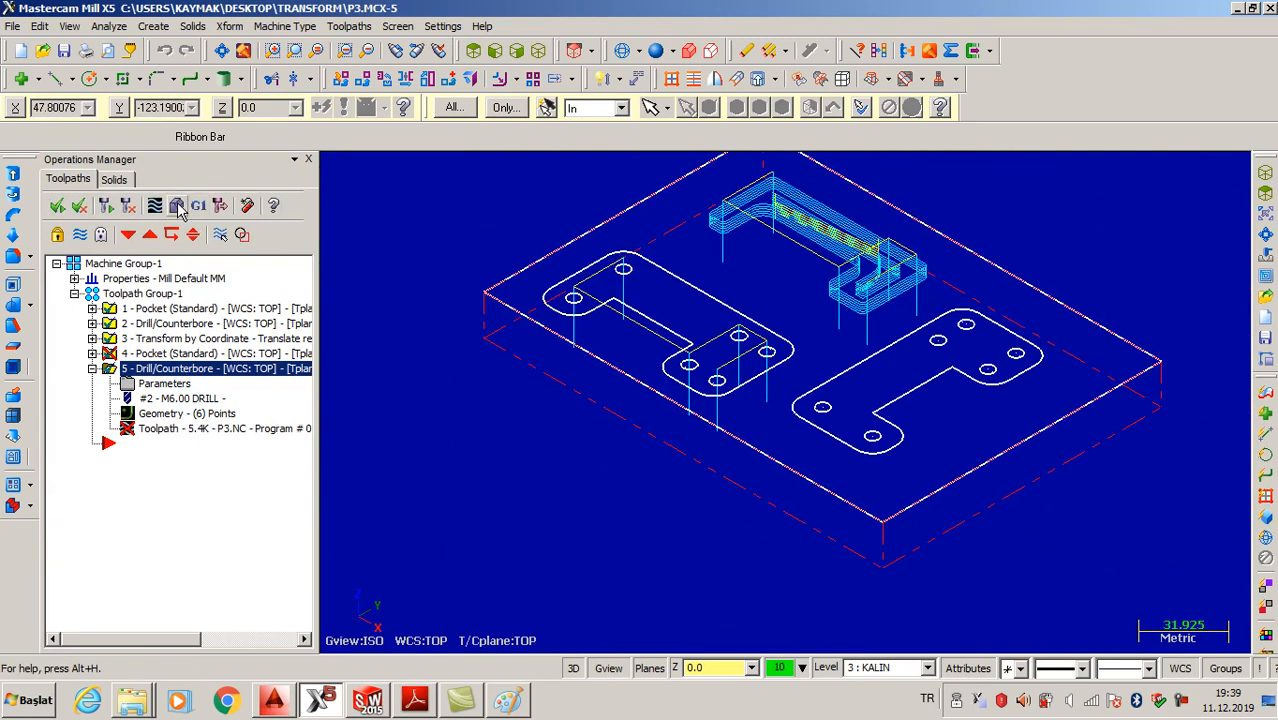
{"action": "left_click", "coordinate": [177, 206]}
{"action": "left_click", "coordinate": [272, 333]}
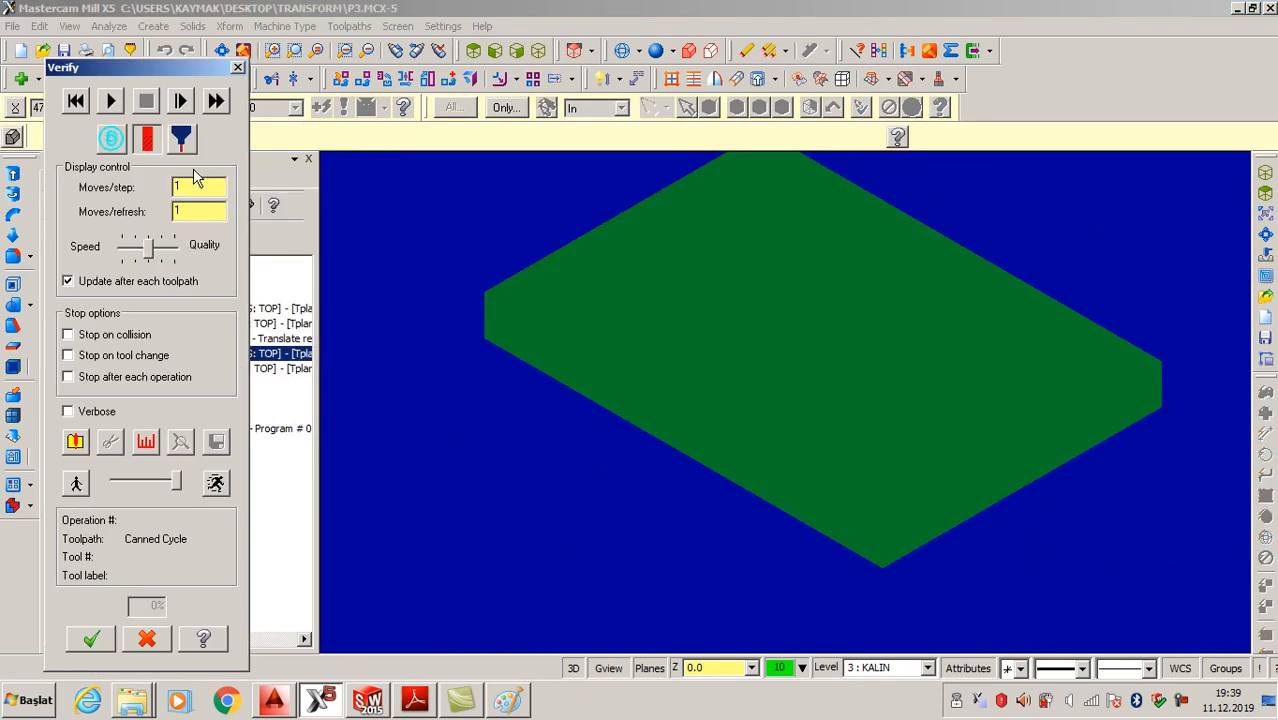
{"action": "left_click", "coordinate": [108, 101]}
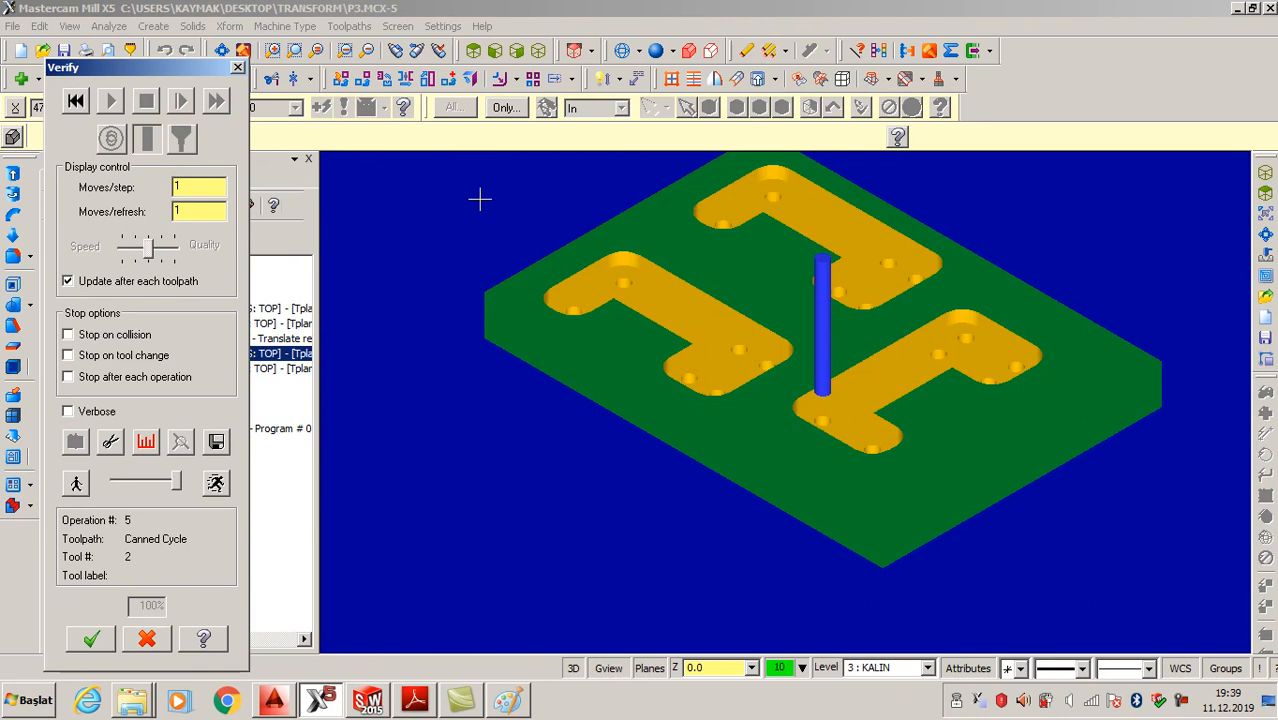
{"action": "left_click", "coordinate": [89, 640]}
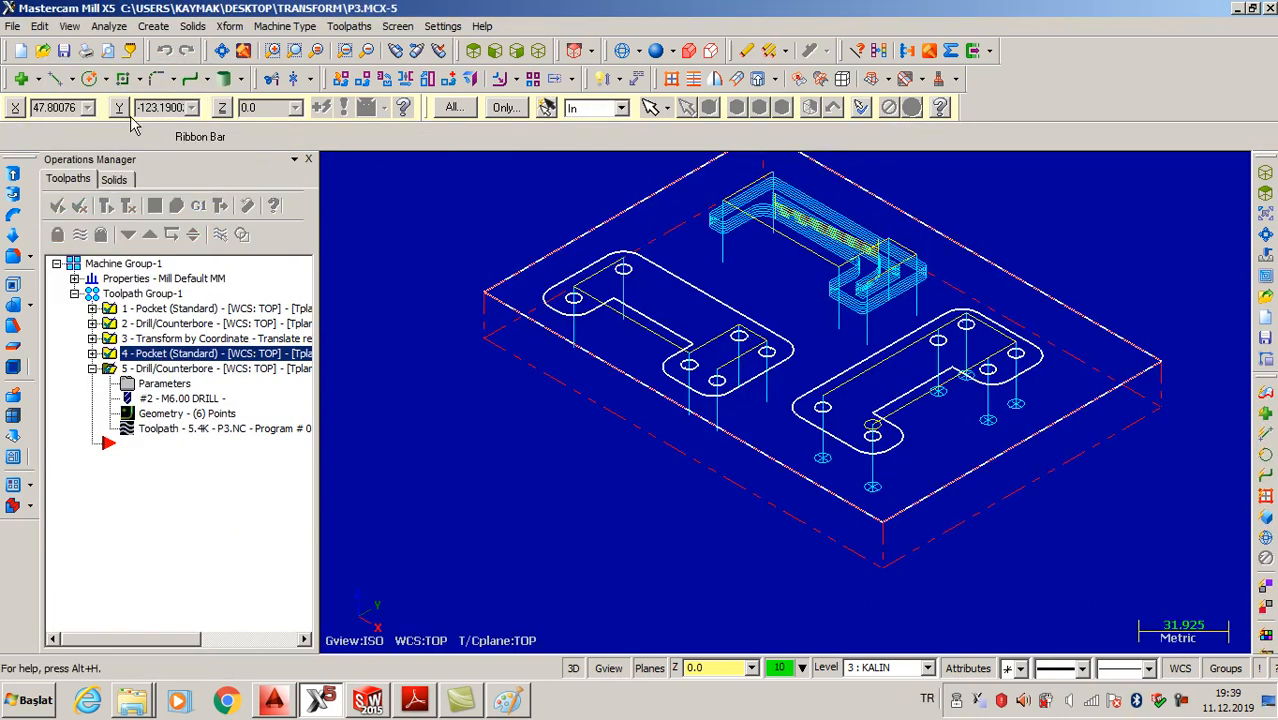
Save the part as P3 and post all operations to an NC file named P3 in the desktop TRANSFORM folder
{"action": "left_click", "coordinate": [65, 51]}
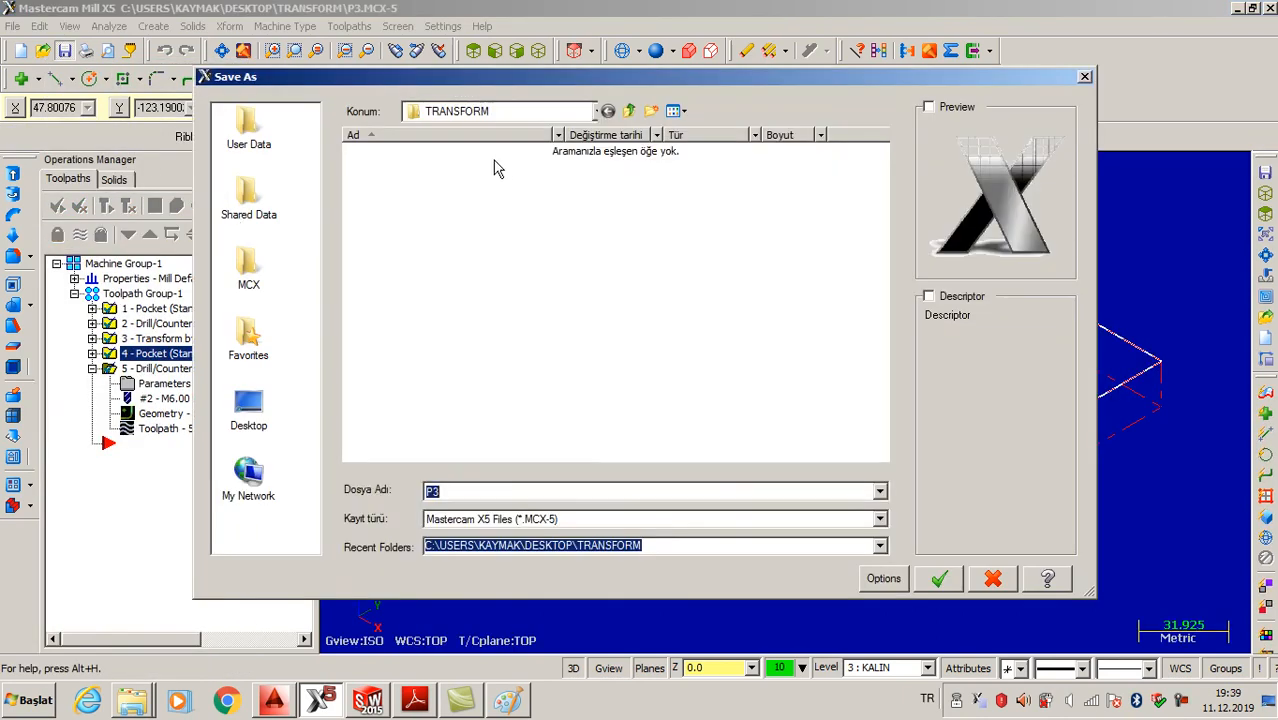
{"action": "left_click", "coordinate": [940, 580]}
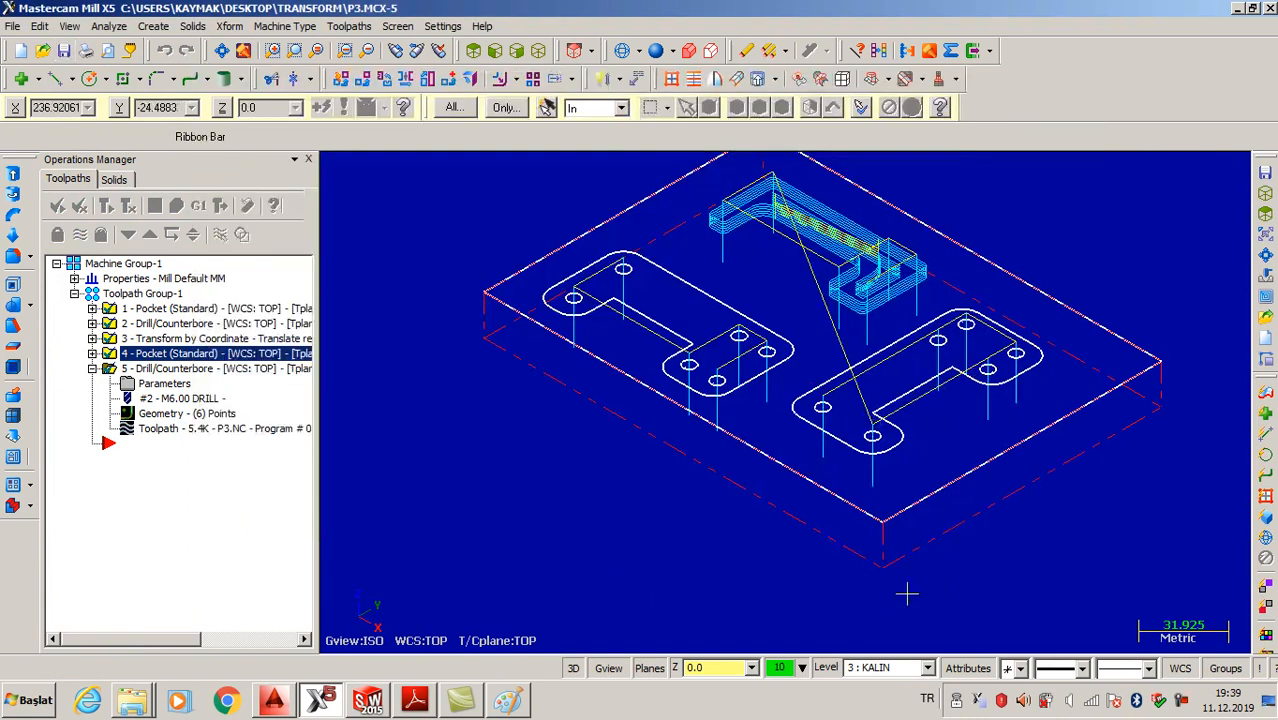
{"action": "left_click", "coordinate": [198, 205]}
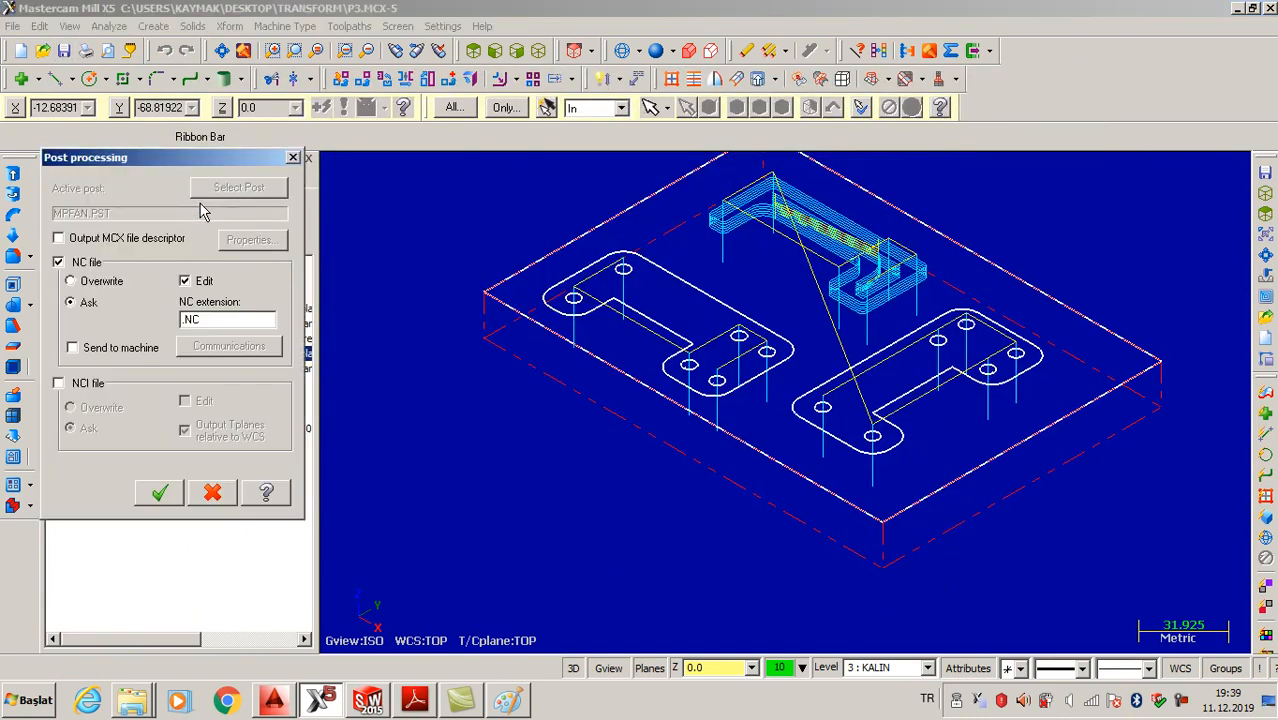
{"action": "left_click", "coordinate": [162, 495]}
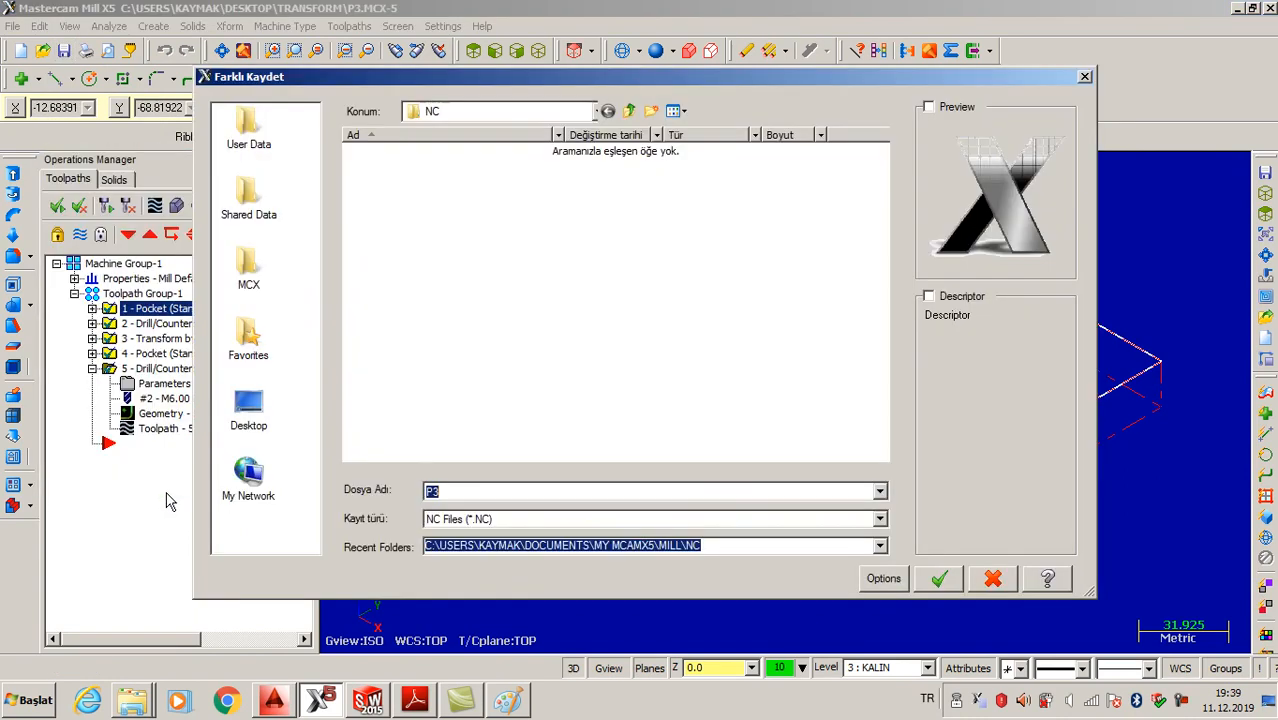
{"action": "left_click", "coordinate": [244, 414]}
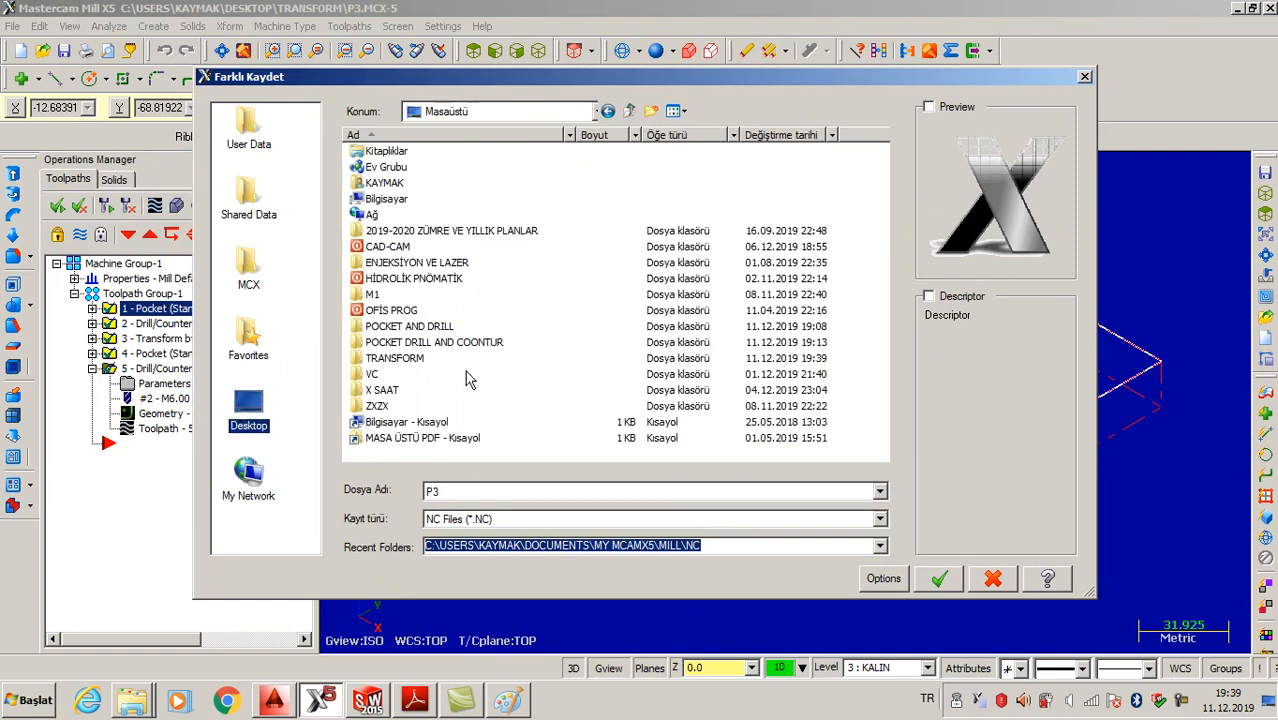
{"action": "double_click", "coordinate": [404, 358]}
{"action": "left_click", "coordinate": [932, 586]}
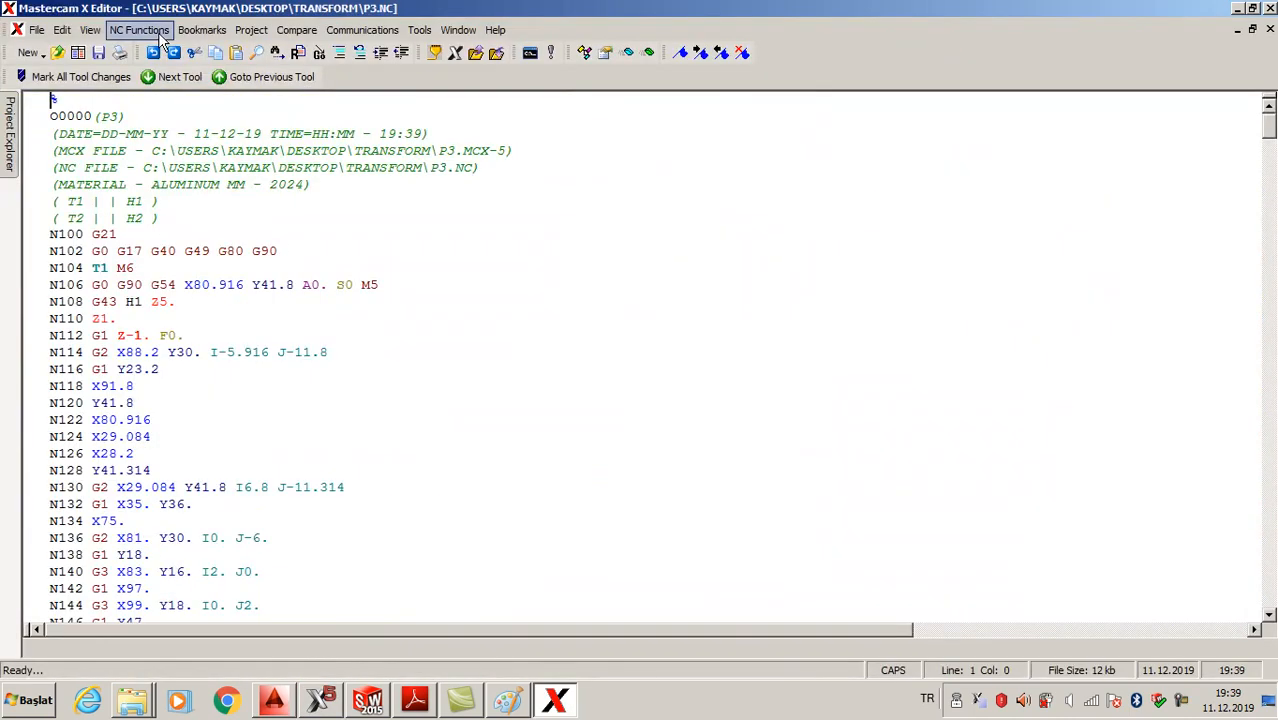
Renumber the NC program's blocks with starting sequence number 1 and increment 1
{"action": "left_click", "coordinate": [140, 30]}
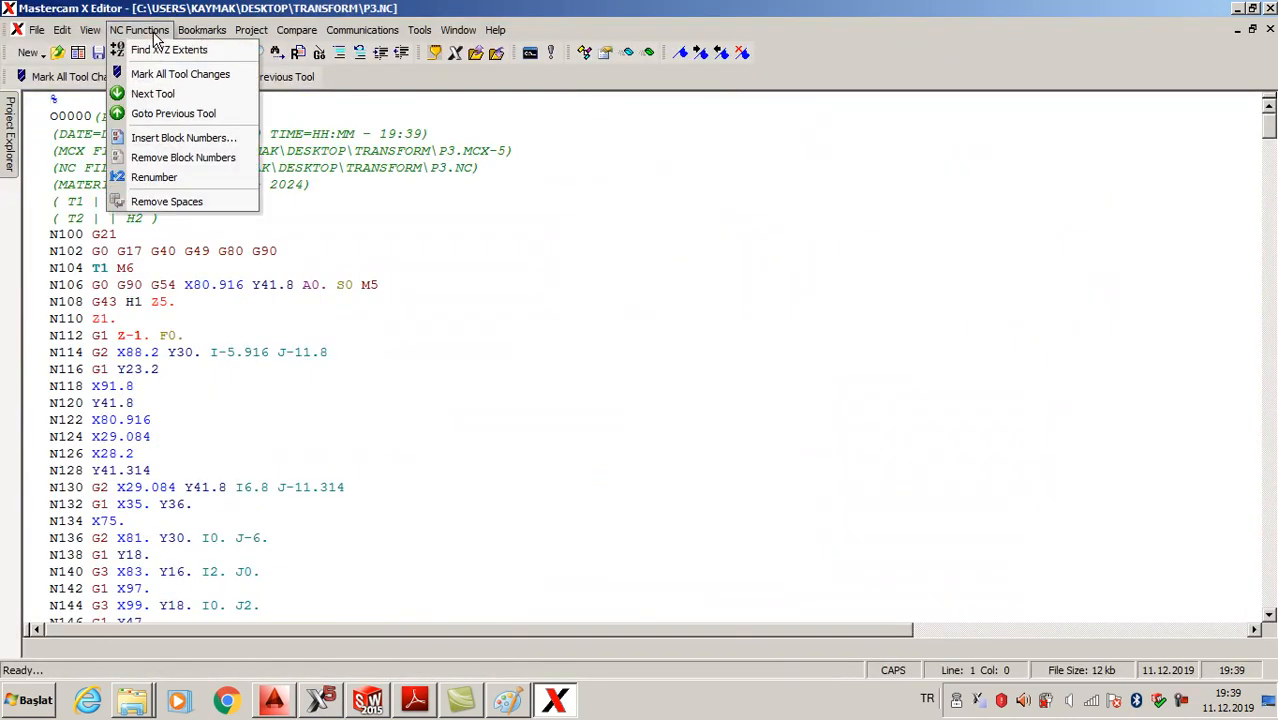
{"action": "left_click", "coordinate": [148, 188]}
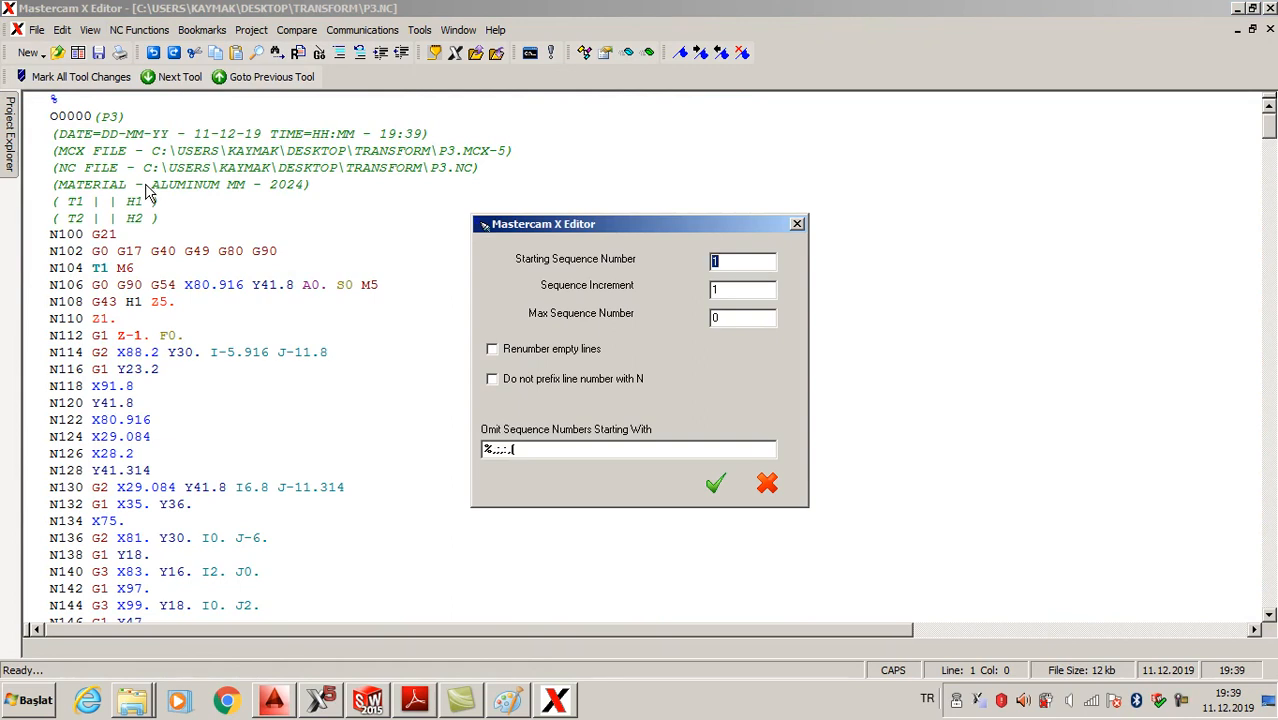
{"action": "left_click", "coordinate": [715, 484]}
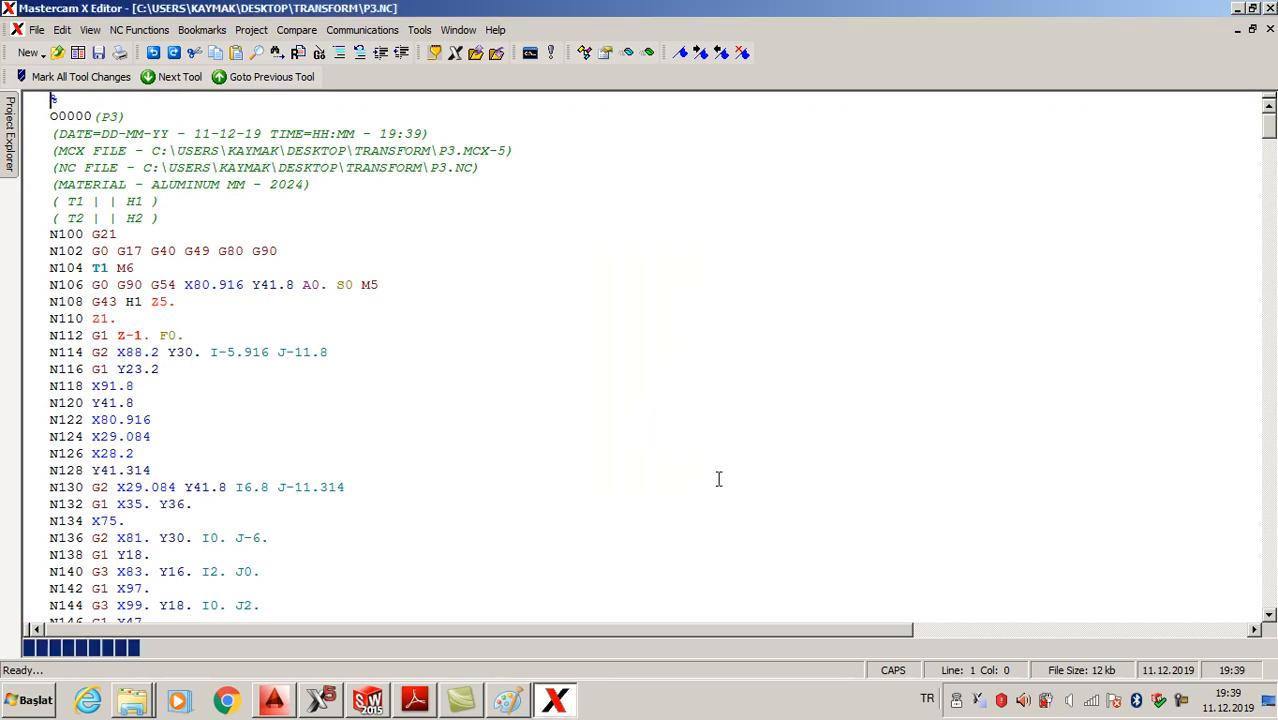
Examine the NC program down to its last block, save the changes to P3.NC and close the editor
{"action": "scroll", "coordinate": [760, 375], "scroll_direction": "down", "scroll_amount": 8}
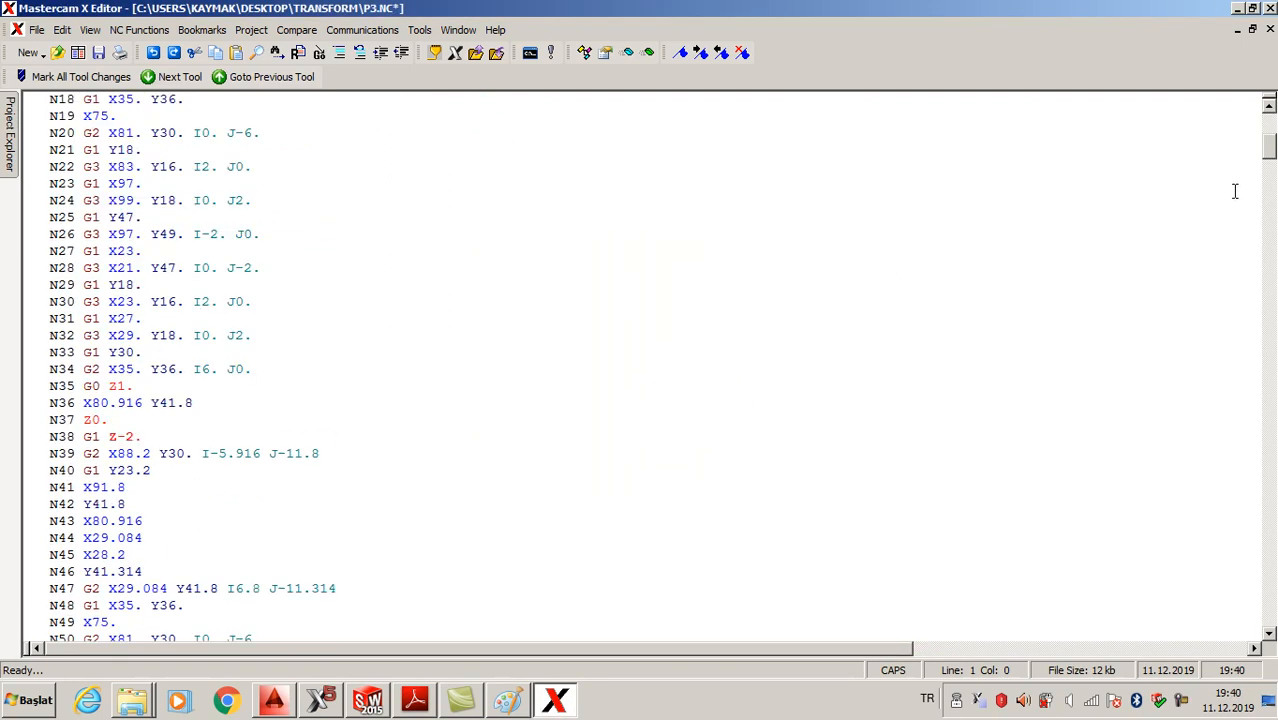
{"action": "left_click_drag", "start_coordinate": [1268, 147], "coordinate": [1268, 608]}
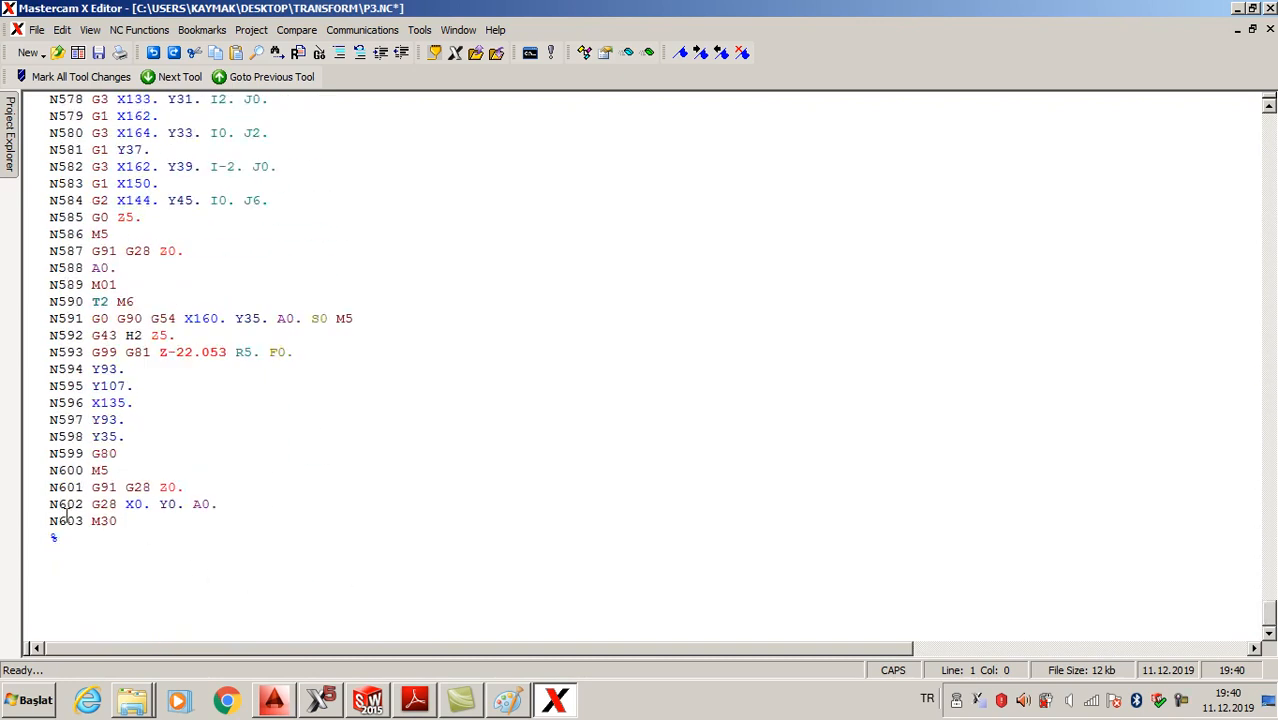
{"action": "left_click", "coordinate": [34, 522]}
{"action": "left_click", "coordinate": [389, 446]}
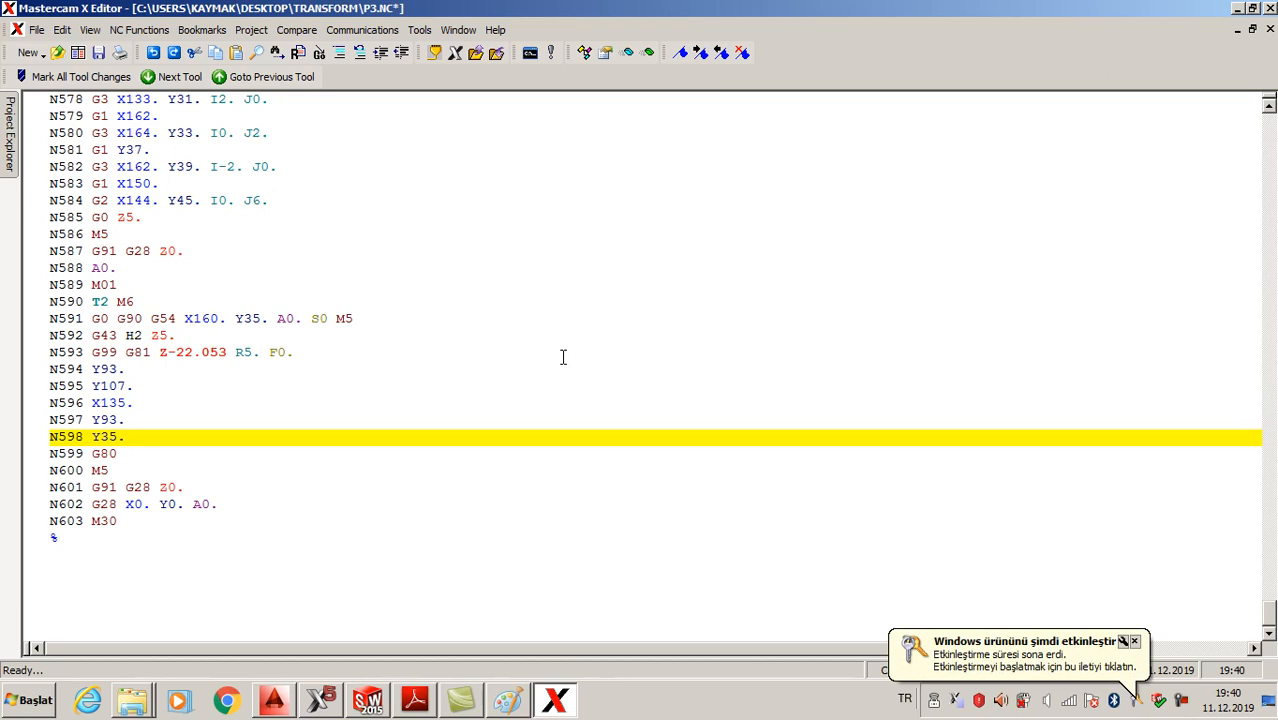
{"action": "left_click", "coordinate": [1270, 8]}
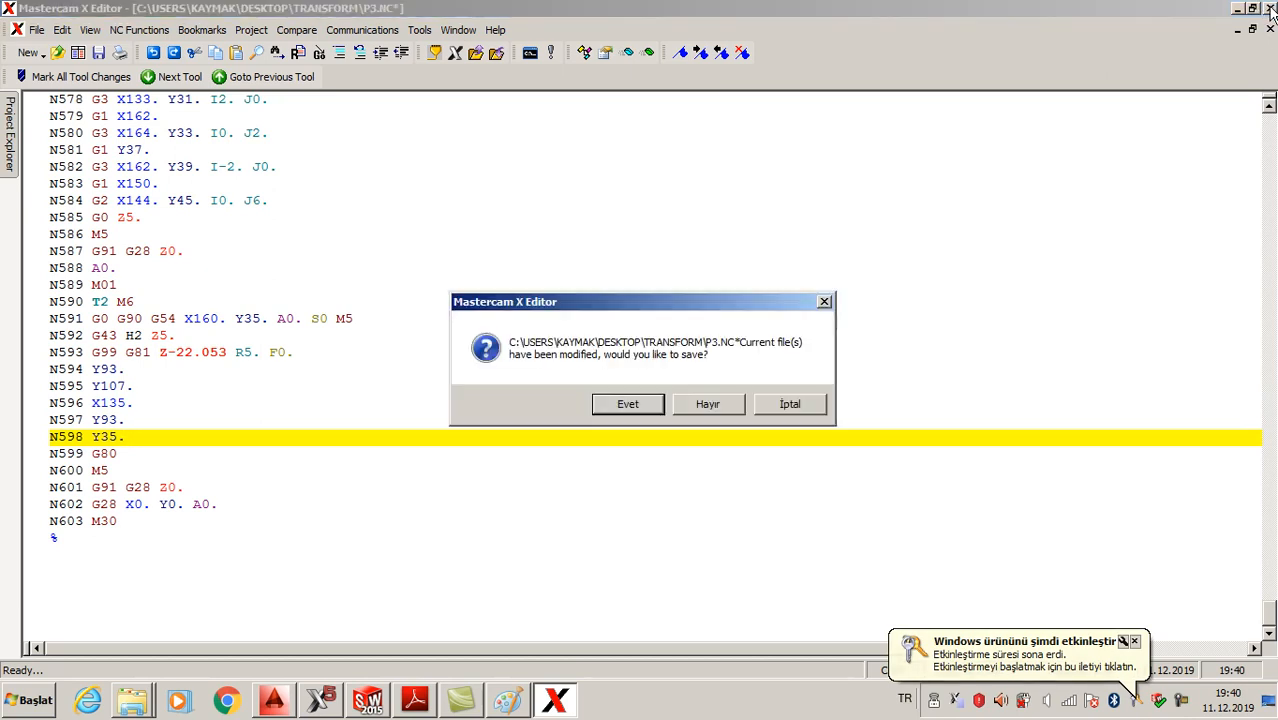
{"action": "left_click", "coordinate": [628, 405]}
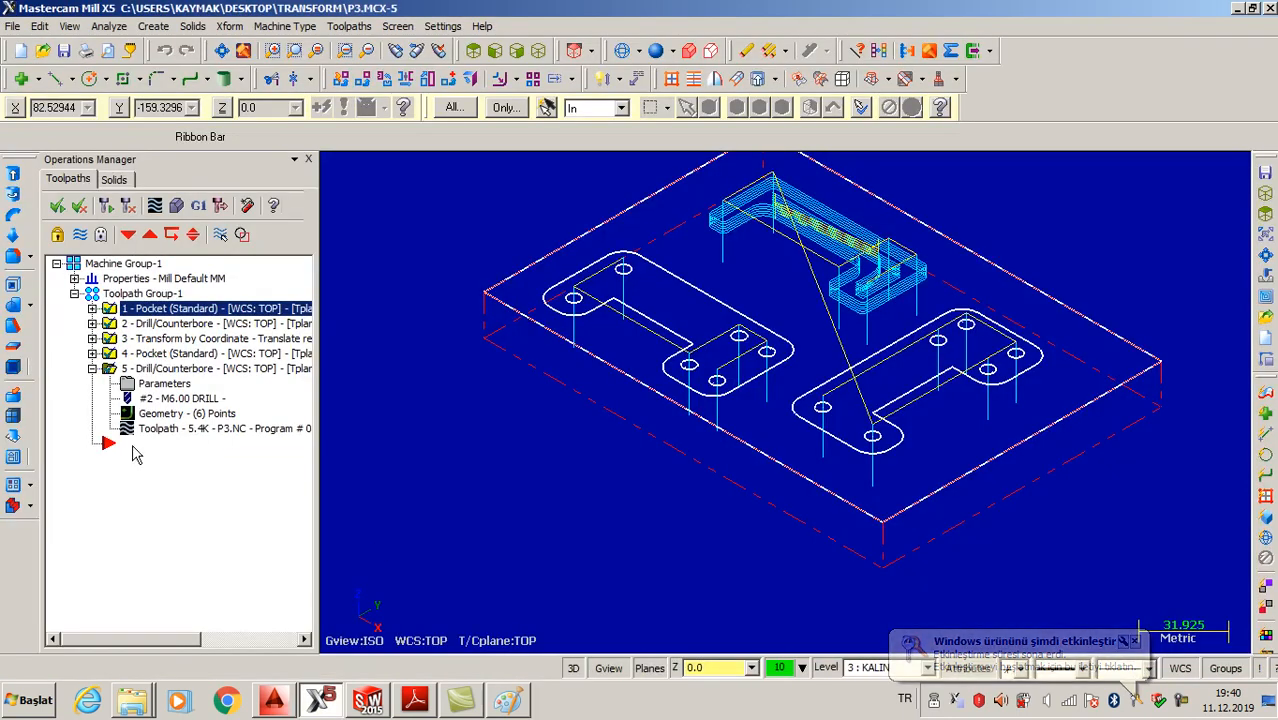
Enable incremental Subprogram output in the Transform by Coordinate operation's parameters
{"action": "left_click", "coordinate": [93, 339]}
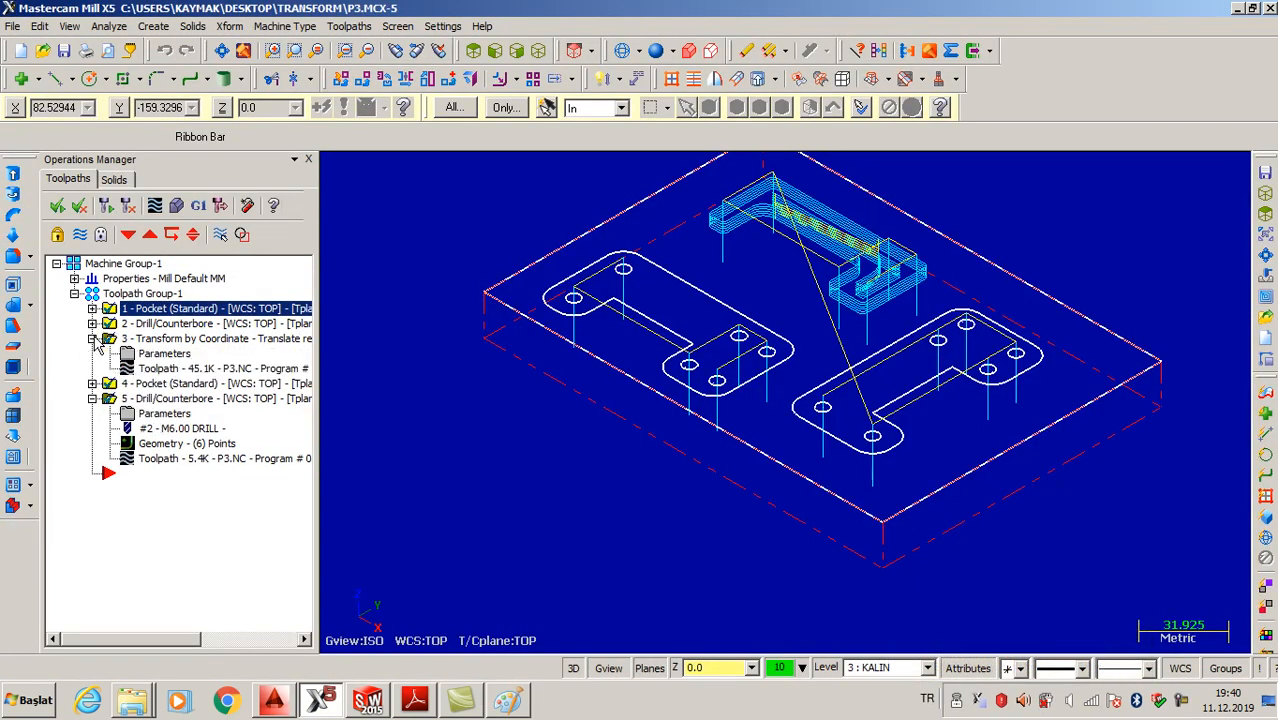
{"action": "left_click", "coordinate": [157, 355]}
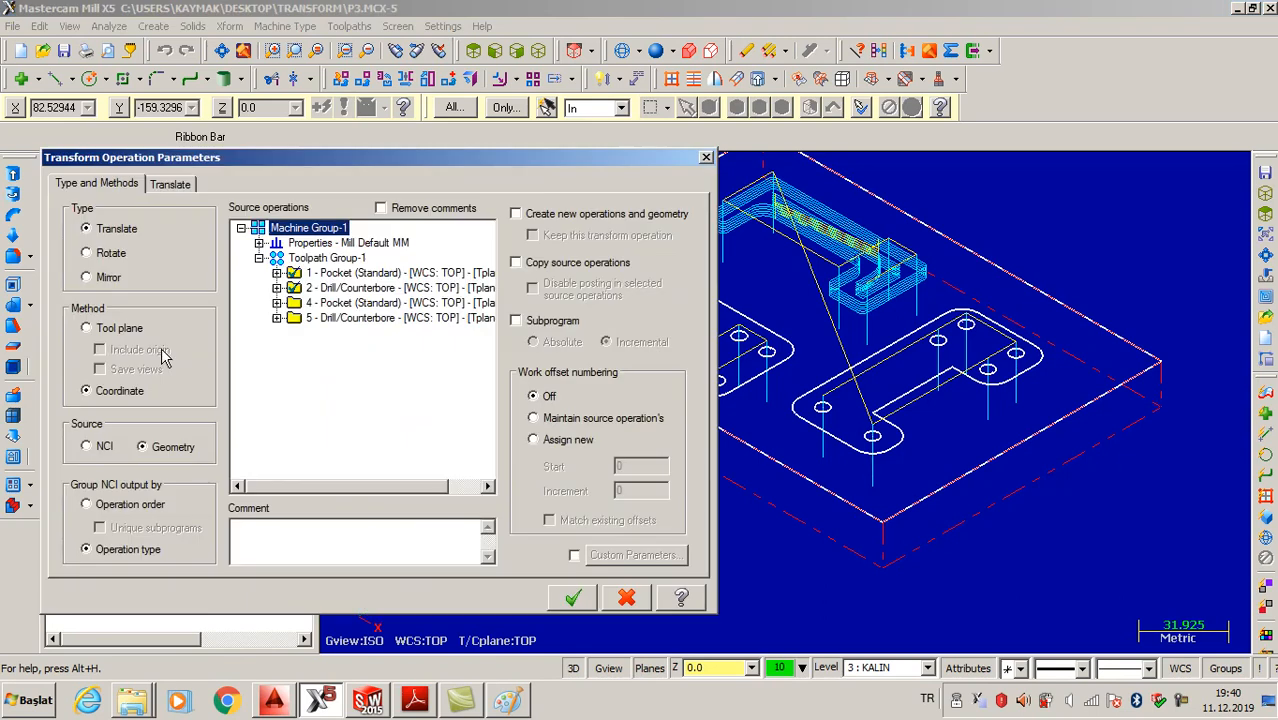
{"action": "left_click", "coordinate": [516, 321]}
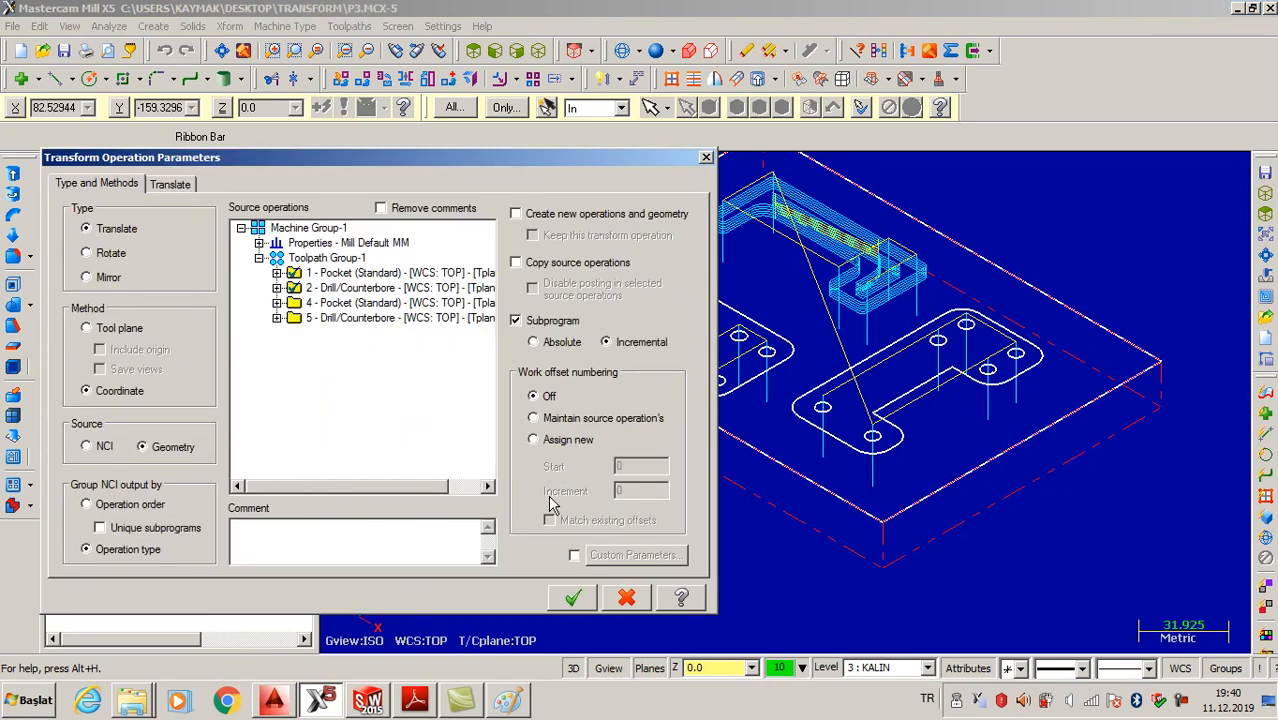
{"action": "left_click", "coordinate": [572, 597]}
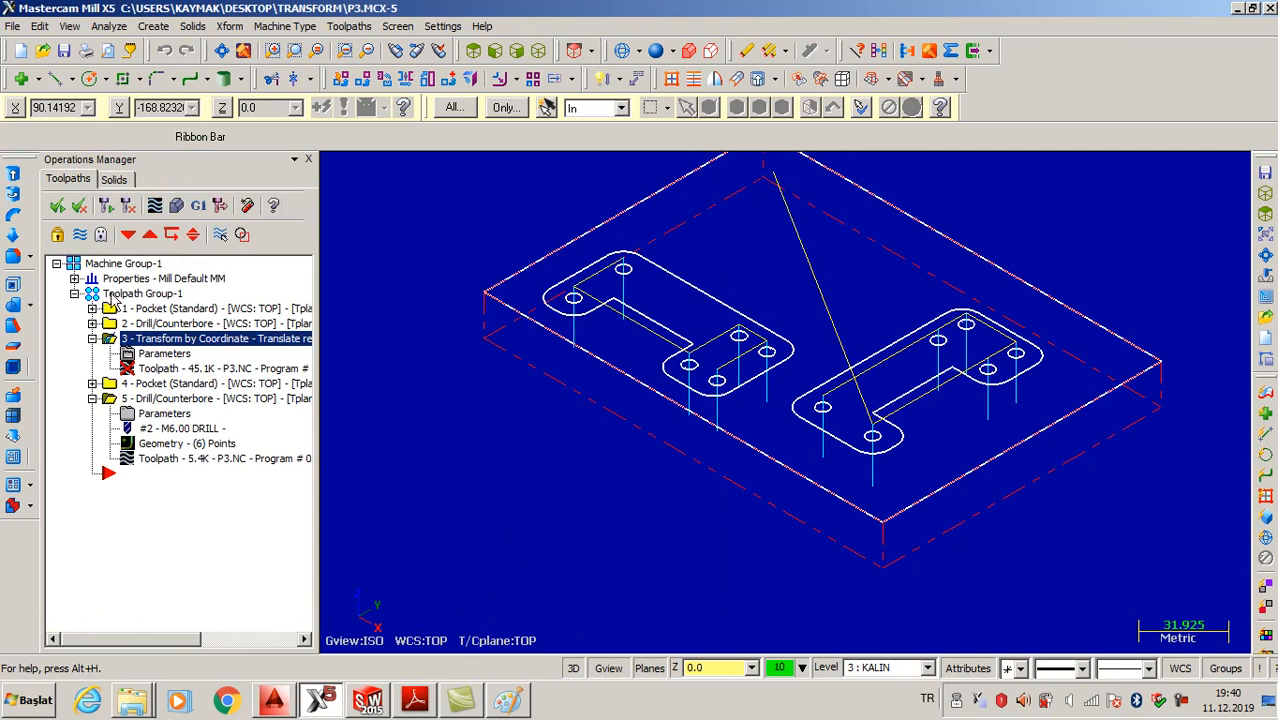
Select all operations, regenerate the changed transform operation and run the Verify simulation on the stock
{"action": "left_click", "coordinate": [57, 205]}
{"action": "left_click", "coordinate": [176, 205]}
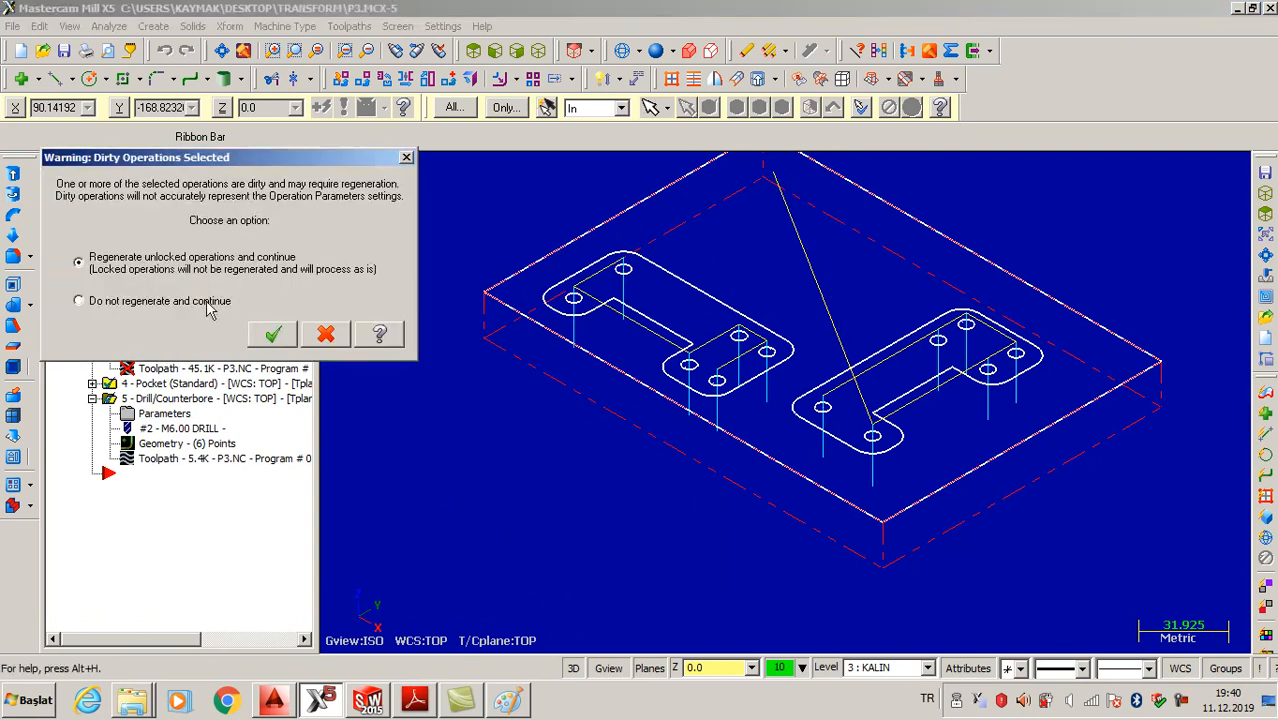
{"action": "left_click", "coordinate": [273, 335]}
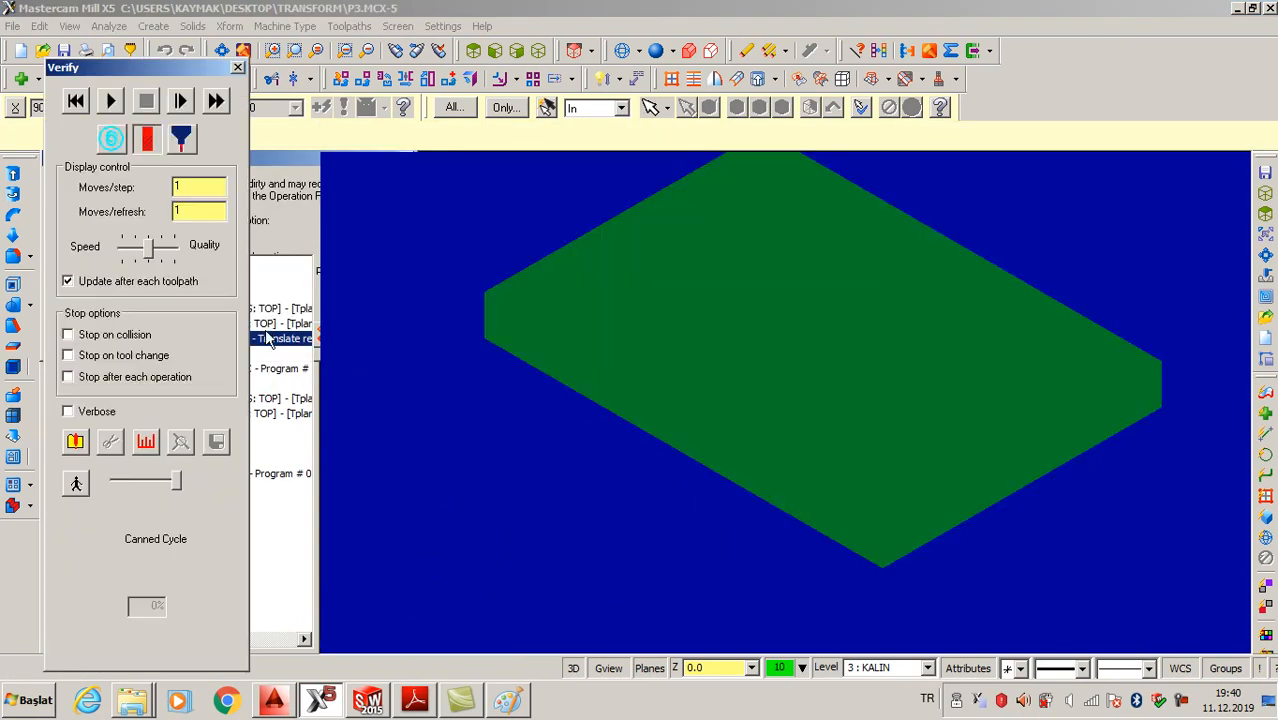
{"action": "left_click", "coordinate": [110, 101]}
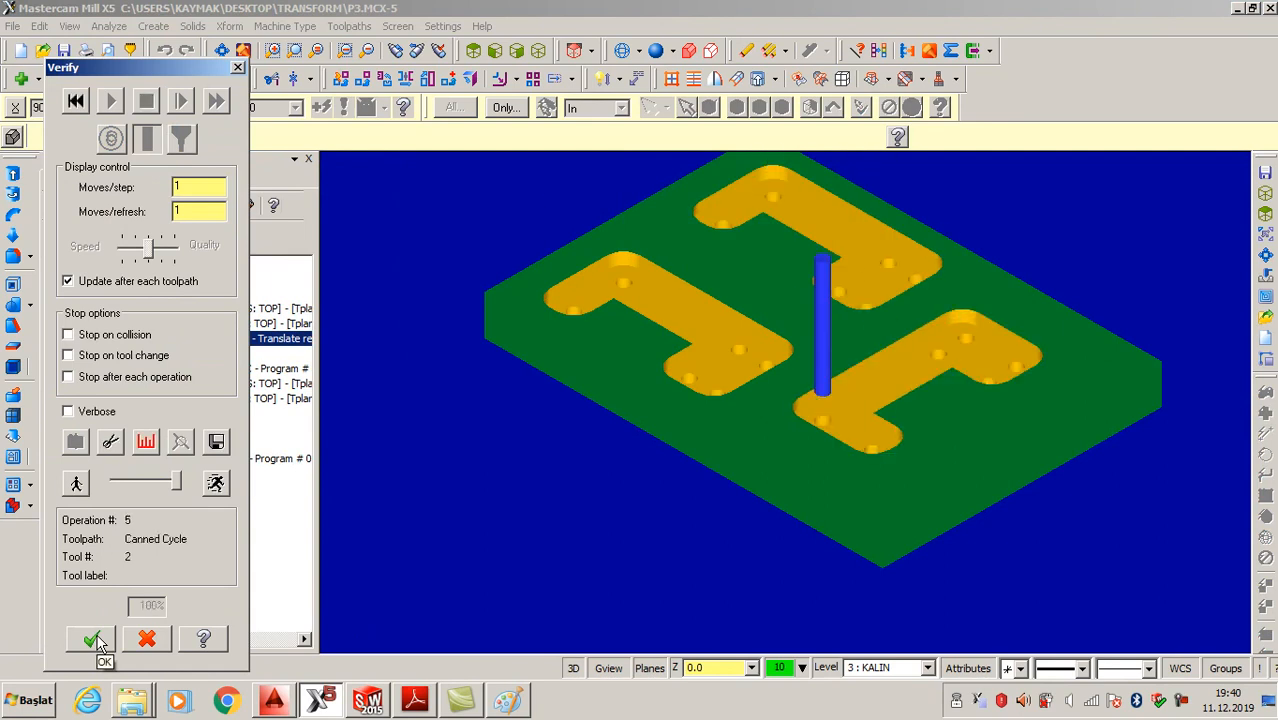
Close the Verify simulation, post process the selected operations and save the NC code over the existing P3.NC
{"action": "left_click", "coordinate": [91, 640]}
{"action": "left_click", "coordinate": [195, 208]}
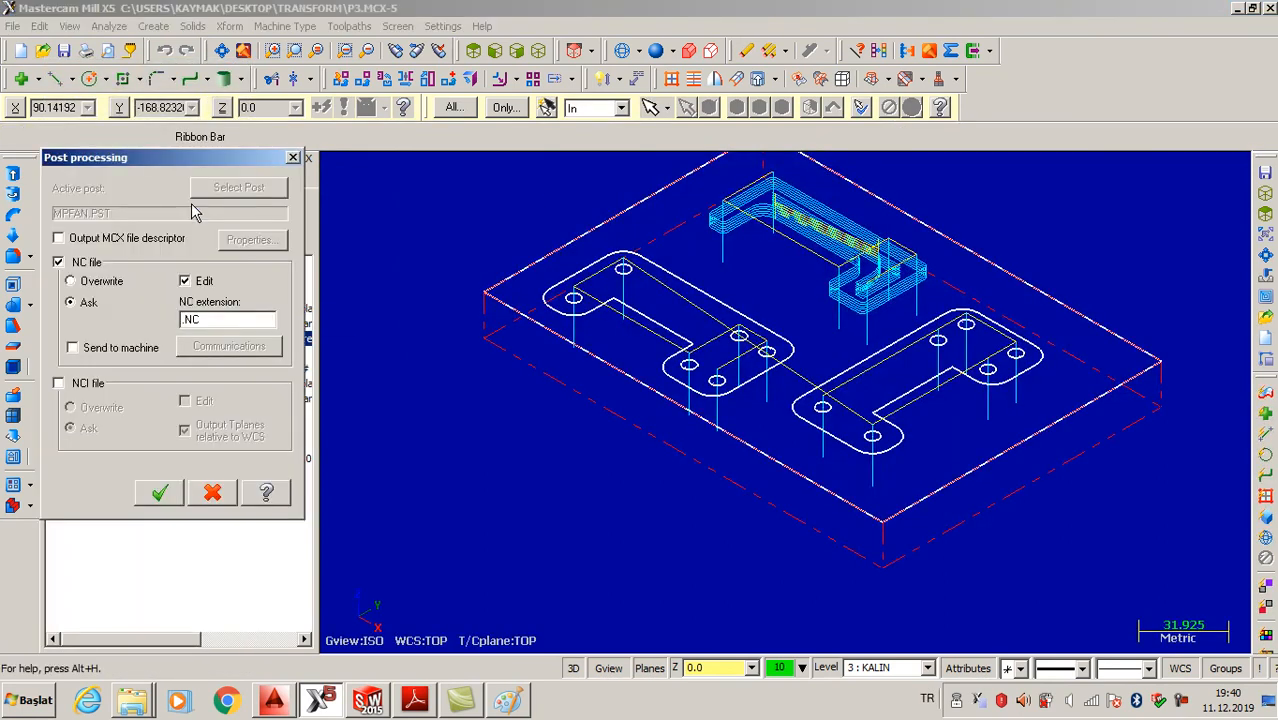
{"action": "left_click", "coordinate": [171, 500]}
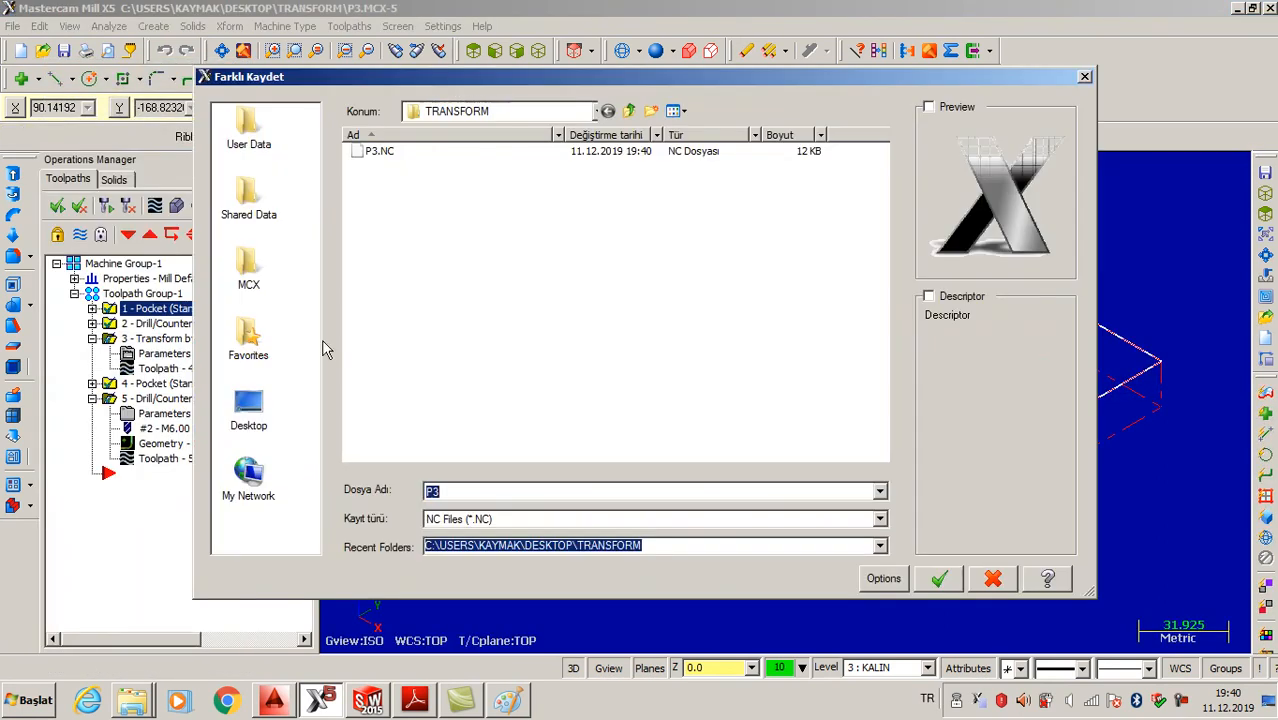
{"action": "left_click", "coordinate": [389, 154]}
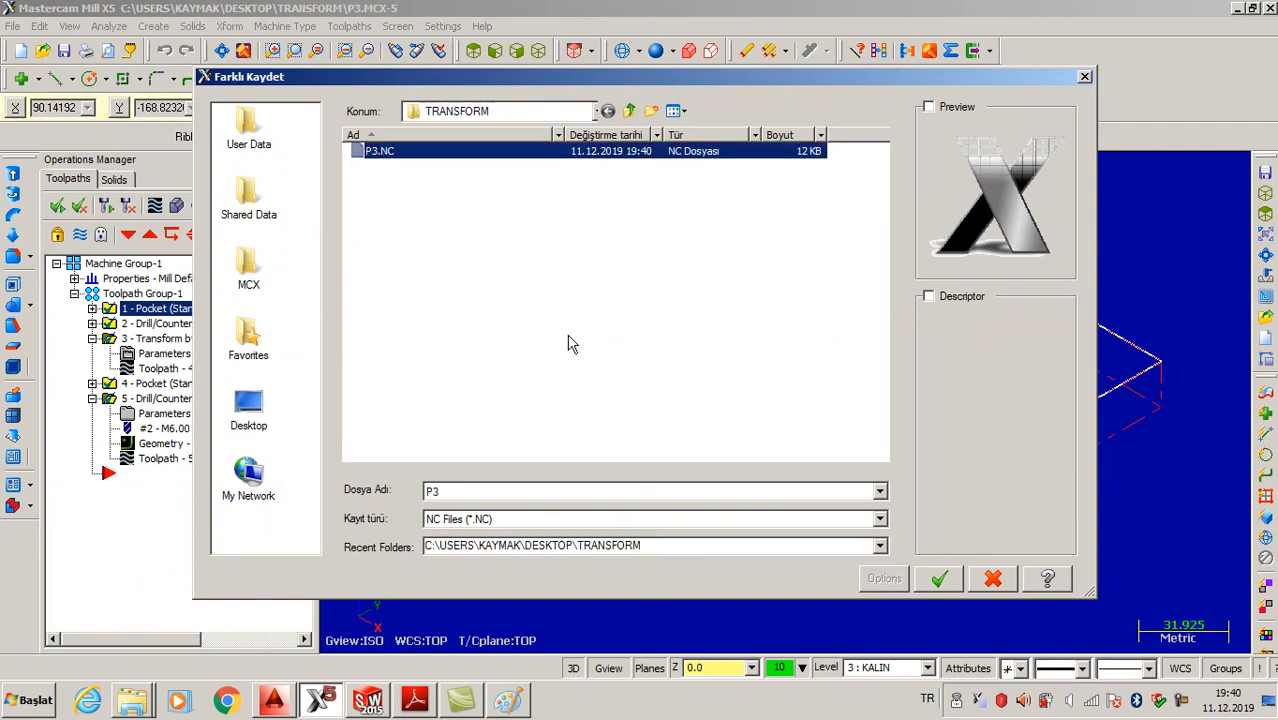
{"action": "left_click", "coordinate": [938, 582]}
{"action": "left_click", "coordinate": [699, 354]}
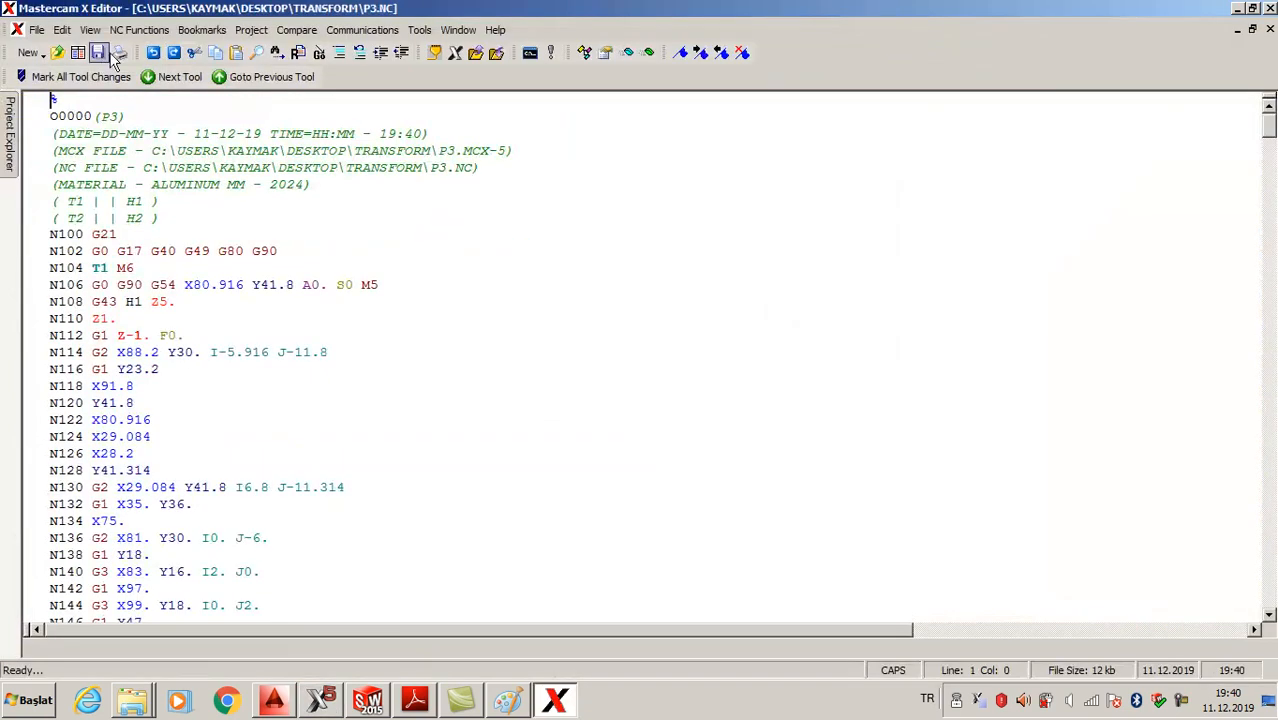
Renumber the newly posted program's blocks with starting sequence number 1 and sequence increment 1
{"action": "left_click", "coordinate": [136, 29]}
{"action": "left_click", "coordinate": [150, 174]}
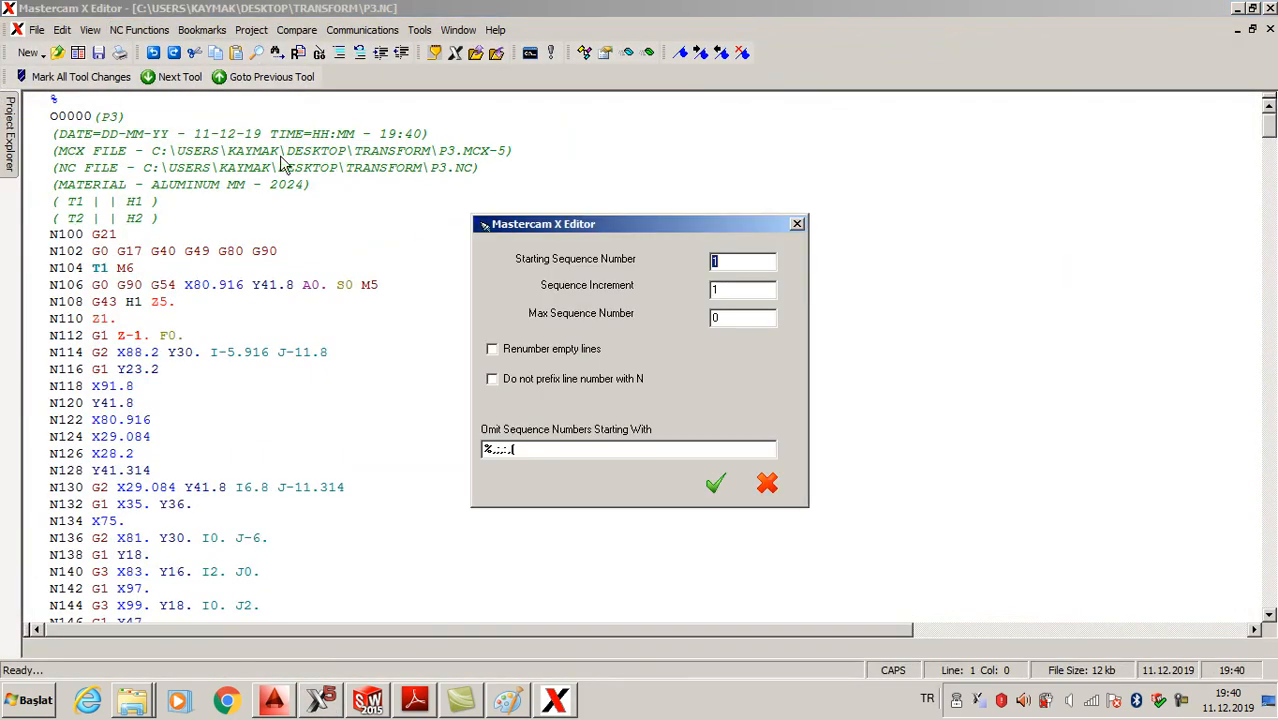
{"action": "left_click", "coordinate": [715, 483]}
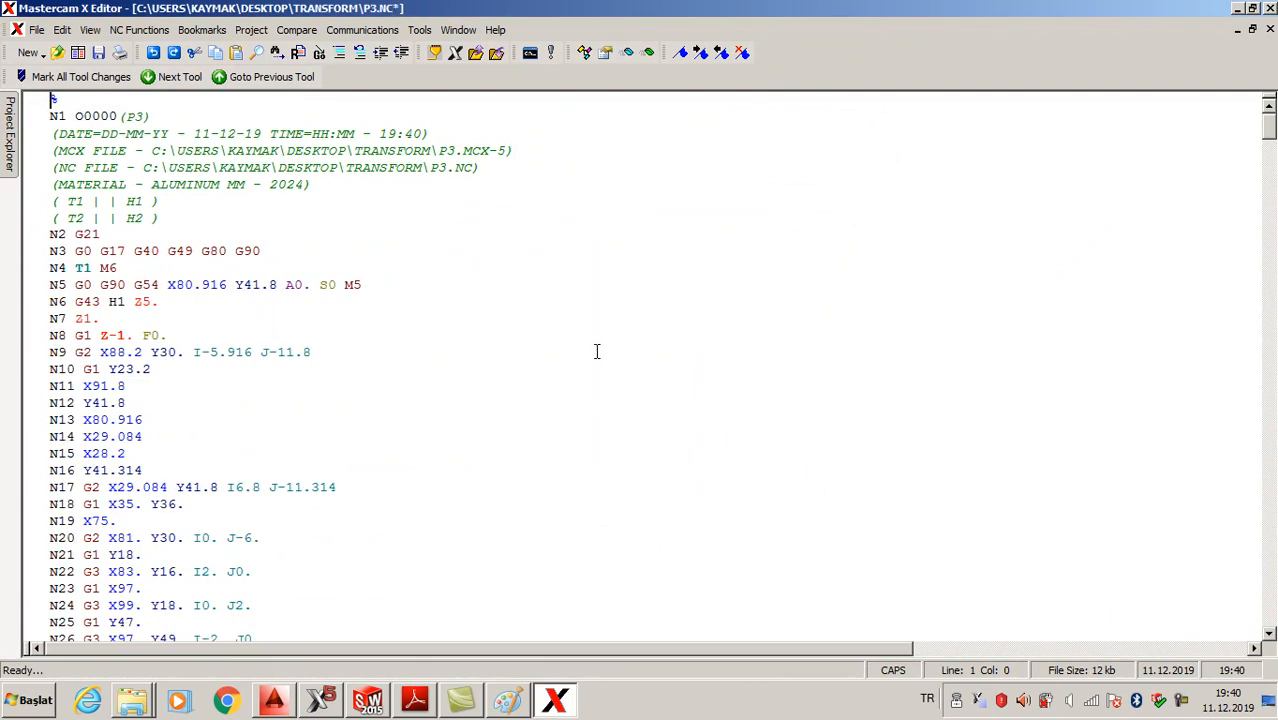
Examine the renumbered program down to its end, including the O0002 drilling subprogram
{"action": "scroll", "coordinate": [497, 360], "scroll_direction": "down", "scroll_amount": 1}
{"action": "scroll", "coordinate": [497, 360], "scroll_direction": "down", "scroll_amount": 20}
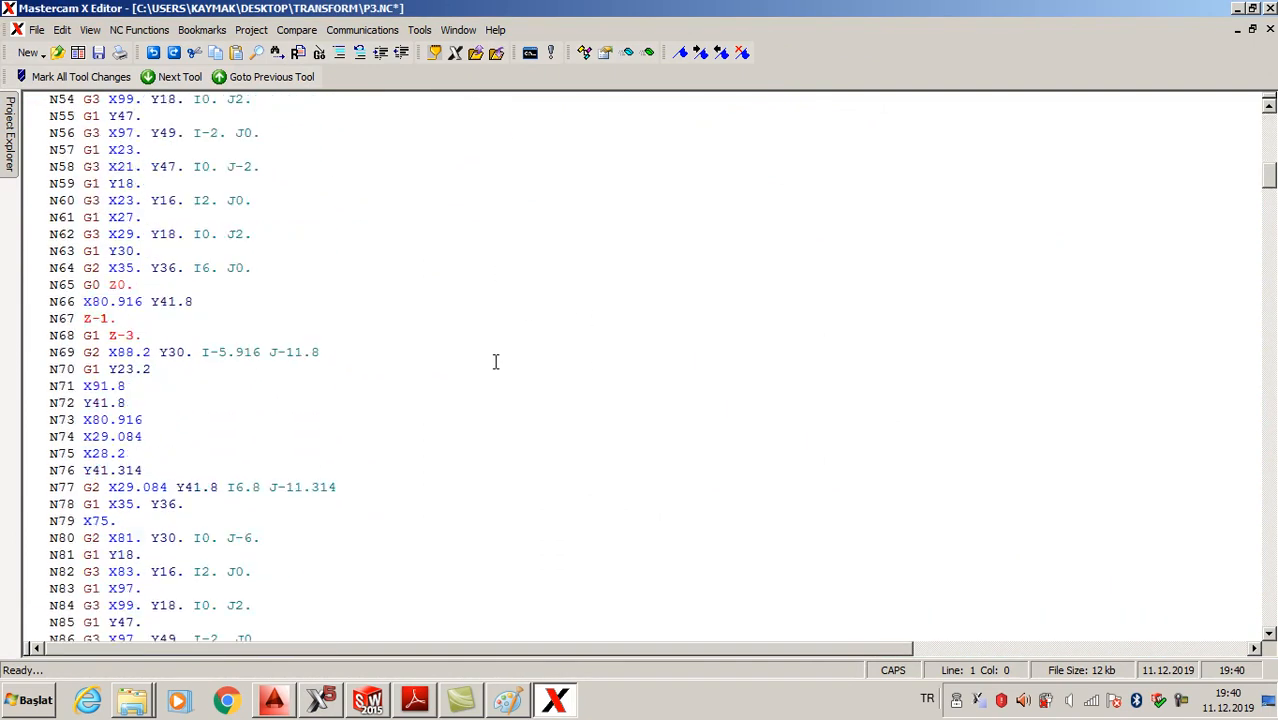
{"action": "scroll", "coordinate": [495, 361], "scroll_direction": "down", "scroll_amount": 20}
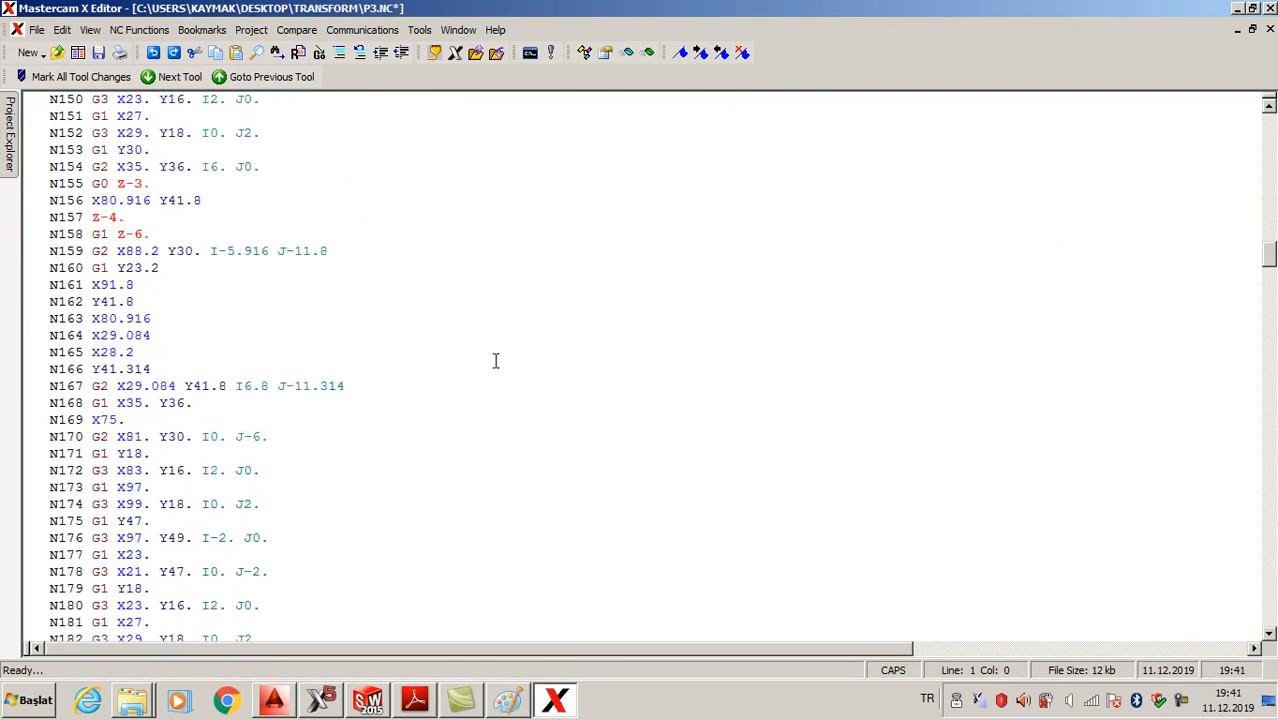
{"action": "left_click_drag", "start_coordinate": [1268, 285], "coordinate": [1268, 628]}
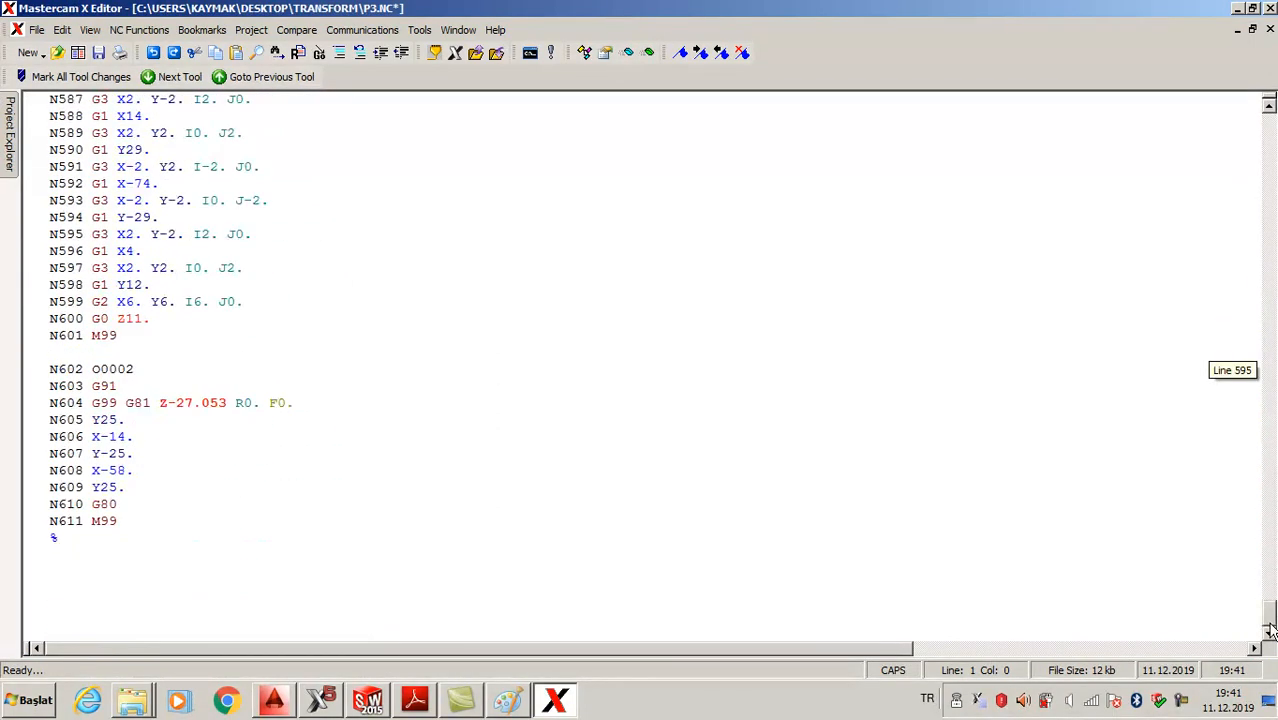
{"action": "left_click_drag", "start_coordinate": [51, 369], "coordinate": [162, 526]}
{"action": "left_click", "coordinate": [63, 574]}
{"action": "left_click", "coordinate": [67, 562]}
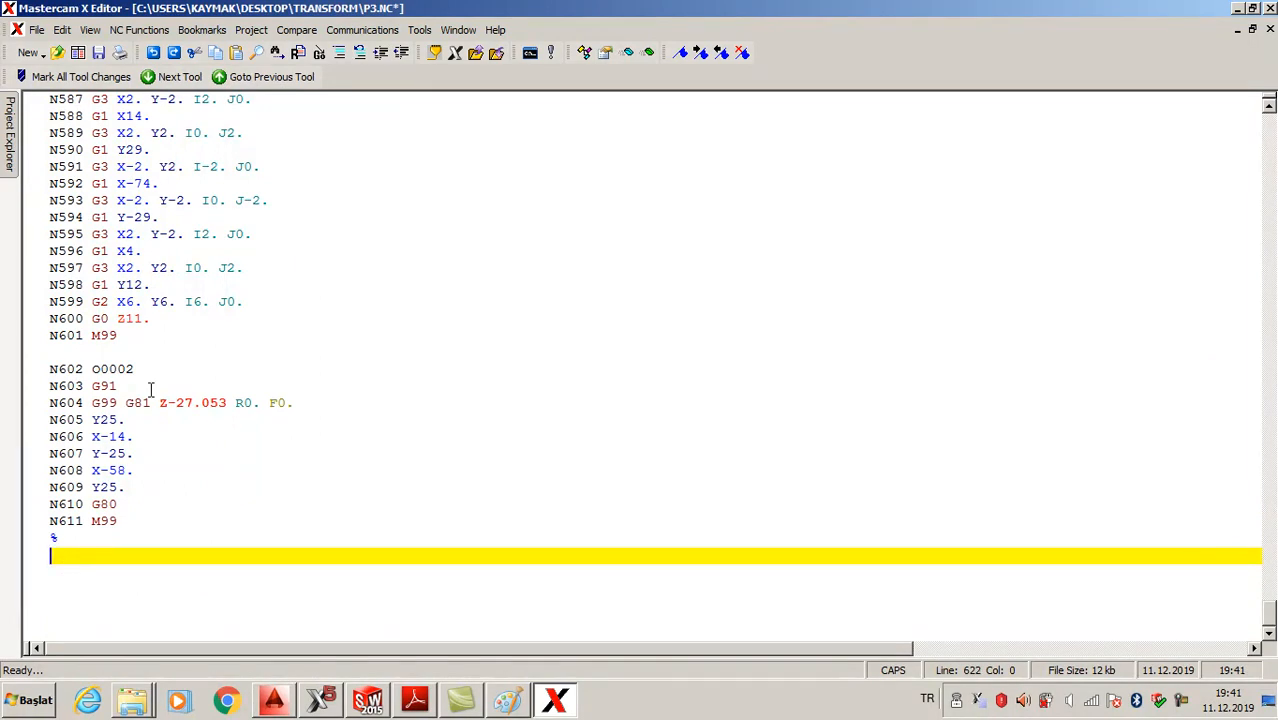
Insert a line reading SUBPROGRAM directly above block N602, the start of subprogram O0002
{"action": "left_click", "coordinate": [88, 352]}
{"action": "key", "text": "Return"}
{"action": "key", "text": "Return"}
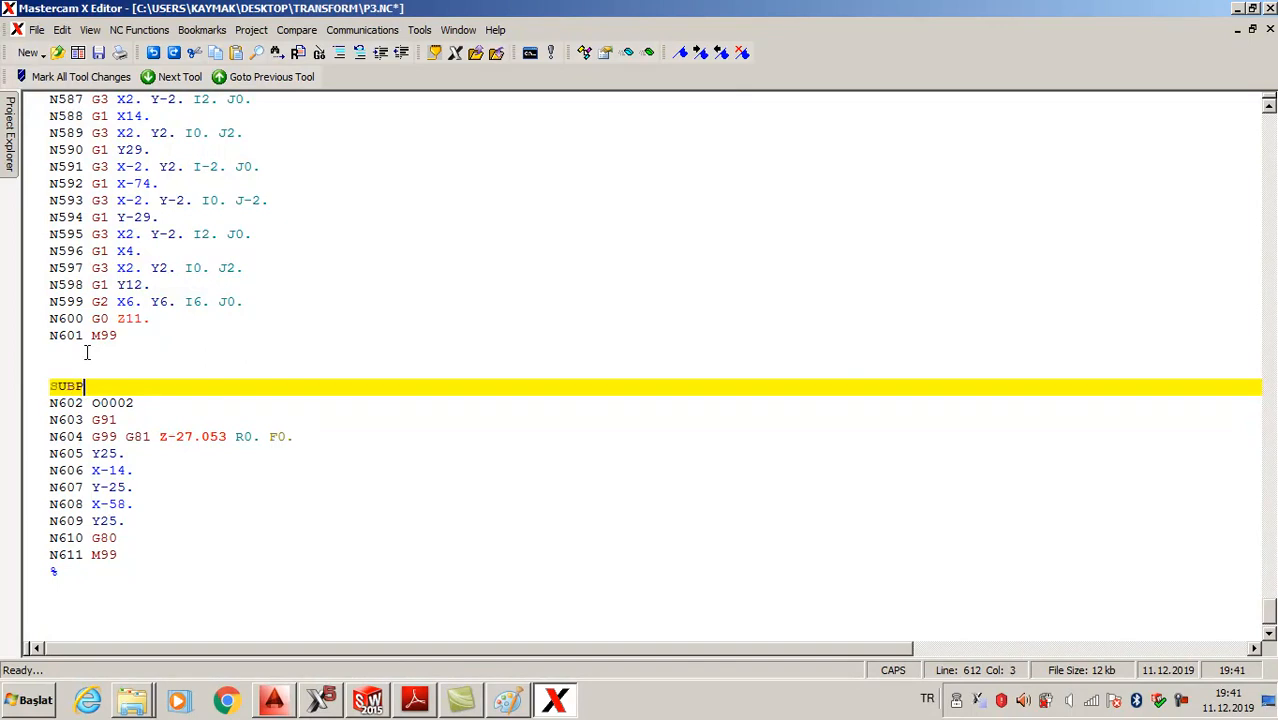
{"action": "type", "text": "SUBPROGRAM"}
{"action": "left_click_drag", "start_coordinate": [97, 403], "coordinate": [155, 401]}
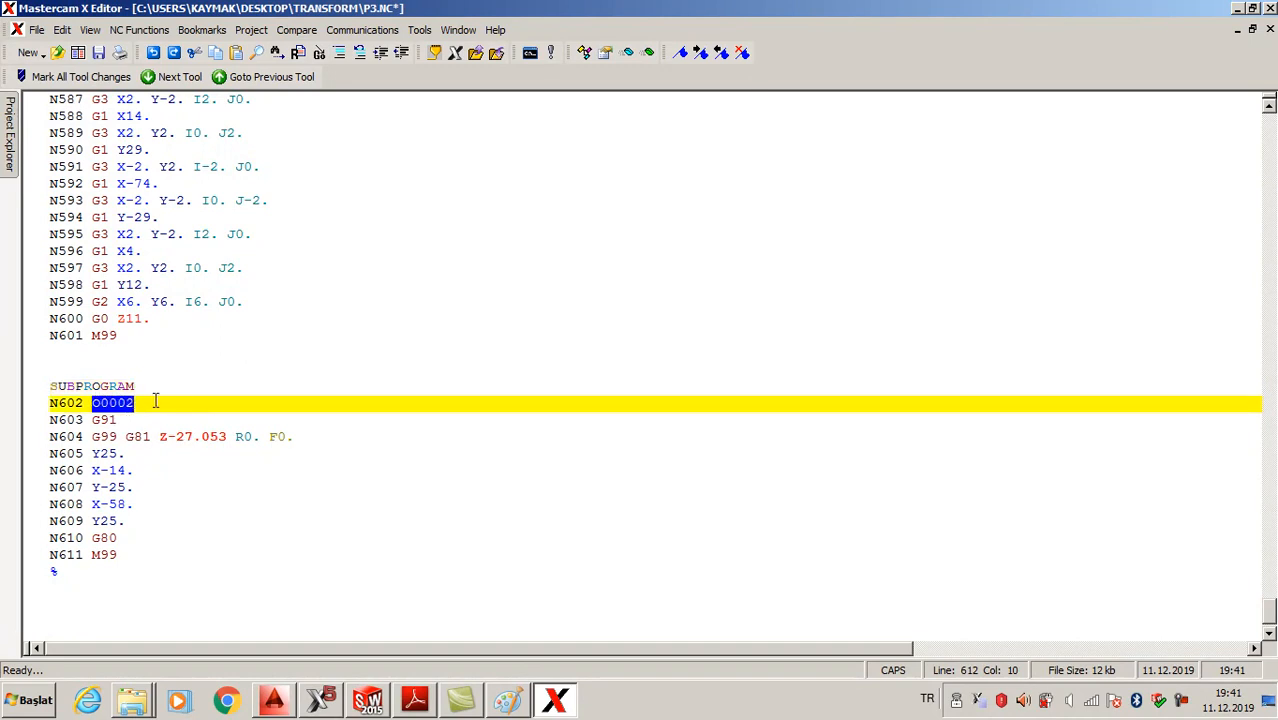
Examine the main program from its first block through the tool changes and the M98 subprogram calls P0001 and P0002
{"action": "scroll", "coordinate": [425, 362], "scroll_direction": "up", "scroll_amount": 7}
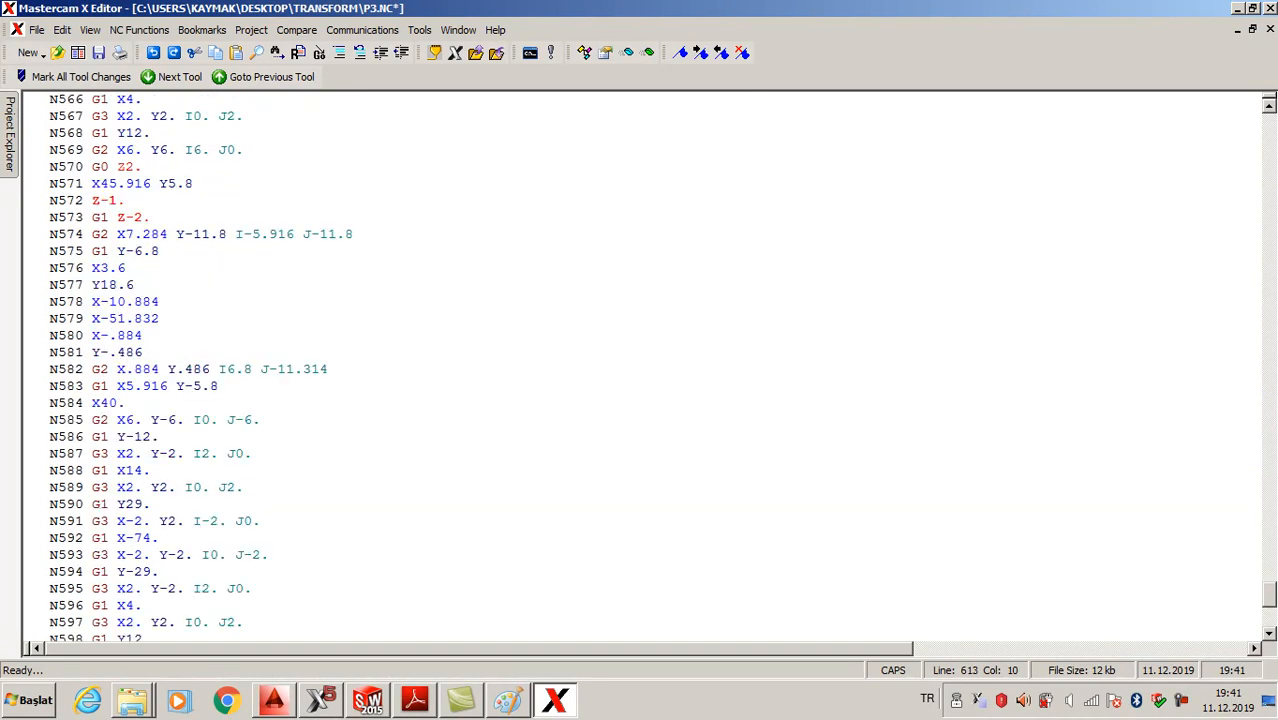
{"action": "left_click_drag", "start_coordinate": [1272, 598], "coordinate": [1274, 124]}
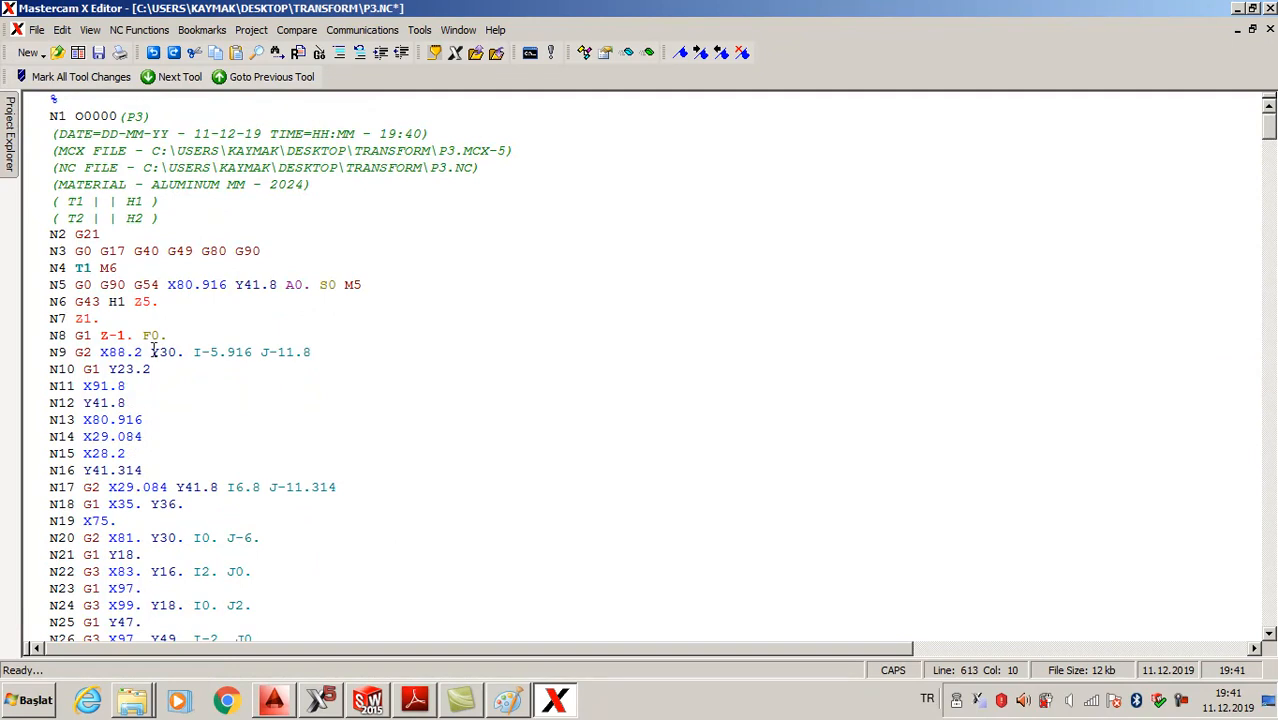
{"action": "scroll", "coordinate": [200, 370], "scroll_direction": "down", "scroll_amount": 6}
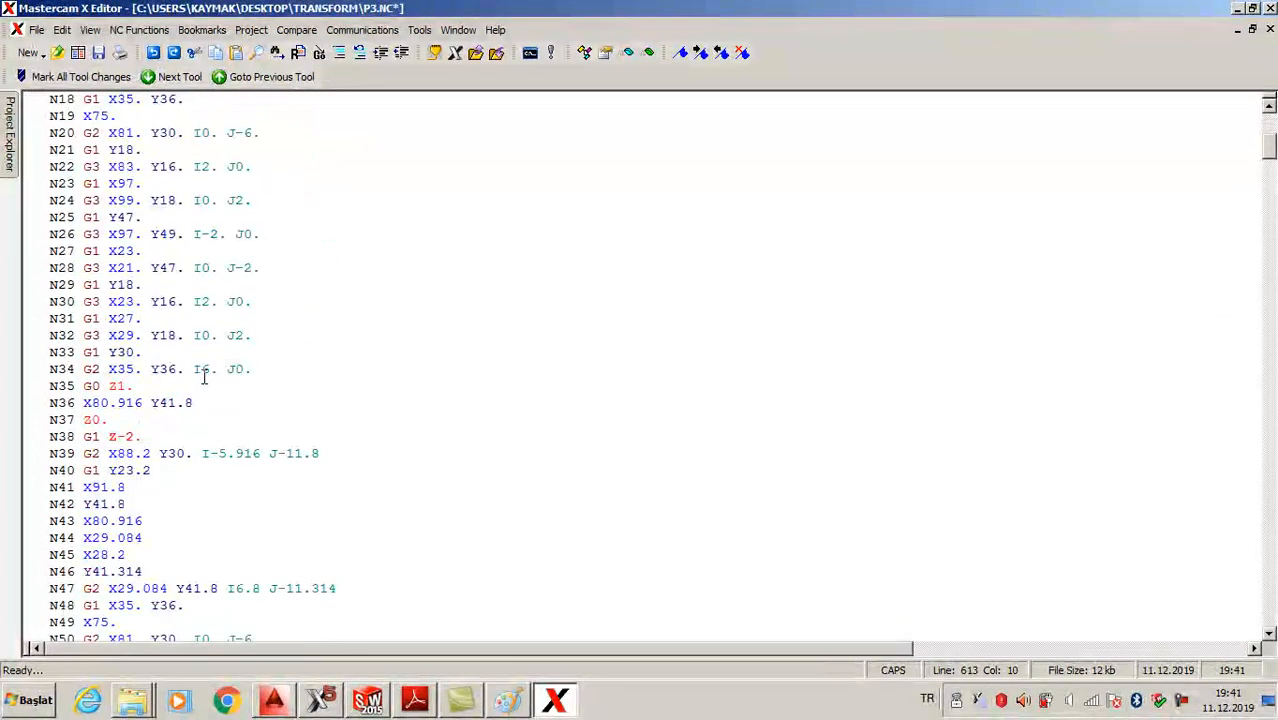
{"action": "scroll", "coordinate": [203, 376], "scroll_direction": "down", "scroll_amount": 3}
{"action": "scroll", "coordinate": [203, 376], "scroll_direction": "down", "scroll_amount": 6}
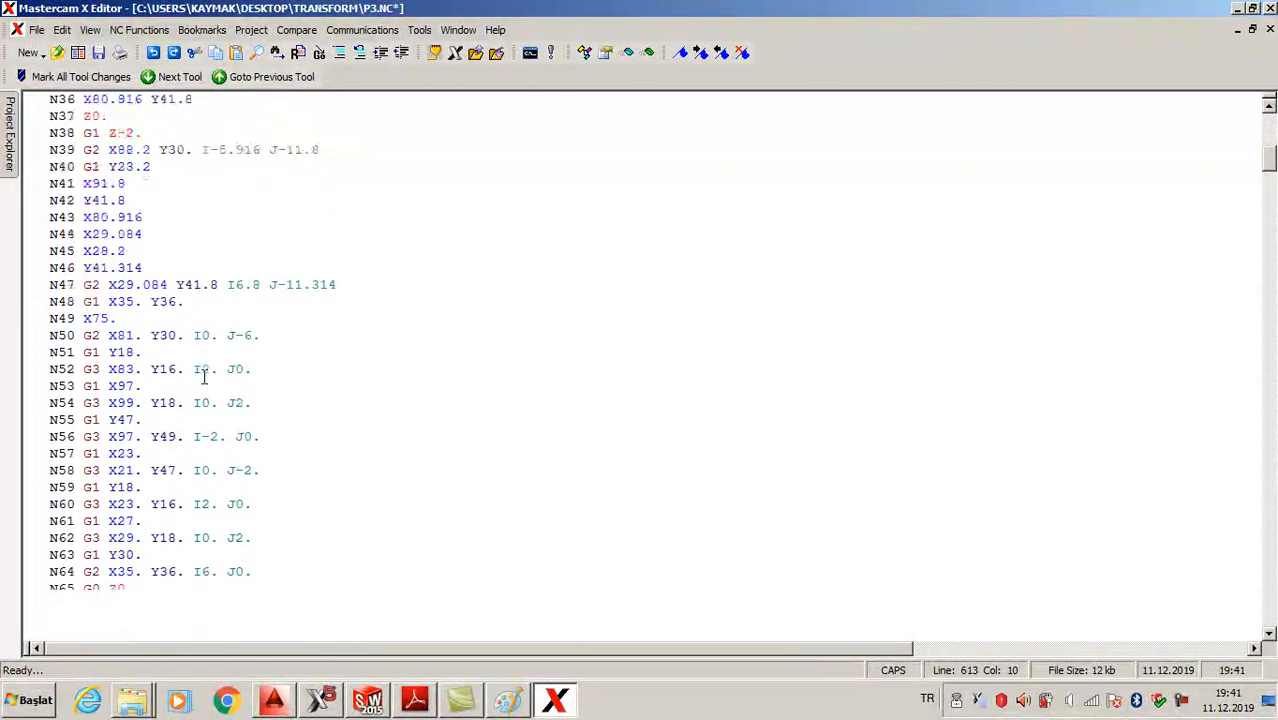
{"action": "scroll", "coordinate": [203, 376], "scroll_direction": "down", "scroll_amount": 7}
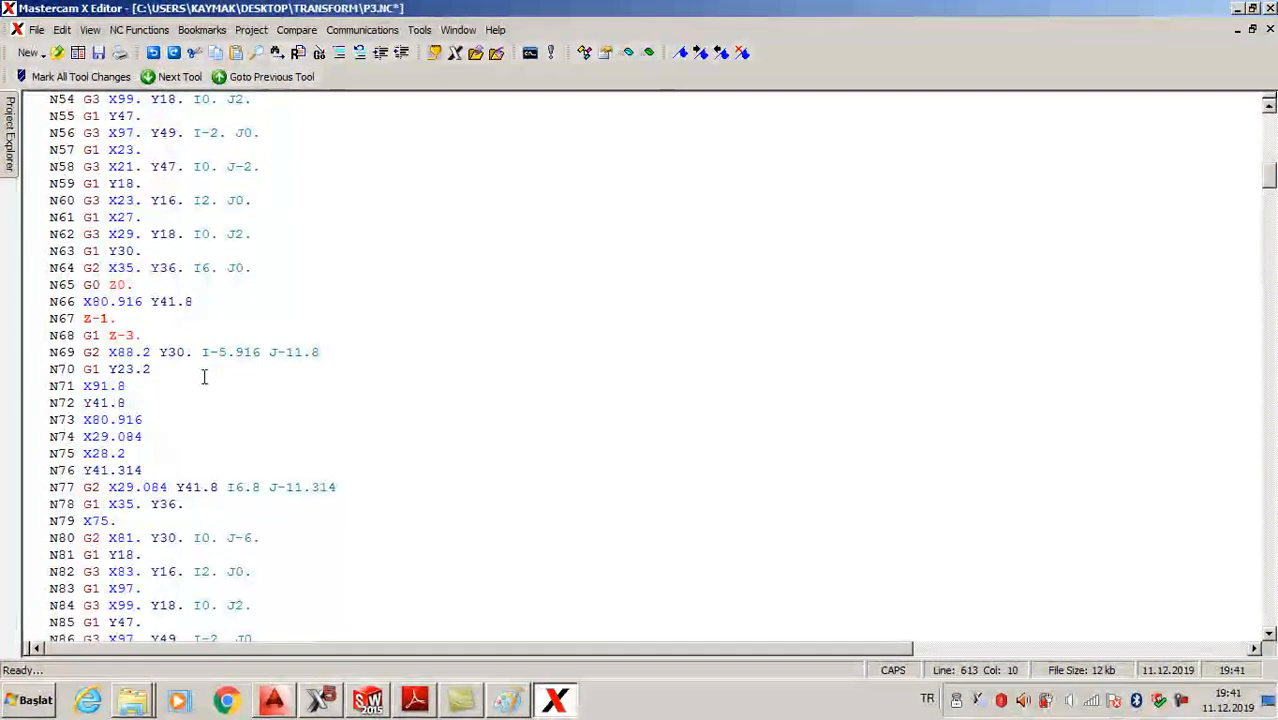
{"action": "scroll", "coordinate": [203, 376], "scroll_direction": "down", "scroll_amount": 7}
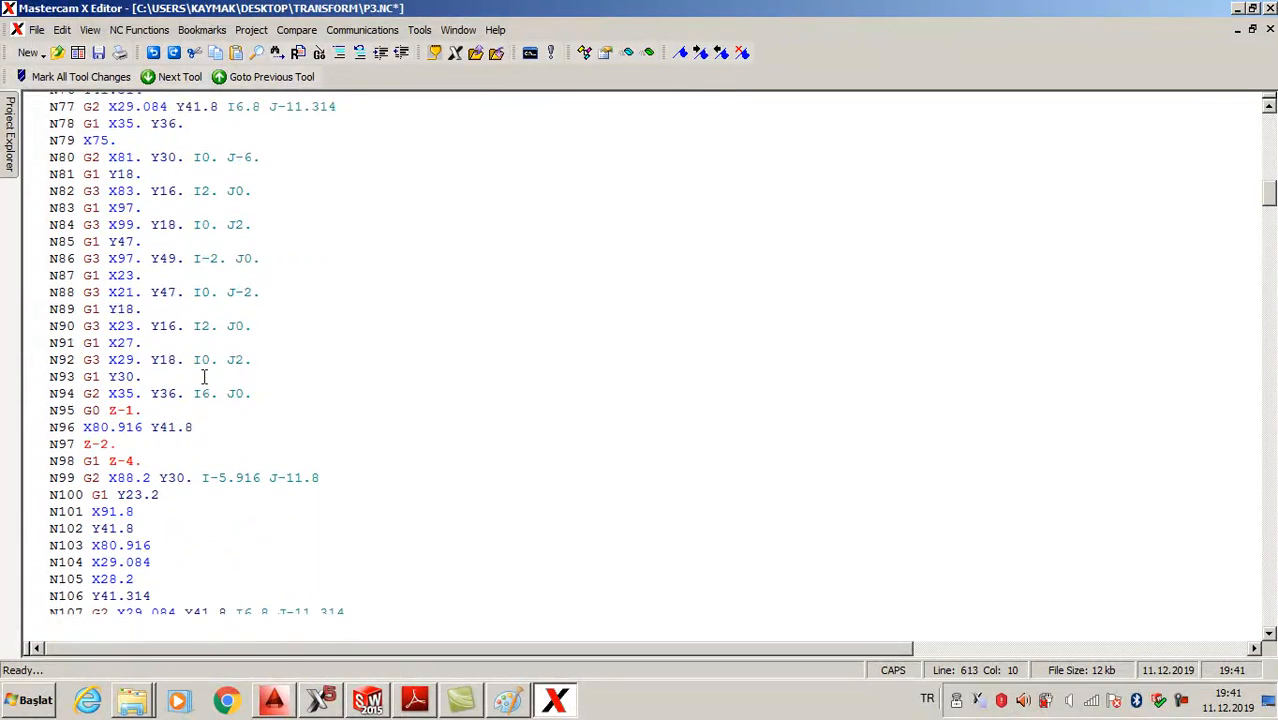
{"action": "scroll", "coordinate": [203, 376], "scroll_direction": "down", "scroll_amount": 12}
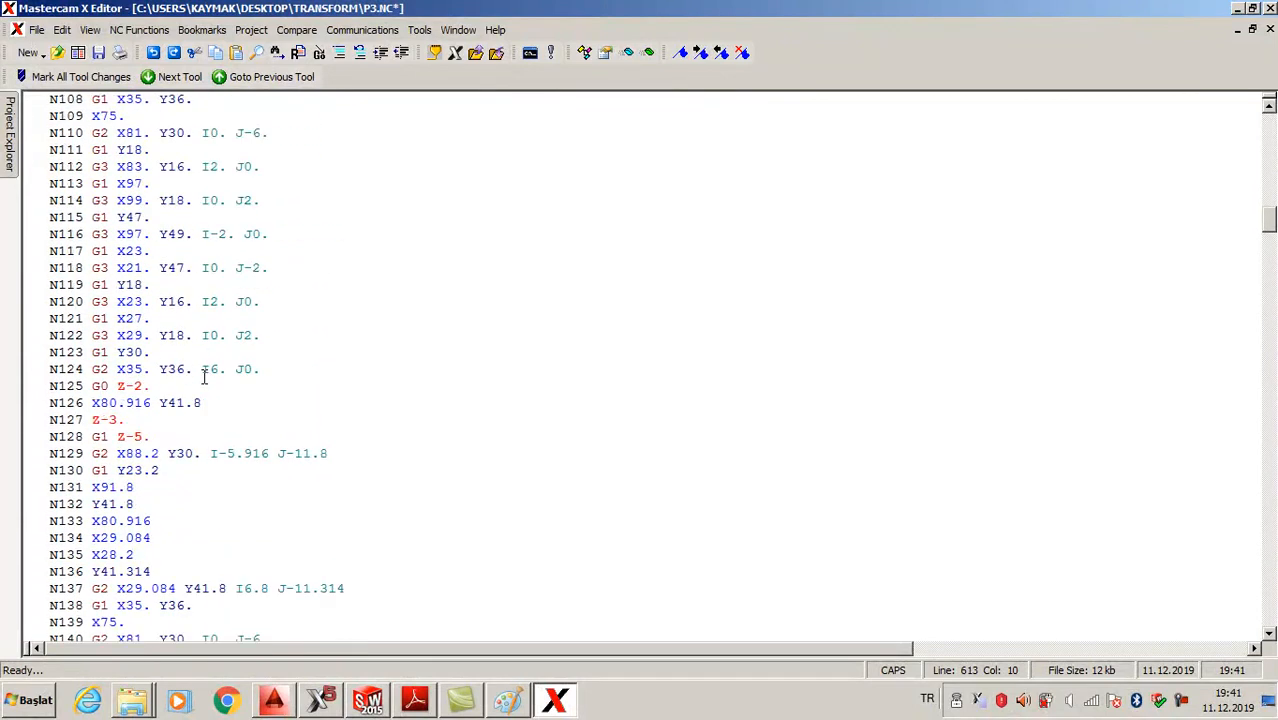
{"action": "scroll", "coordinate": [203, 376], "scroll_direction": "down", "scroll_amount": 12}
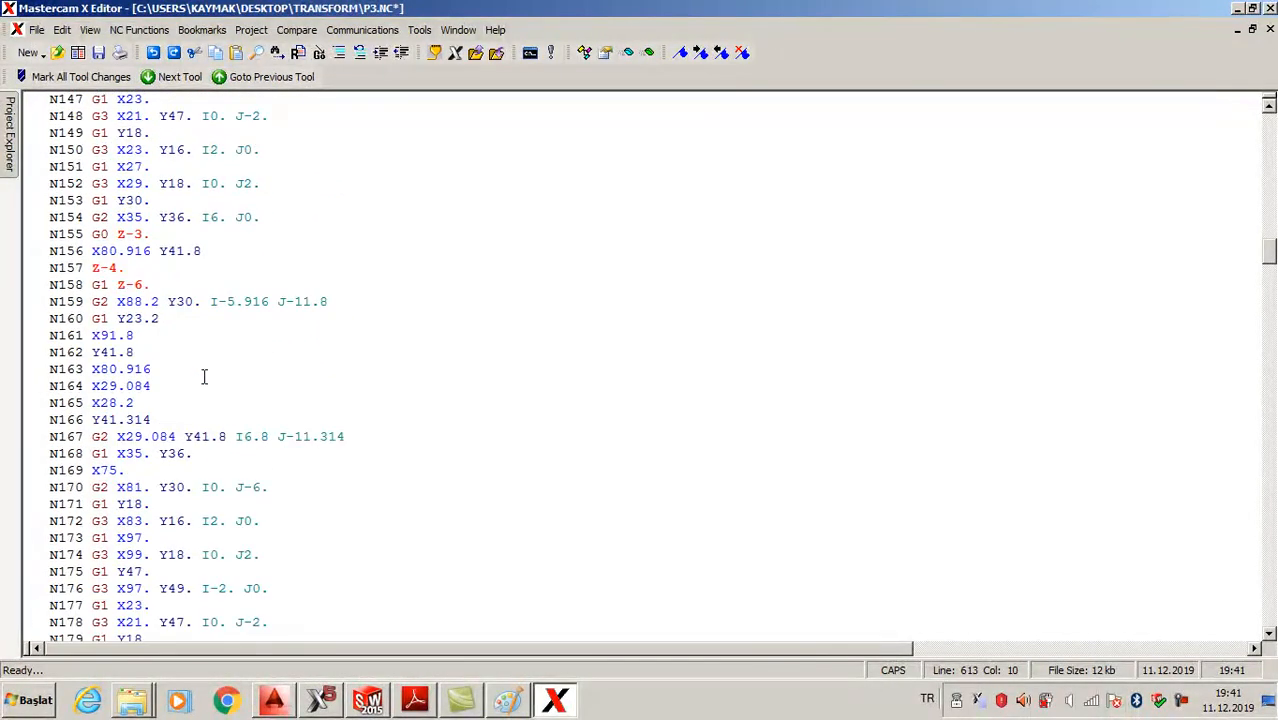
{"action": "scroll", "coordinate": [203, 376], "scroll_direction": "down", "scroll_amount": 2}
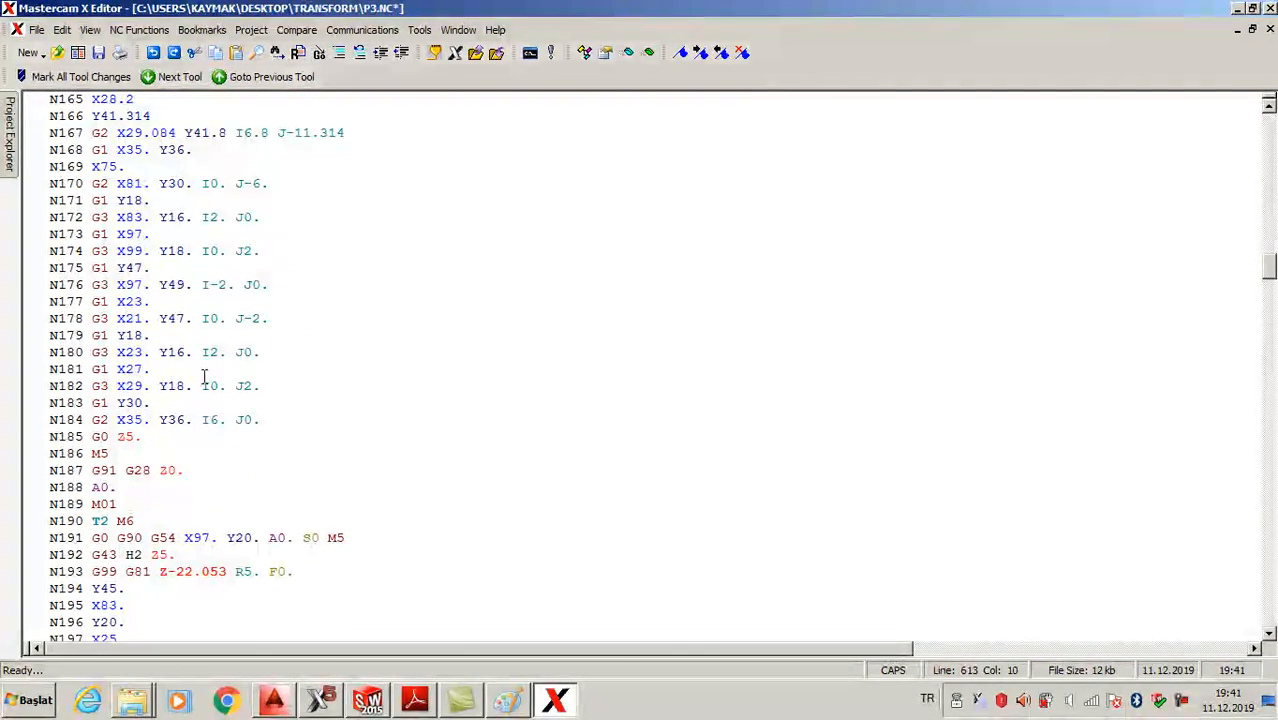
{"action": "scroll", "coordinate": [211, 391], "scroll_direction": "down", "scroll_amount": 4}
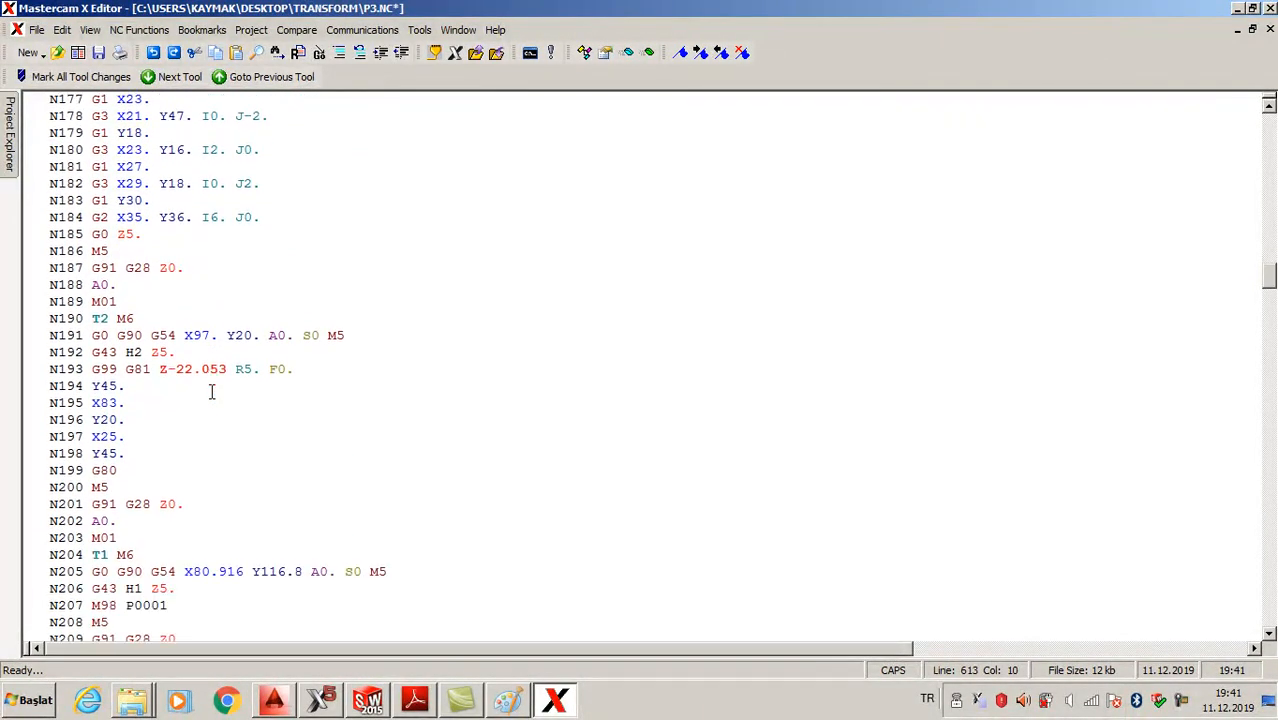
{"action": "scroll", "coordinate": [211, 391], "scroll_direction": "down", "scroll_amount": 3}
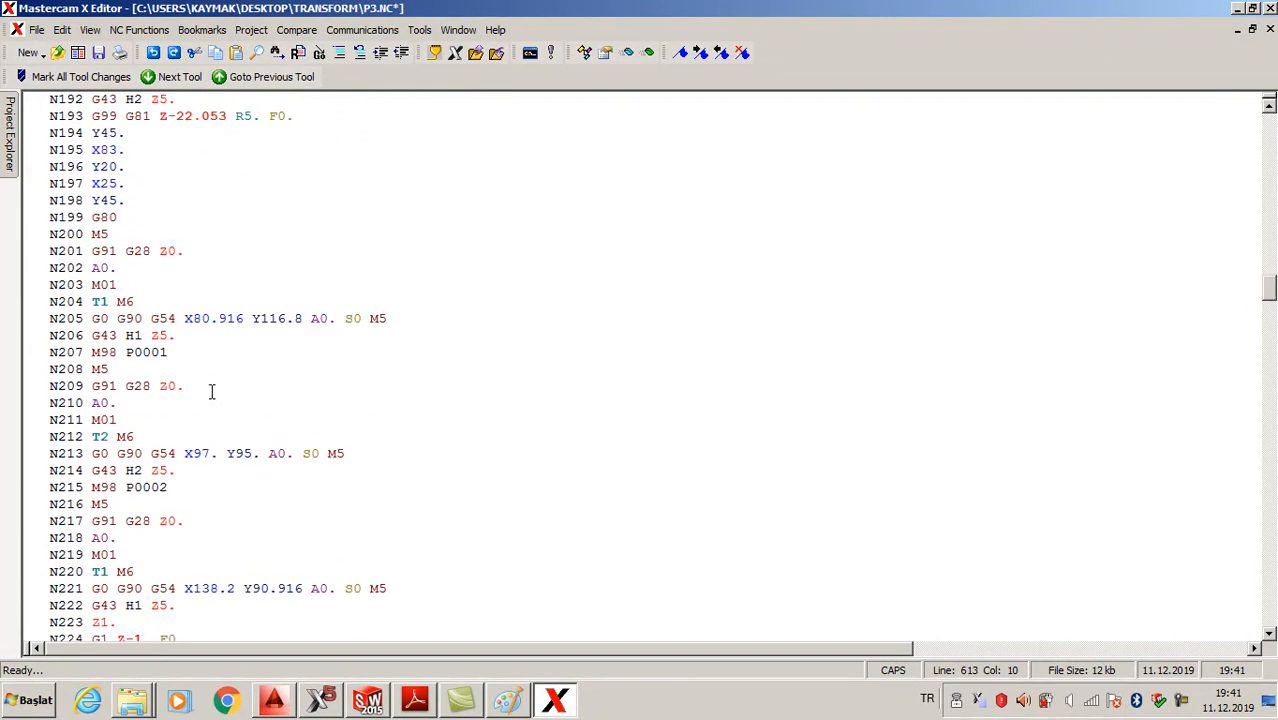
{"action": "scroll", "coordinate": [211, 391], "scroll_direction": "down", "scroll_amount": 5}
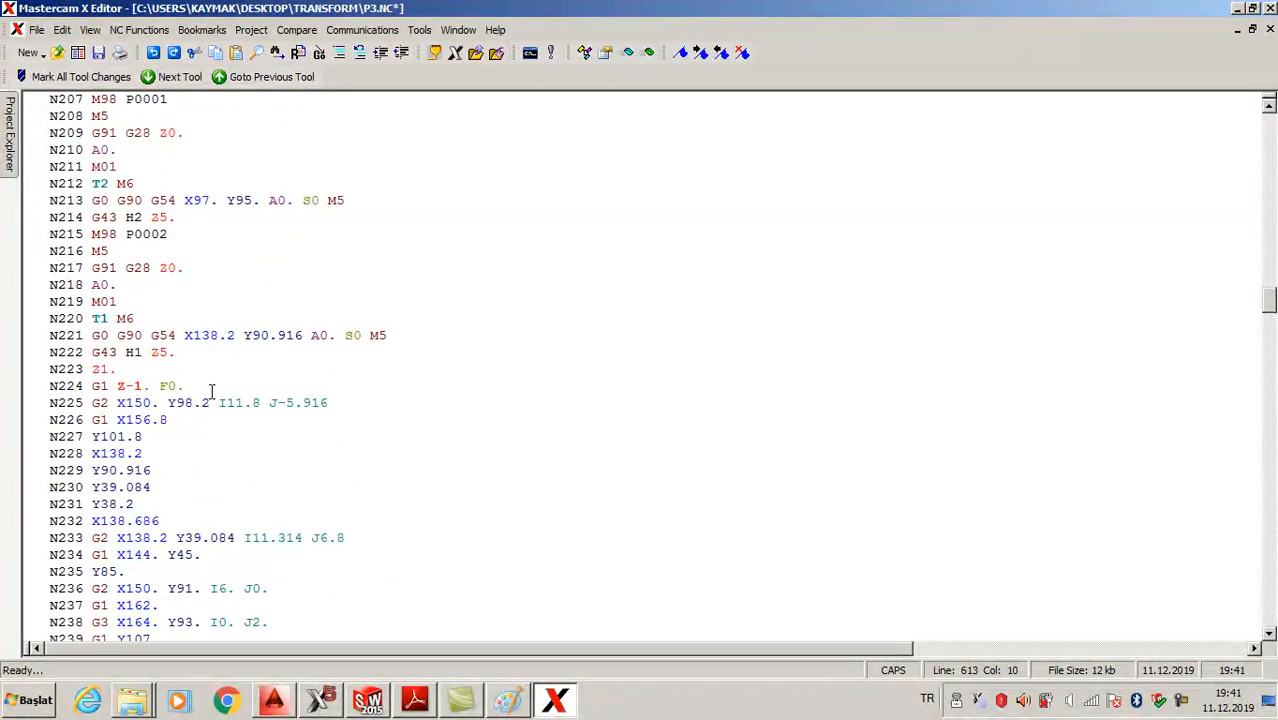
{"action": "scroll", "coordinate": [211, 391], "scroll_direction": "down", "scroll_amount": 6}
{"action": "scroll", "coordinate": [992, 411], "scroll_direction": "down", "scroll_amount": 6}
Return to the end of the program, save the changes to P3.NC and close the editor
{"action": "left_click_drag", "start_coordinate": [1270, 345], "coordinate": [1270, 610]}
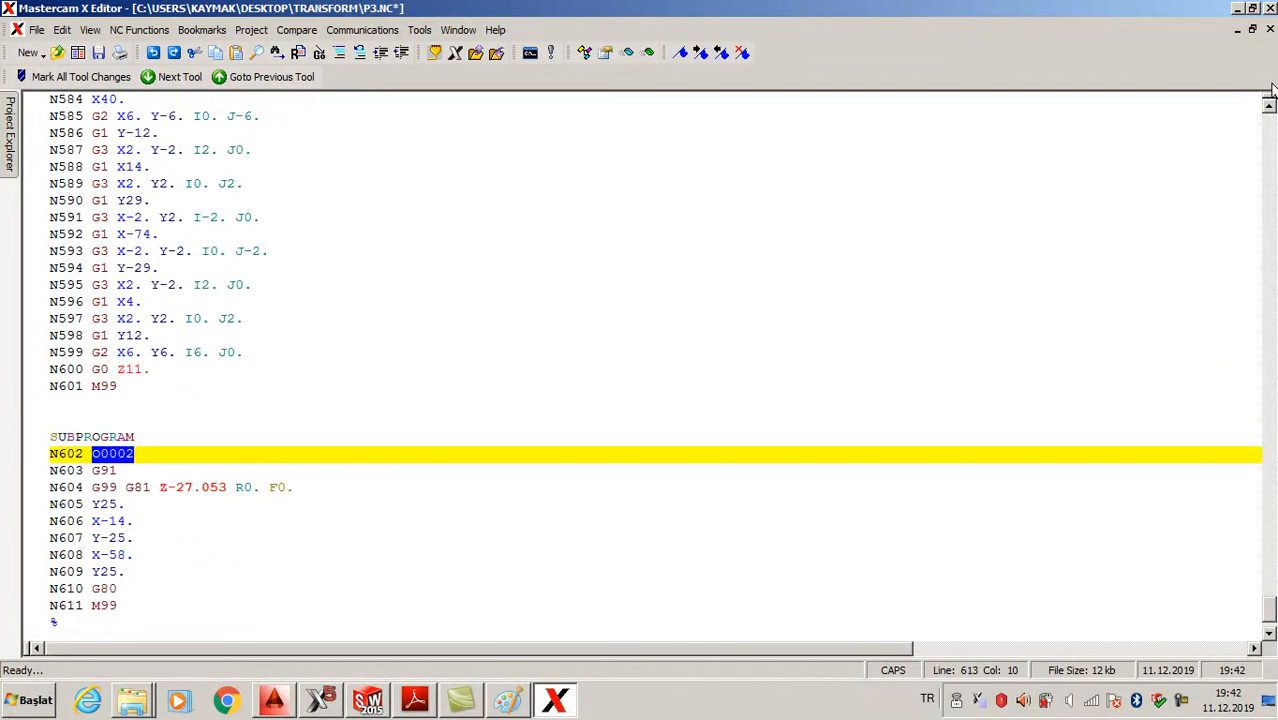
{"action": "left_click", "coordinate": [1270, 7]}
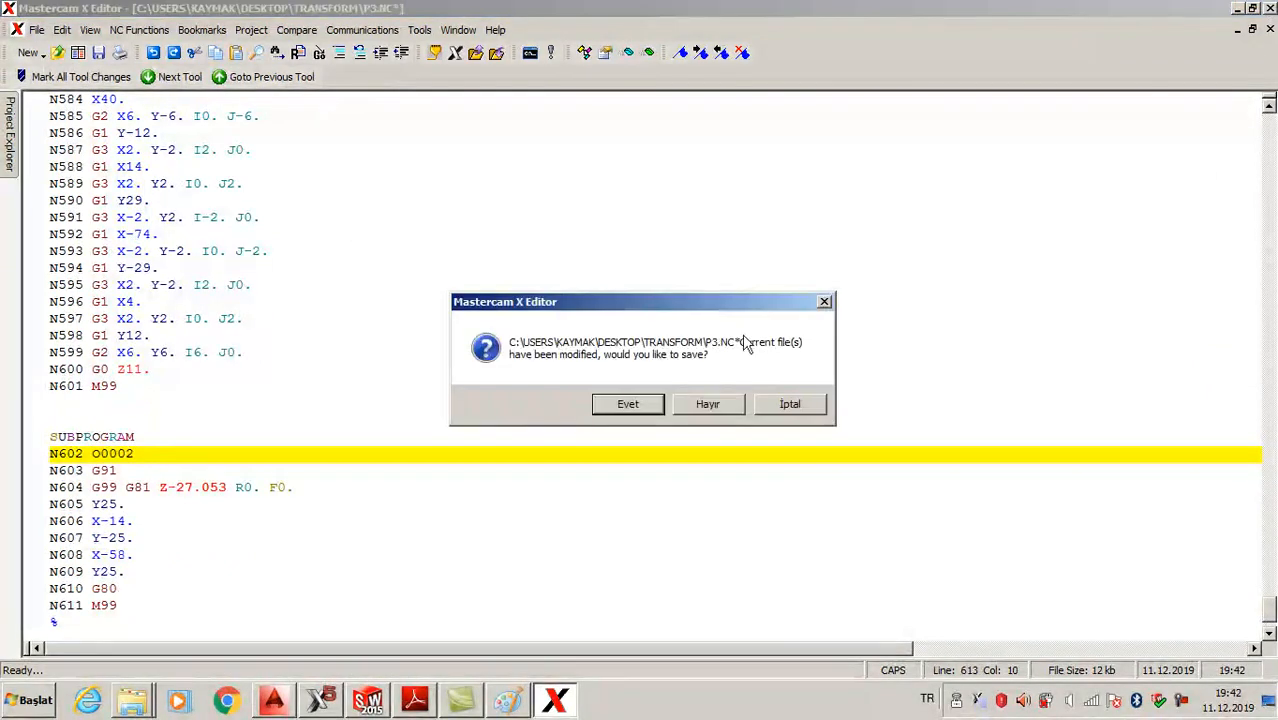
{"action": "left_click", "coordinate": [628, 404]}
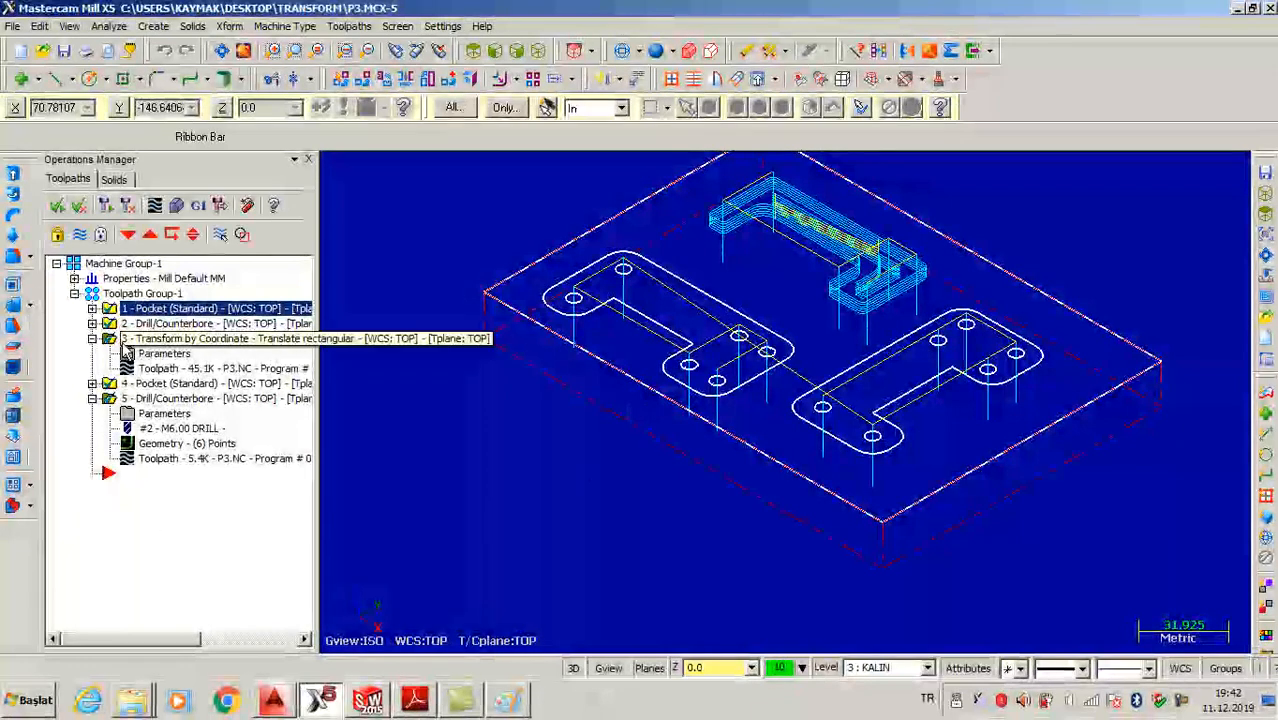
Review the first pocket operation's planes, linking and break through parameters, leaving them without changes
{"action": "left_click", "coordinate": [92, 309]}
{"action": "left_click", "coordinate": [155, 325]}
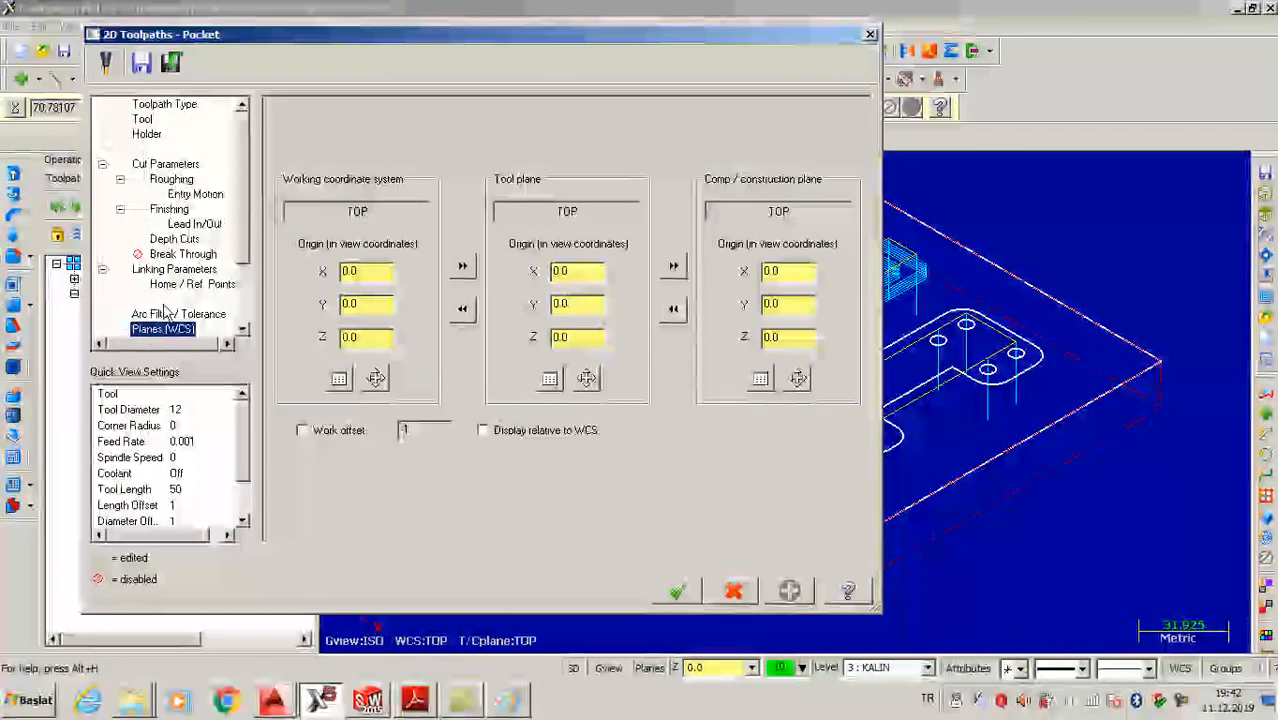
{"action": "left_click", "coordinate": [180, 270]}
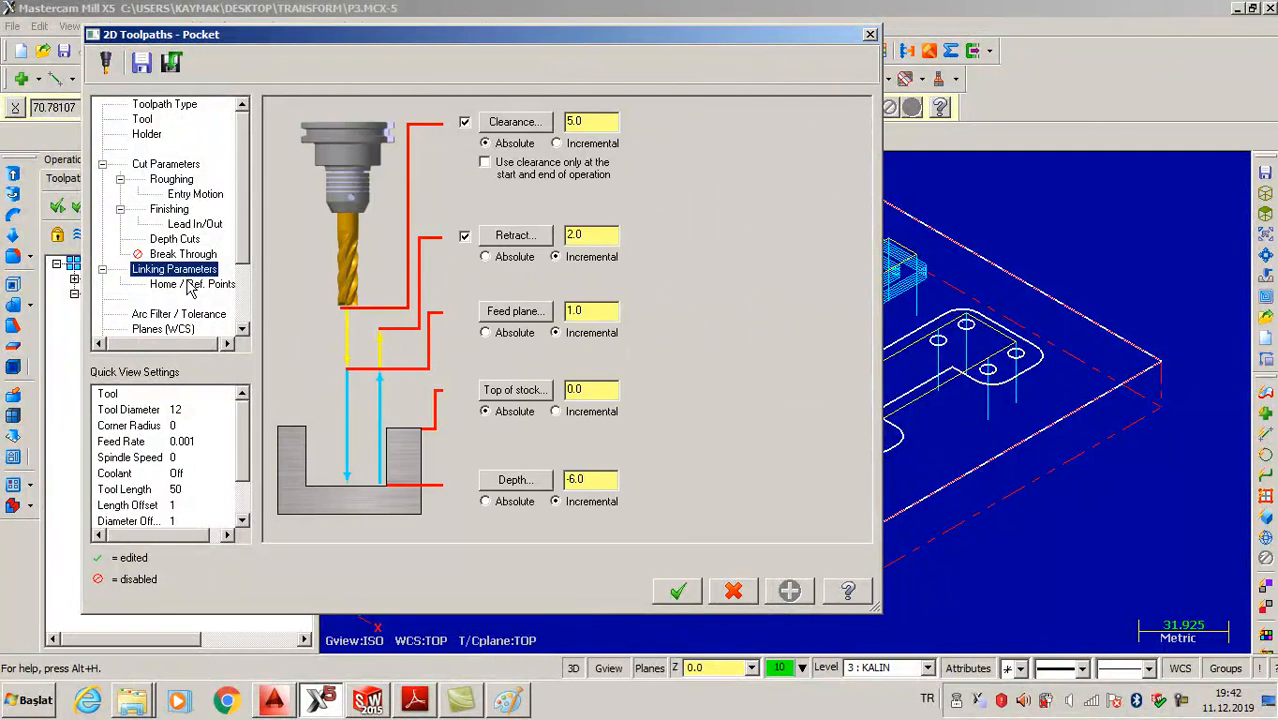
{"action": "left_click", "coordinate": [185, 255]}
{"action": "left_click_drag", "start_coordinate": [247, 247], "coordinate": [243, 307]}
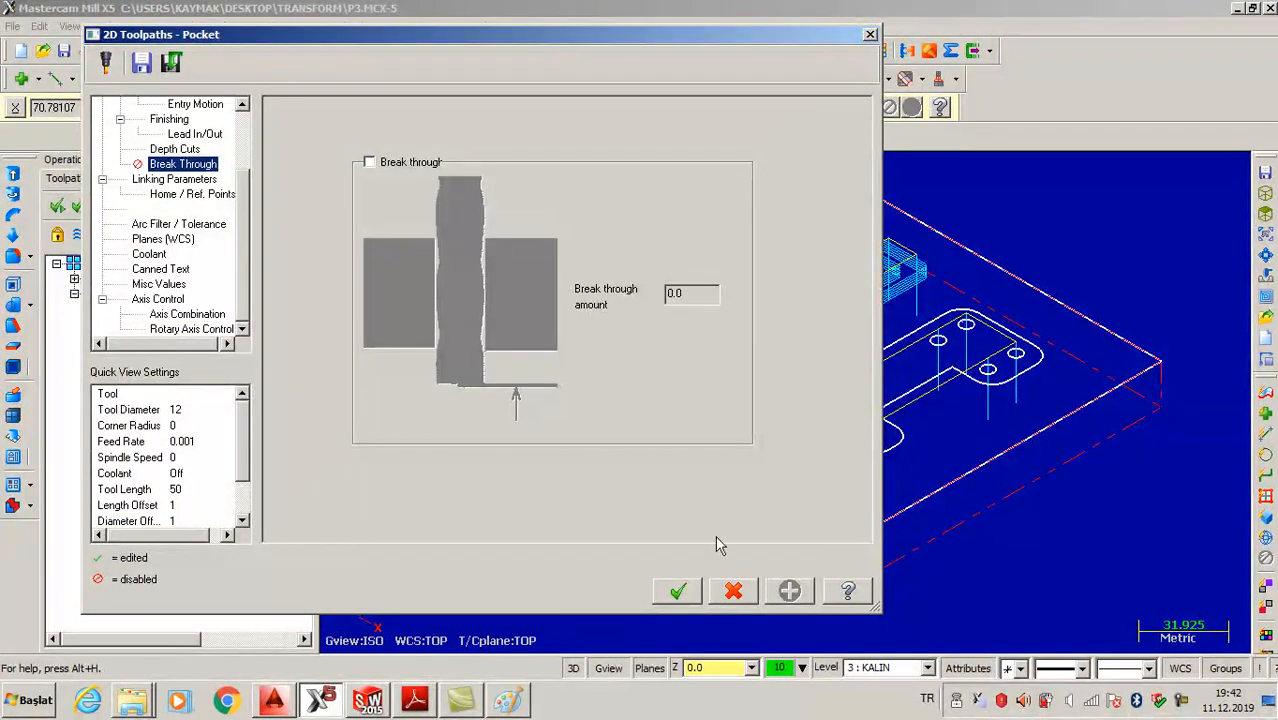
{"action": "left_click", "coordinate": [734, 592]}
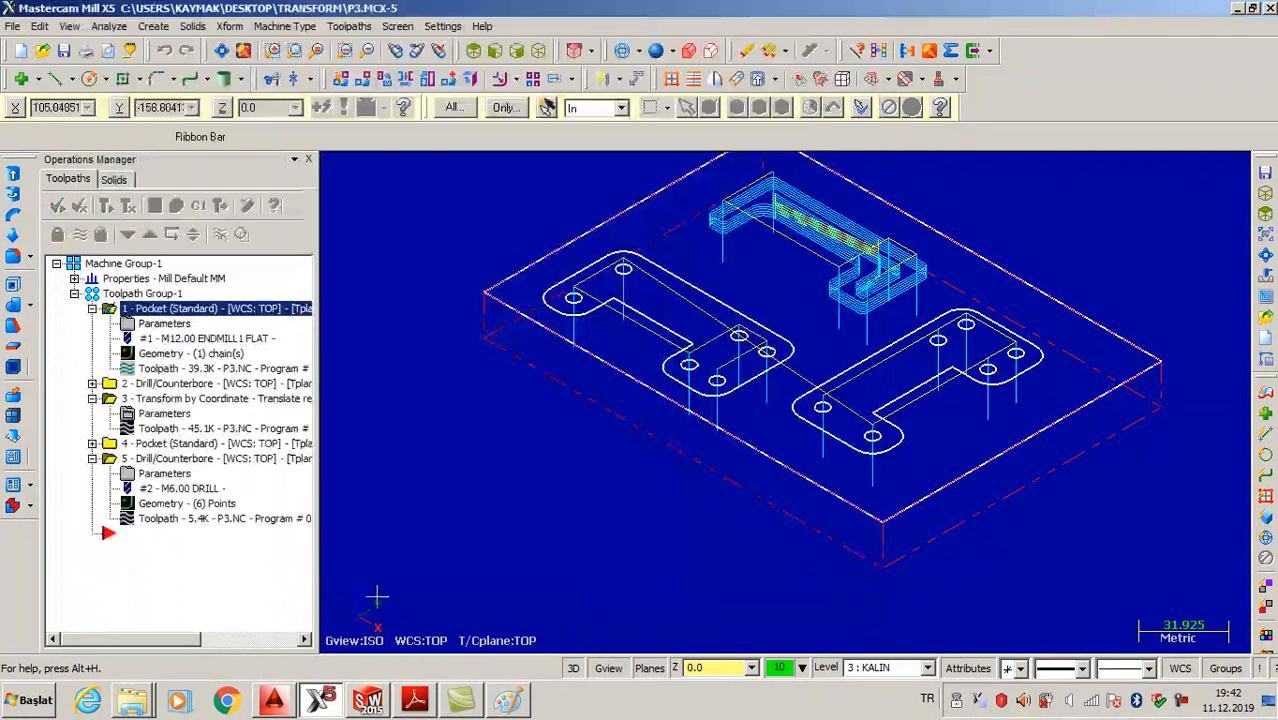
Collapse the operation entries and run a backplot of all five operations with the tool holder displayed
{"action": "left_click", "coordinate": [92, 309]}
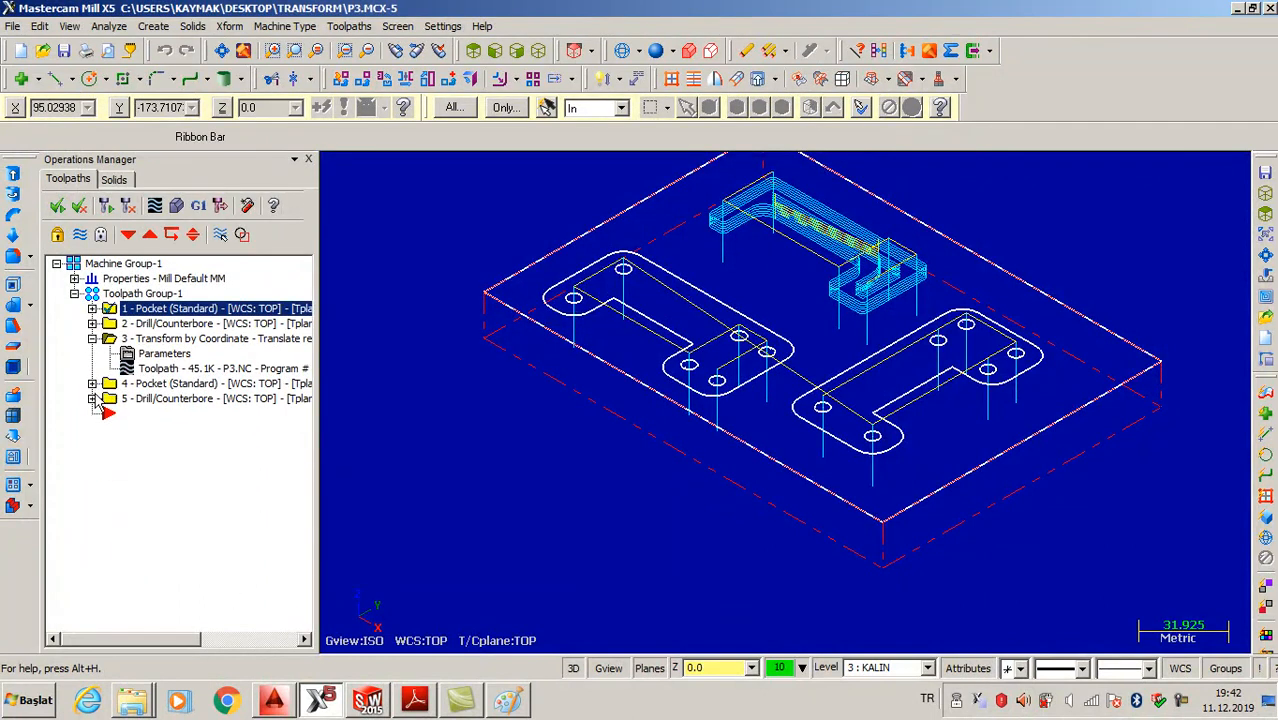
{"action": "left_click", "coordinate": [92, 339]}
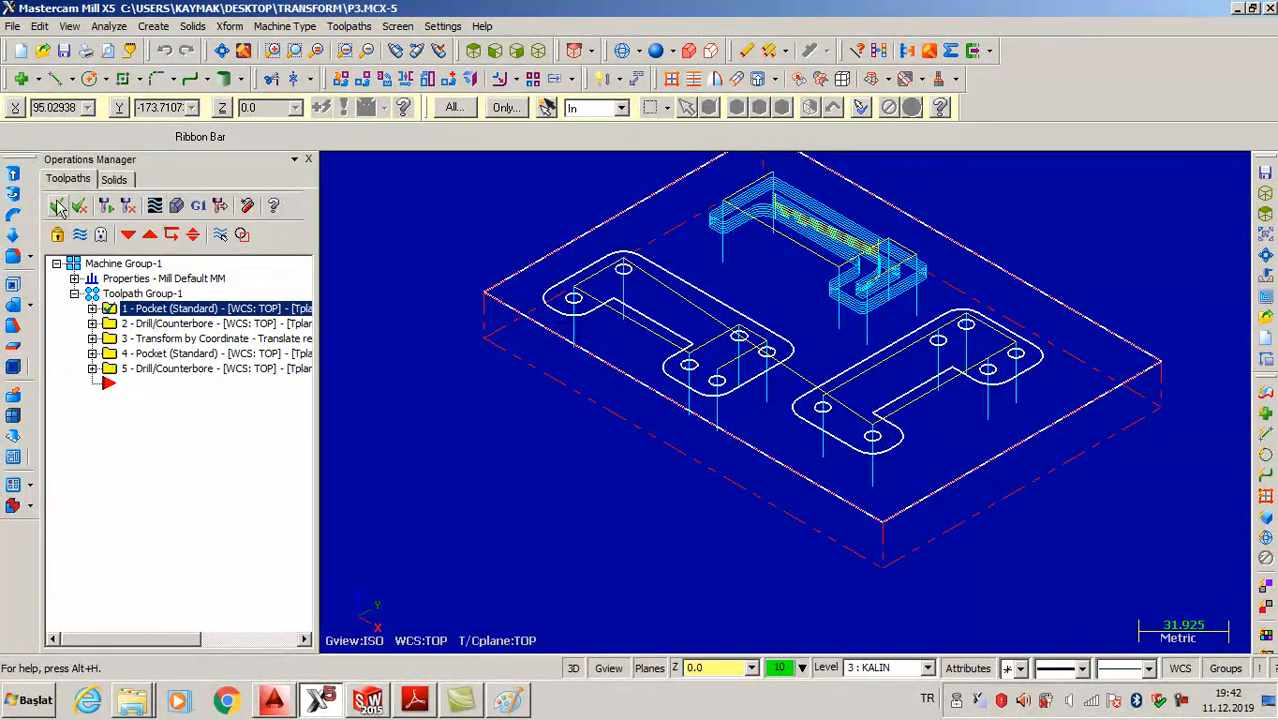
{"action": "left_click", "coordinate": [154, 206]}
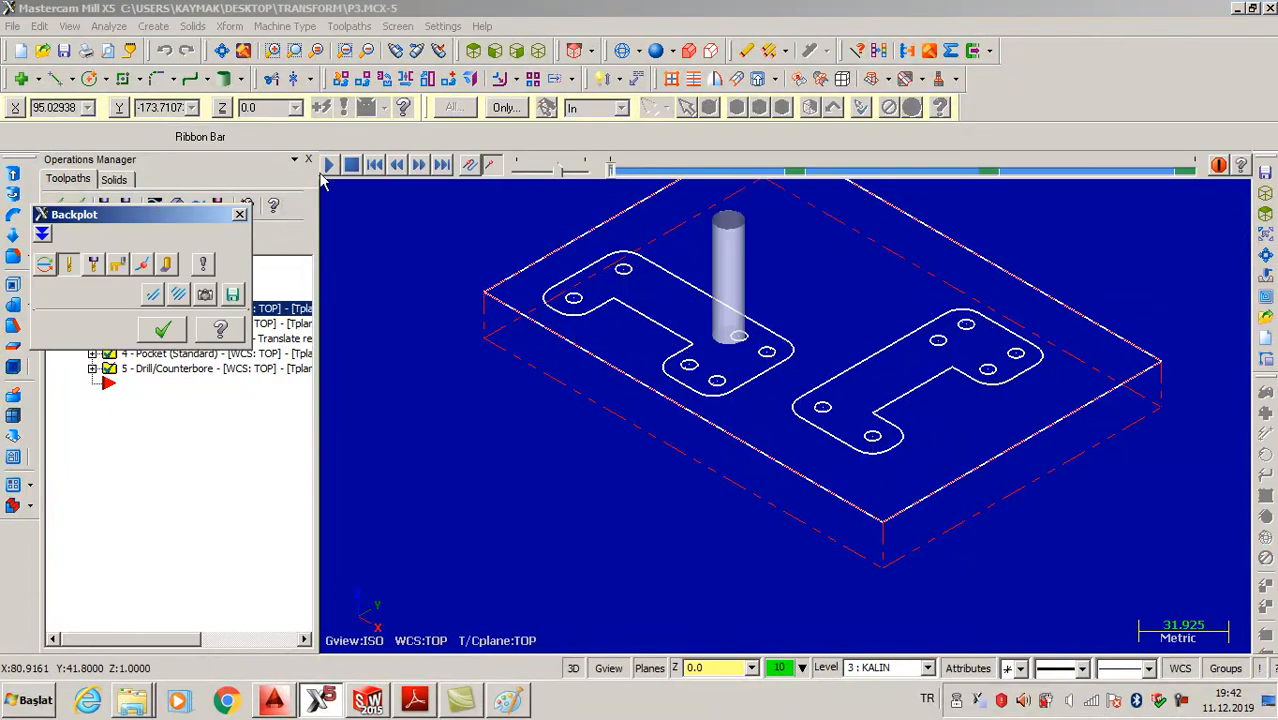
{"action": "left_click", "coordinate": [93, 265]}
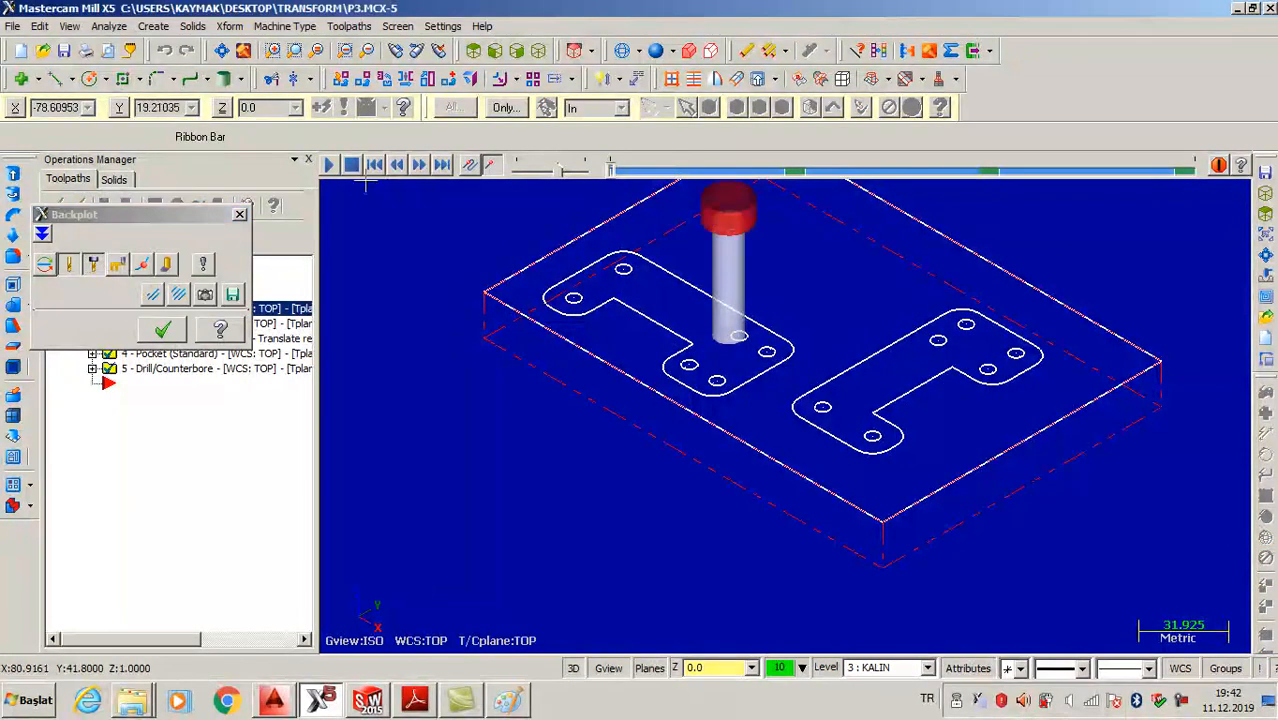
{"action": "left_click", "coordinate": [331, 166]}
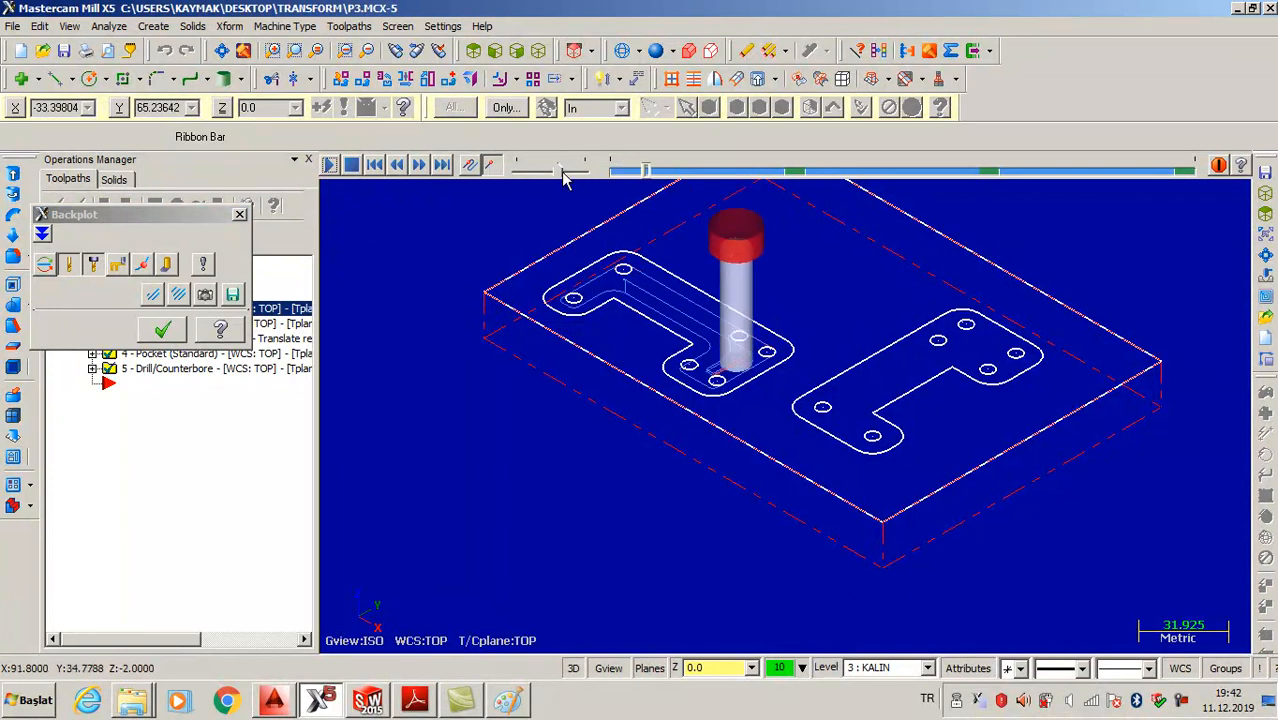
Slow down and speed up the backplot playback while following the toolpaths across the whole plate
{"action": "left_click_drag", "start_coordinate": [553, 168], "coordinate": [534, 168]}
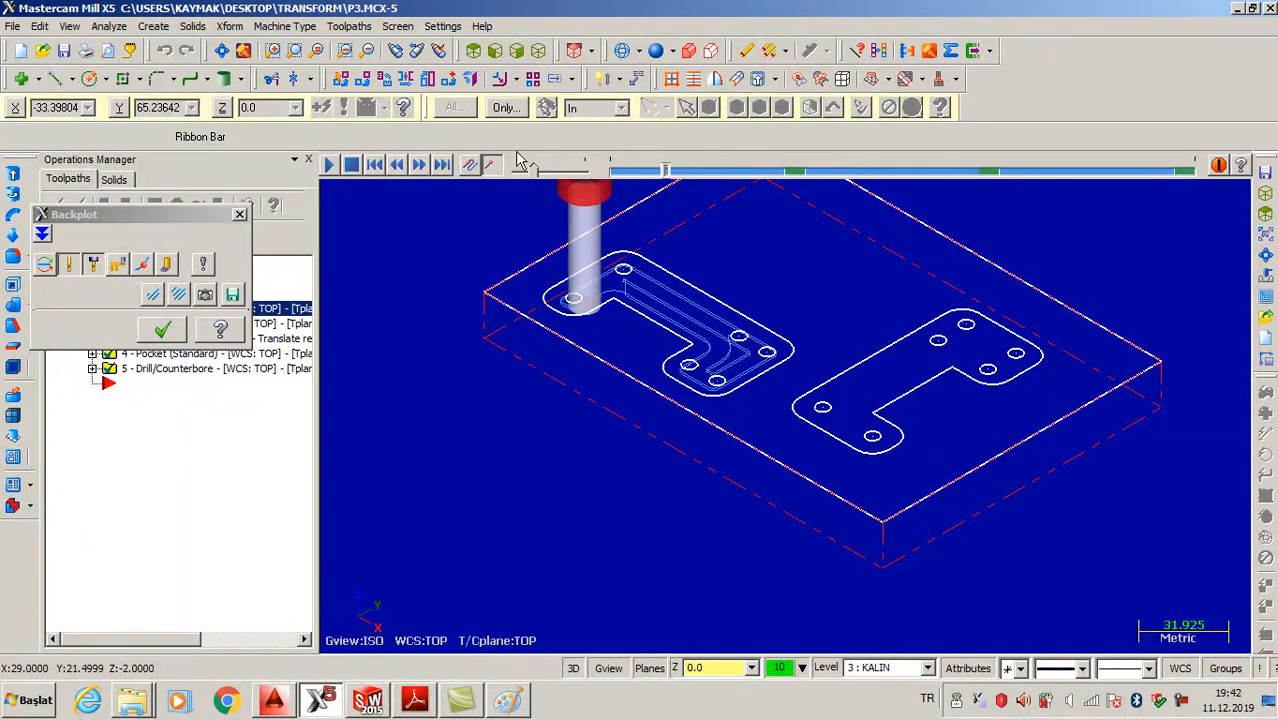
{"action": "left_click_drag", "start_coordinate": [533, 168], "coordinate": [567, 168]}
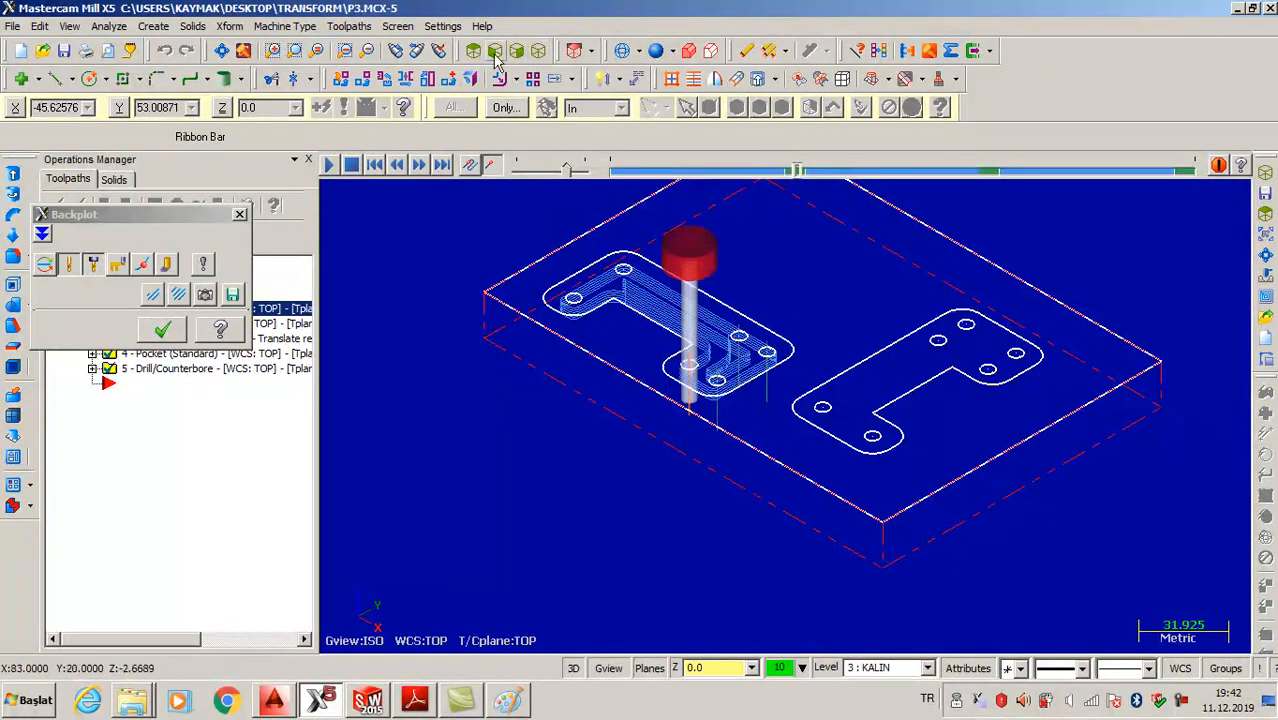
{"action": "left_click", "coordinate": [222, 52]}
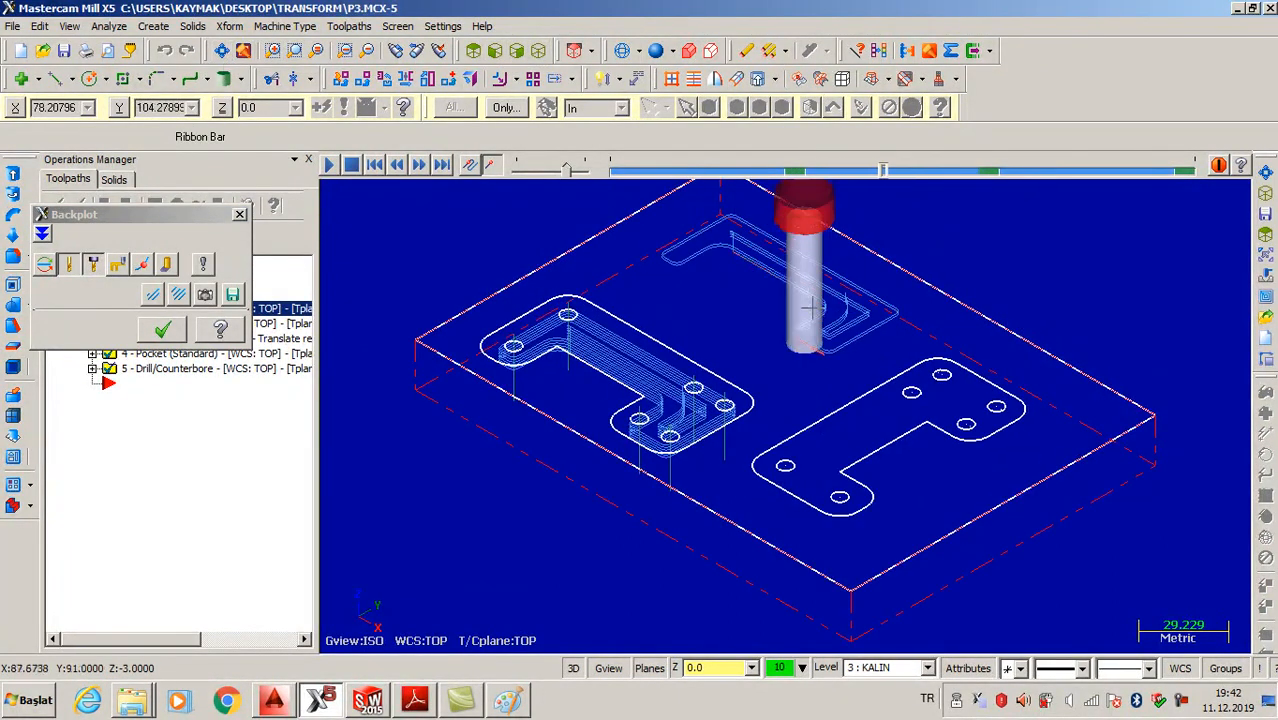
{"action": "scroll", "coordinate": [813, 302], "scroll_direction": "up", "scroll_amount": 4}
{"action": "scroll", "coordinate": [813, 300], "scroll_direction": "down", "scroll_amount": 9}
{"action": "scroll", "coordinate": [891, 211], "scroll_direction": "up", "scroll_amount": 4}
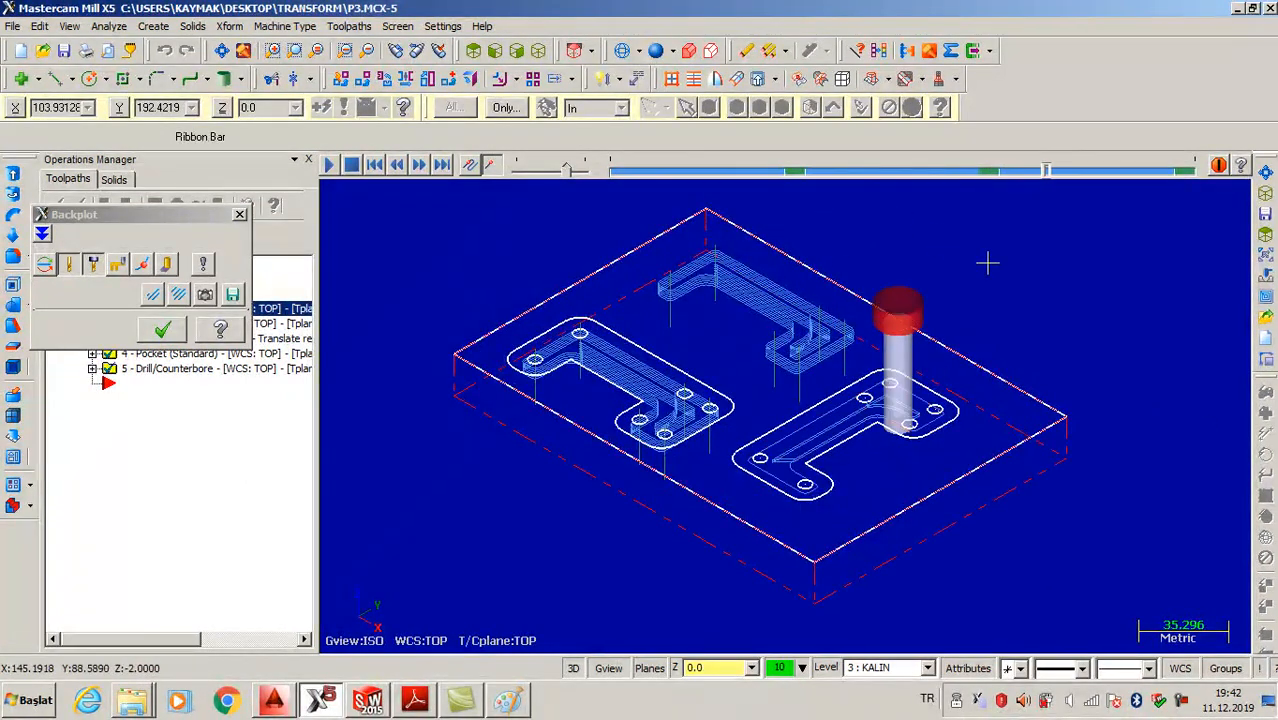
Switch to Paint, paste the backplot screen capture and cut out the plate area, about 709 × 460 px
{"action": "left_click", "coordinate": [507, 702]}
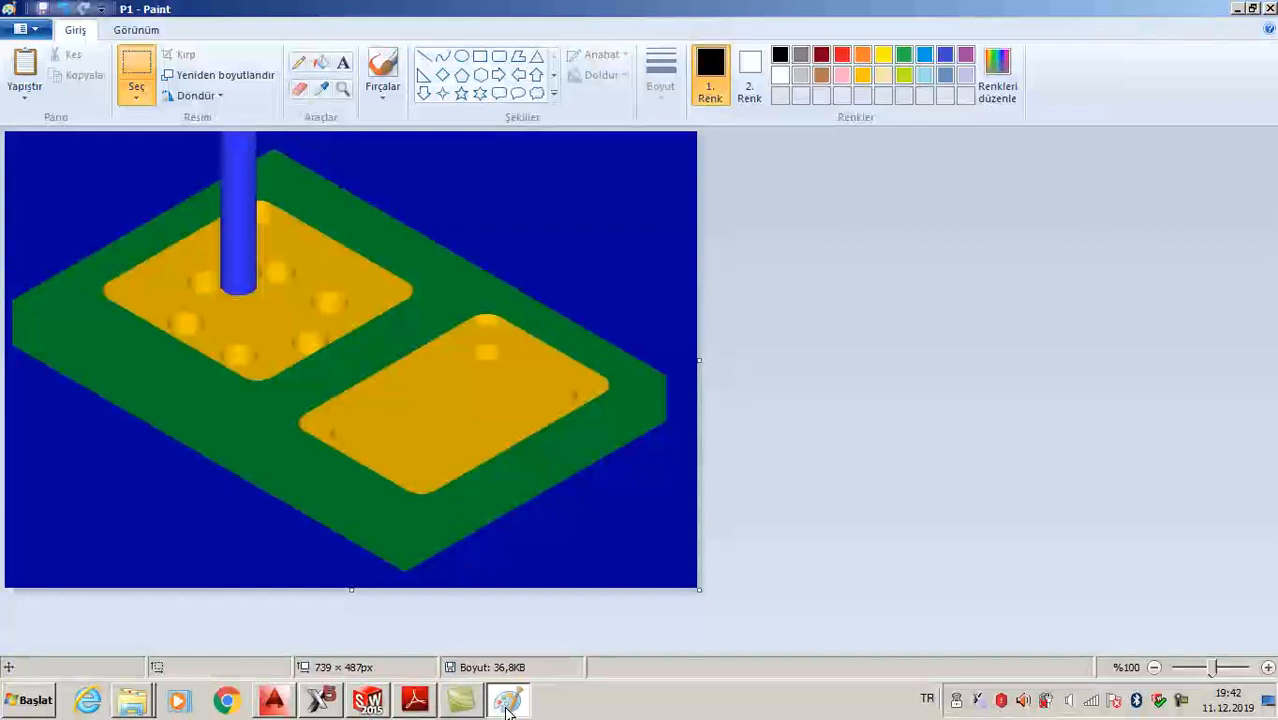
{"action": "left_click", "coordinate": [25, 70]}
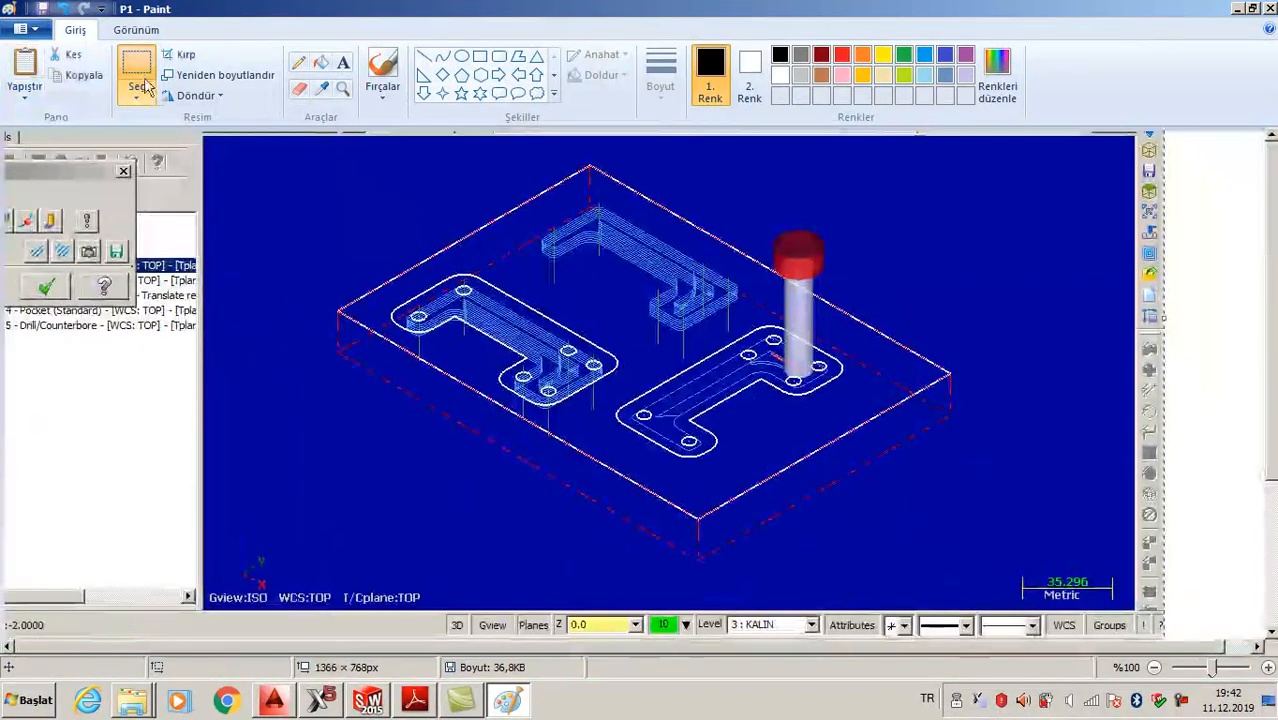
{"action": "left_click_drag", "start_coordinate": [936, 519], "coordinate": [985, 577]}
{"action": "right_click", "coordinate": [723, 318]}
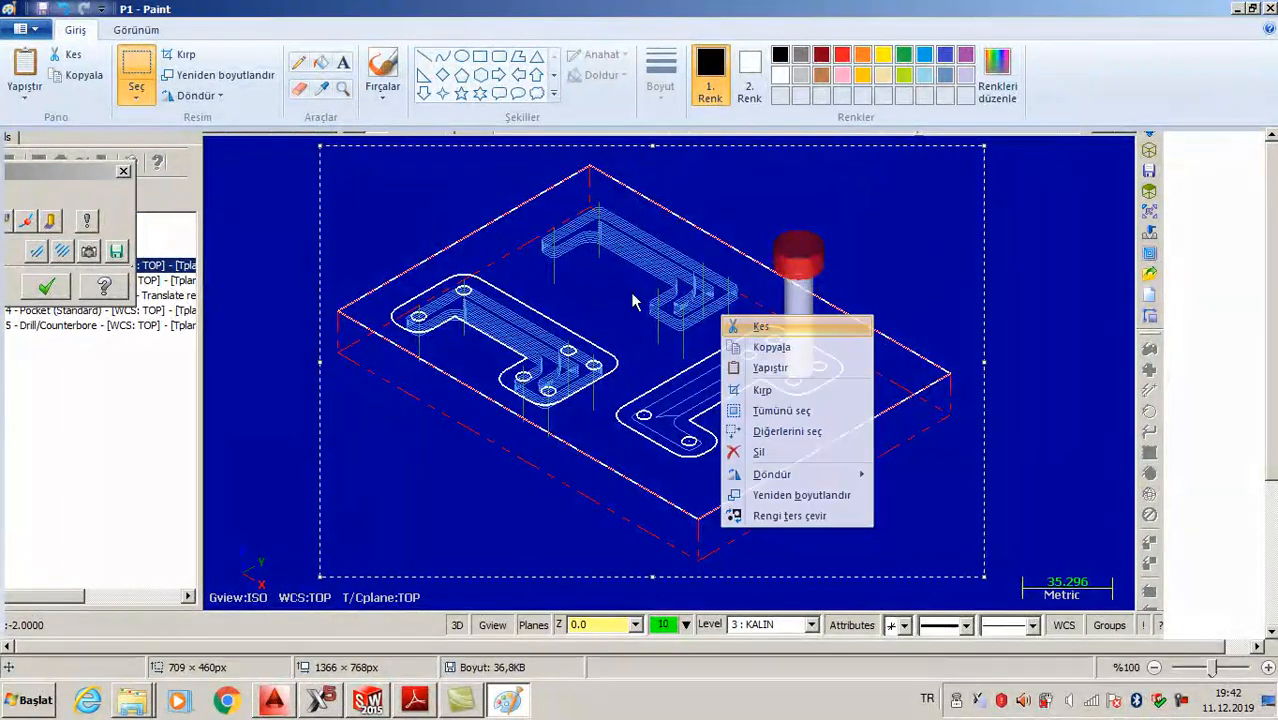
{"action": "left_click", "coordinate": [758, 327]}
Start a new picture without saving the changes to P1.jpg and paste the cut-out plate area into it
{"action": "left_click", "coordinate": [20, 29]}
{"action": "left_click", "coordinate": [408, 219]}
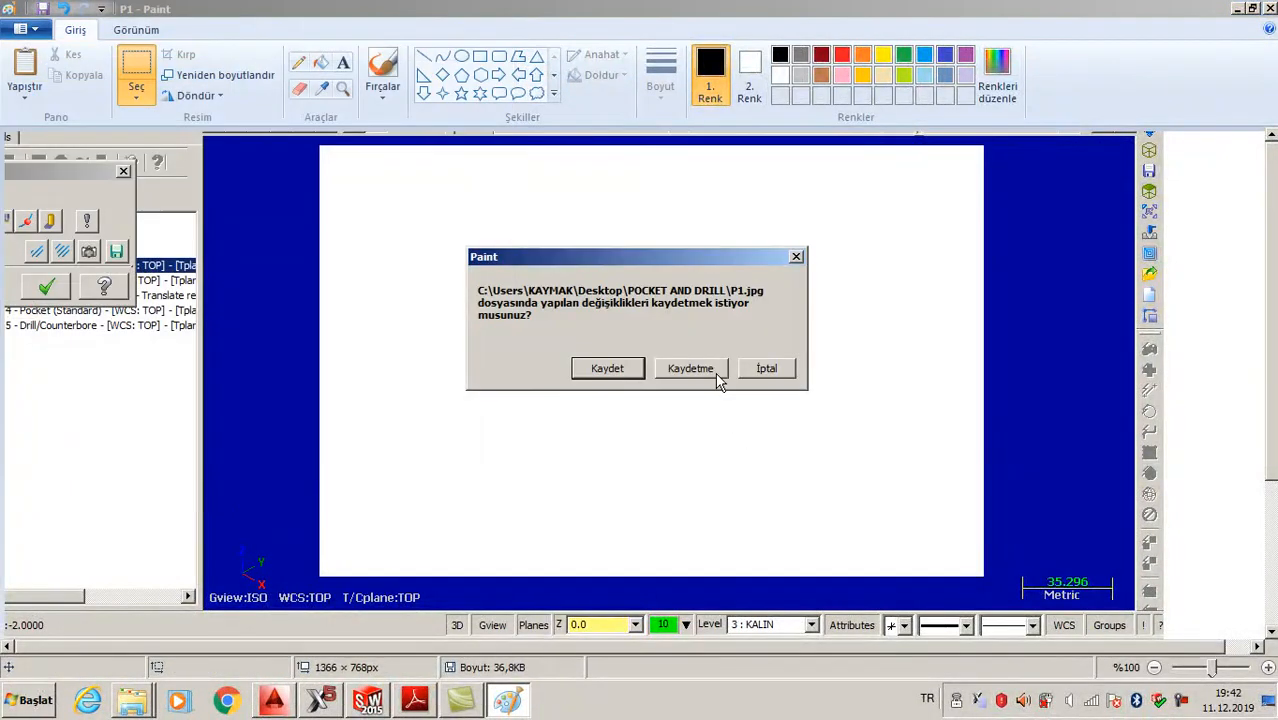
{"action": "left_click", "coordinate": [714, 372]}
{"action": "left_click", "coordinate": [32, 70]}
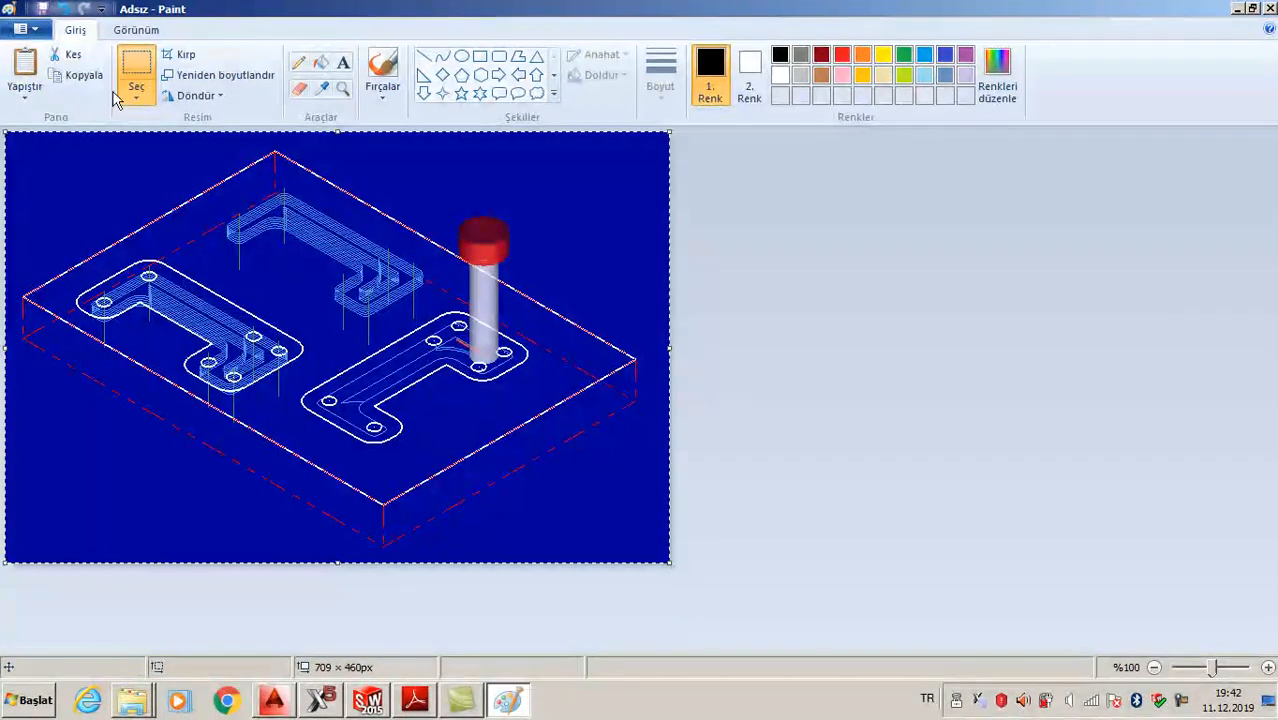
Save the picture as a JPEG named P3 in the desktop's TRANSFORM folder and switch back to Mastercam
{"action": "left_click", "coordinate": [33, 33]}
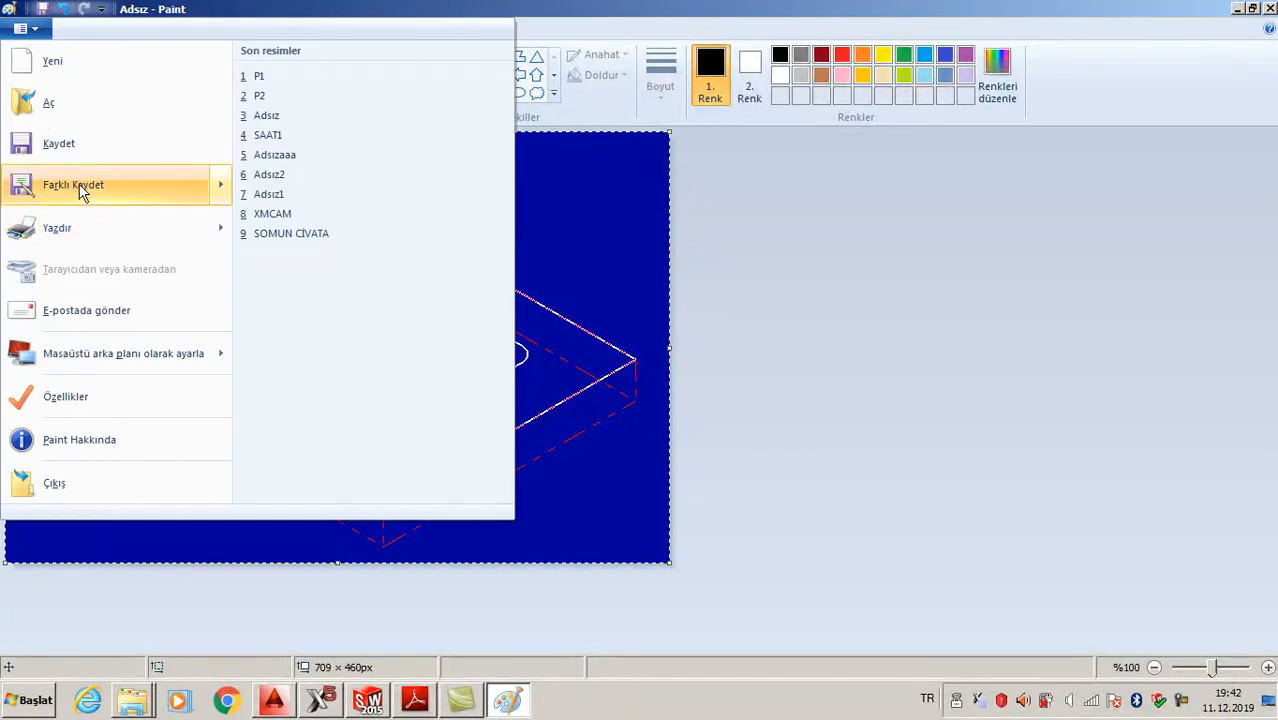
{"action": "mouse_move", "coordinate": [80, 188]}
{"action": "left_click", "coordinate": [290, 137]}
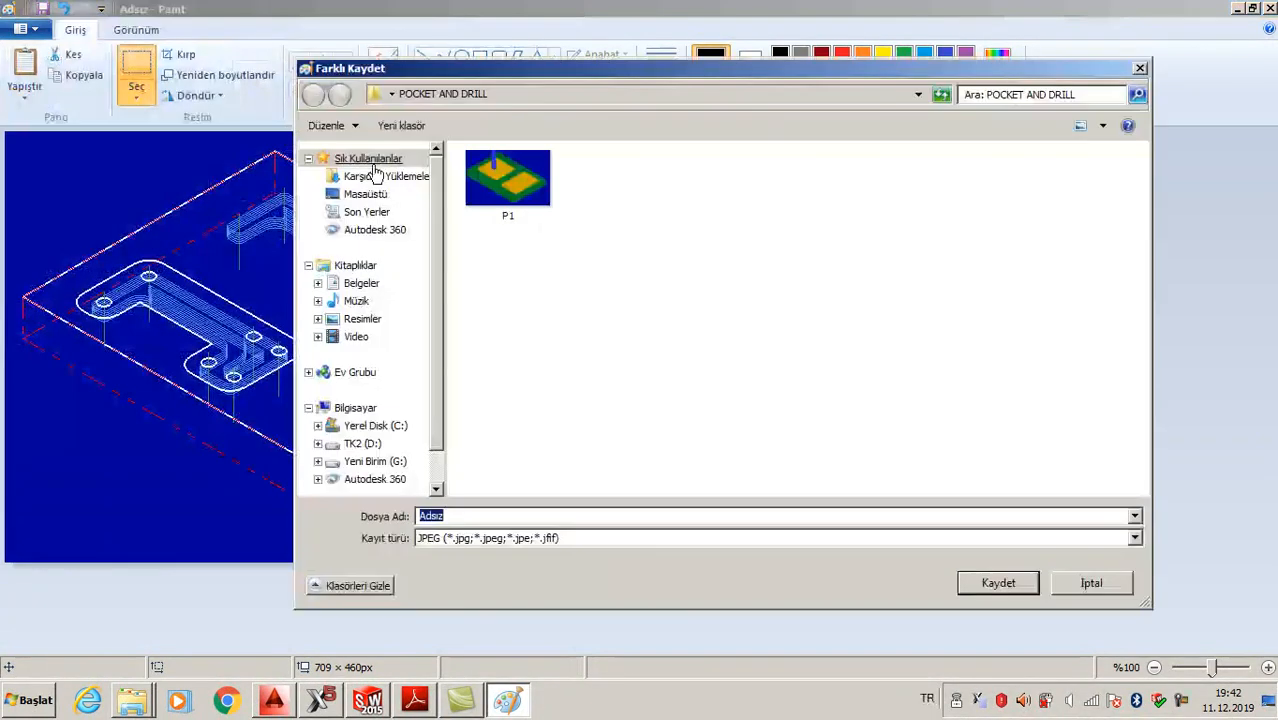
{"action": "left_click", "coordinate": [365, 194]}
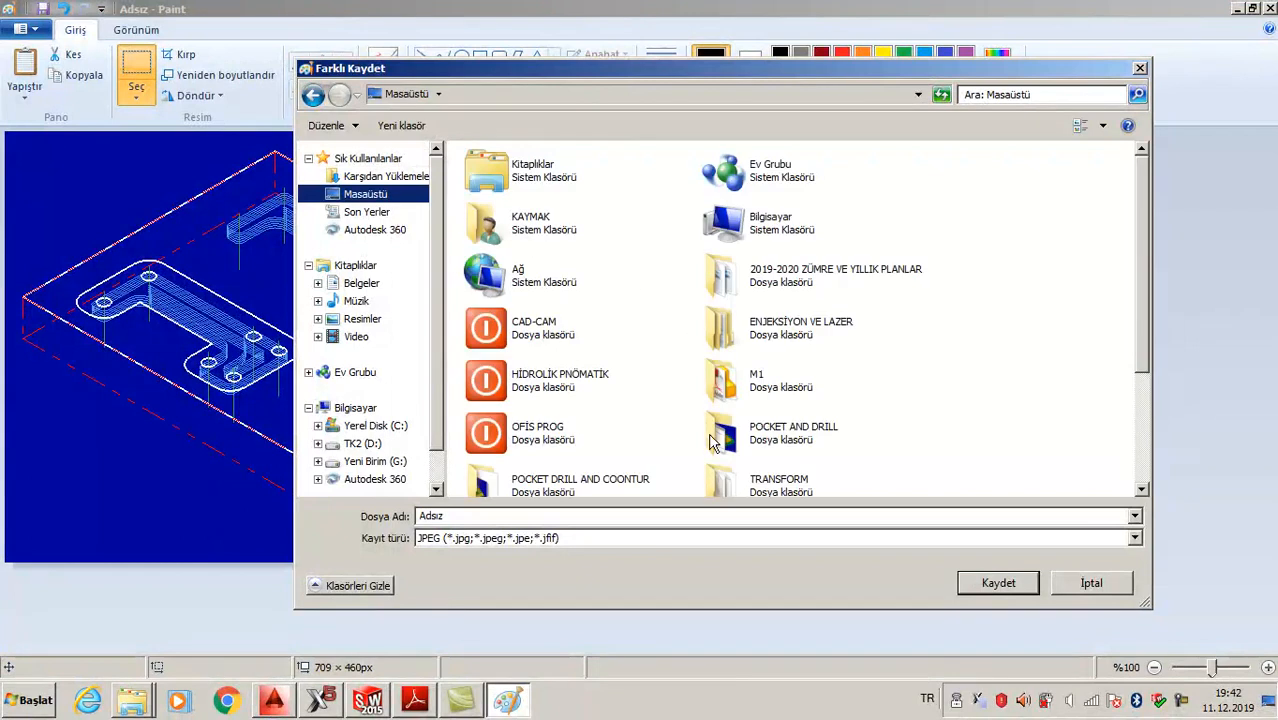
{"action": "double_click", "coordinate": [773, 481]}
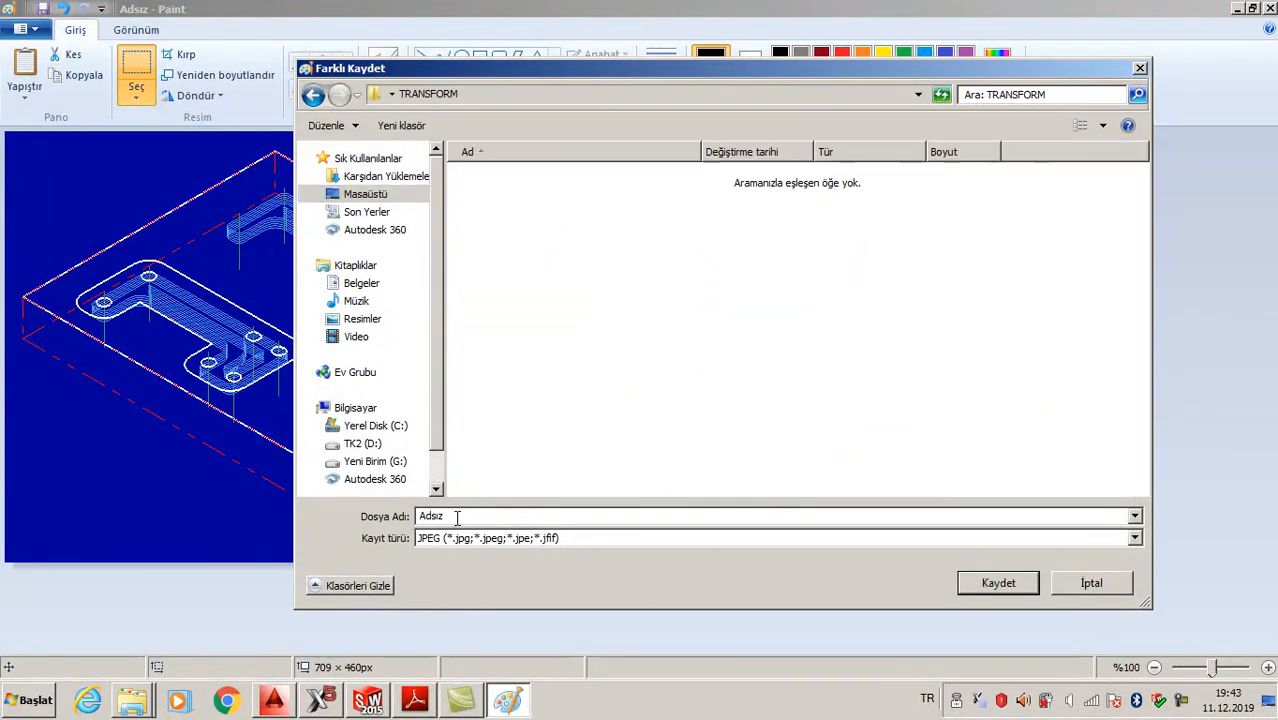
{"action": "type", "text": "P3"}
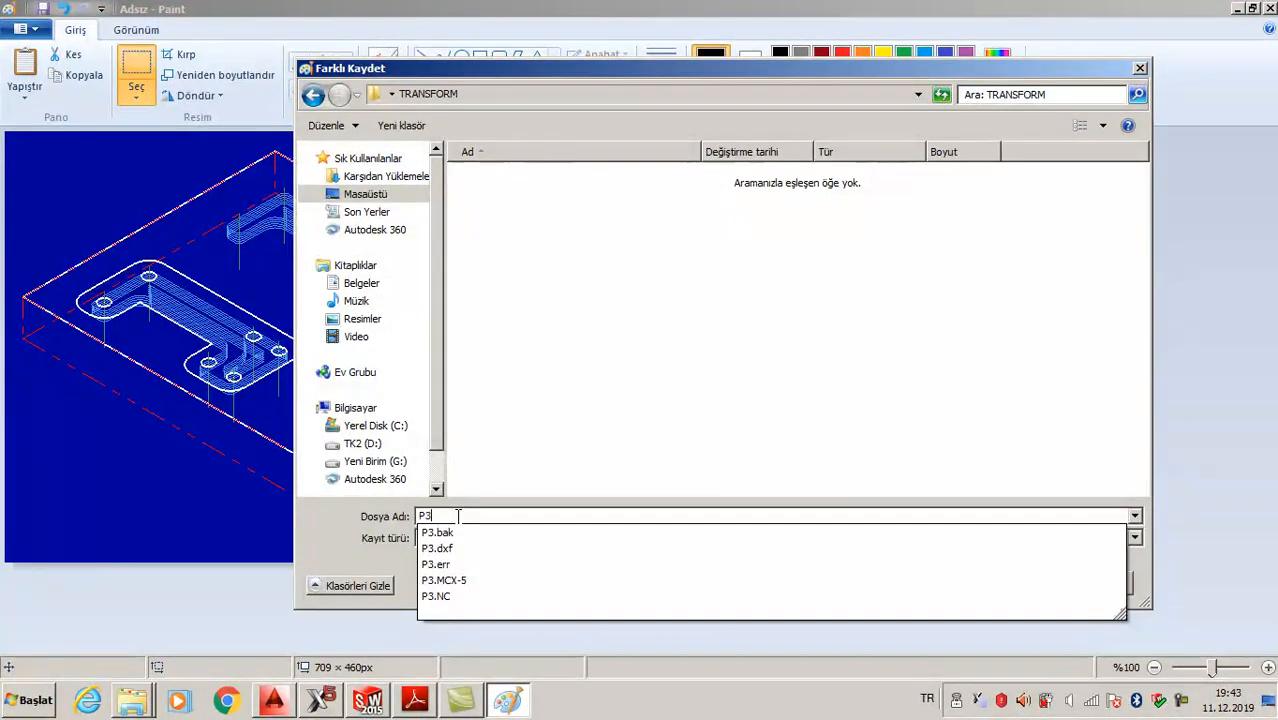
{"action": "left_click", "coordinate": [331, 537]}
{"action": "left_click", "coordinate": [1002, 583]}
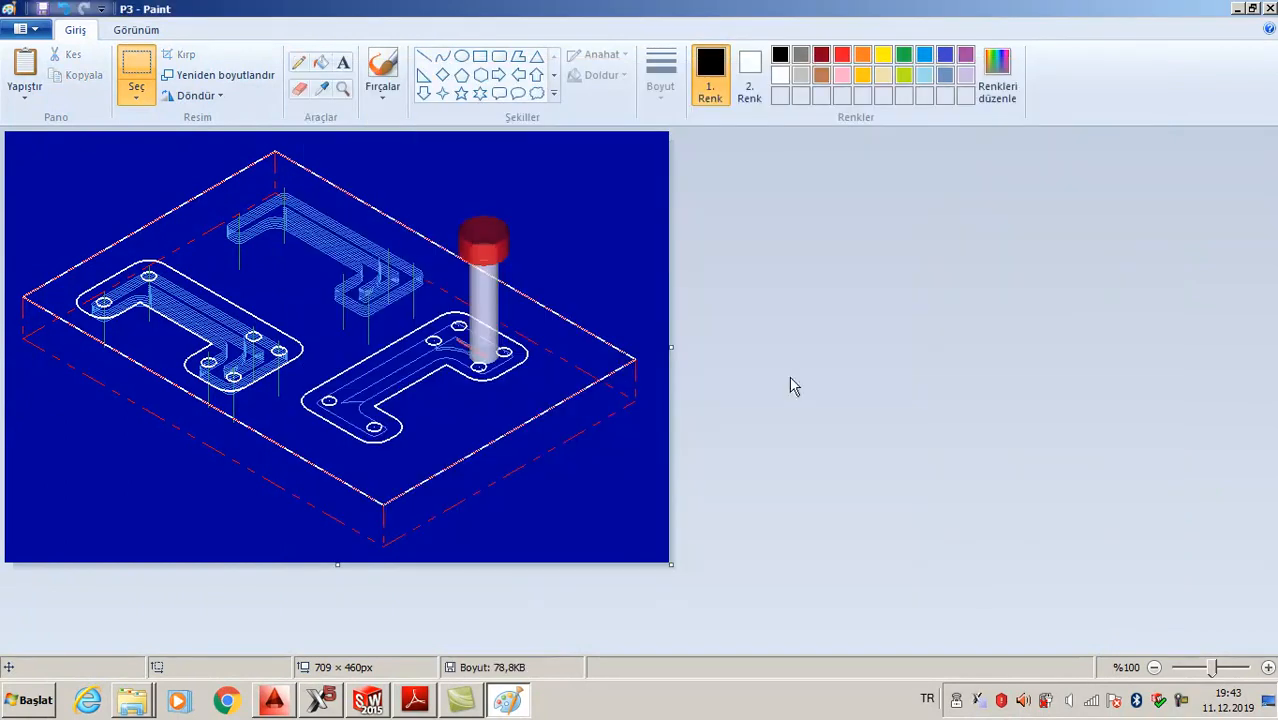
{"action": "left_click", "coordinate": [326, 700]}
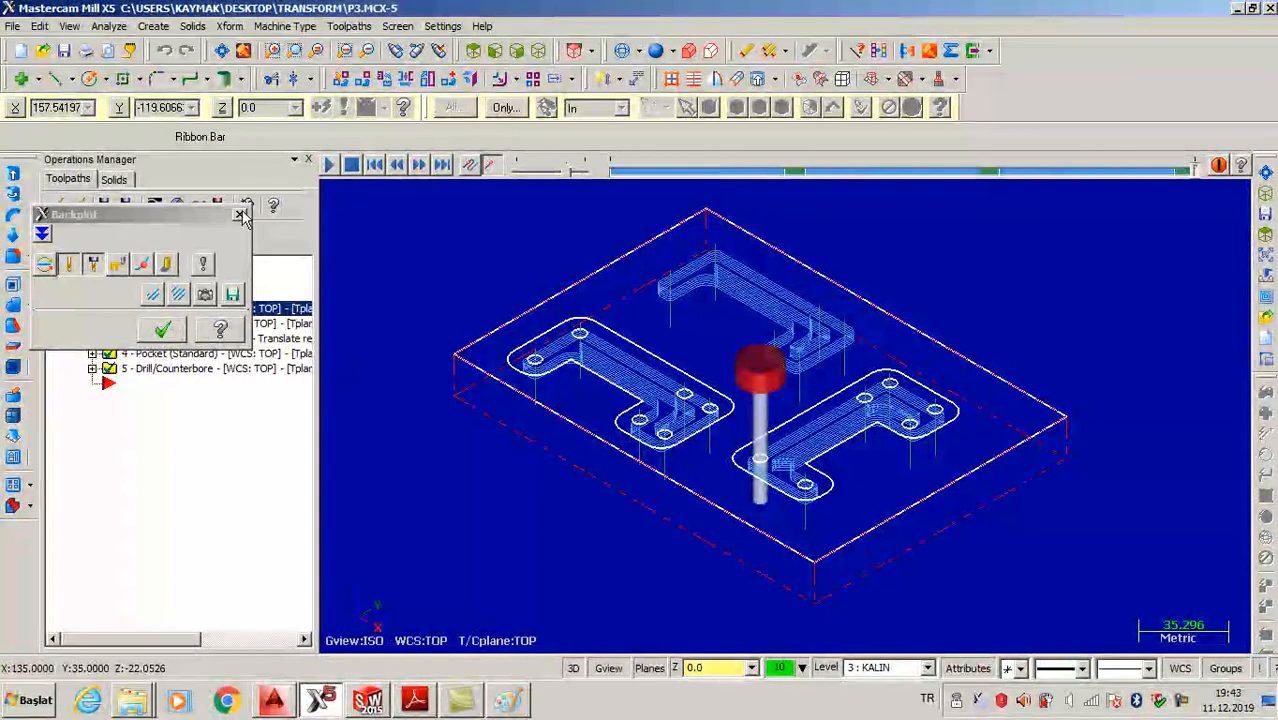